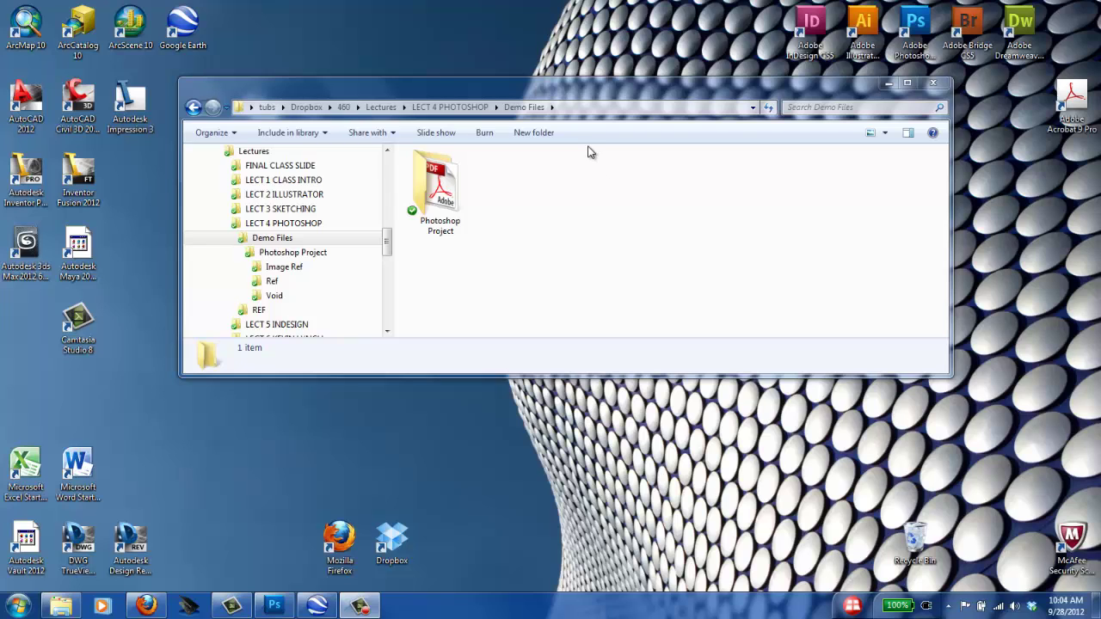
Browse the Ref and Photoshop Project folders and open E04 Intro to Photoshop for Planners.pdf.
drag(559, 96, 567, 100)
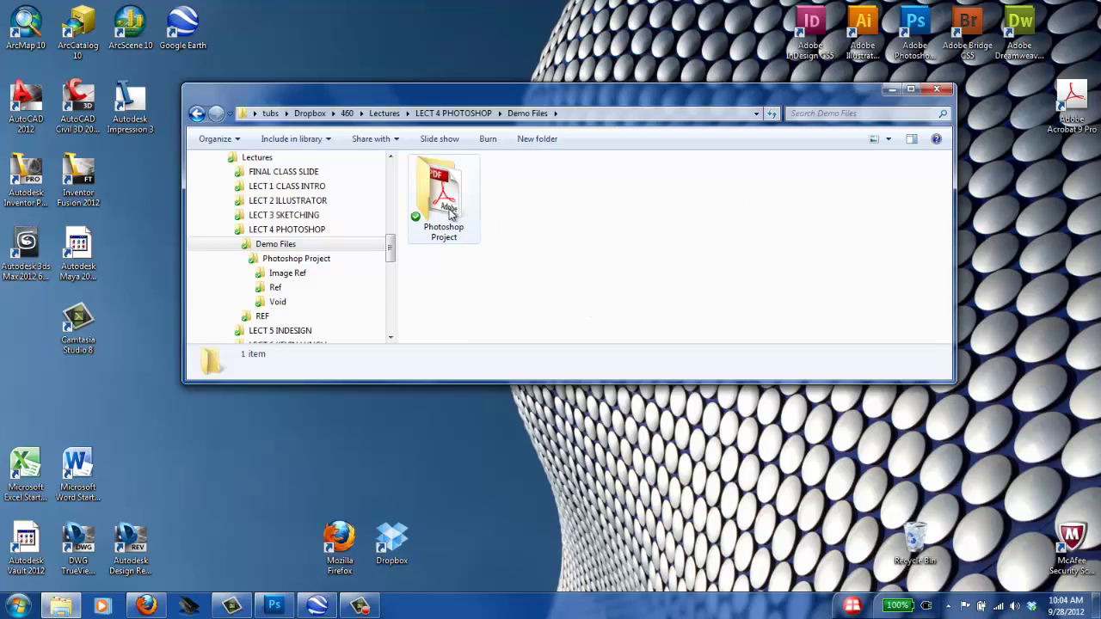
click(274, 288)
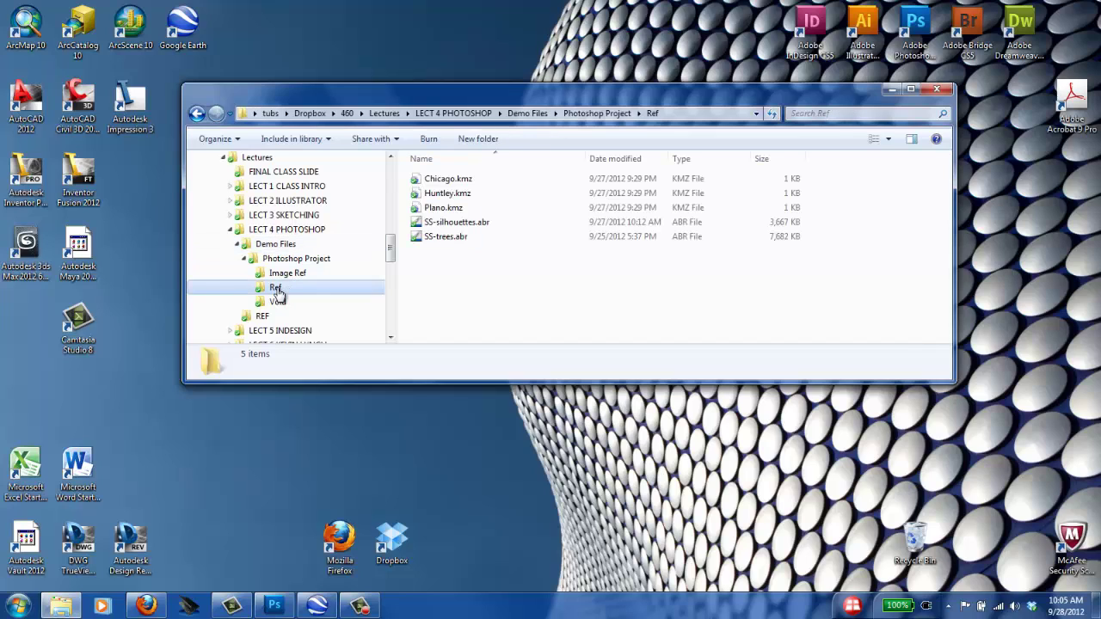
click(292, 258)
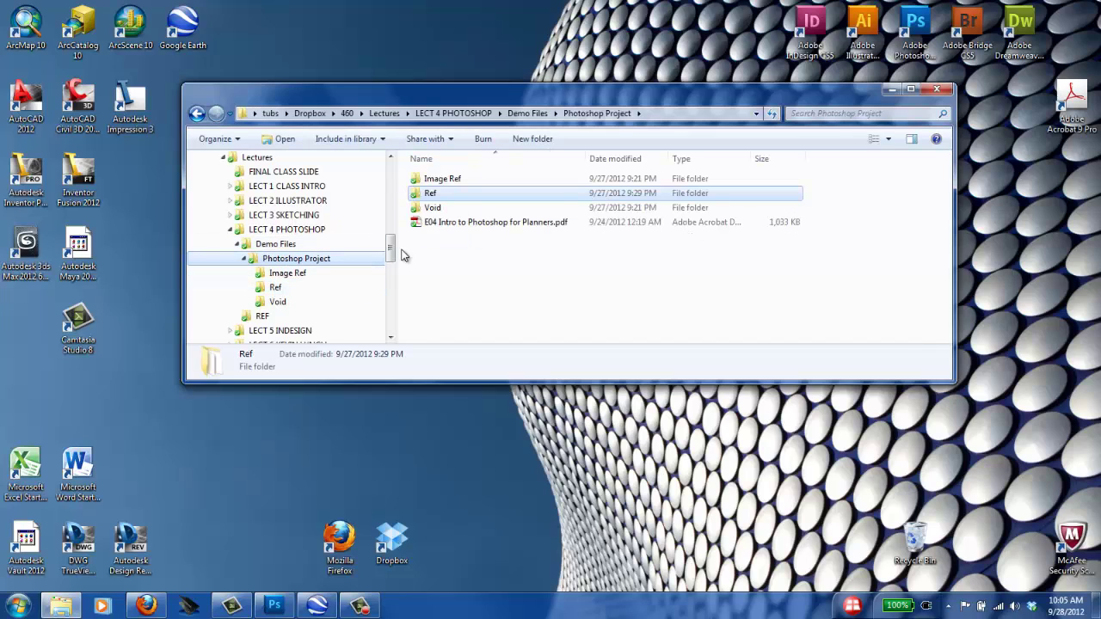
click(496, 227)
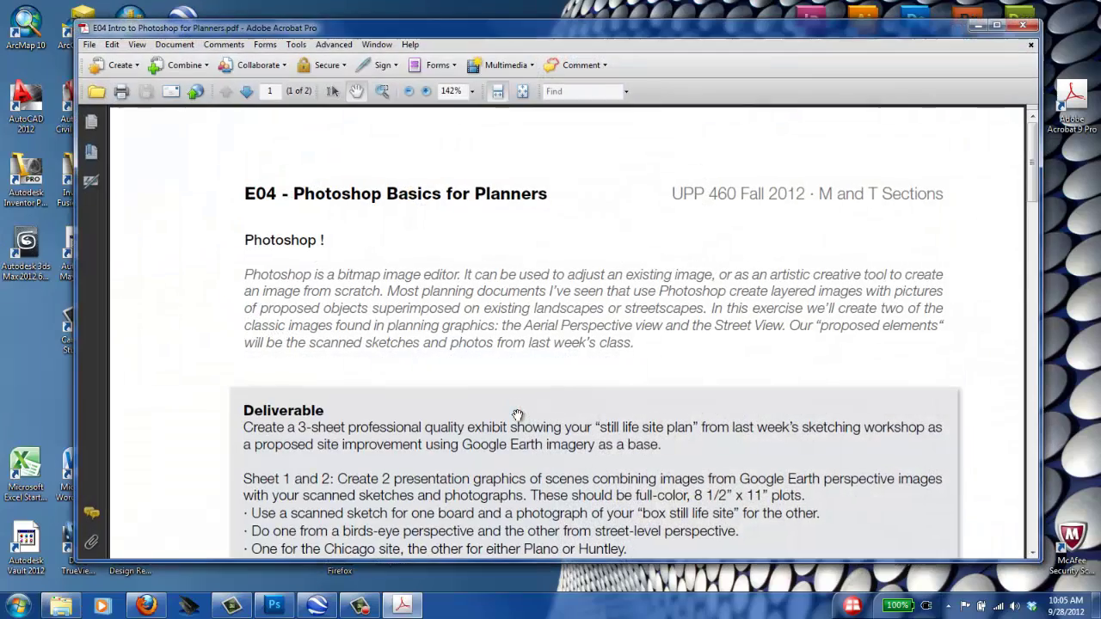
Scroll the PDF to the Sheet 1 Aerial Perspective steps, dismiss the updater, and close Acrobat.
scroll(828, 284, down, 3)
scroll(828, 284, down, 10)
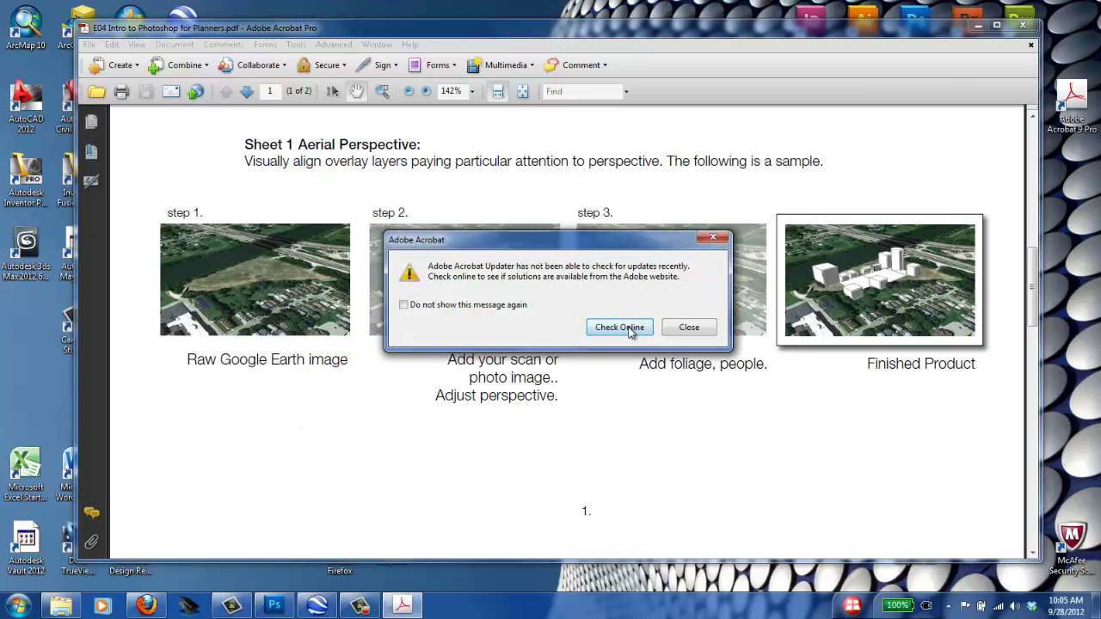
click(689, 328)
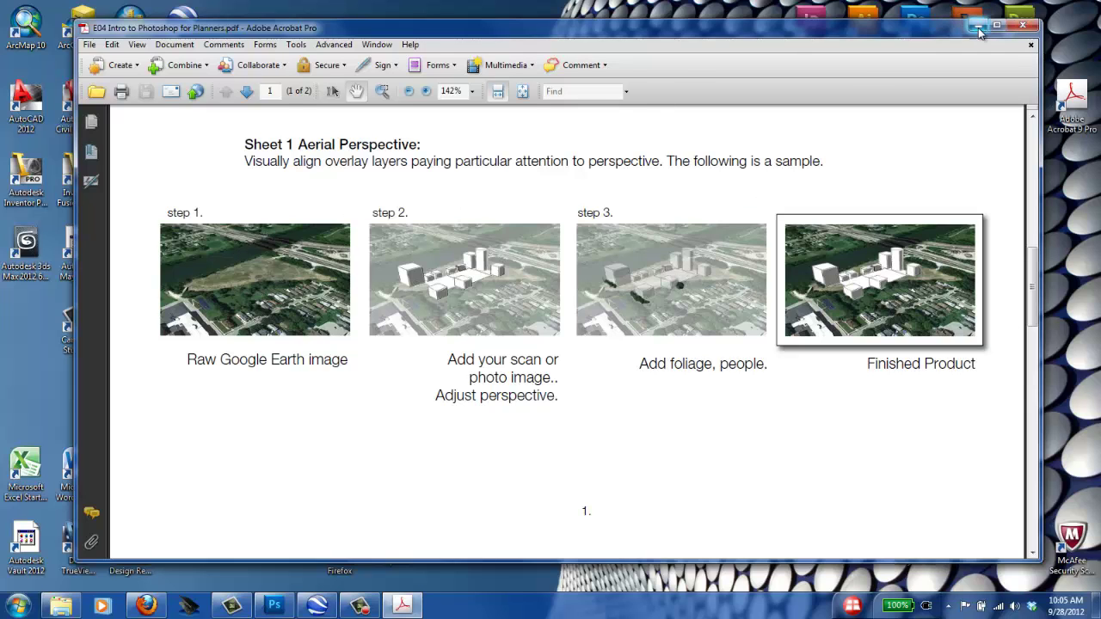
click(1022, 25)
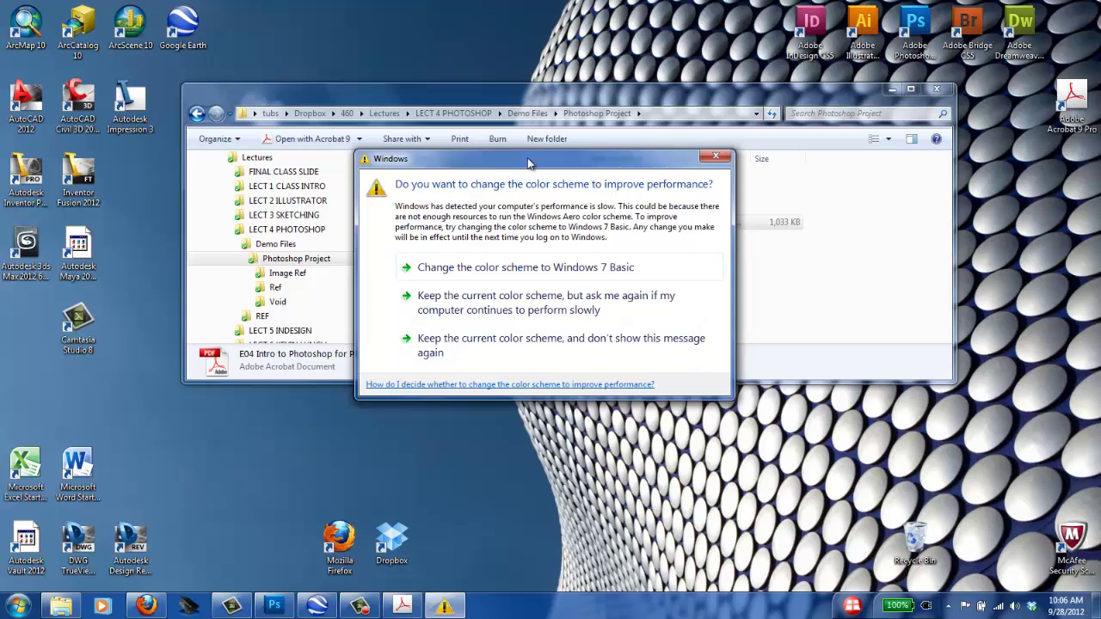
Keep the current colour scheme permanently and open the Image Ref folder.
drag(527, 160, 532, 199)
click(555, 379)
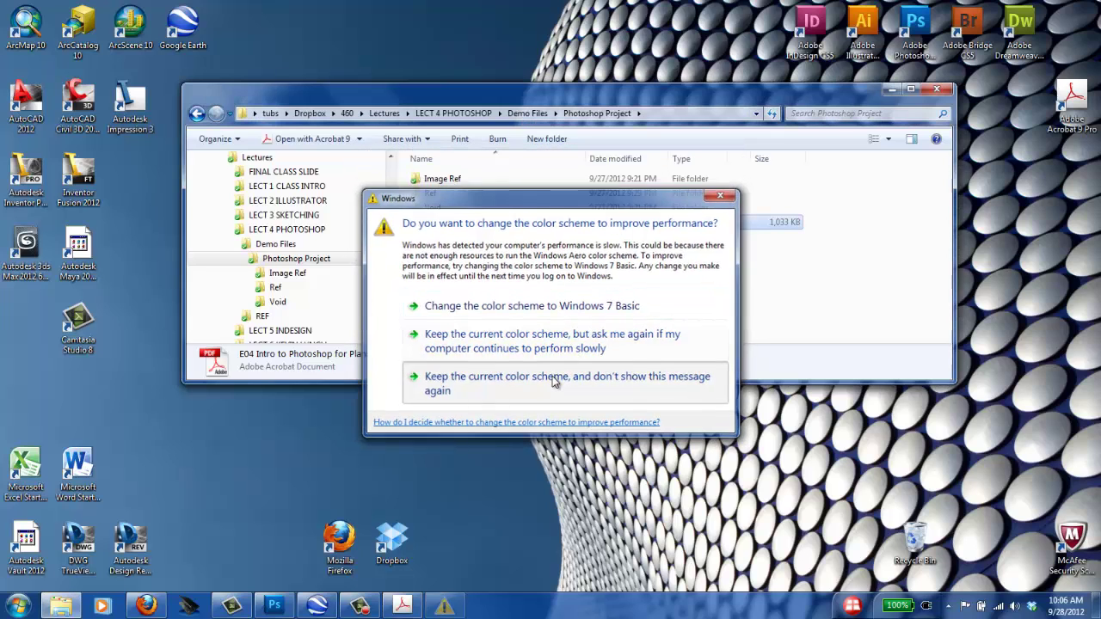
drag(555, 103, 546, 93)
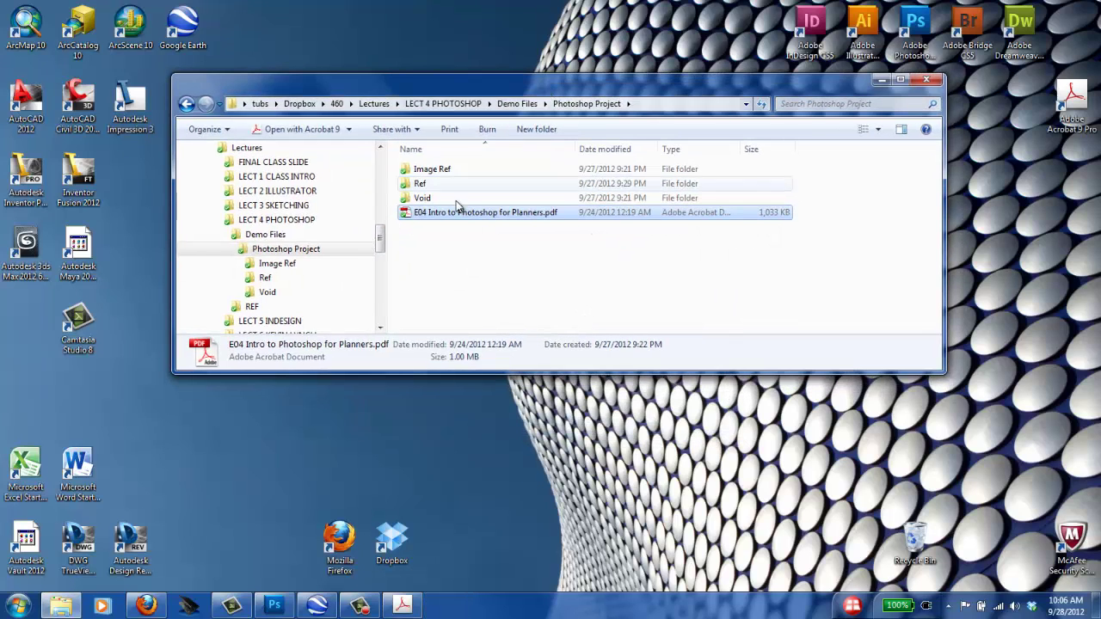
click(286, 264)
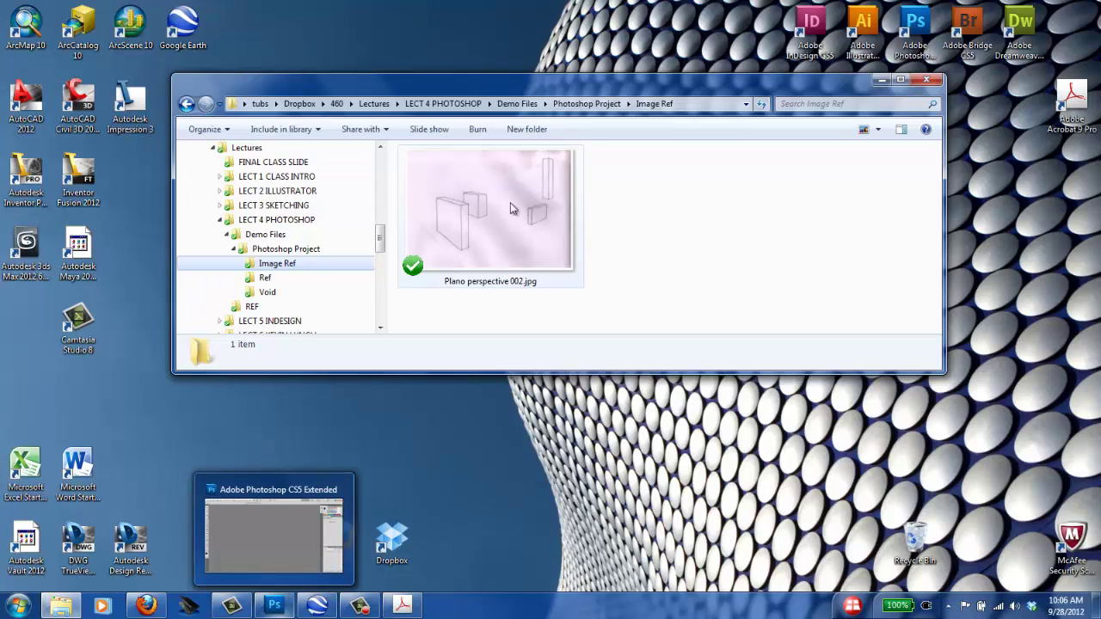
Preview Plano perspective 002.jpg, then open it with Adobe Photoshop CS5.
click(499, 226)
double_click(499, 225)
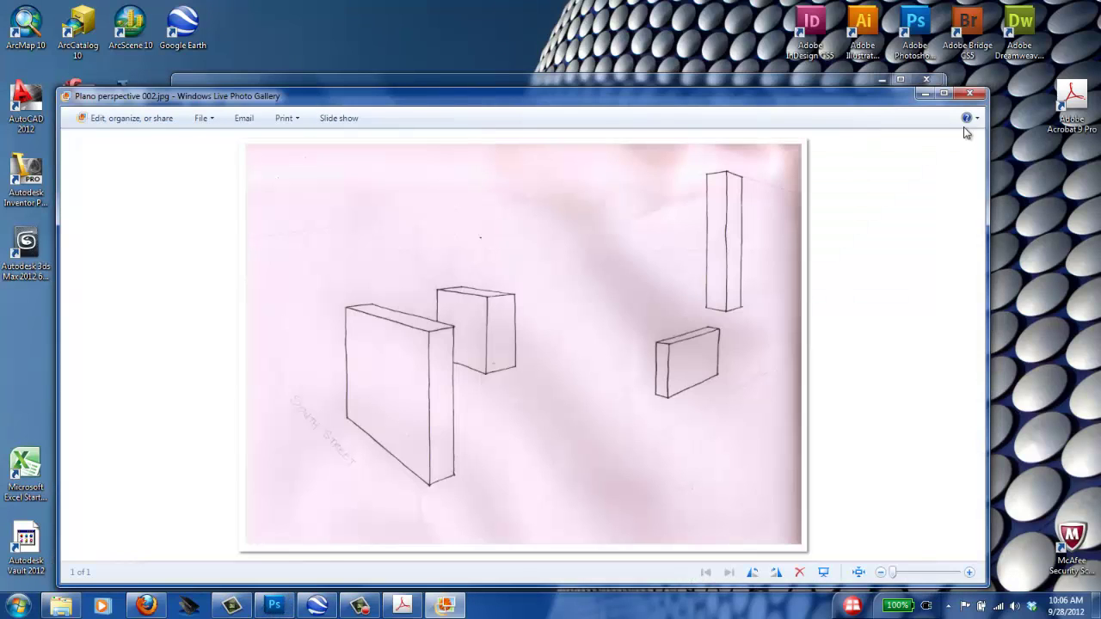
click(970, 93)
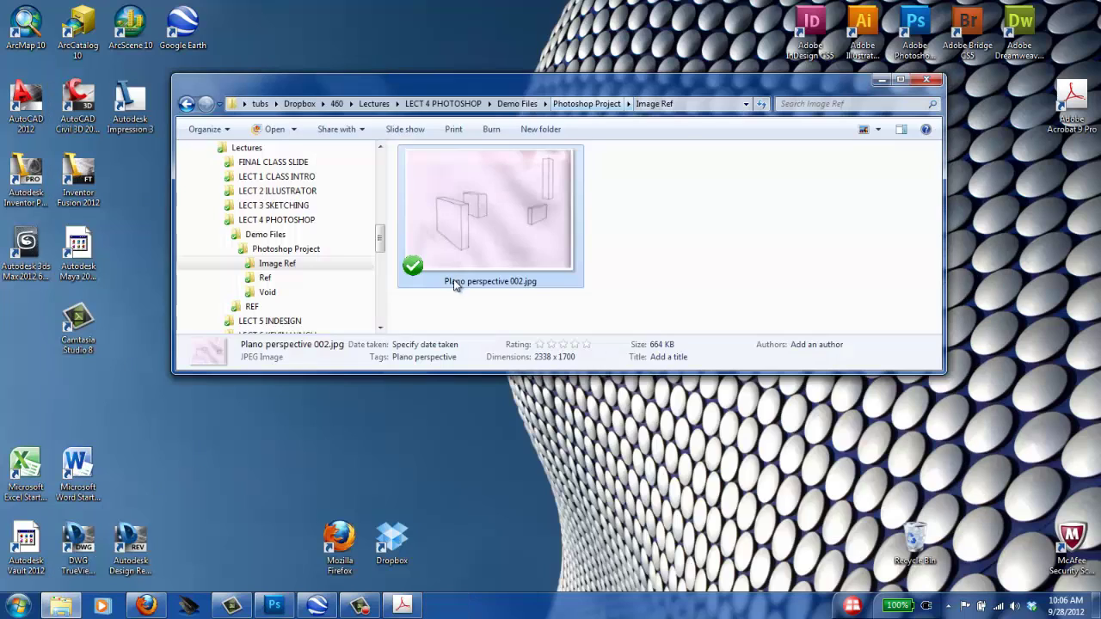
right_click(496, 195)
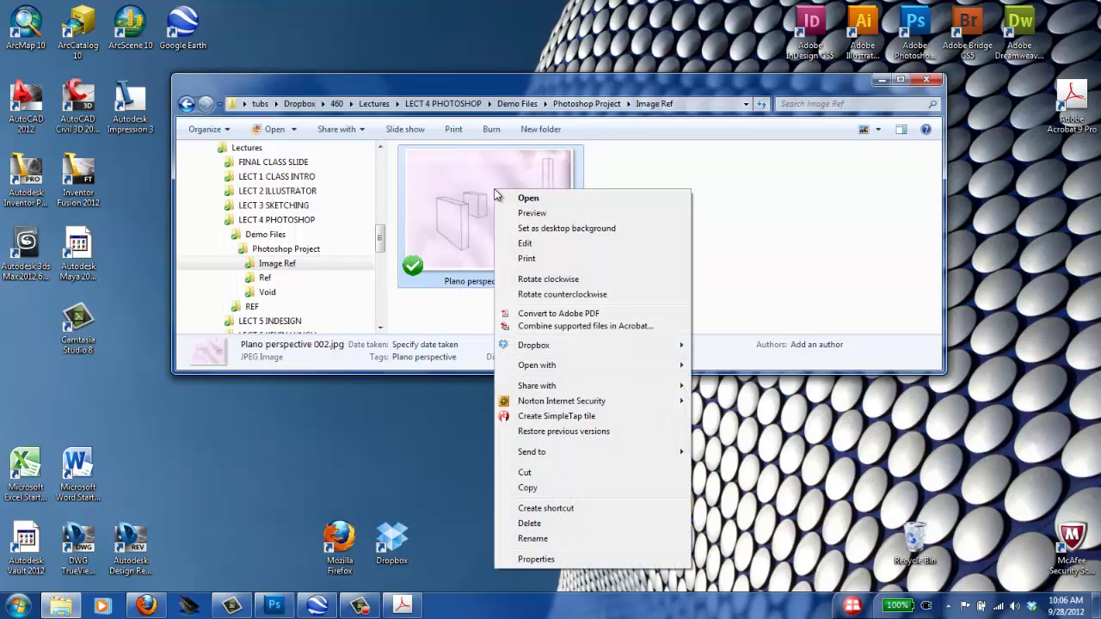
mouse_move(650, 372)
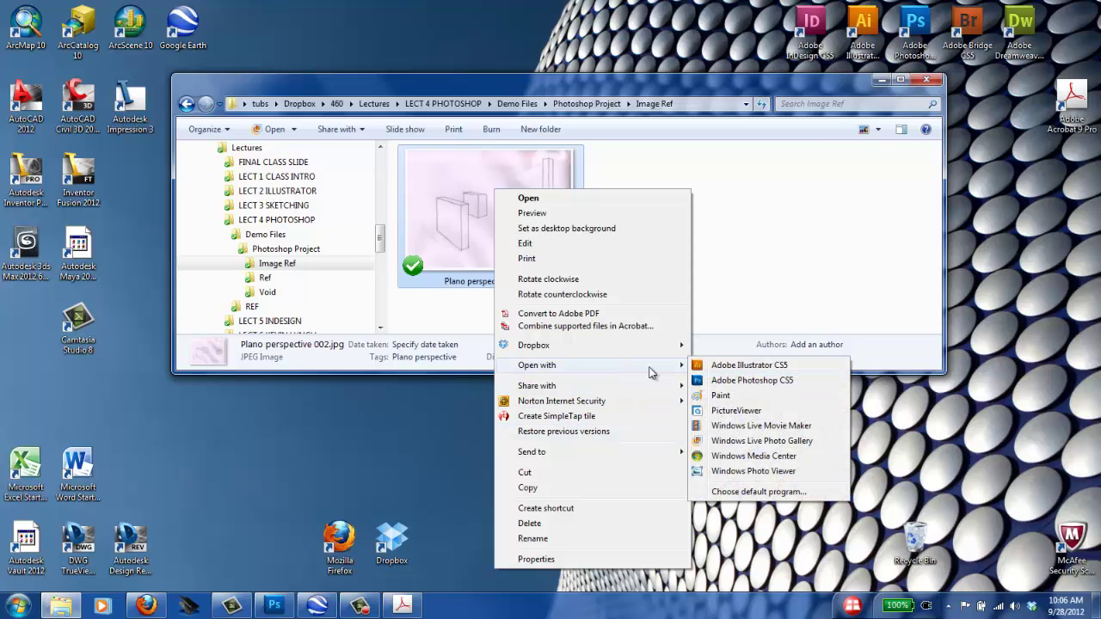
click(762, 381)
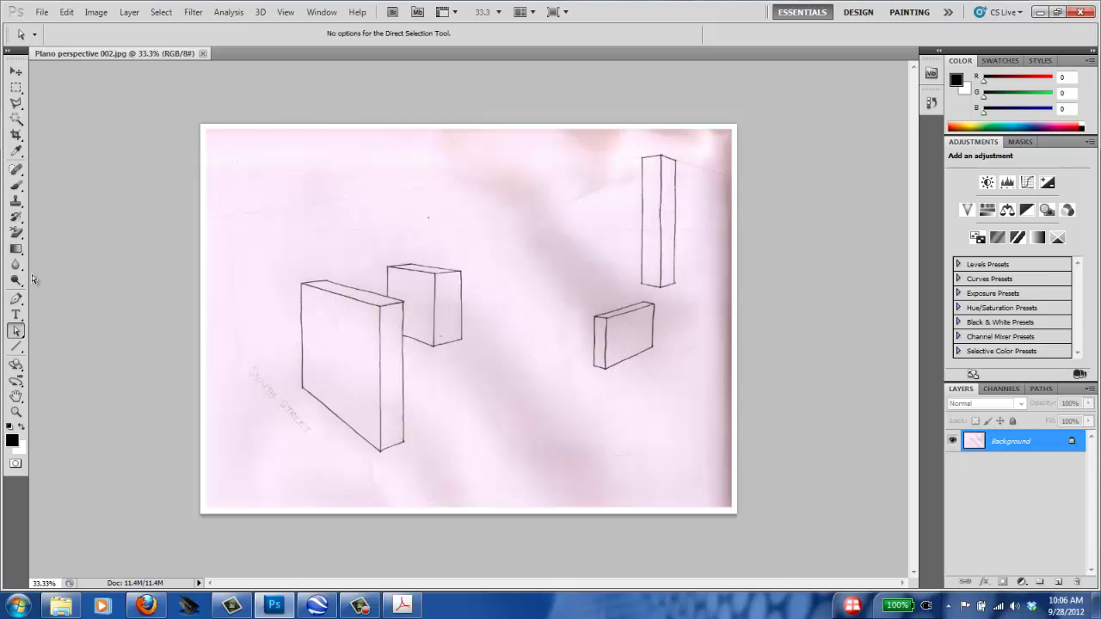
On a new layer, draw Line-tool perspective lines from both box corners plus a horizon line.
click(16, 346)
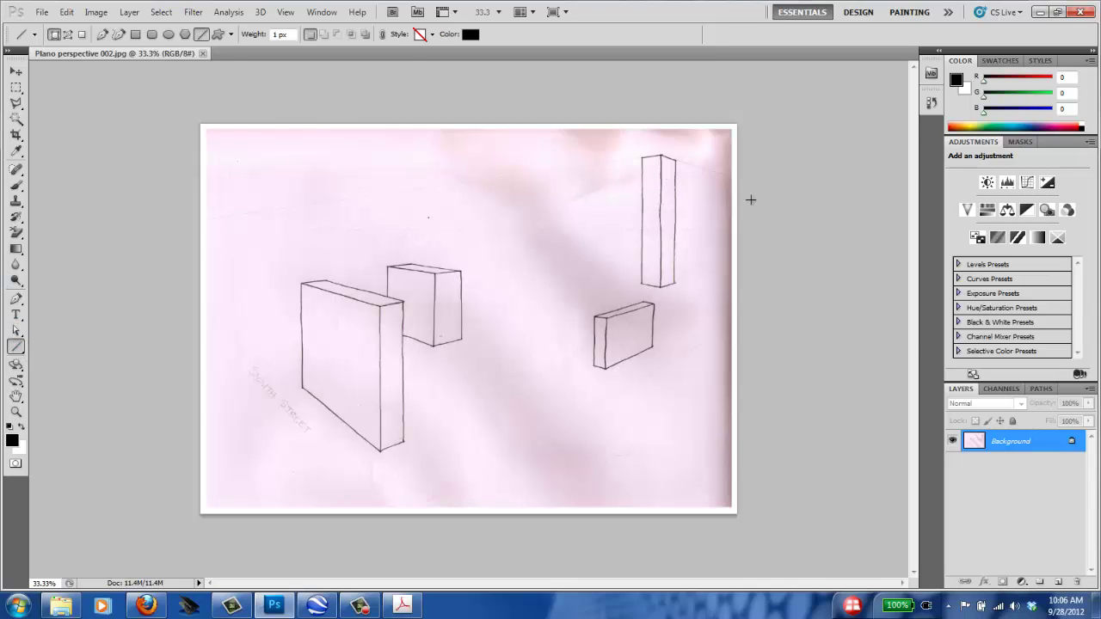
click(1058, 582)
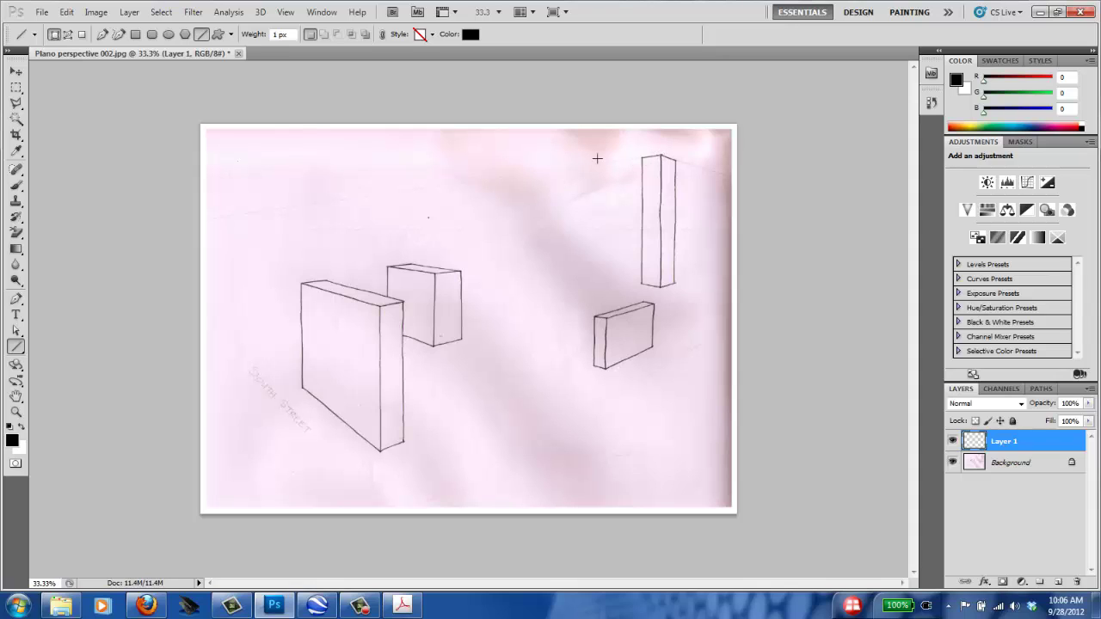
mouse_move(661, 156)
mouse_down()
mouse_move(202, 216)
mouse_move(76, 248)
mouse_up()
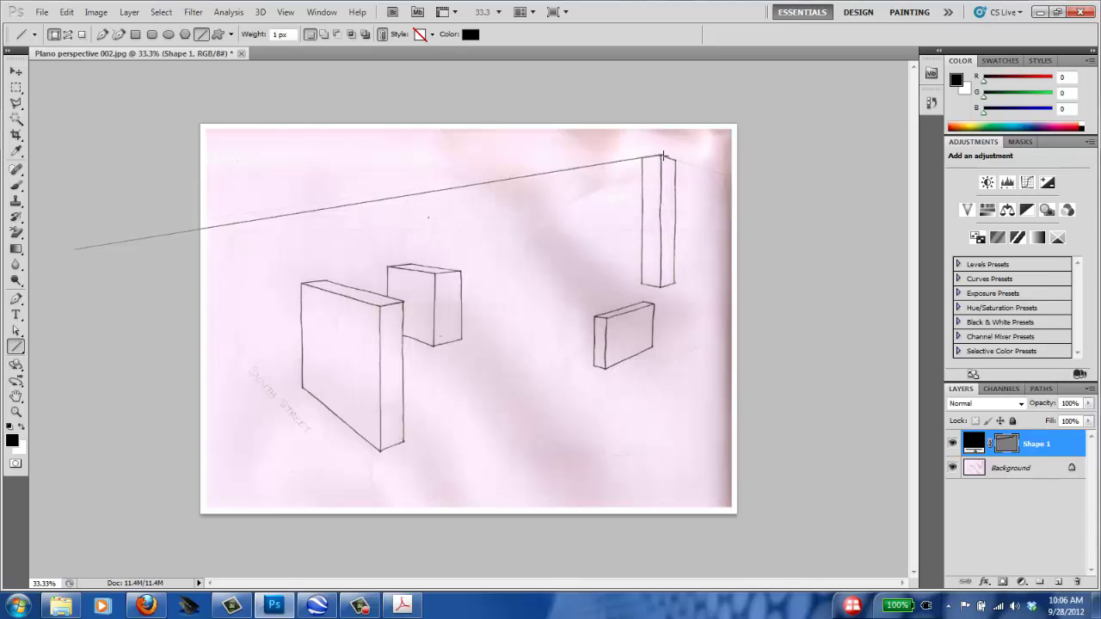
mouse_move(663, 156)
mouse_down()
mouse_move(800, 188)
mouse_move(946, 248)
mouse_up()
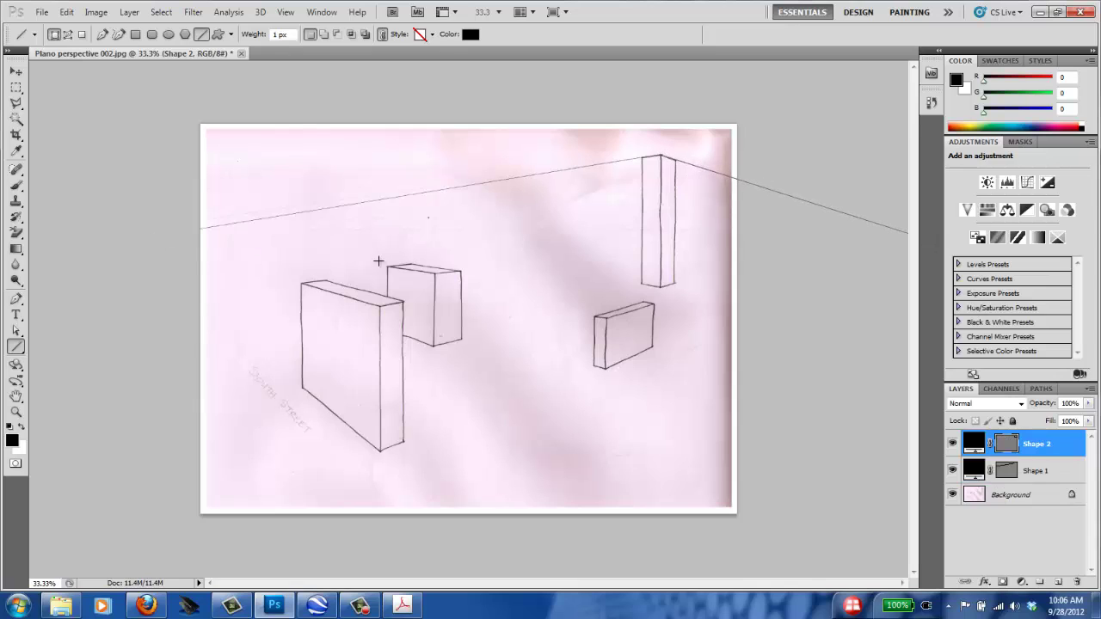
drag(381, 450, 94, 222)
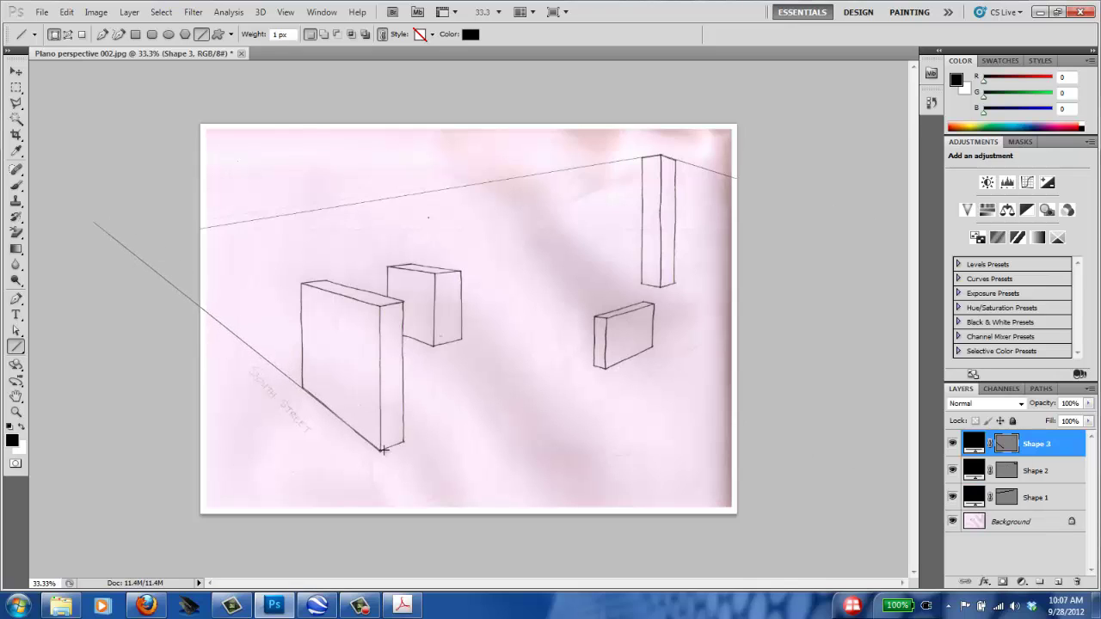
drag(383, 449, 905, 220)
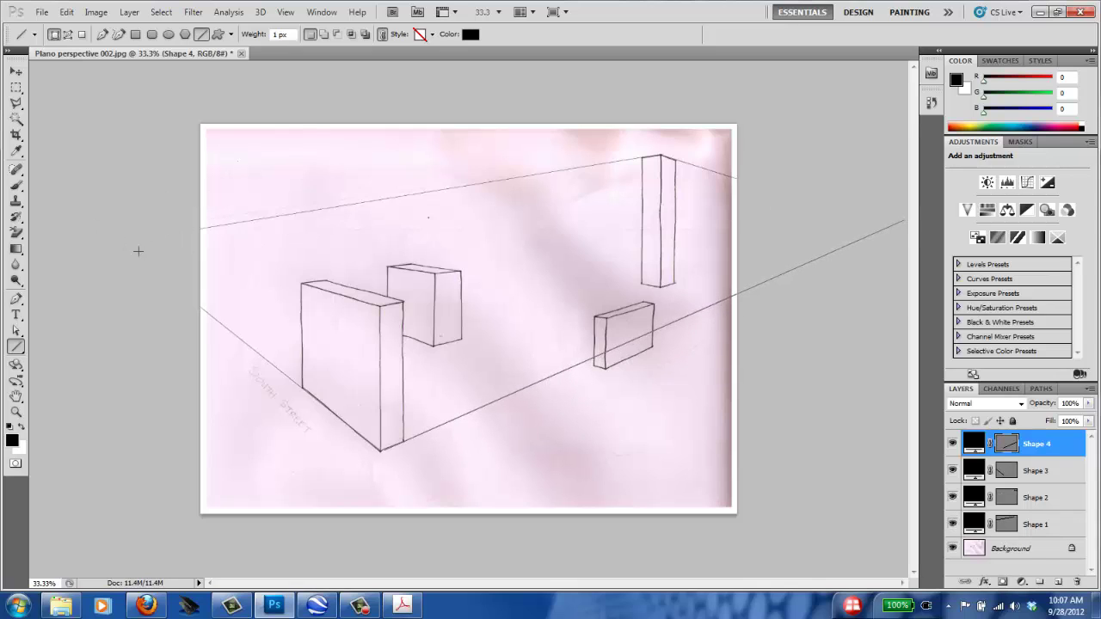
drag(97, 249, 920, 248)
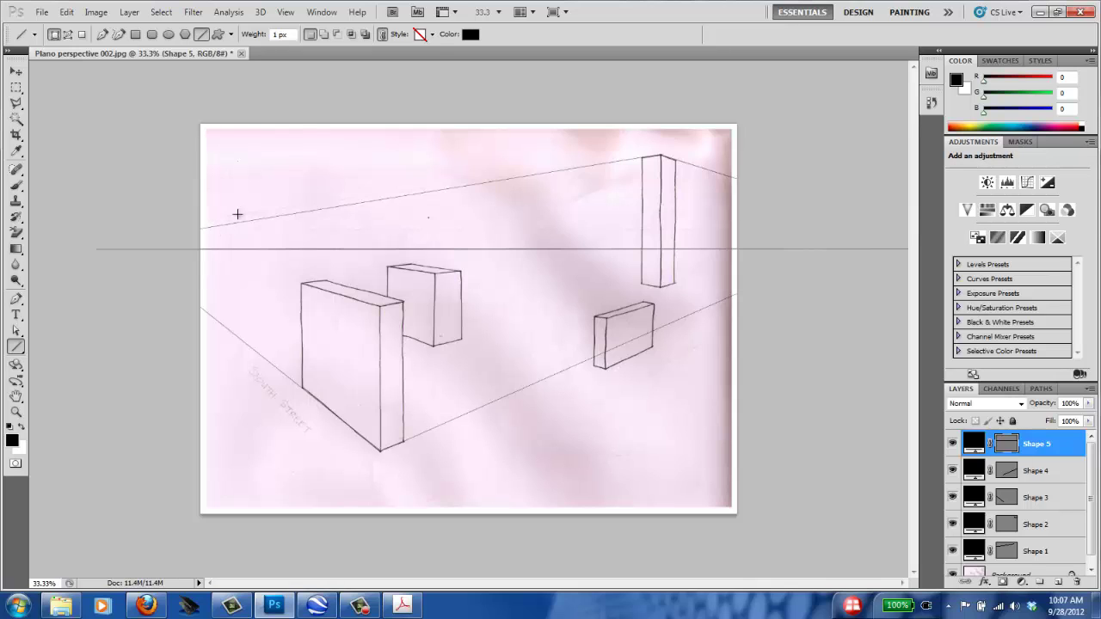
Add another leftward line from the tall box's top and a second horizontal line, then switch to the Ref folder.
drag(657, 154, 115, 234)
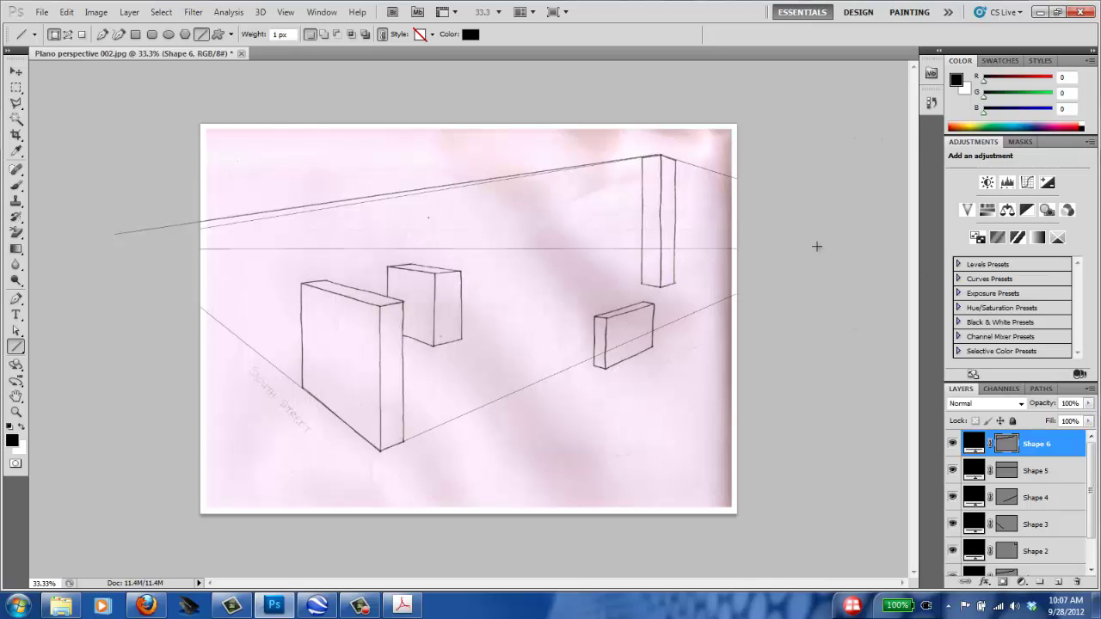
drag(585, 251, 846, 244)
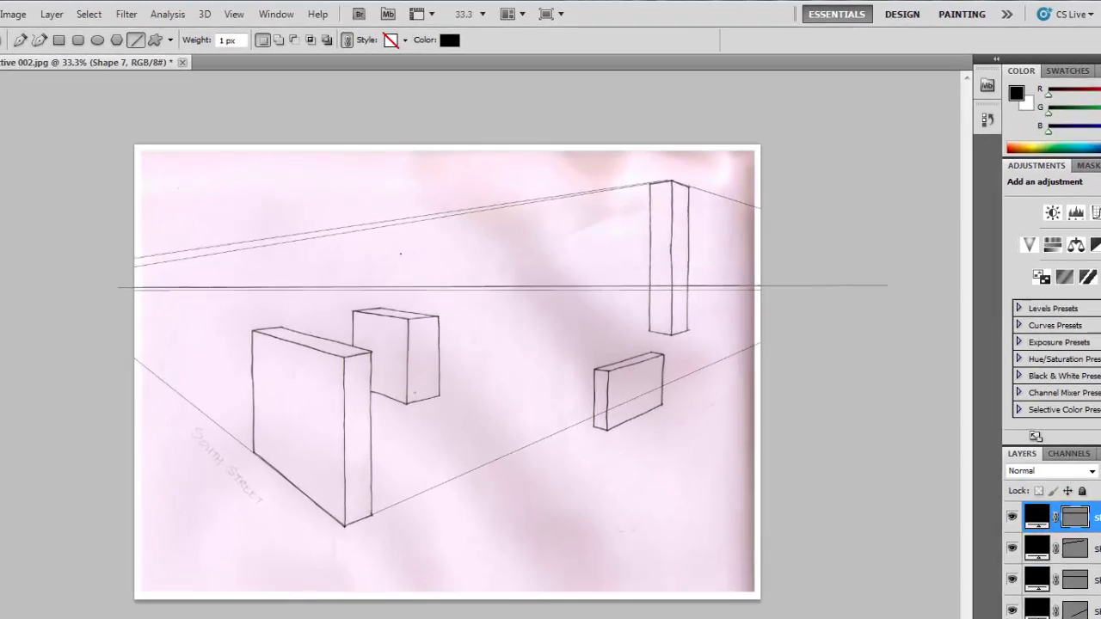
key(alt+Tab)
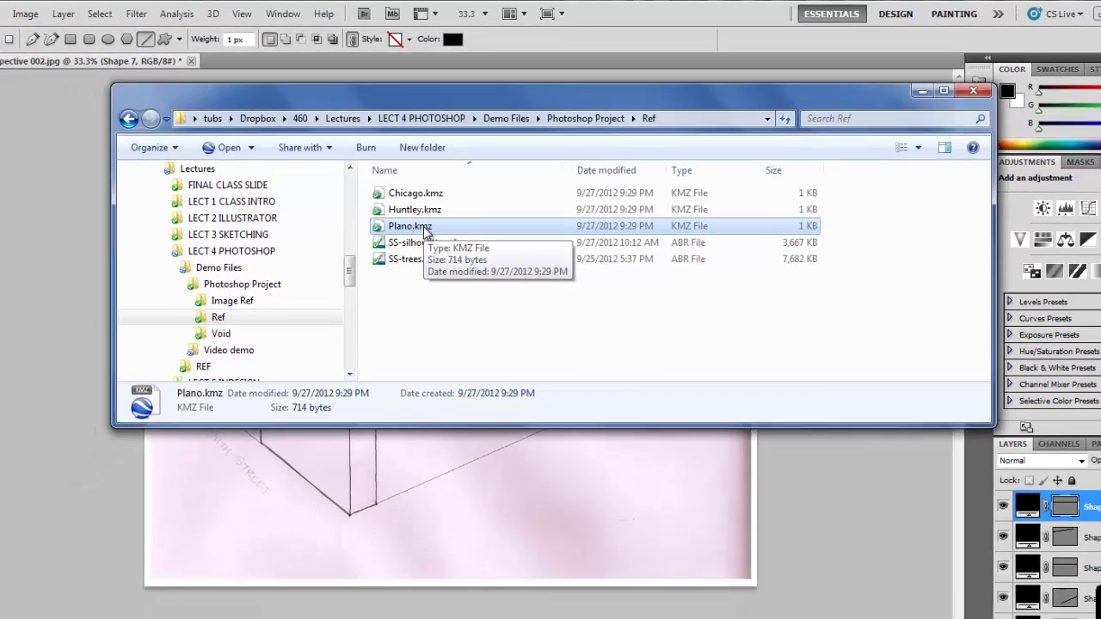
Open Plano.kmz in Google Earth, briefly return to Photoshop, then bring Google Earth back.
double_click(393, 248)
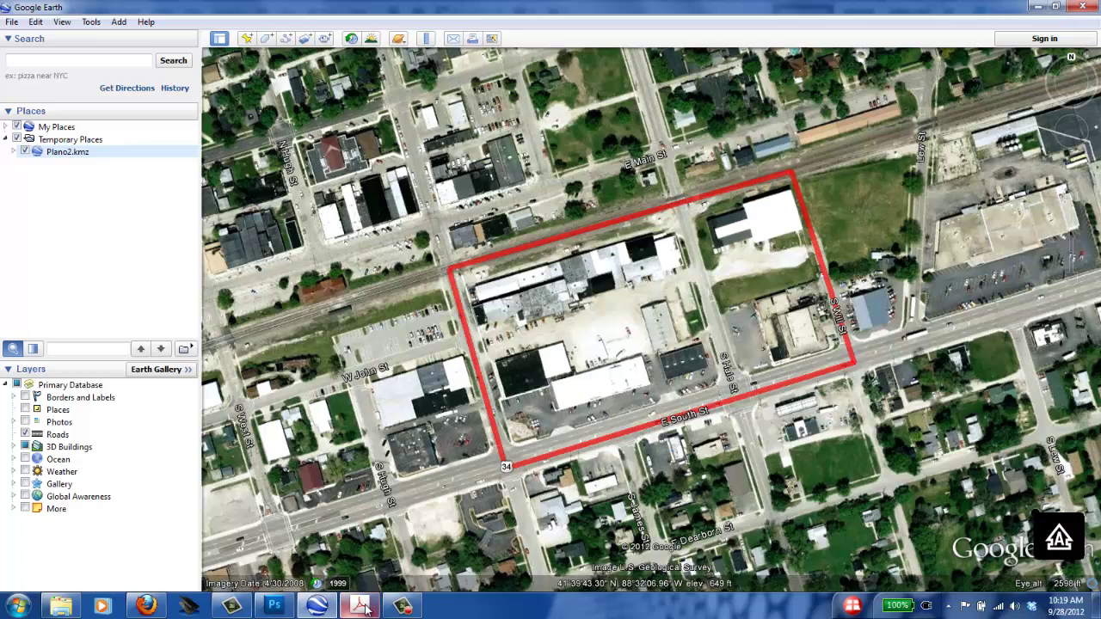
click(316, 607)
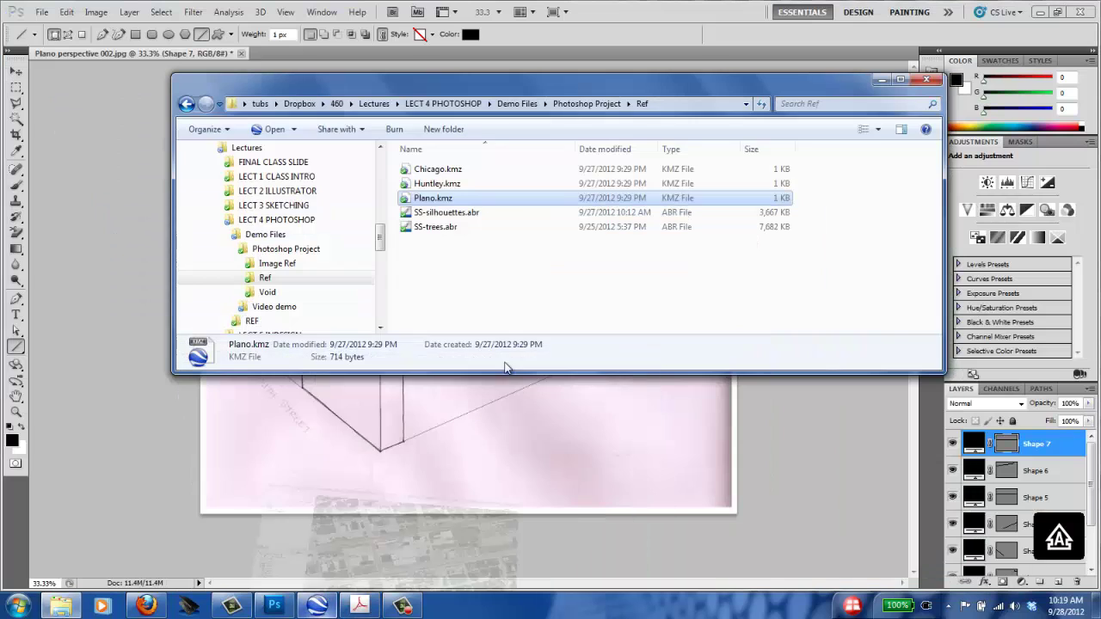
click(821, 484)
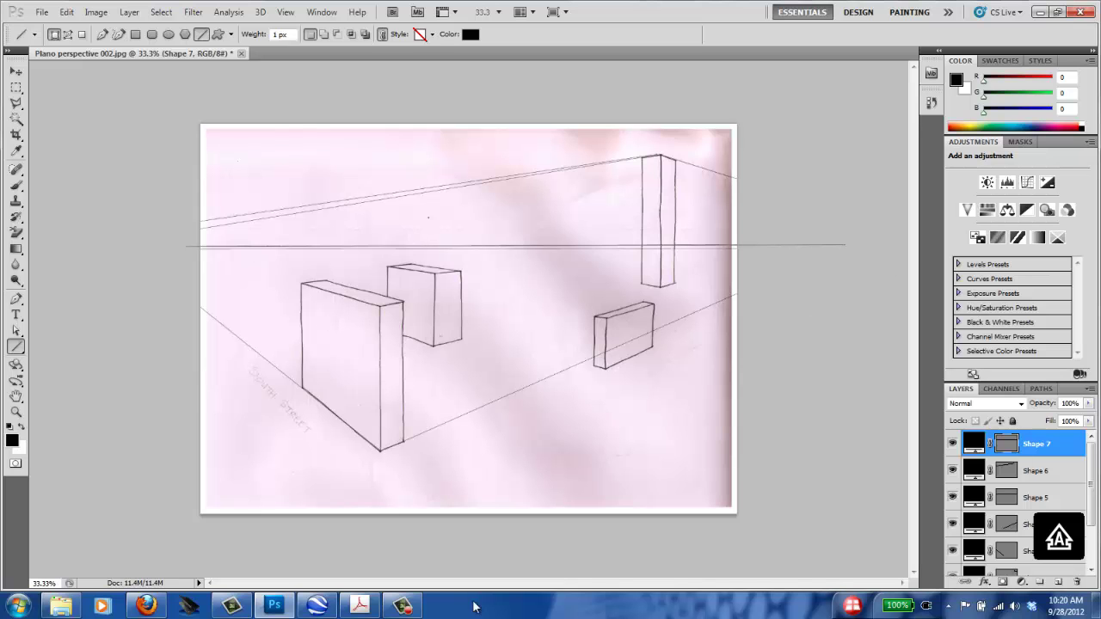
click(317, 606)
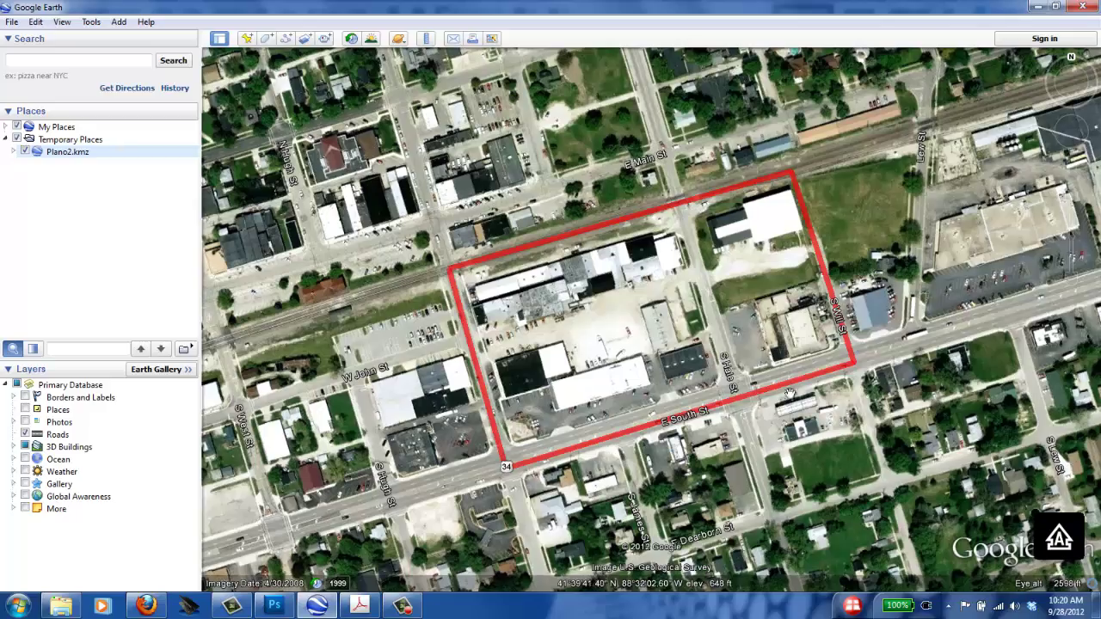
Tilt and pan the aerial view into a rough oblique perspective of the red-outlined site.
drag(789, 394, 772, 466)
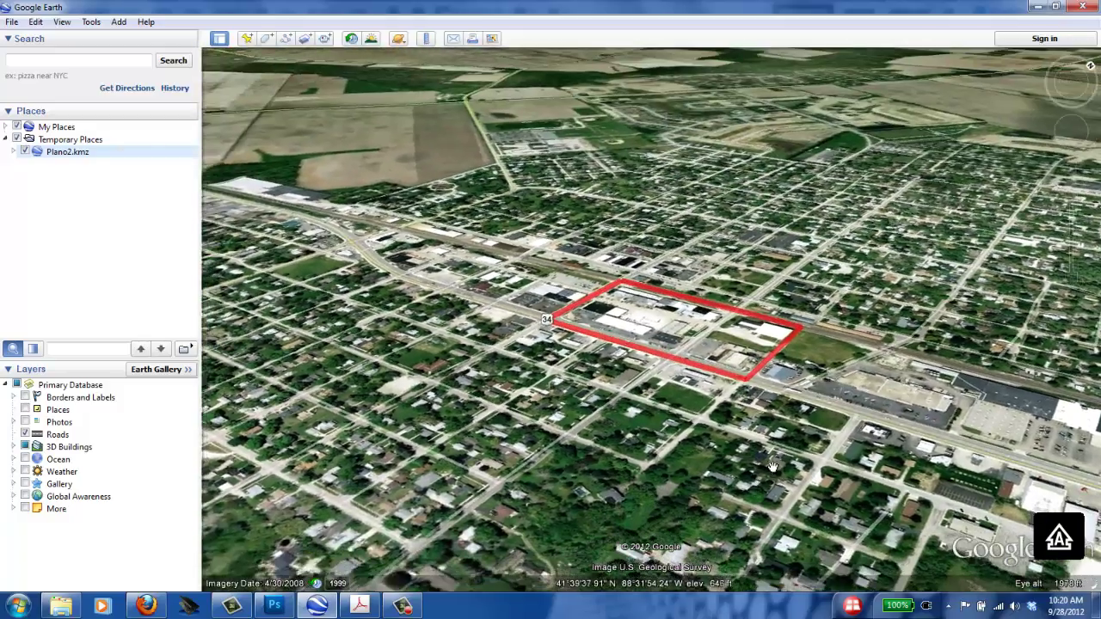
scroll(773, 466, up, 5)
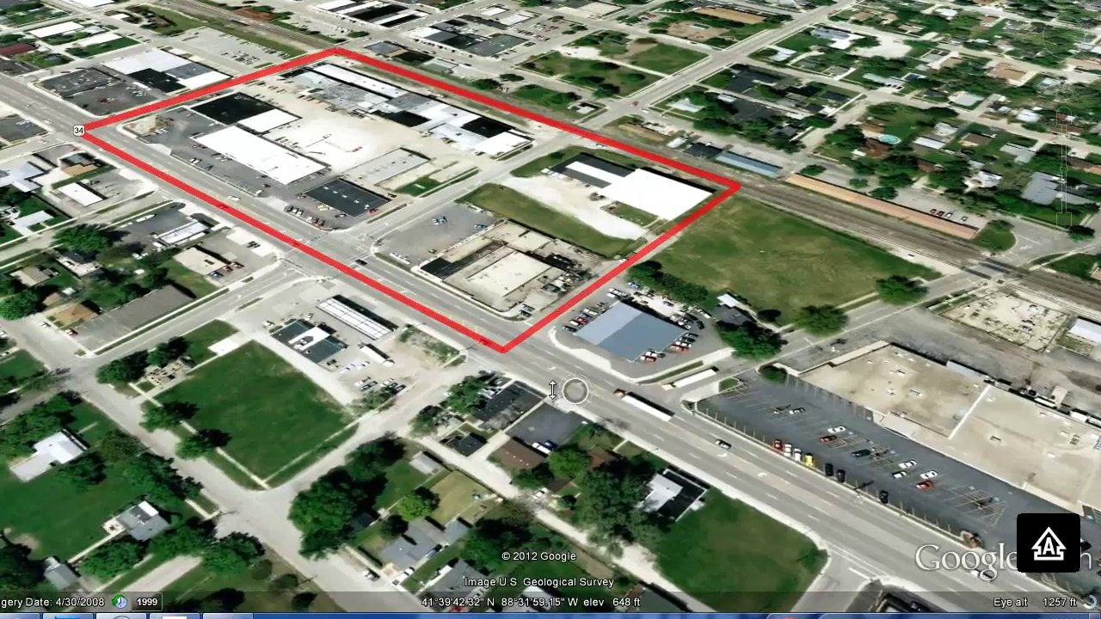
drag(553, 390, 544, 491)
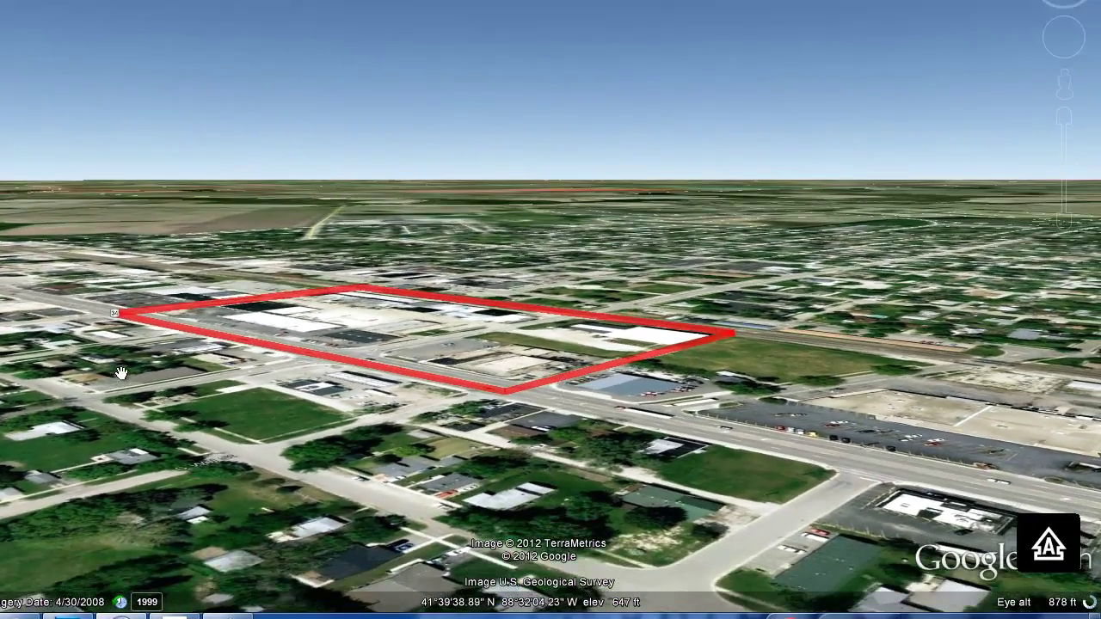
drag(120, 372, 649, 400)
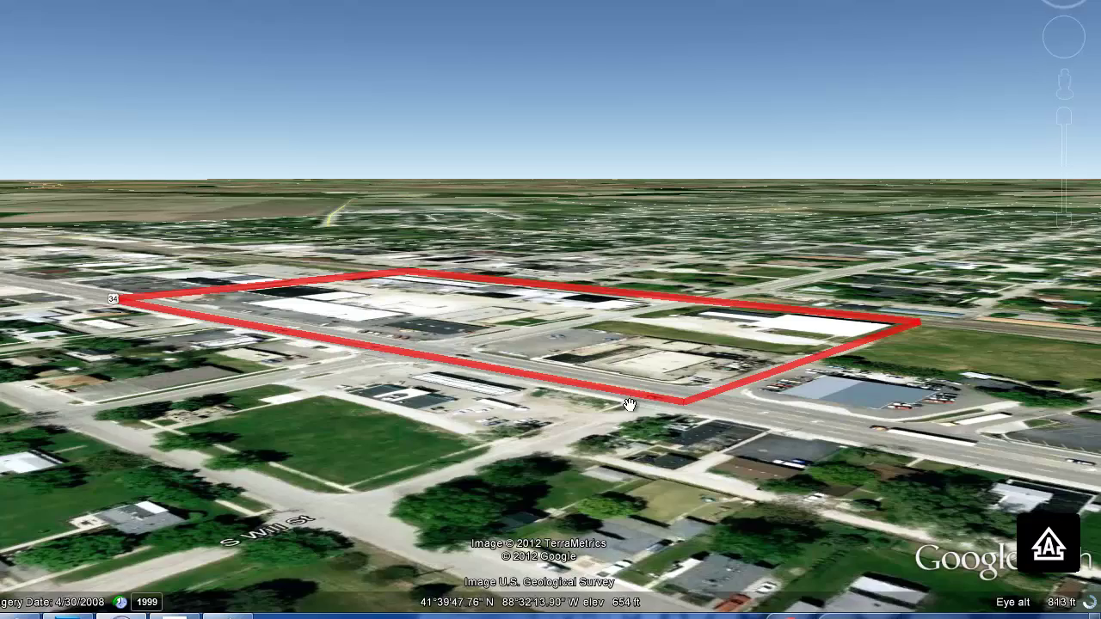
drag(717, 439, 688, 425)
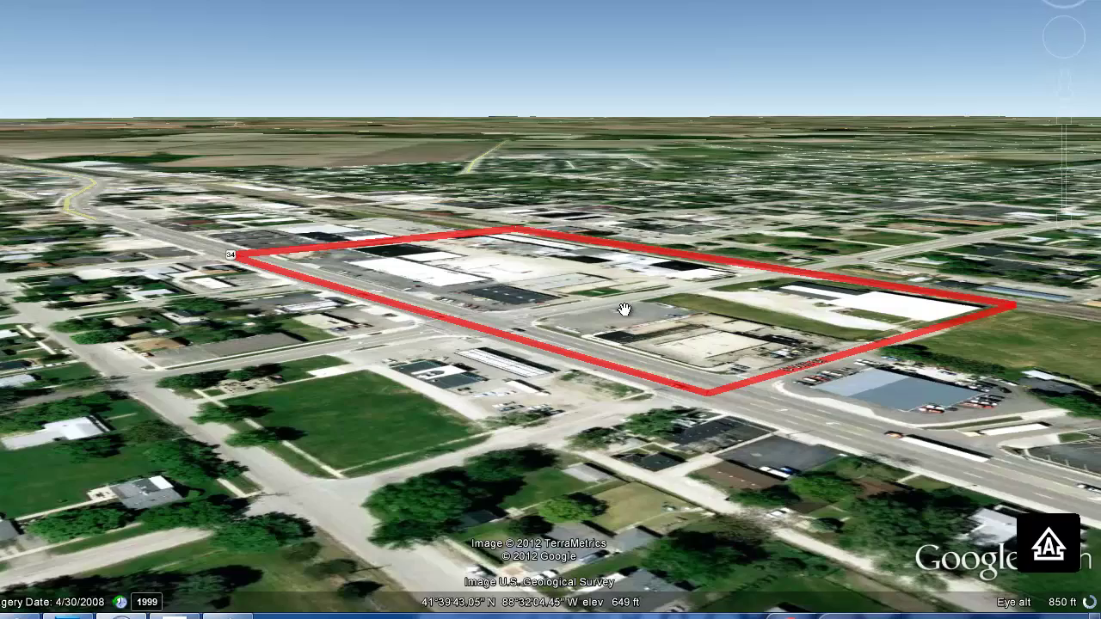
drag(625, 310, 537, 300)
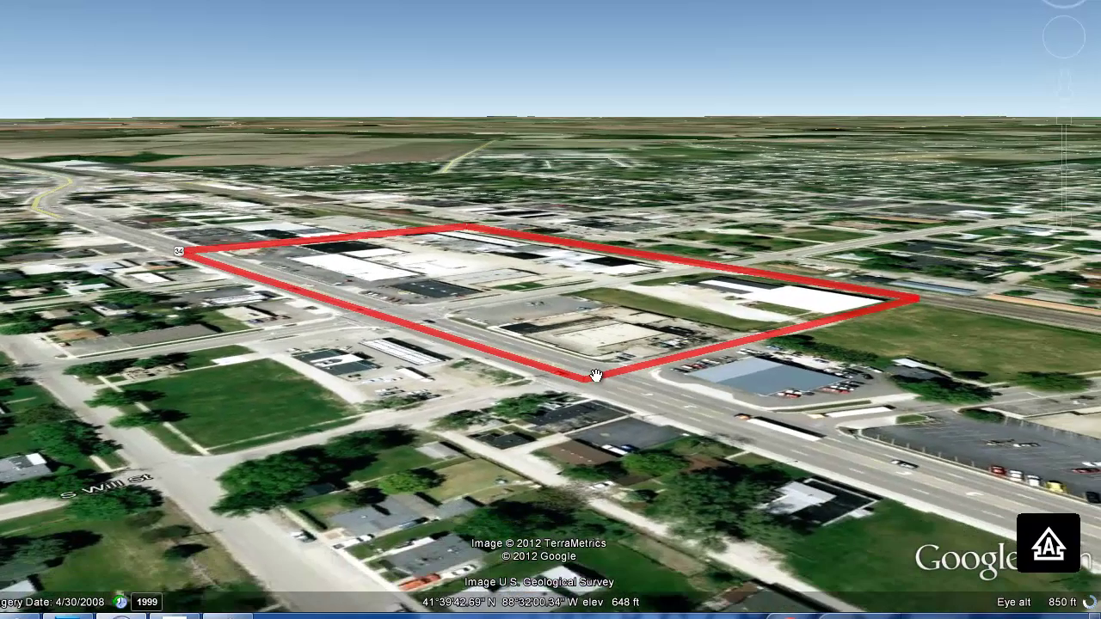
drag(627, 404, 599, 404)
Fine-tune pan, tilt and zoom so the site sits well framed with the horizon visible.
drag(757, 322, 639, 338)
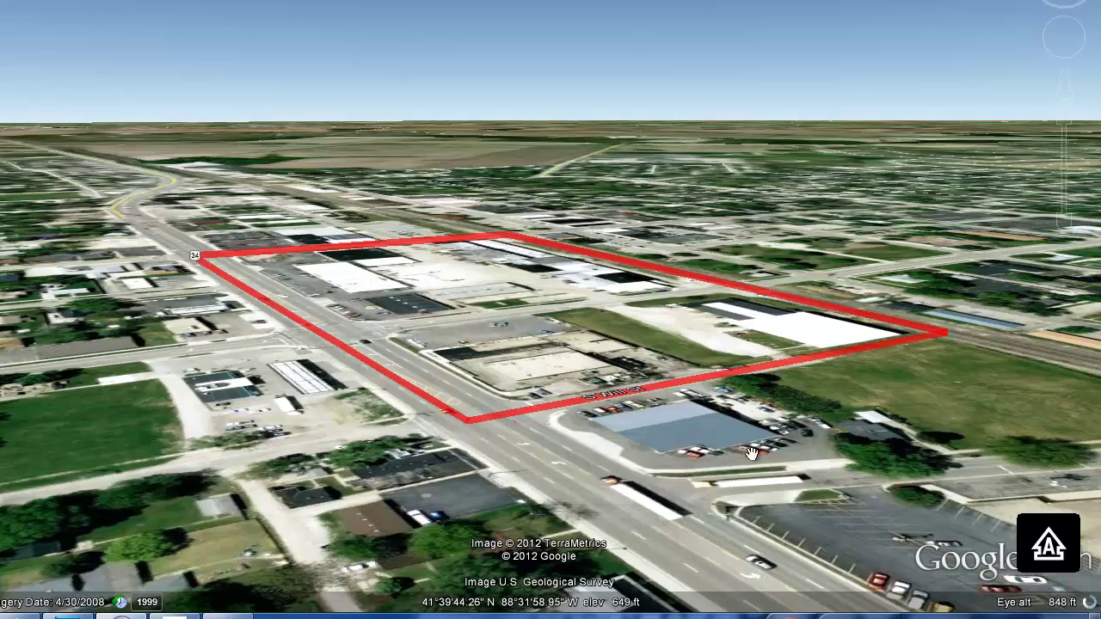
drag(750, 454, 735, 430)
drag(641, 312, 659, 308)
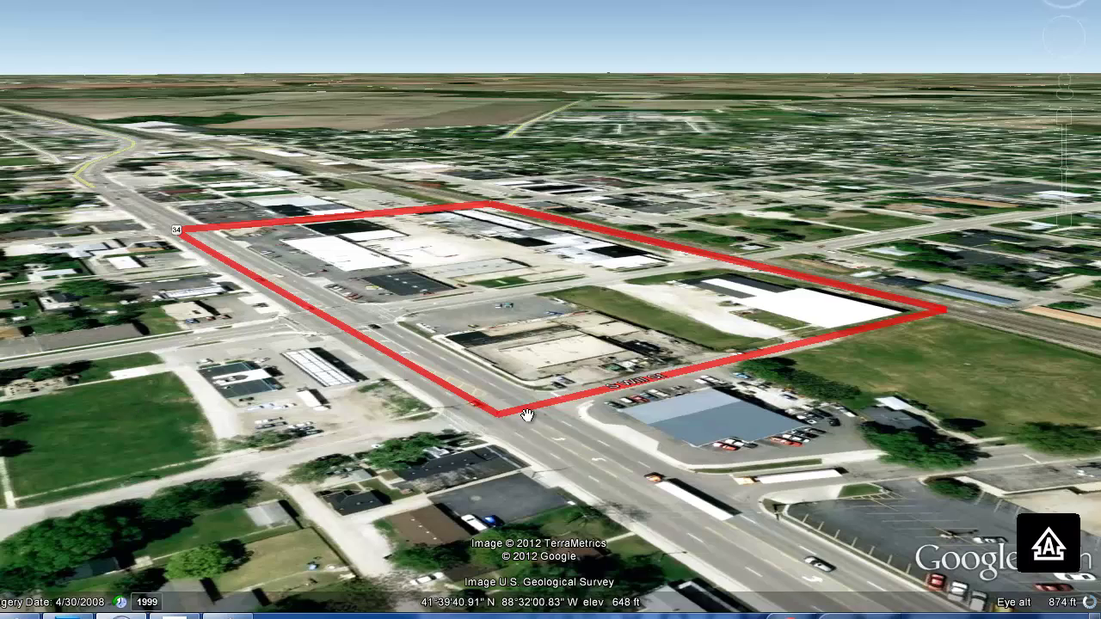
mouse_move(589, 439)
mouse_down()
mouse_move(589, 468)
mouse_move(581, 435)
mouse_up()
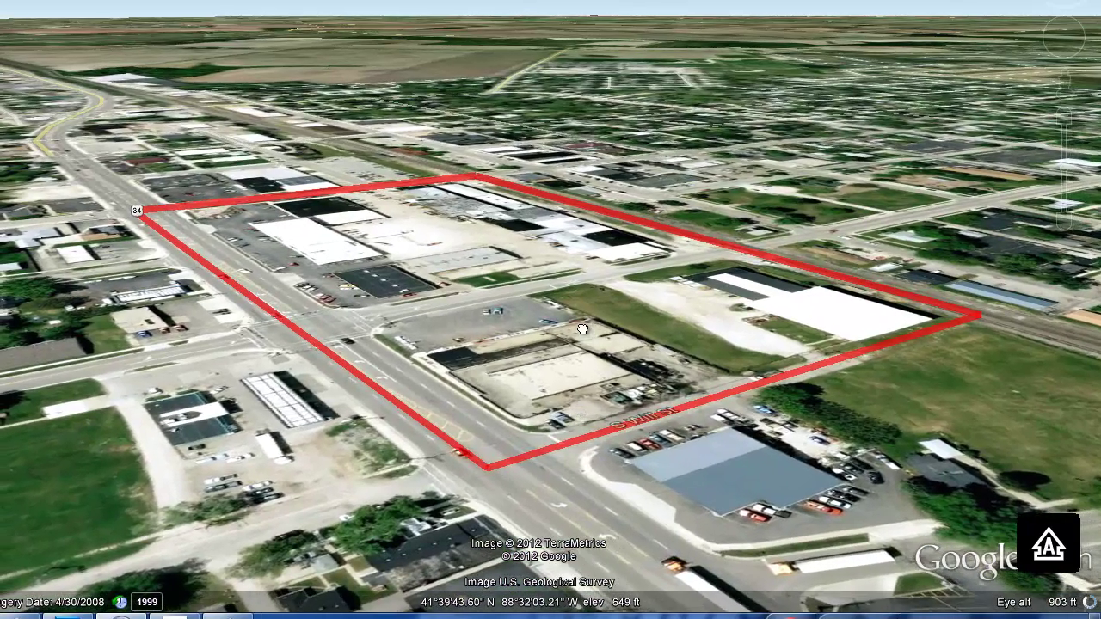
drag(582, 329, 571, 293)
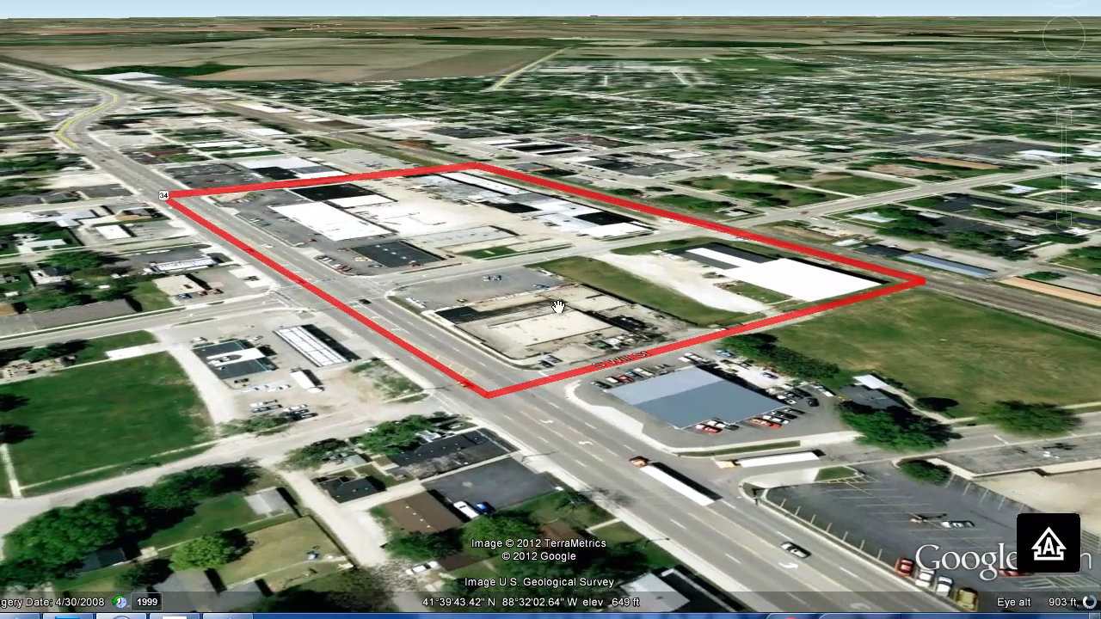
scroll(559, 307, down, 2)
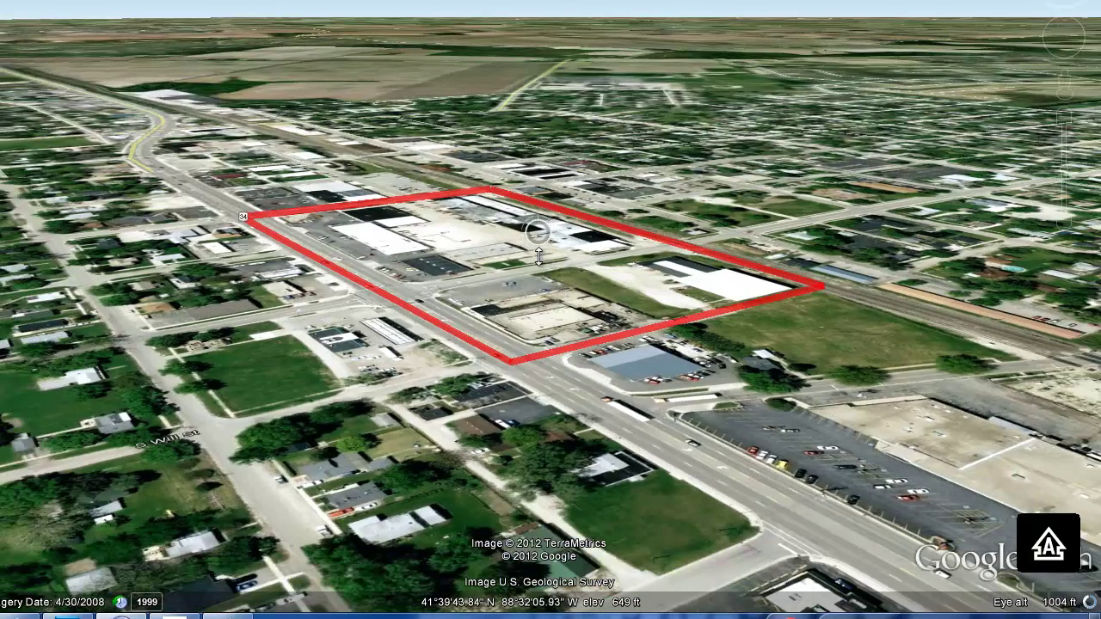
drag(537, 256, 536, 272)
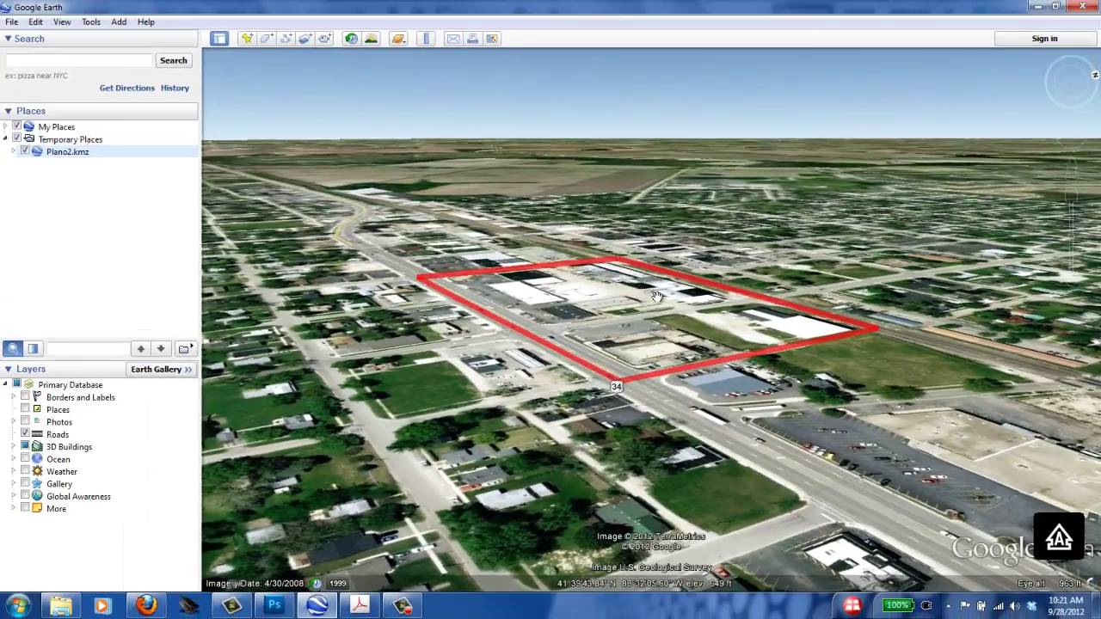
scroll(561, 277, down, 2)
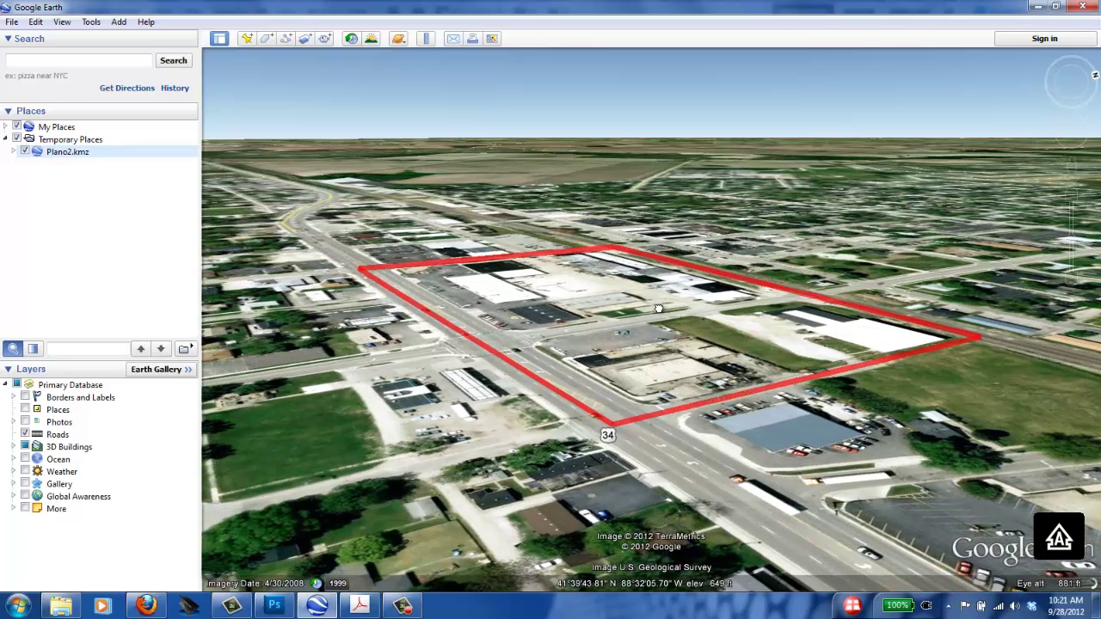
Start saving the current Google Earth view with File > Save > Save Image.
click(21, 23)
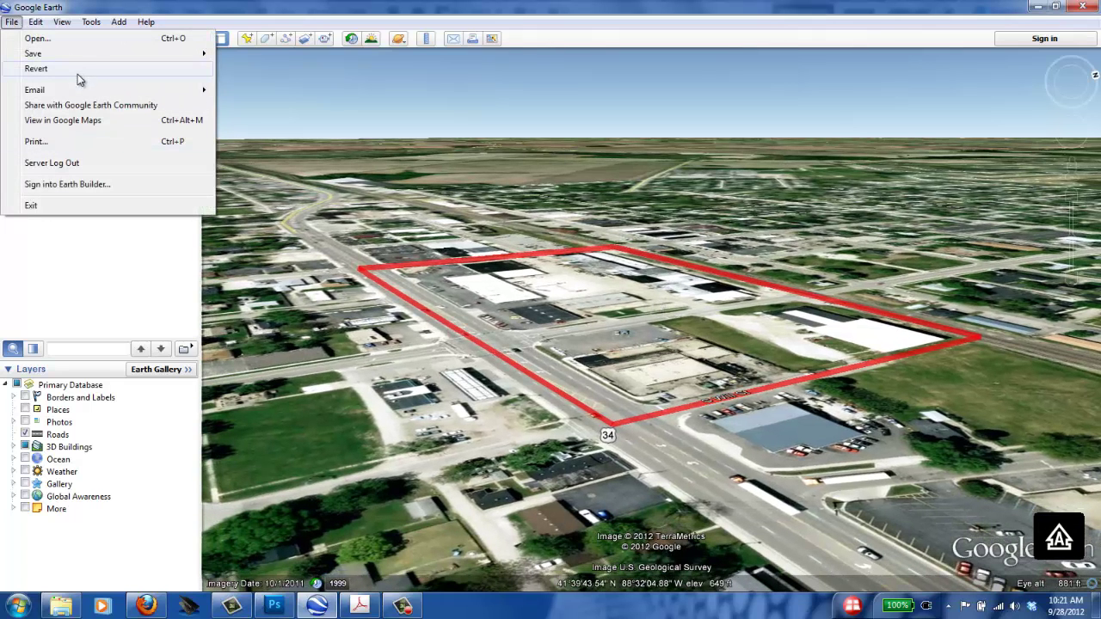
mouse_move(82, 56)
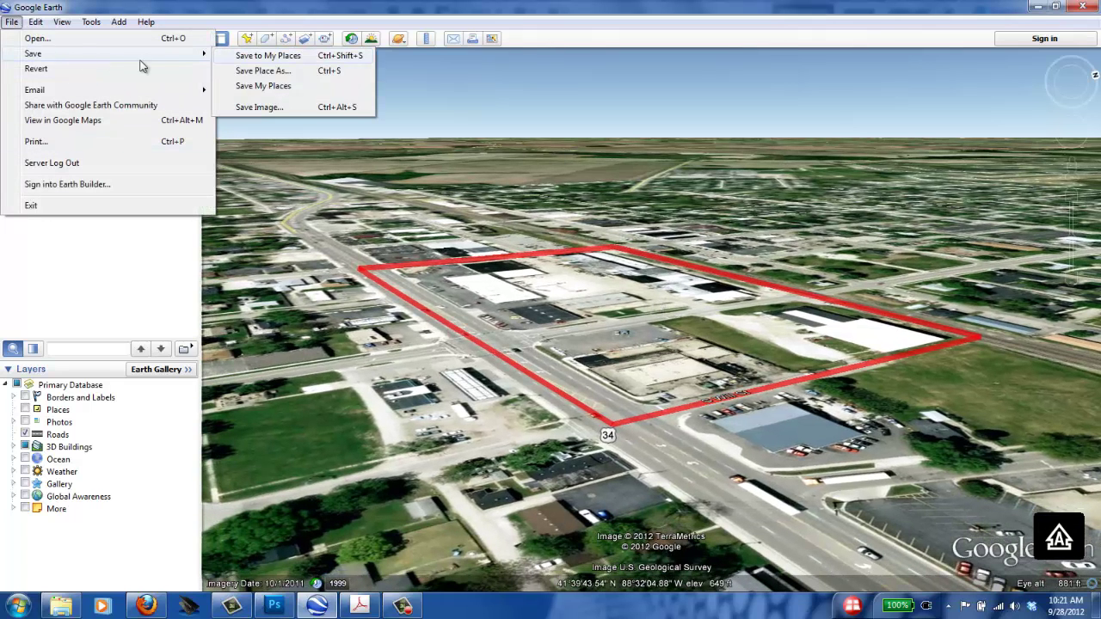
click(277, 110)
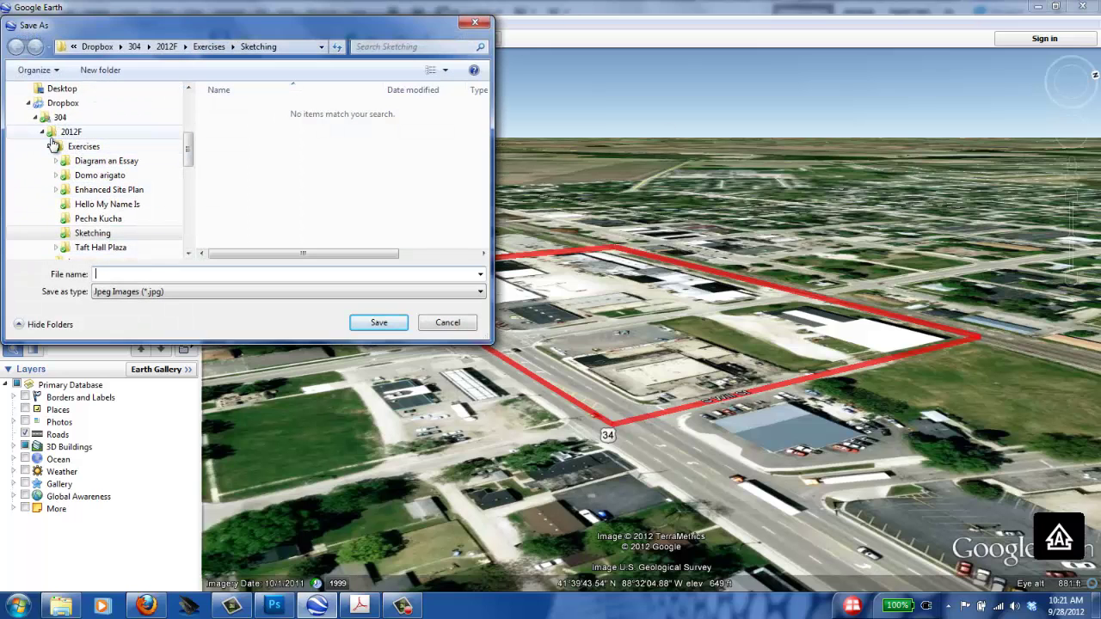
Browse to Photoshop Project\Image Ref and name the image GOOGLE EARTH PERSPECTIVE AERIAL.
click(36, 117)
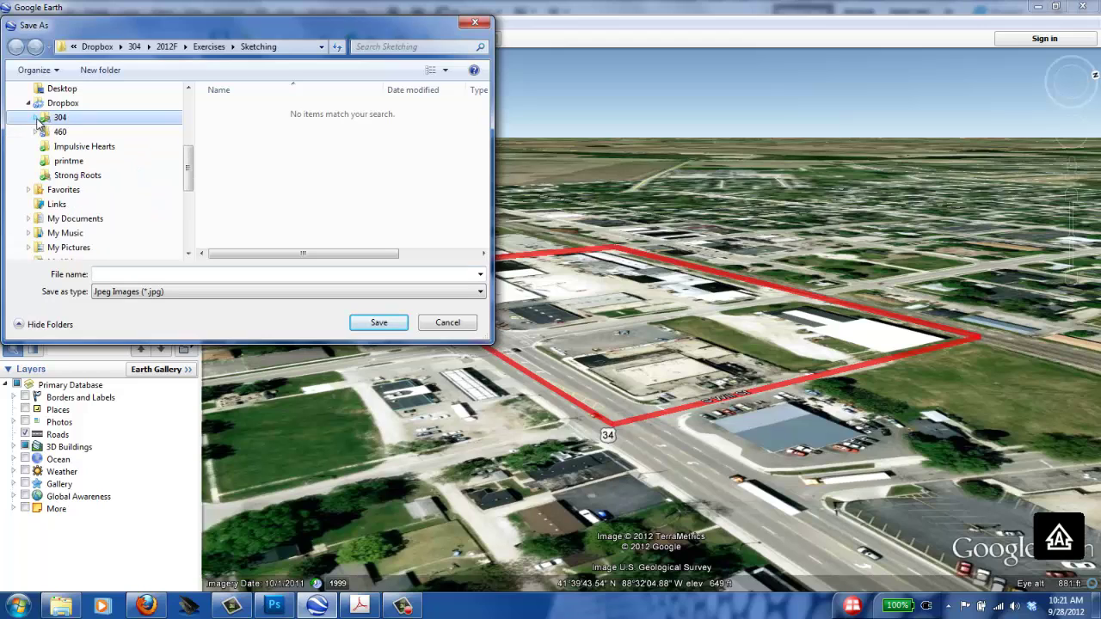
click(36, 132)
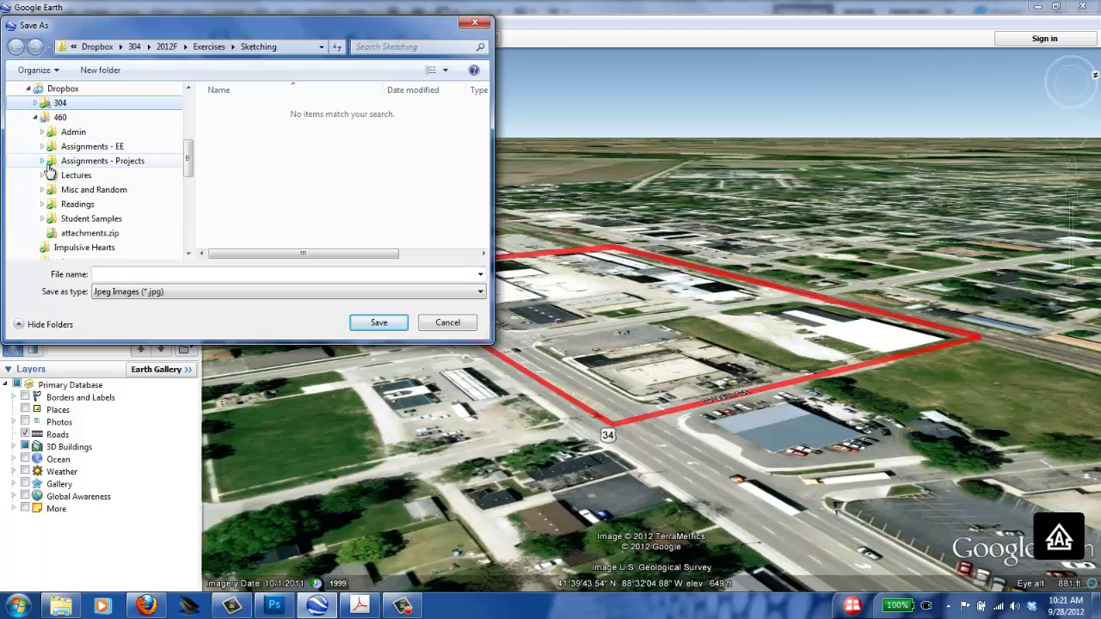
click(42, 175)
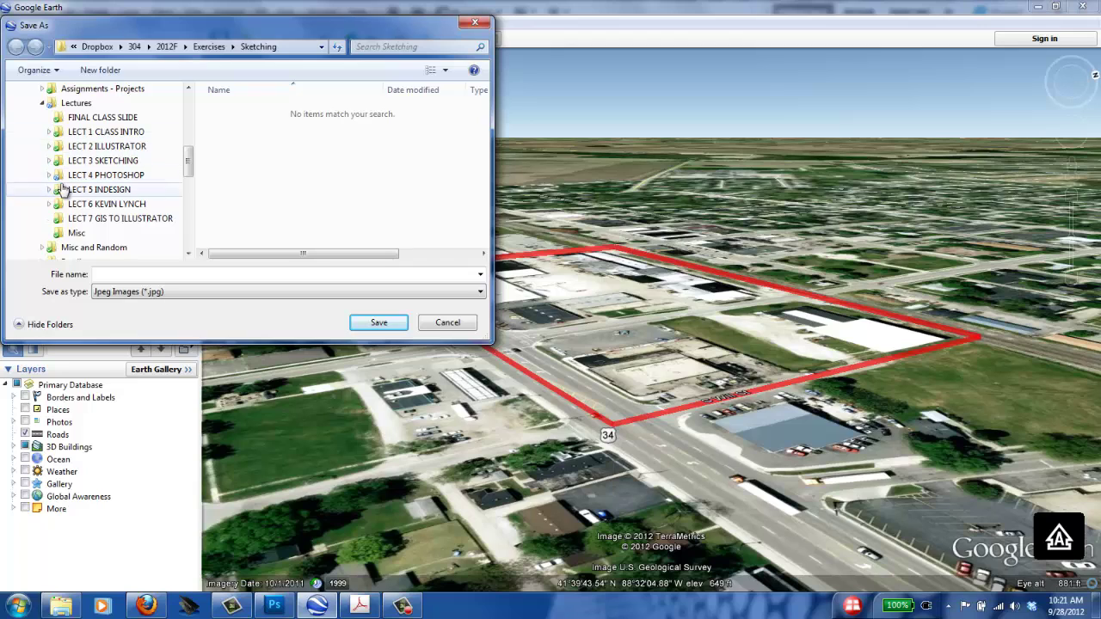
click(49, 175)
click(56, 189)
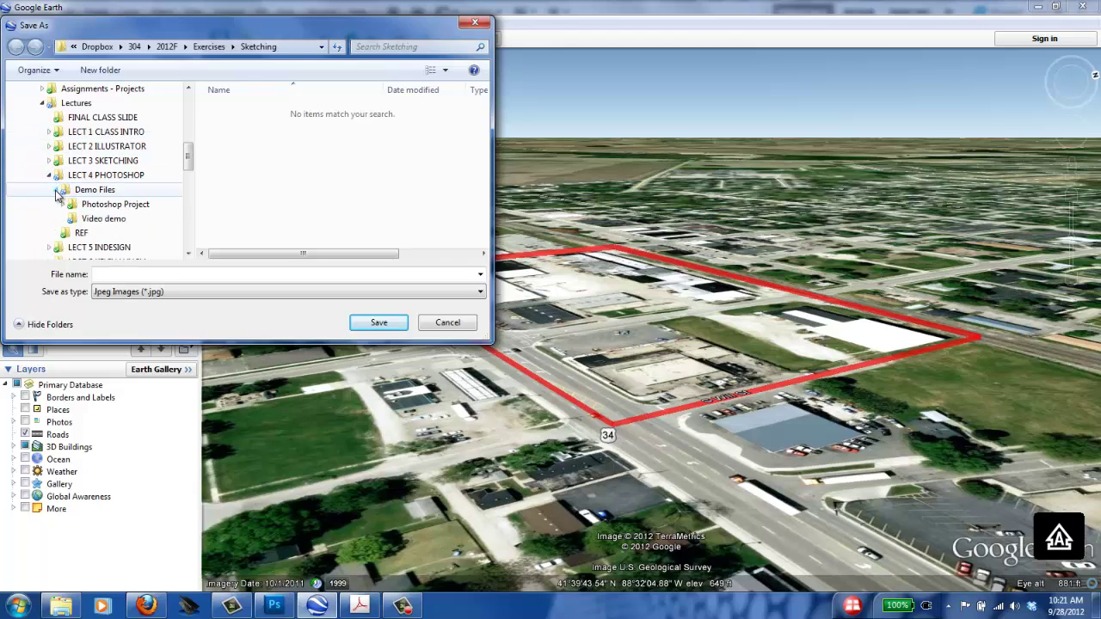
click(62, 205)
click(105, 207)
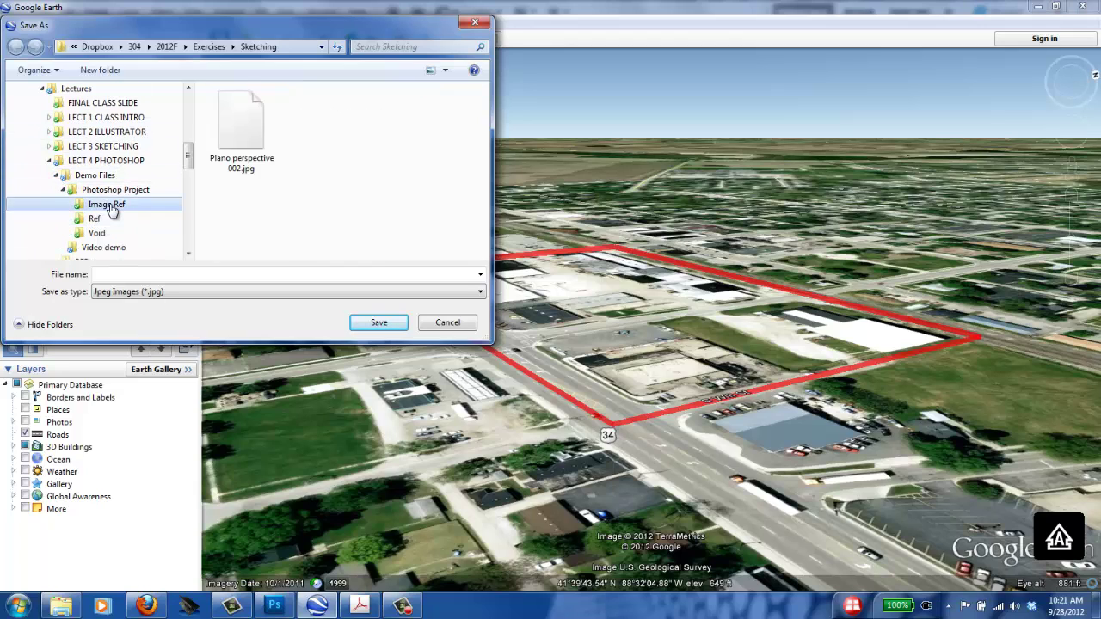
click(286, 275)
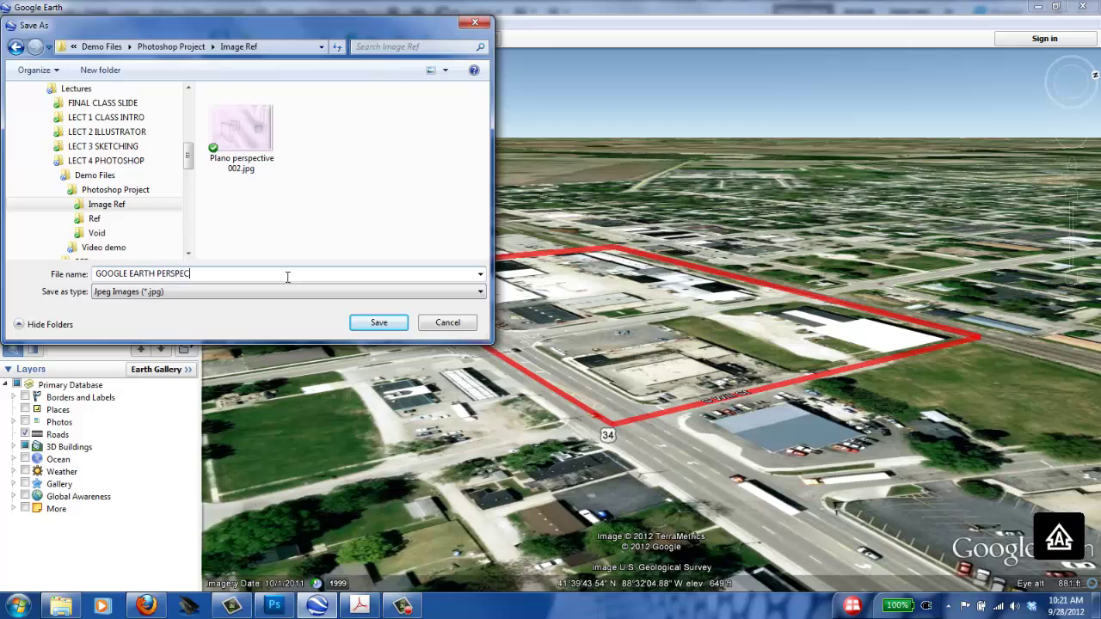
text(GOOGLE EARTH PERSPECTIVE AERIAL)
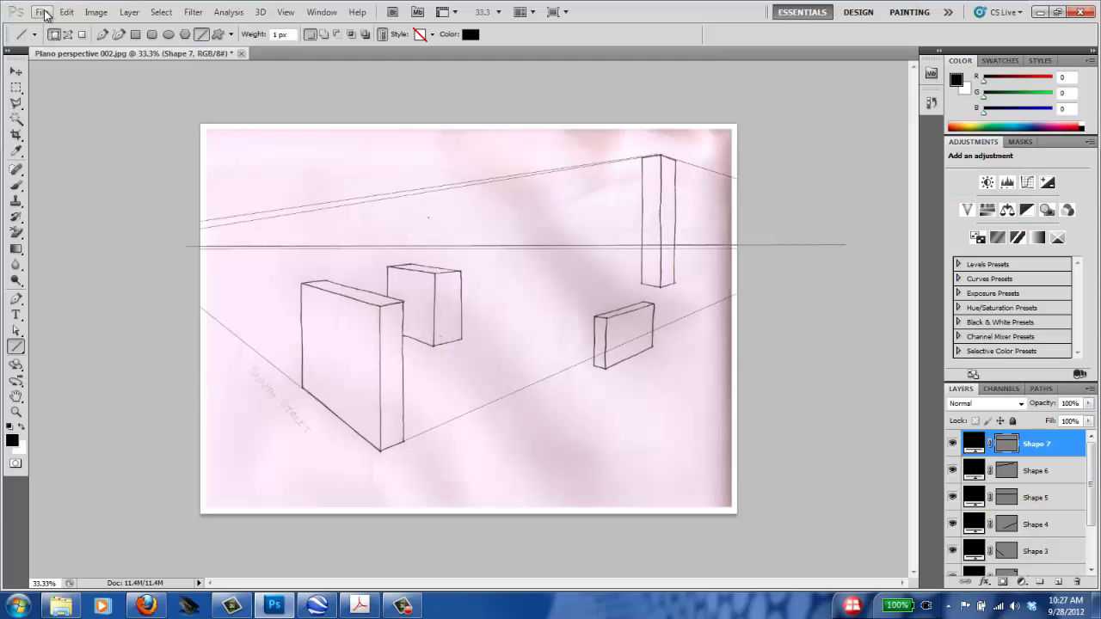
Open GOOGLE EARTH PERSPECTIVE AERIAL.jpg and switch between it and the Plano sketch tab.
click(41, 13)
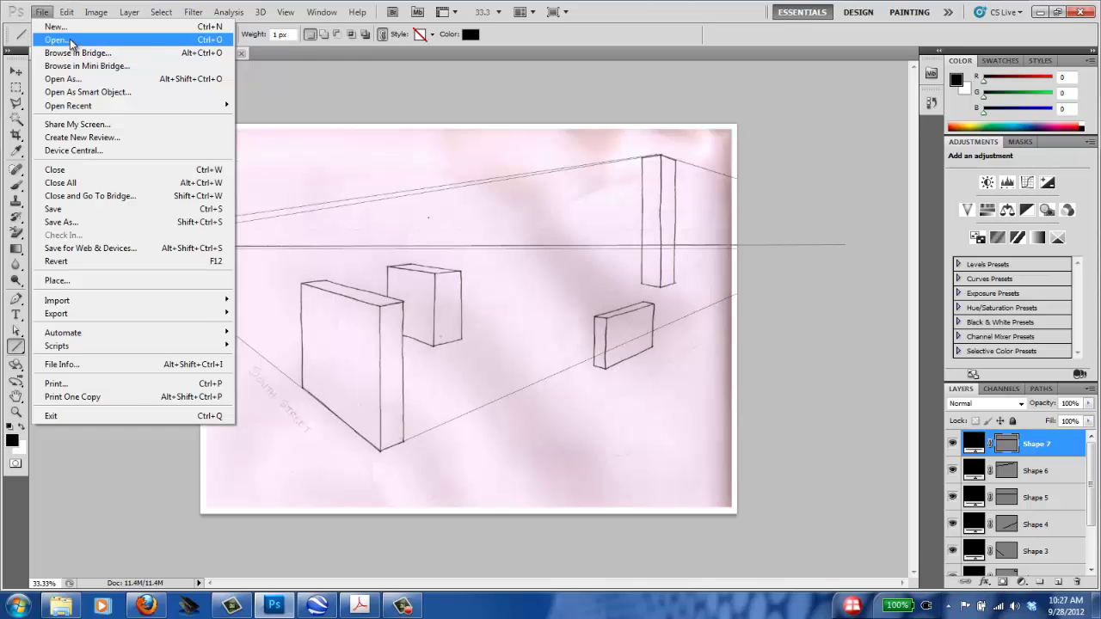
click(72, 43)
double_click(352, 170)
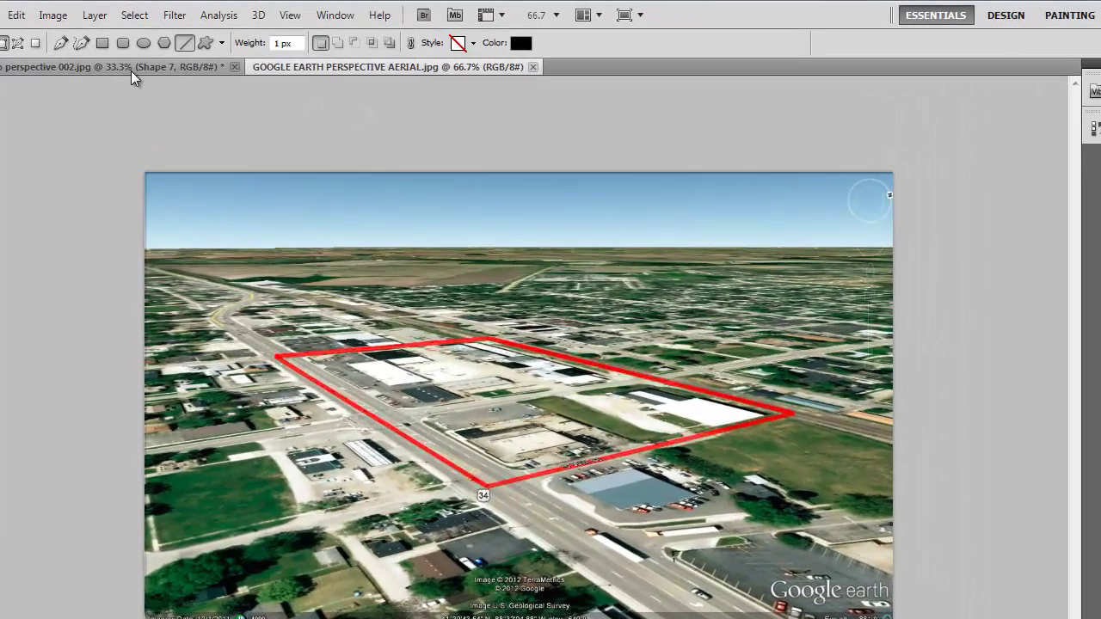
click(158, 56)
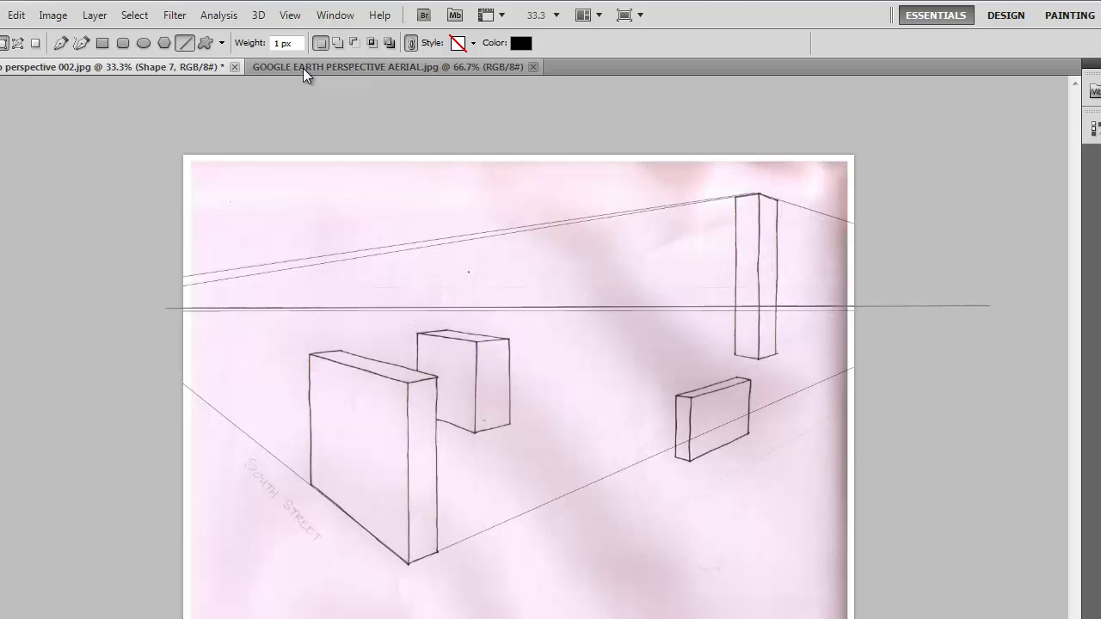
click(303, 68)
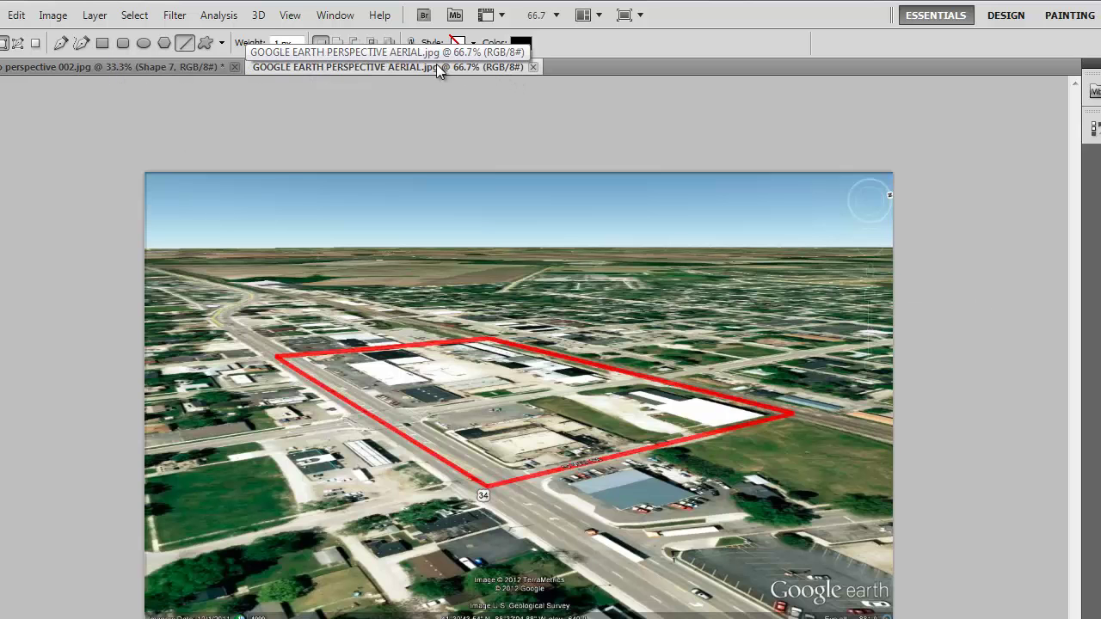
click(55, 17)
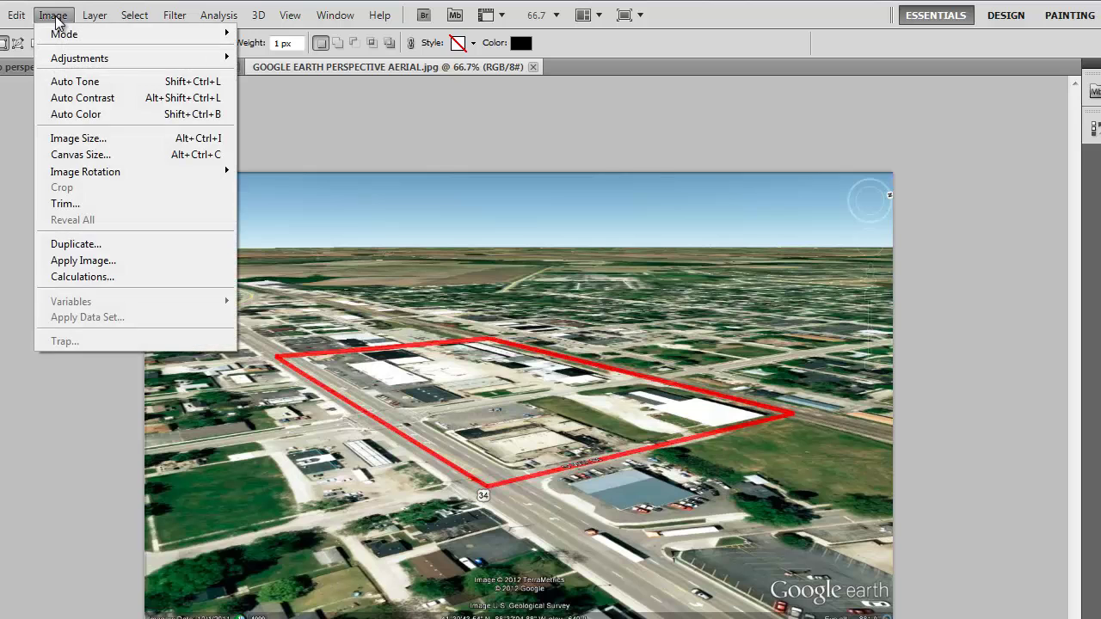
Check the aerial image's Image Size settings and cancel without changes.
click(95, 139)
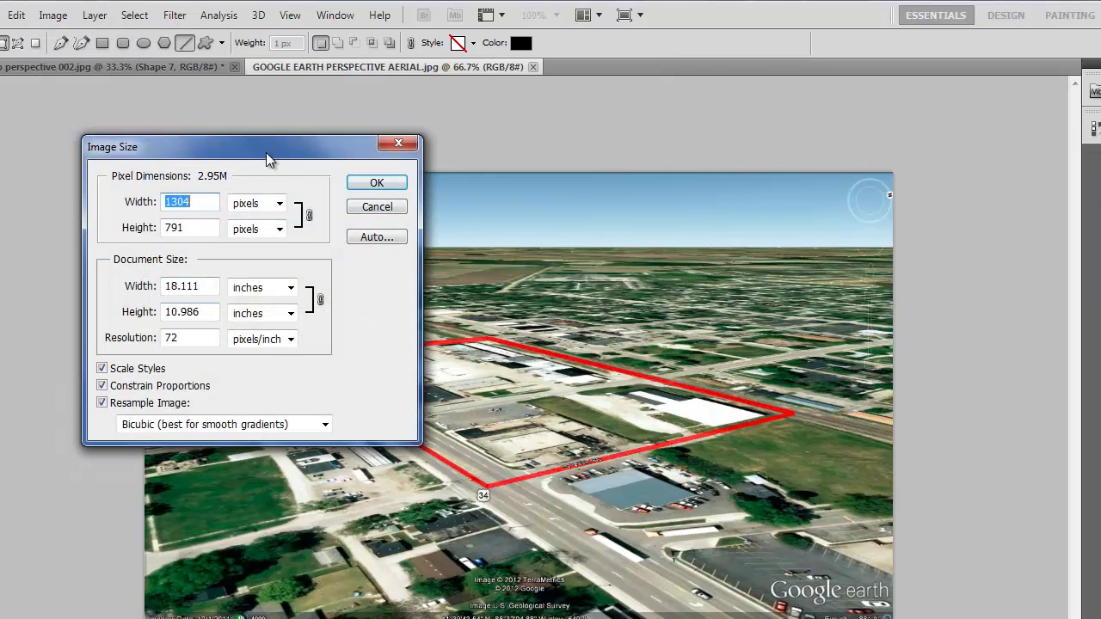
drag(266, 154, 543, 115)
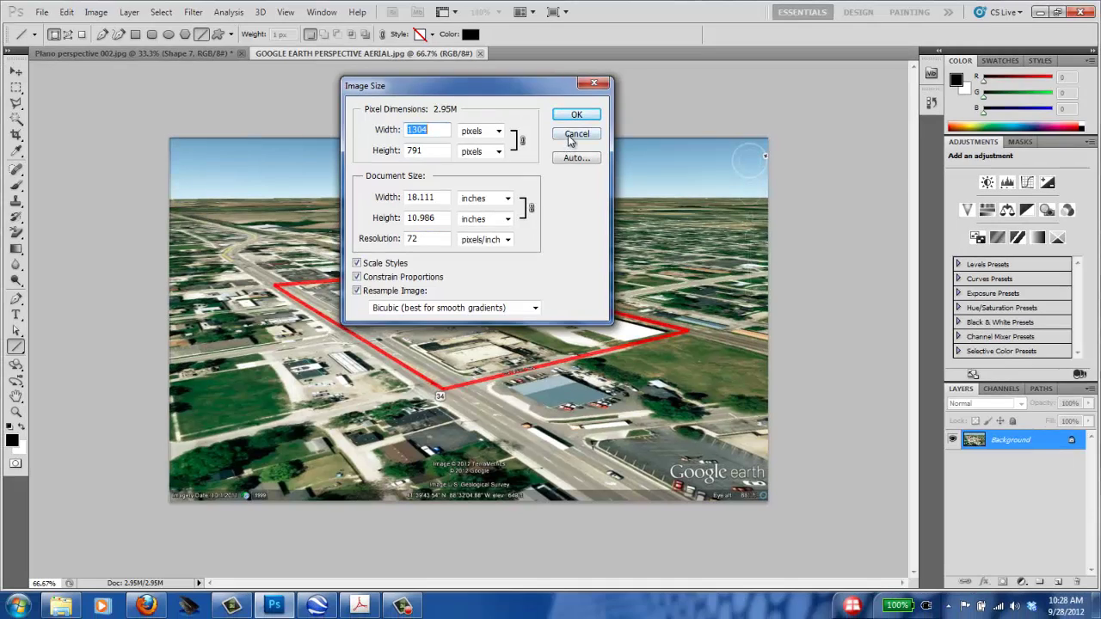
click(571, 136)
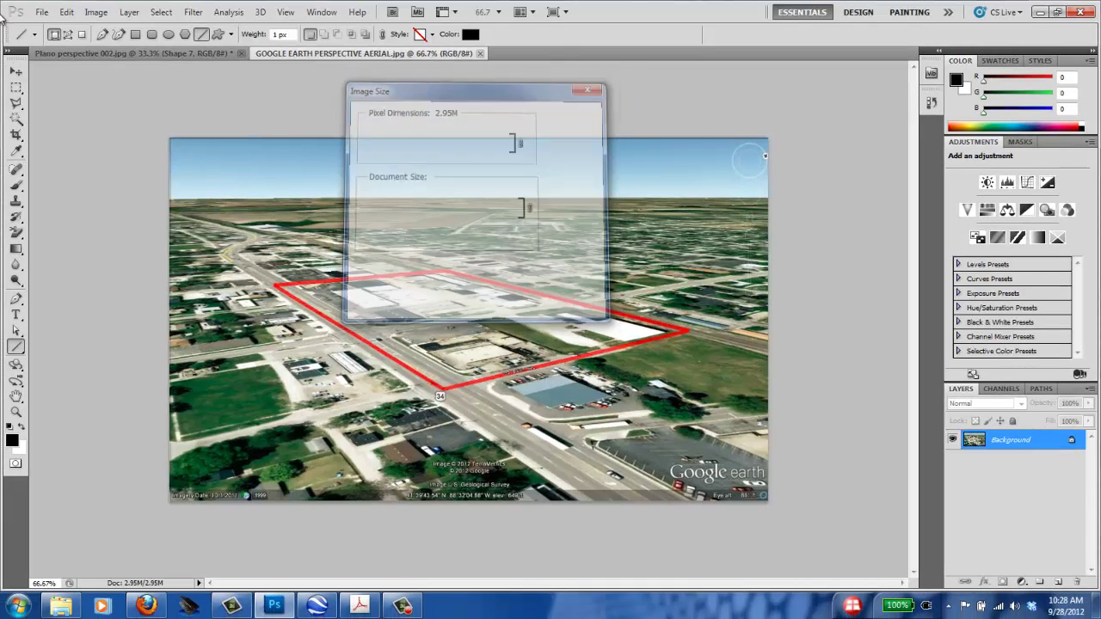
Confirm the Plano sketch is 200 pixels/inch, cancel, and return to the aerial document.
click(98, 53)
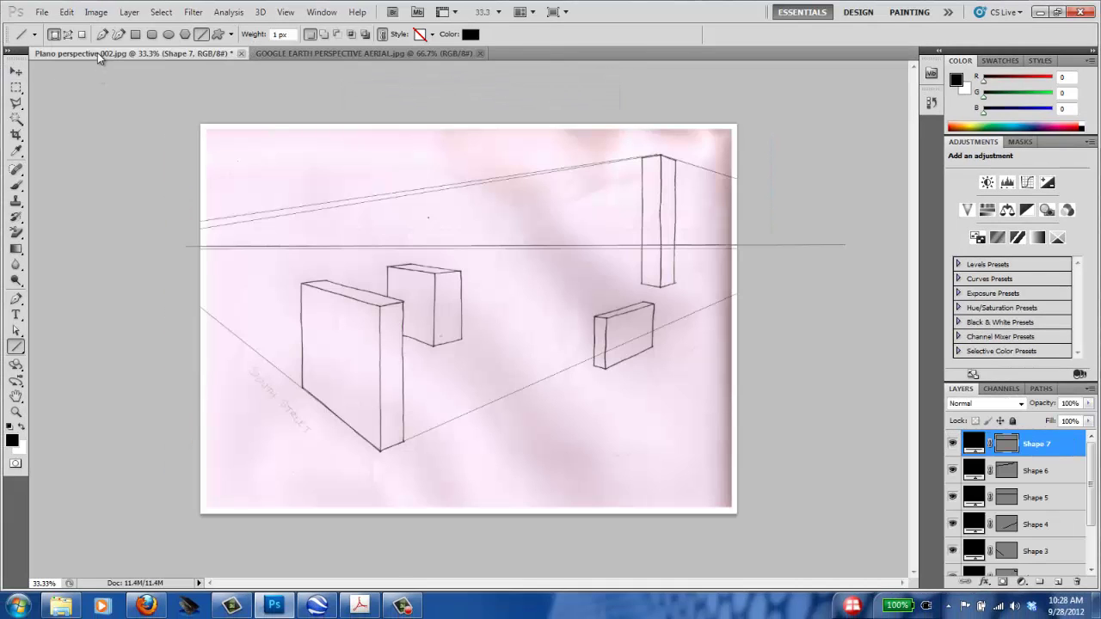
click(95, 12)
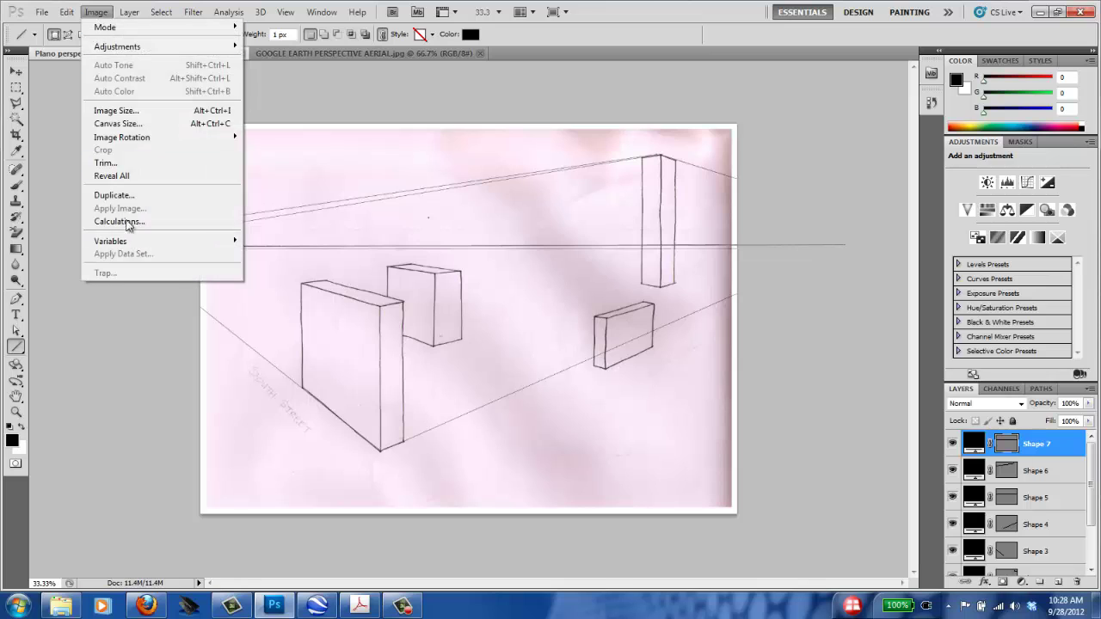
click(118, 110)
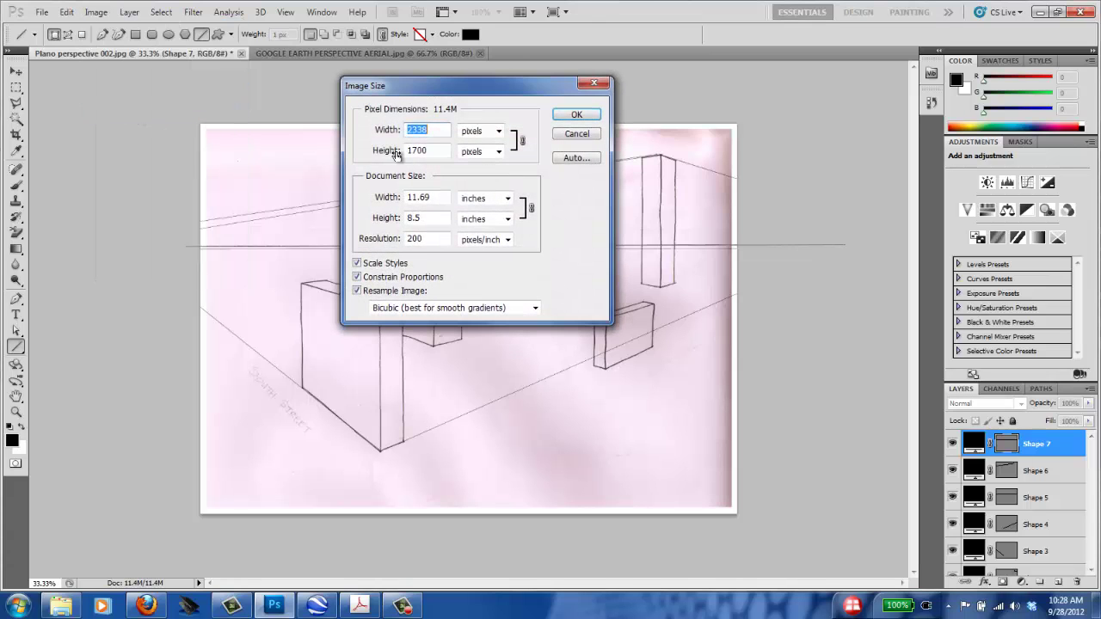
click(431, 238)
click(577, 135)
click(344, 53)
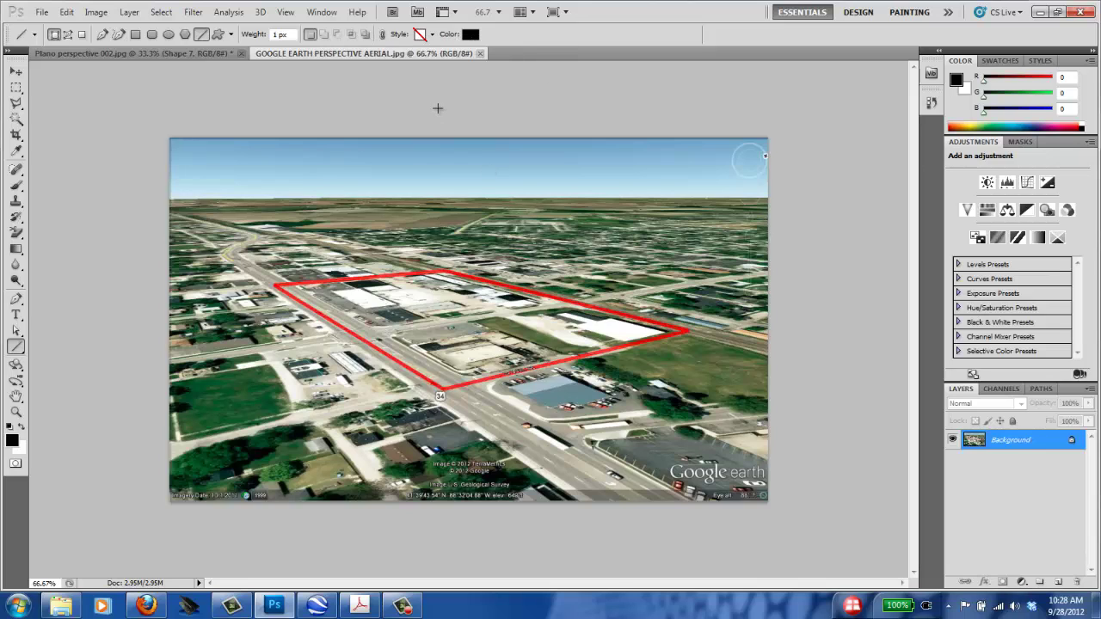
Resample the aerial to 200 pixels/inch (3622 × 2197 px) using Bicubic Smoother.
click(96, 12)
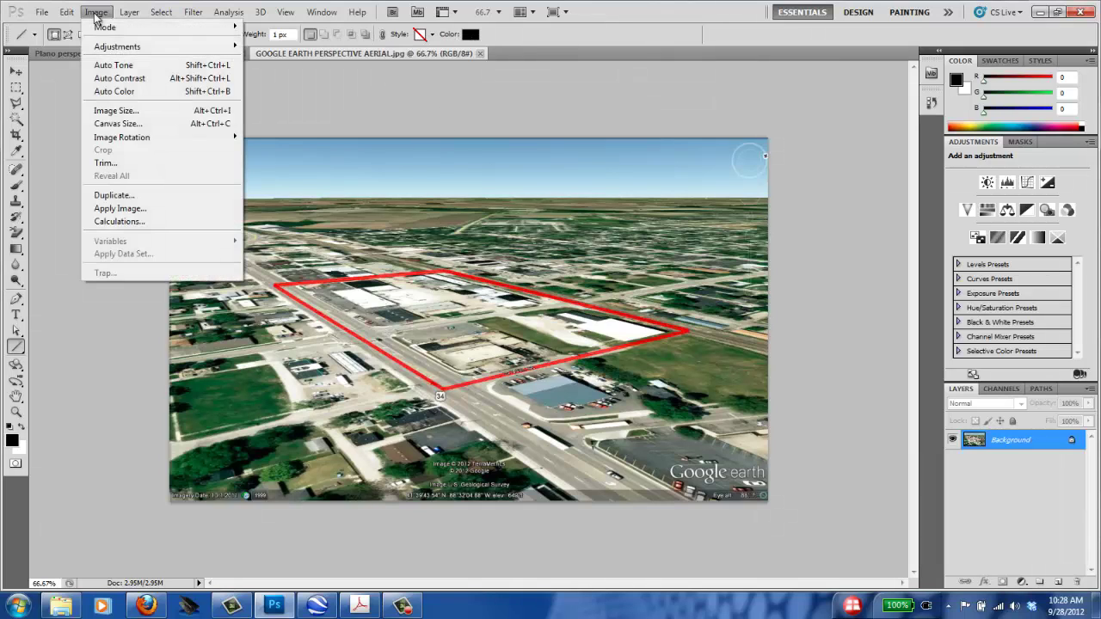
click(127, 112)
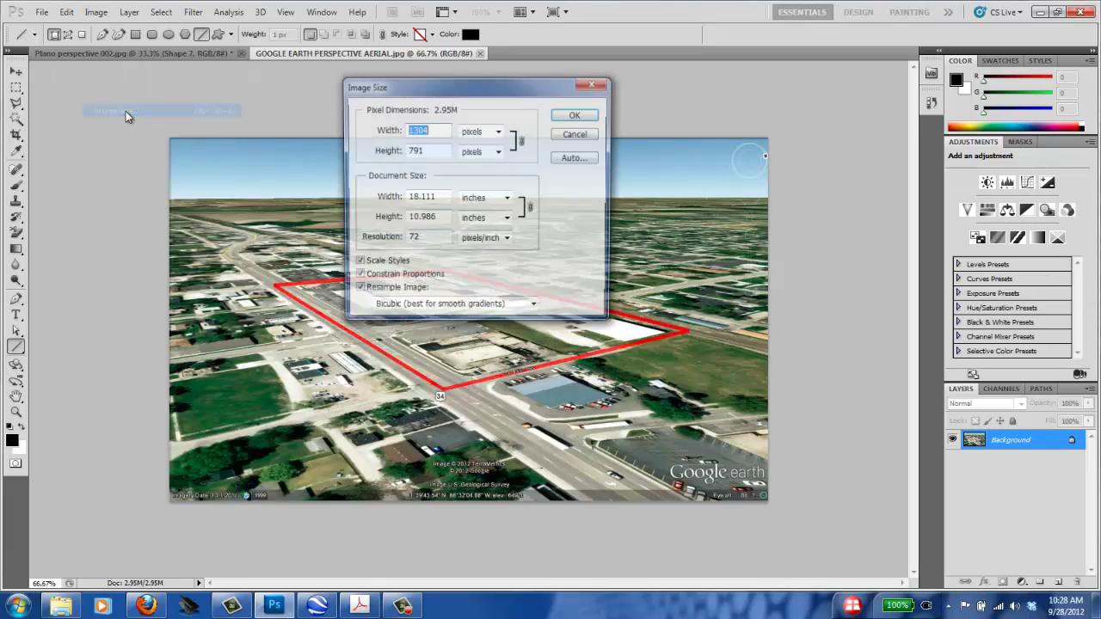
drag(430, 238, 357, 234)
text(20)
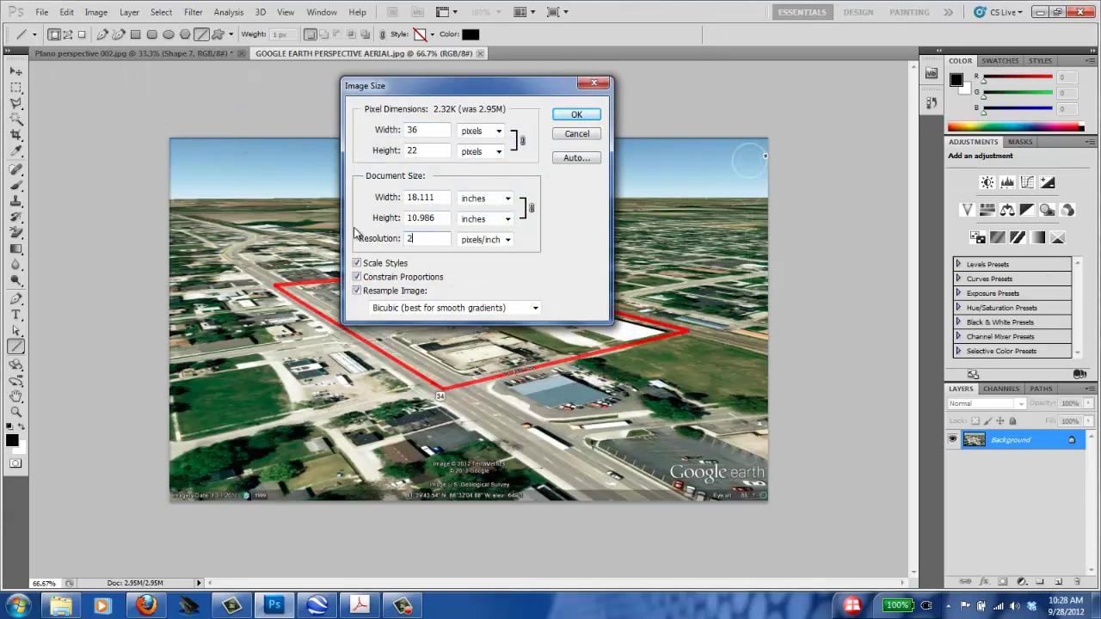
text(0)
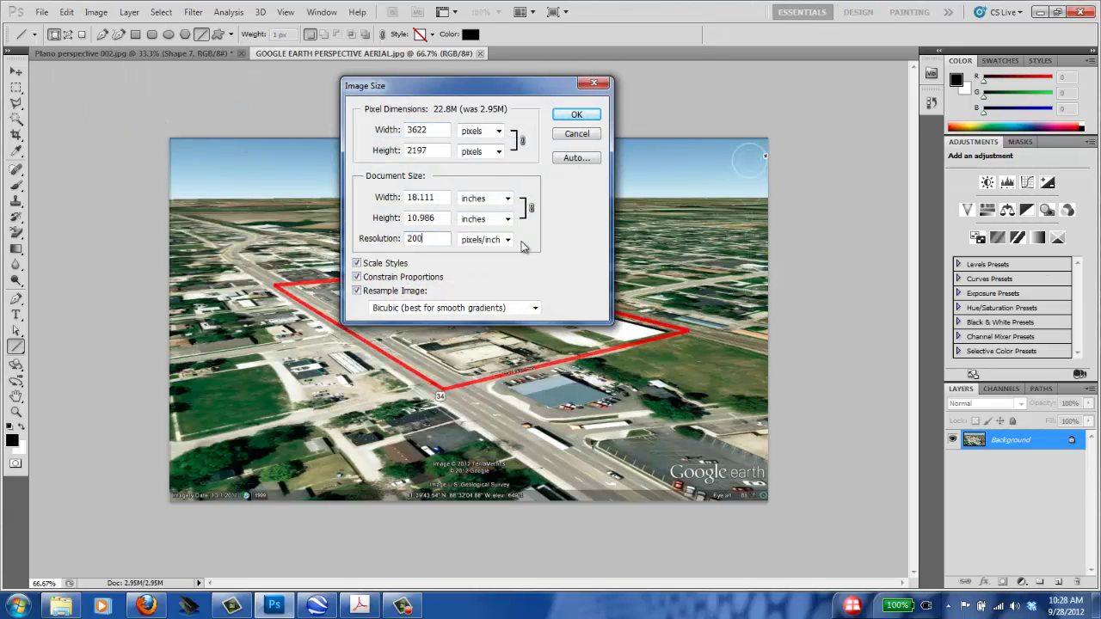
click(536, 308)
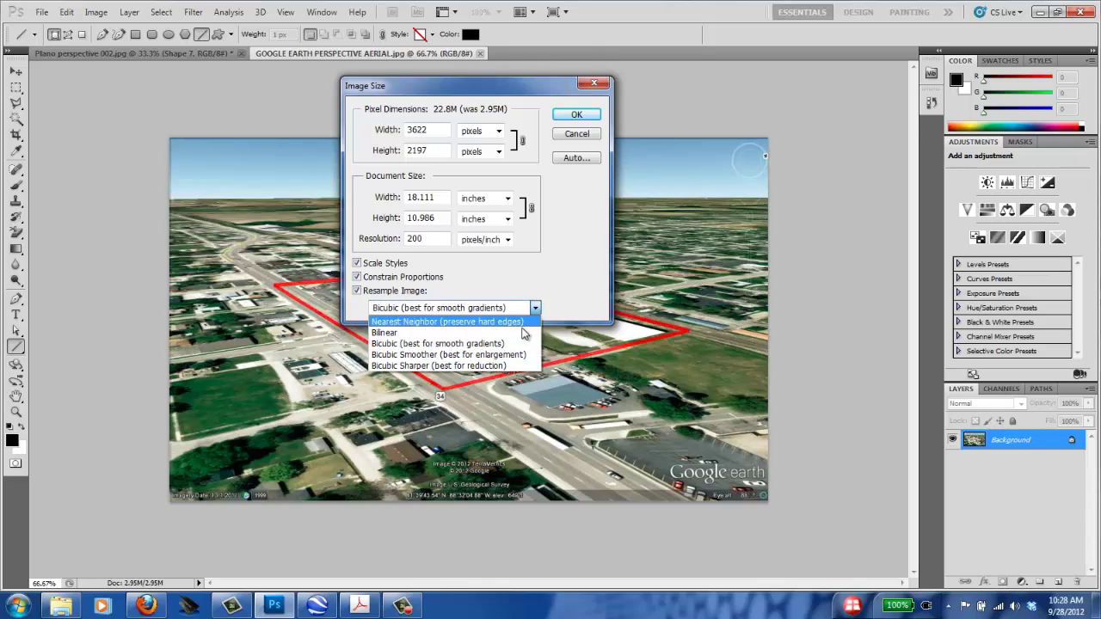
click(510, 356)
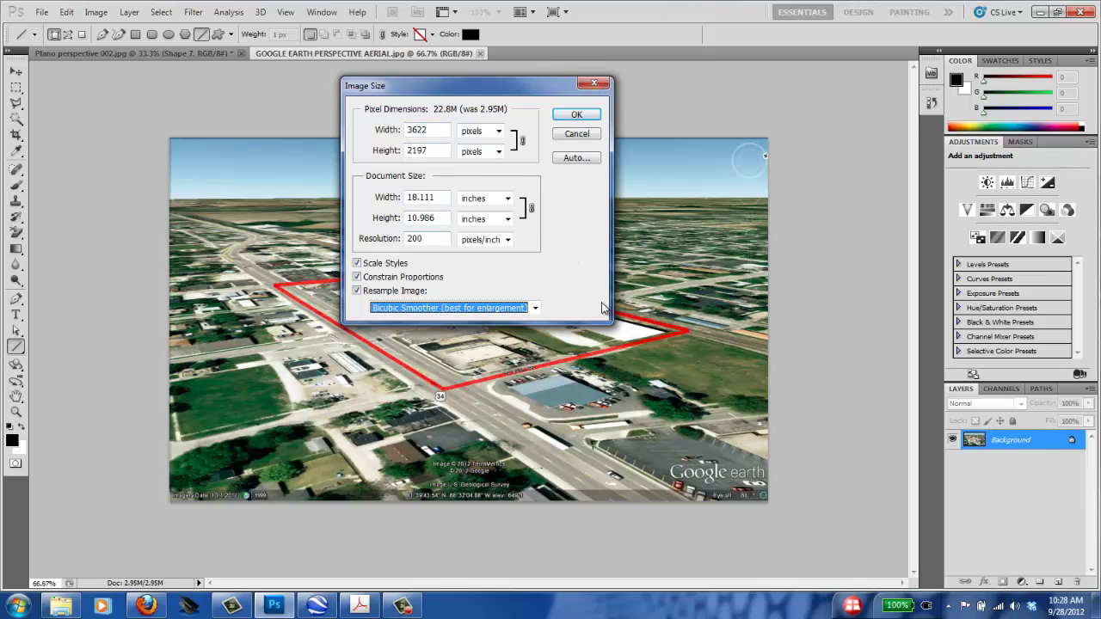
click(577, 116)
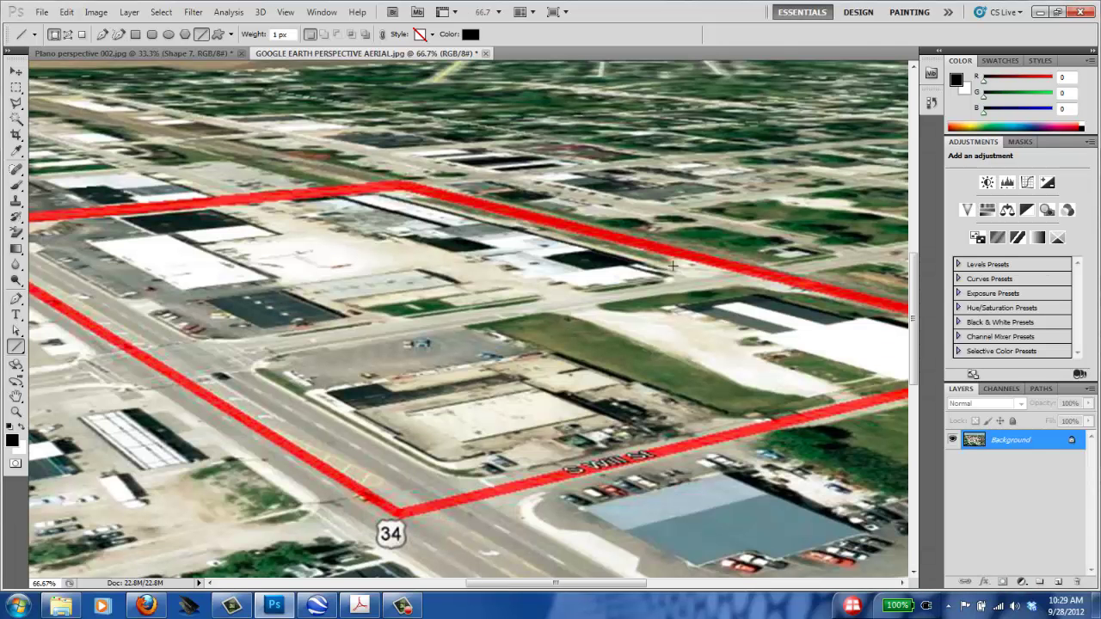
key(ctrl+0)
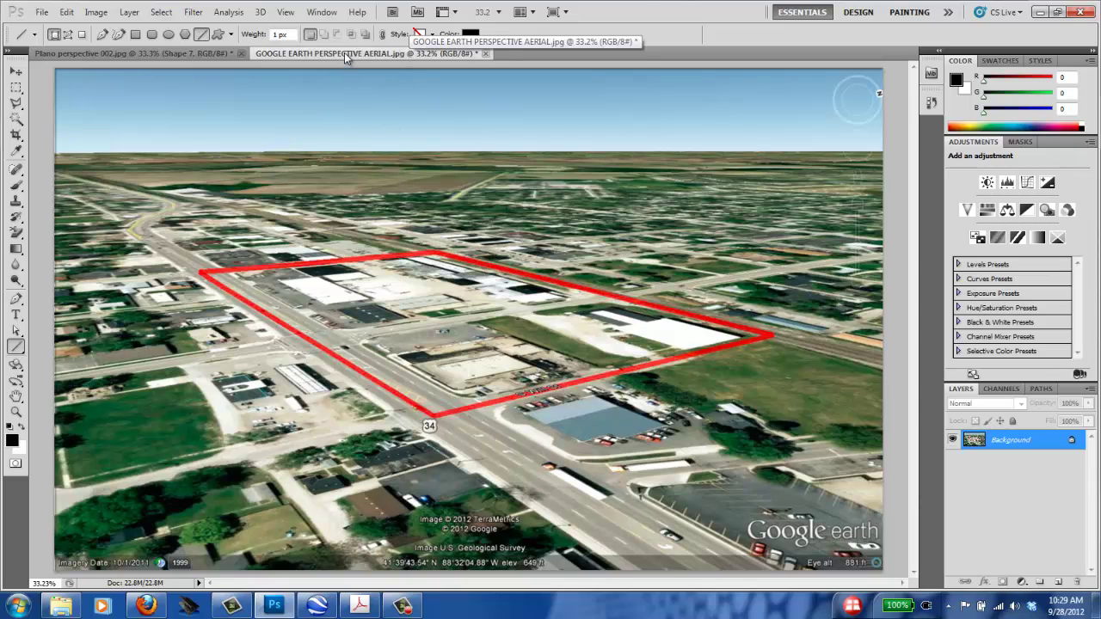
click(208, 55)
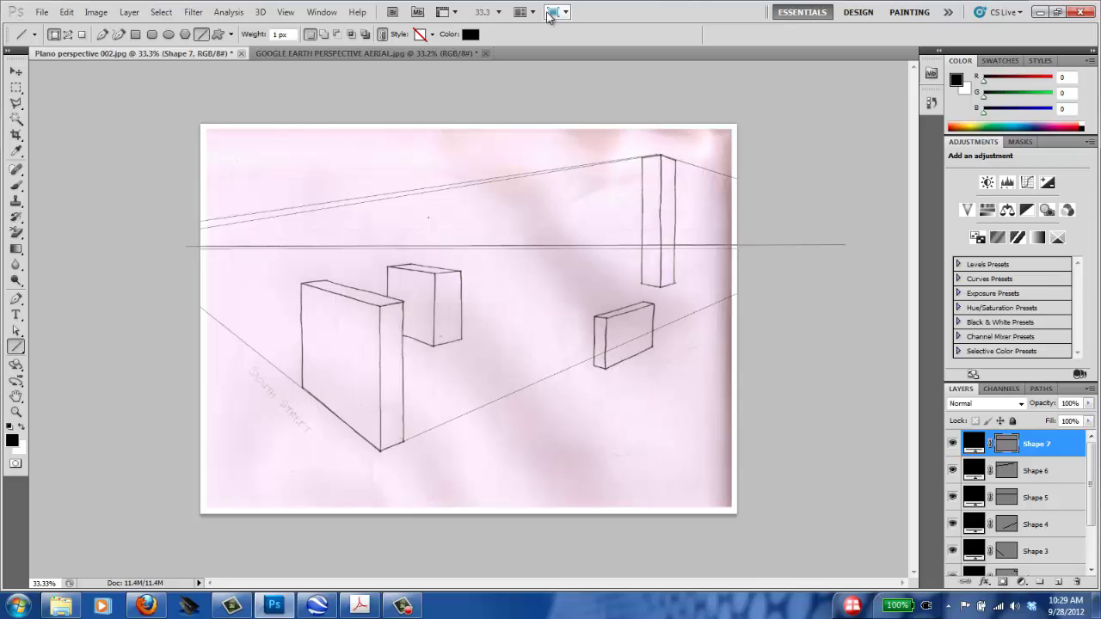
click(392, 53)
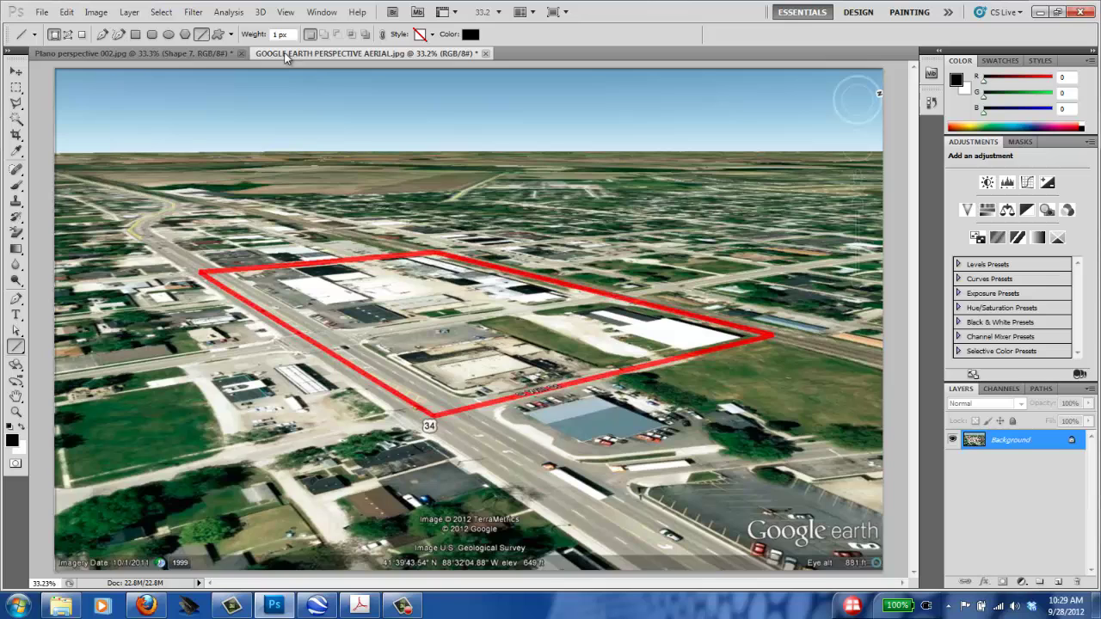
click(221, 52)
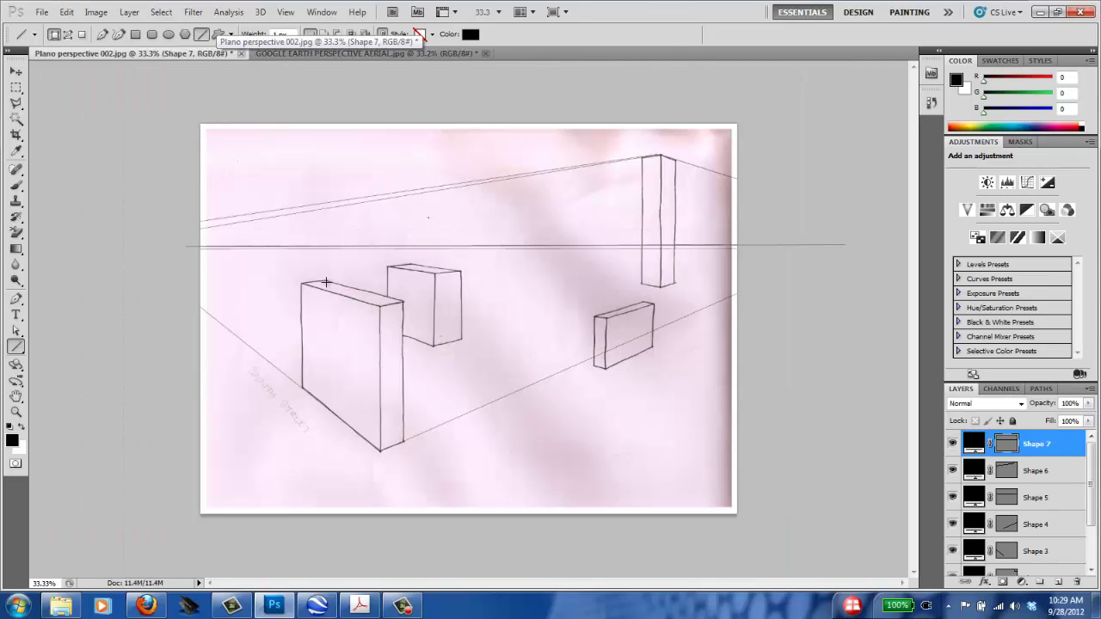
click(316, 50)
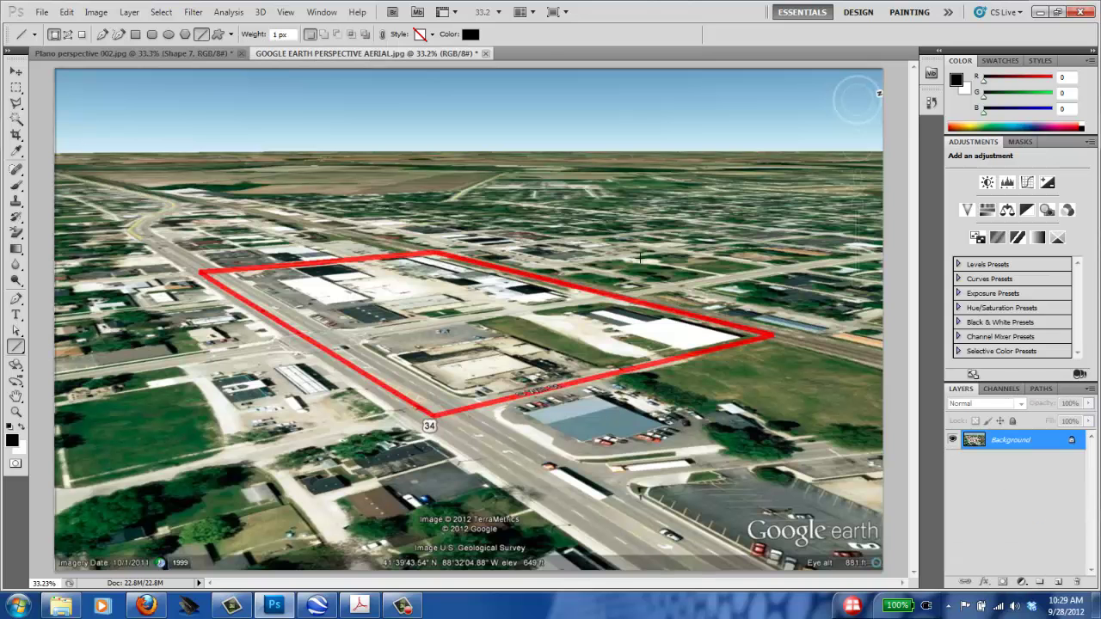
key(ctrl+minus)
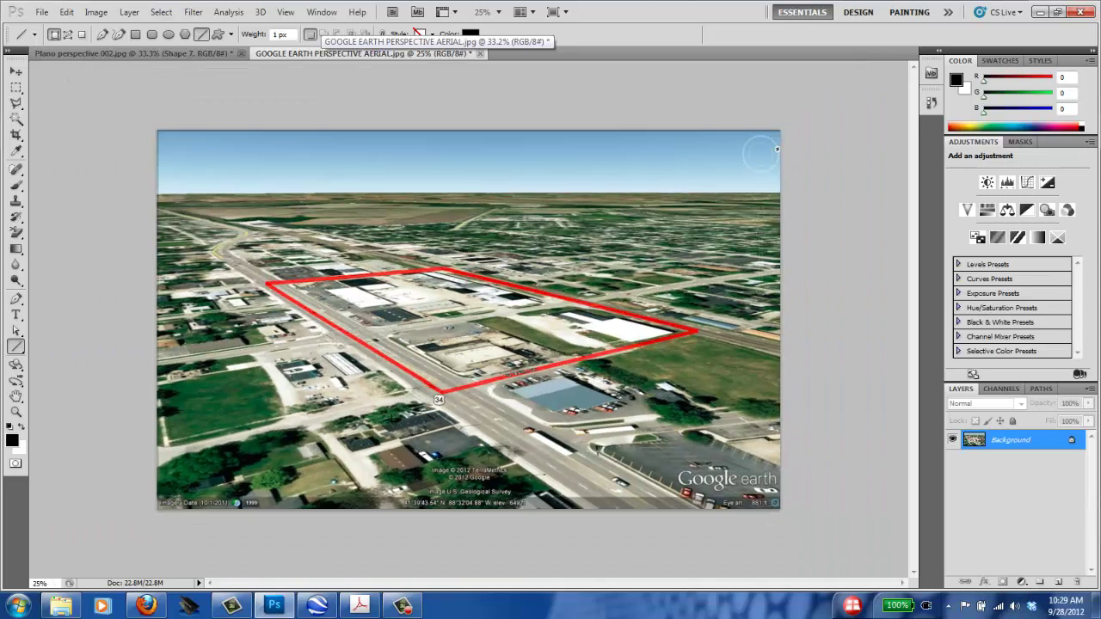
click(133, 53)
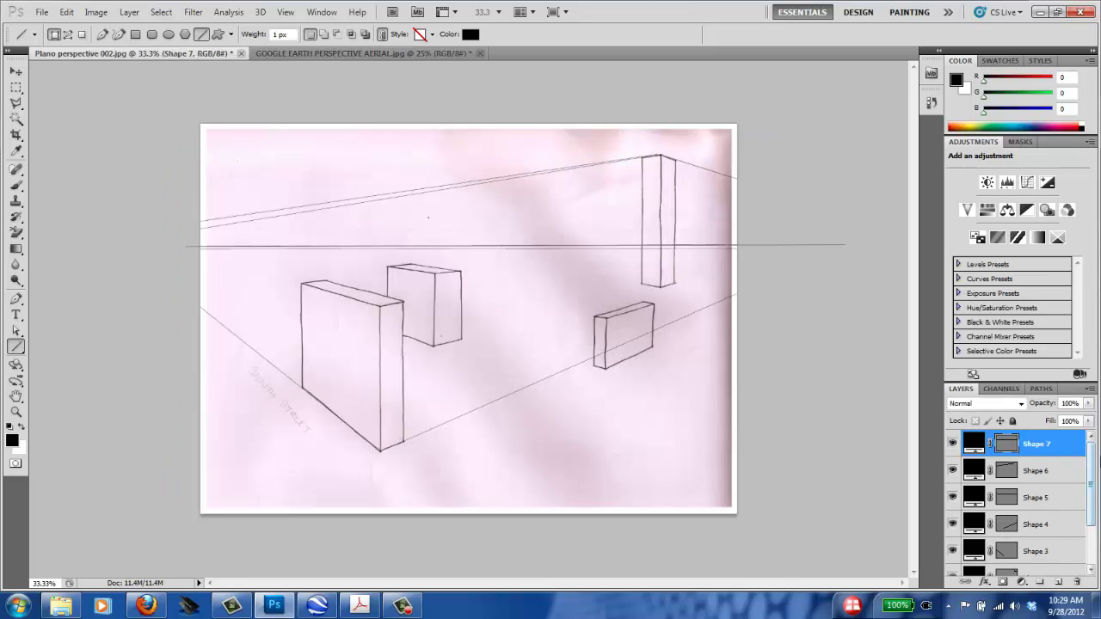
drag(1093, 467, 1092, 434)
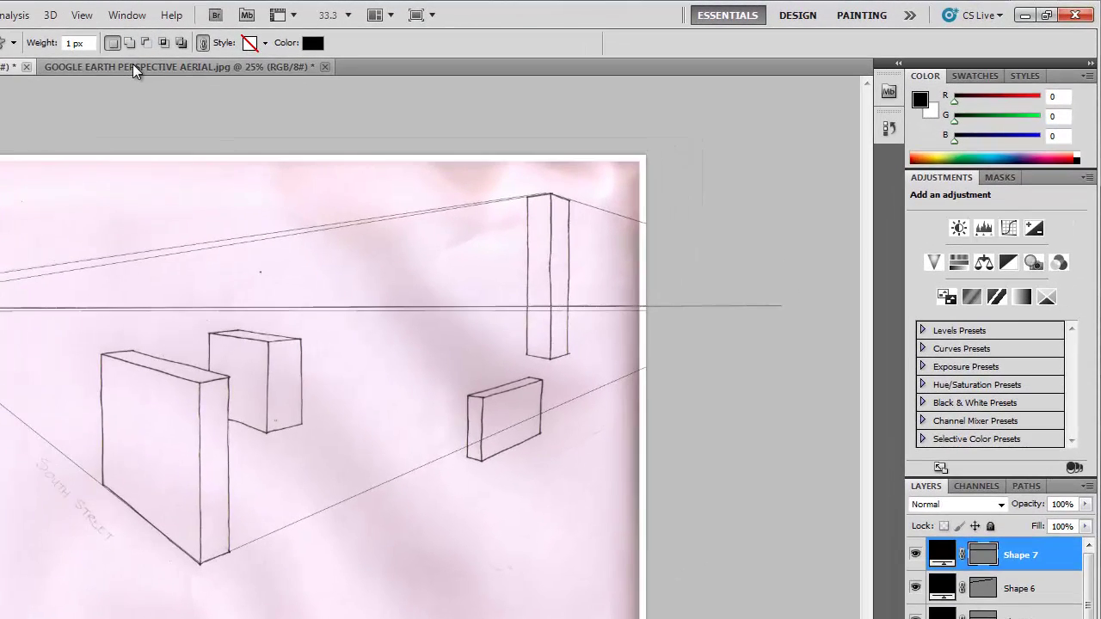
click(195, 64)
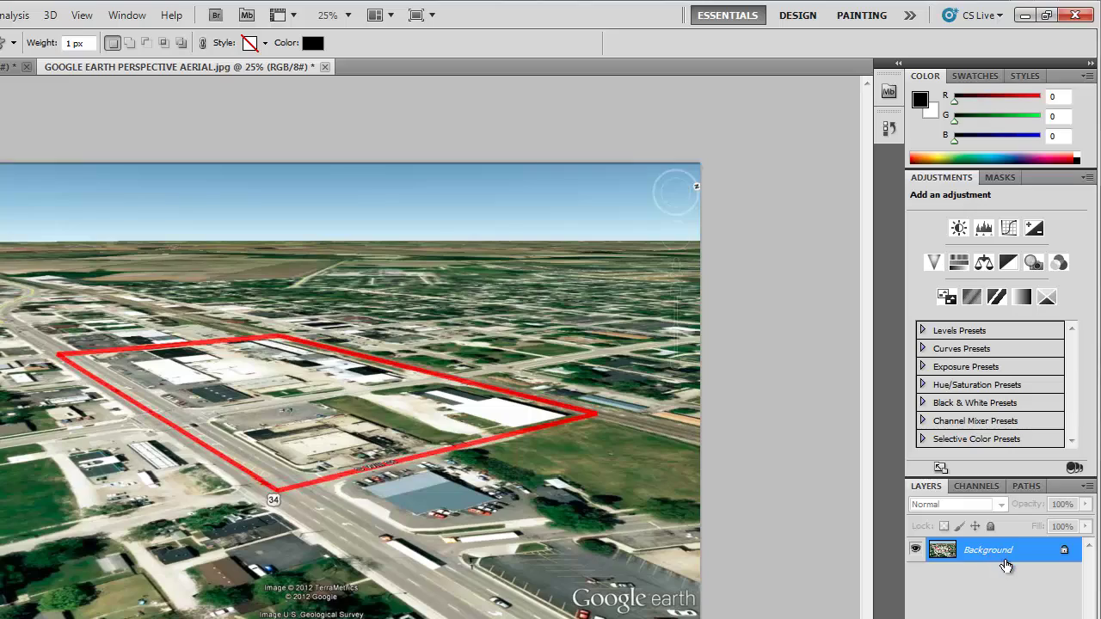
Convert the aerial's locked Background layer into an editable Layer 0.
double_click(1000, 555)
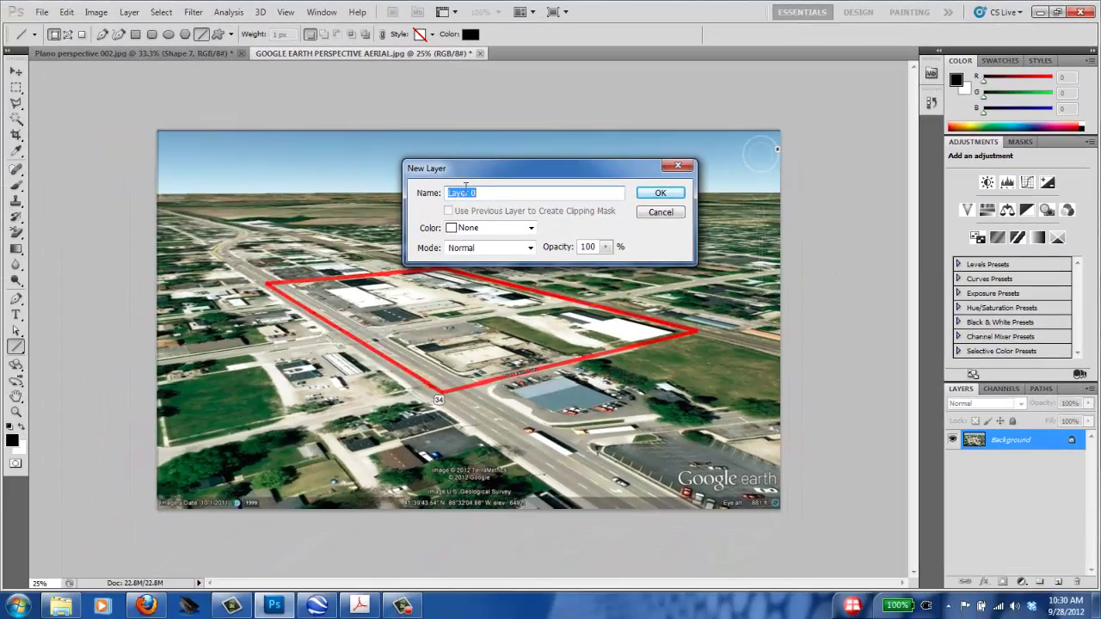
click(625, 208)
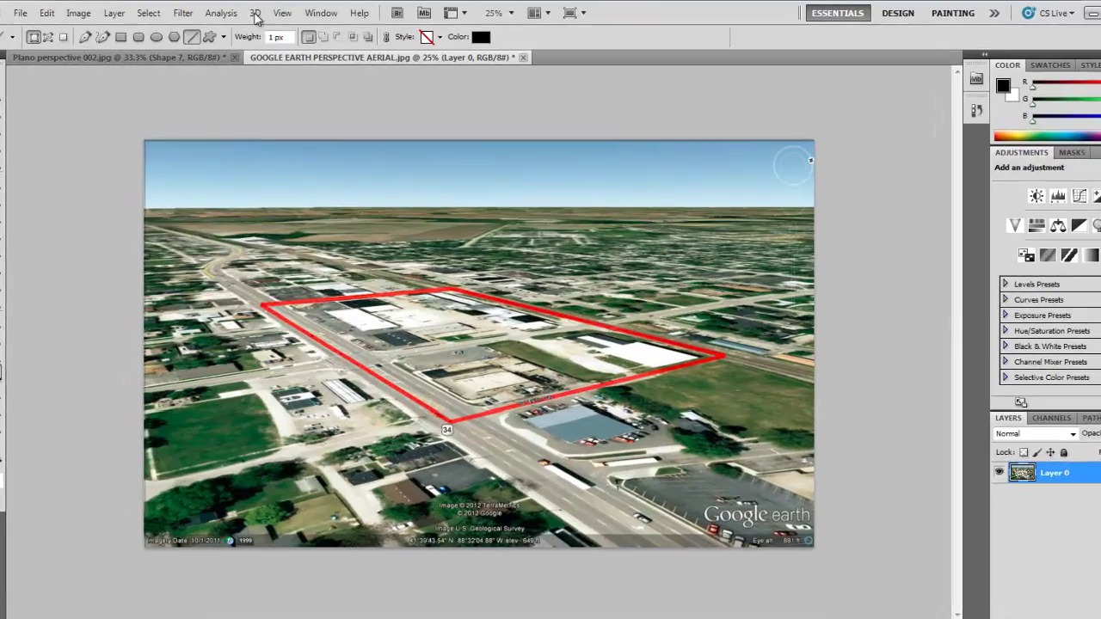
Select all of the aerial, copy it, and switch to the Plano perspective 002.jpg sketch.
click(148, 12)
click(128, 31)
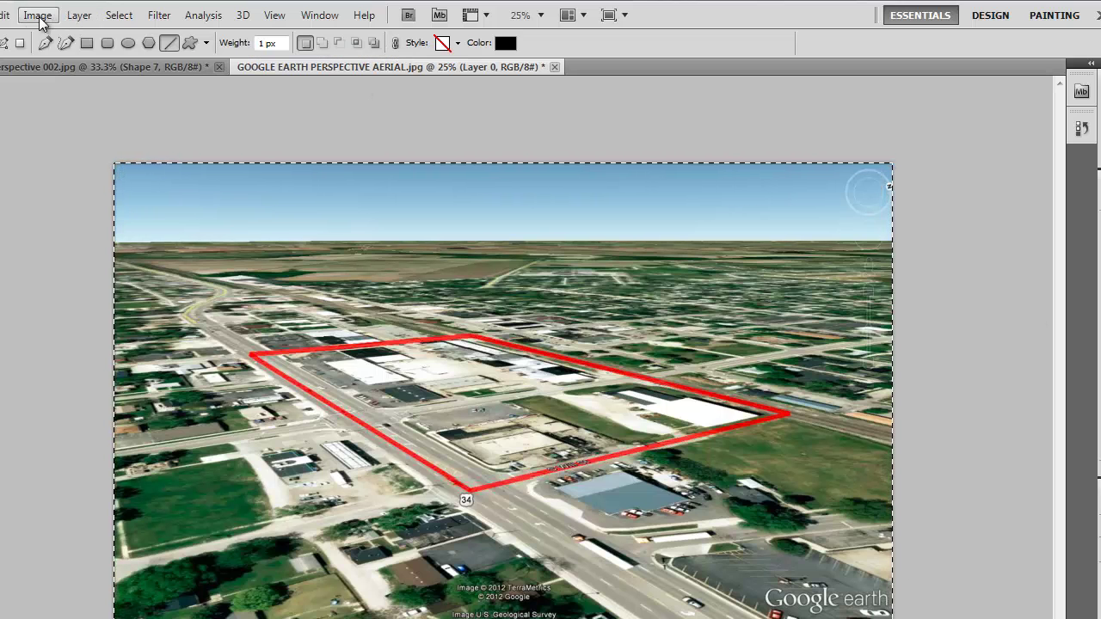
click(4, 15)
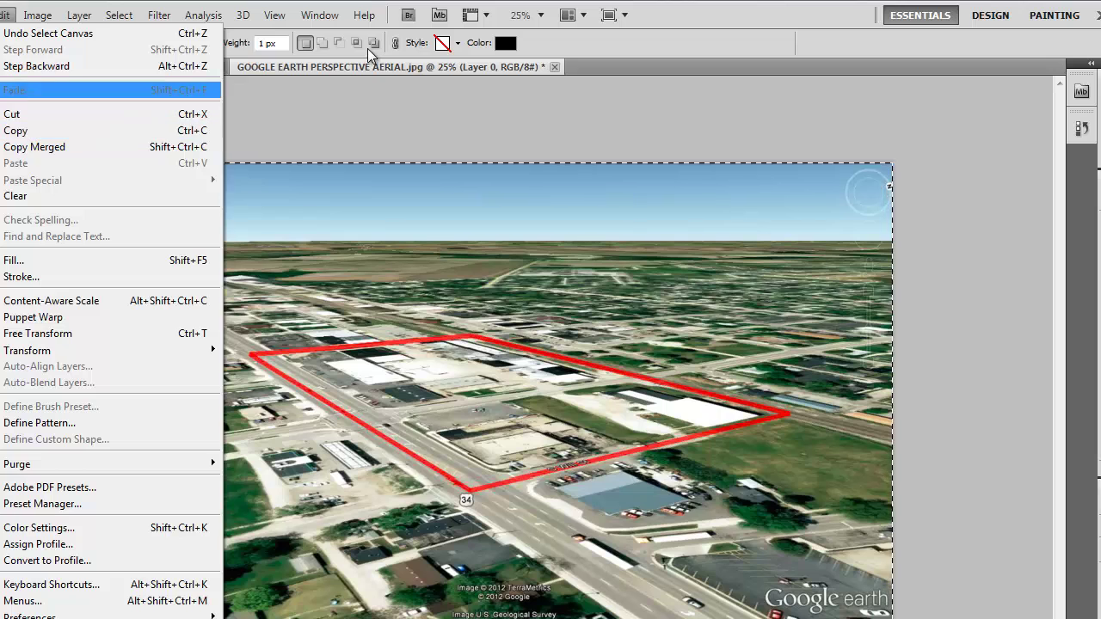
click(785, 16)
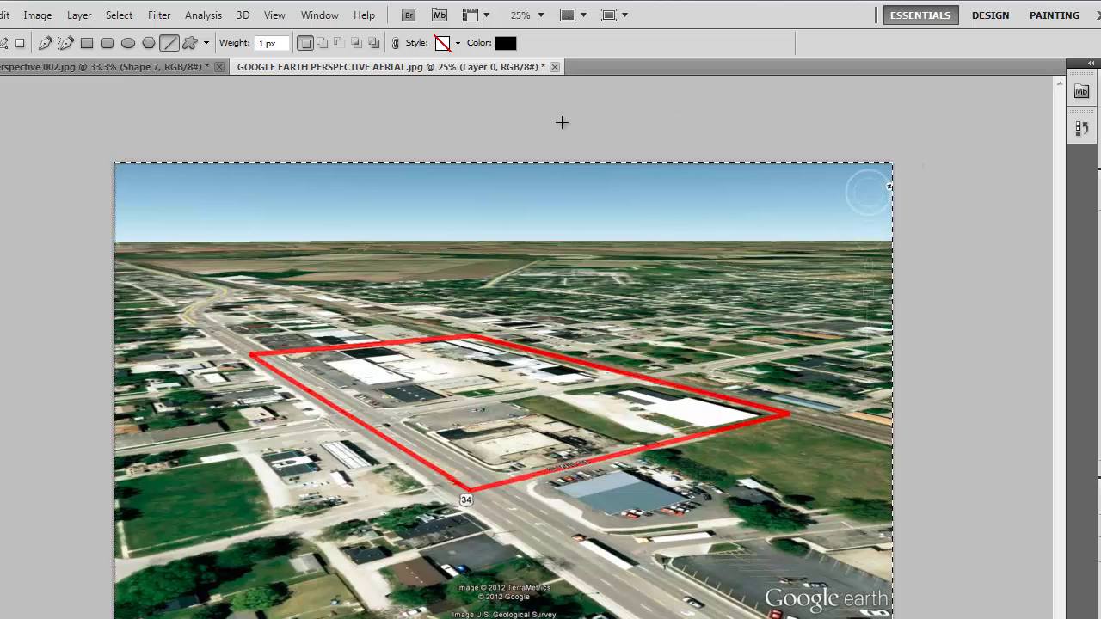
click(103, 66)
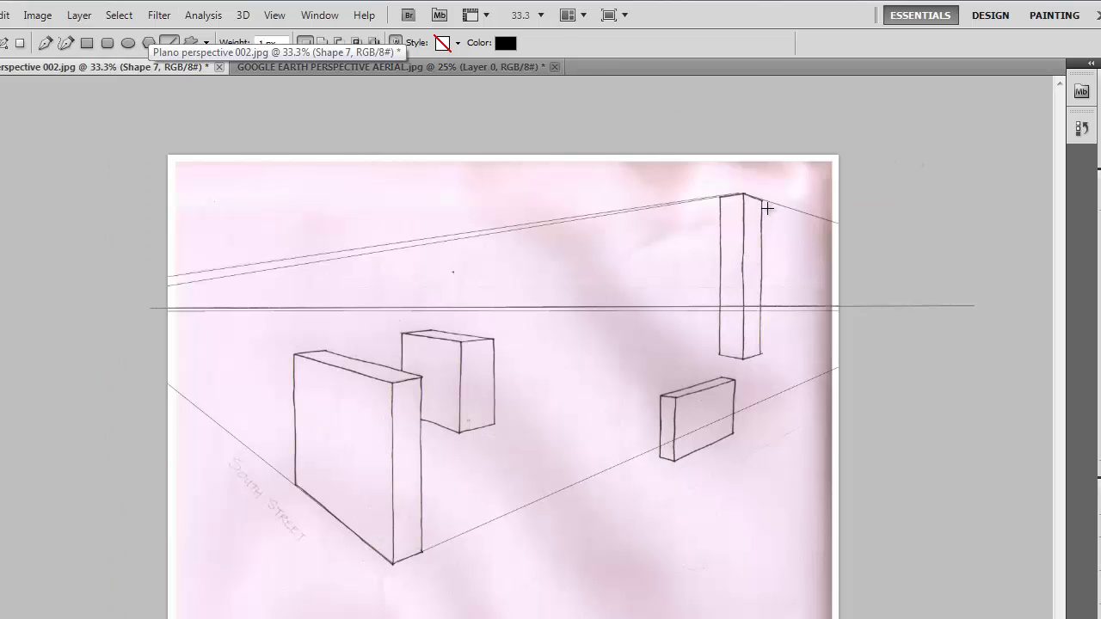
Paste the aerial into the sketch as Layer 1 and widen the Layers panel to list every layer.
key(ctrl+v)
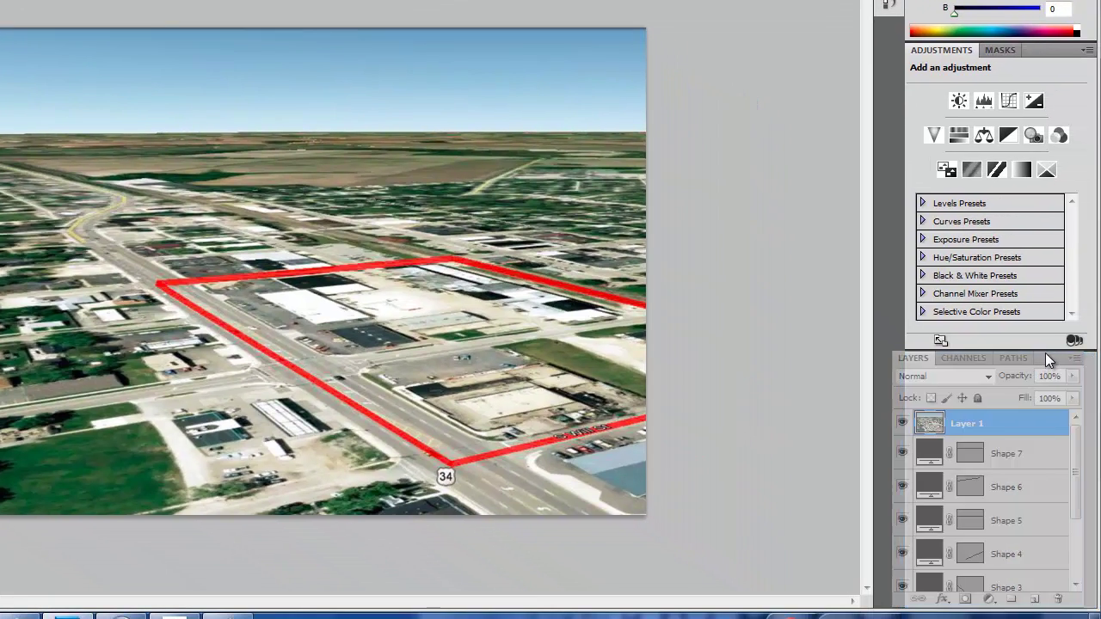
drag(1048, 360, 867, 249)
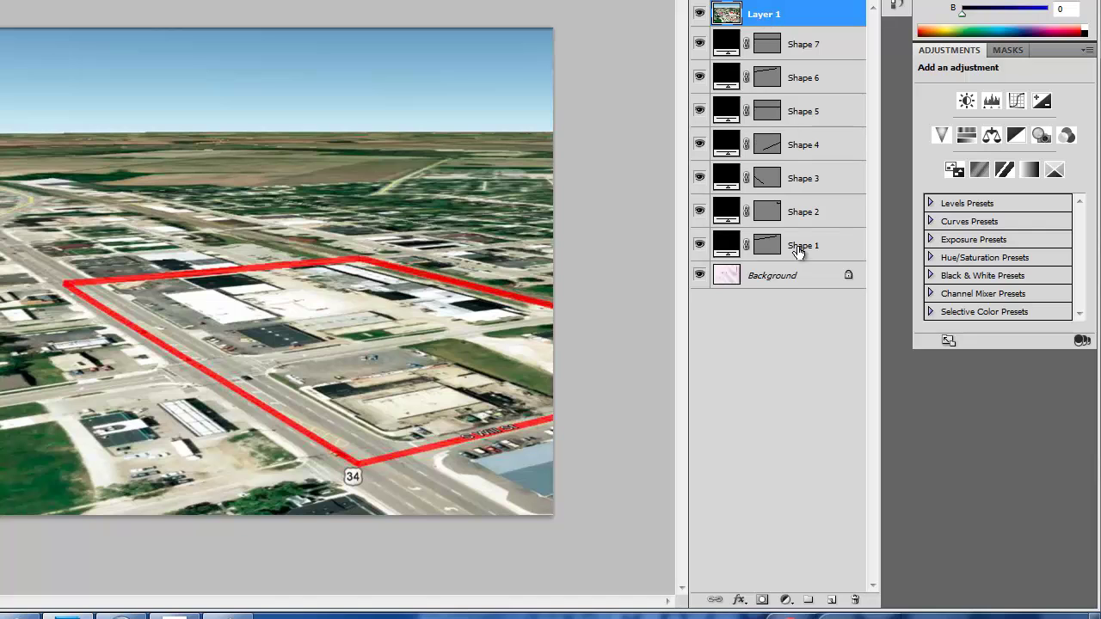
Convert the sketch's Background into a regular layer named Layer 0.
click(774, 284)
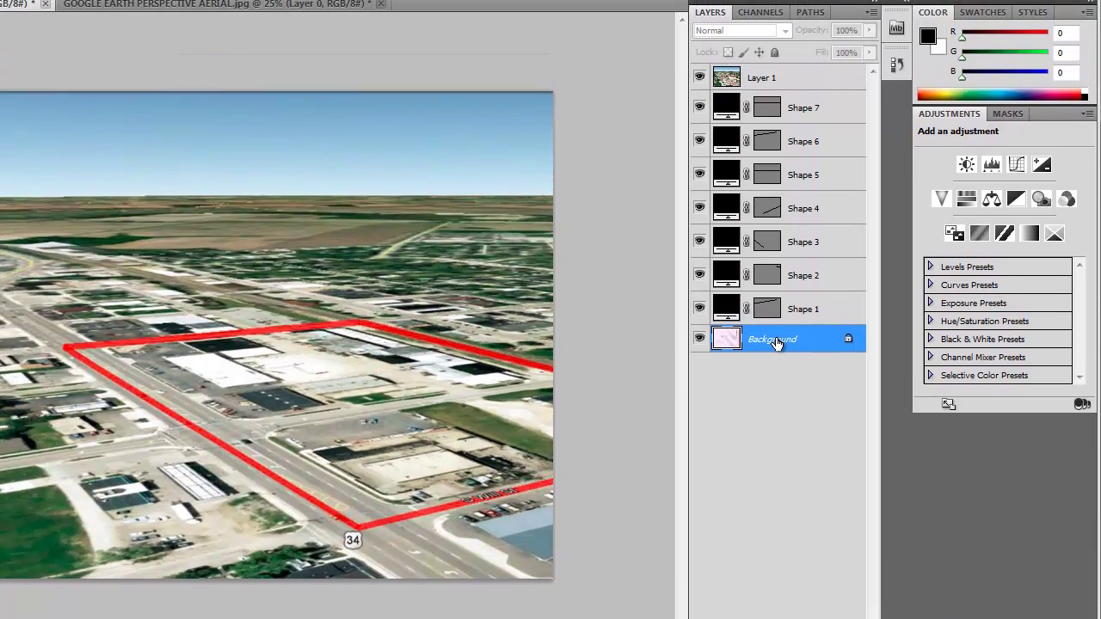
double_click(770, 275)
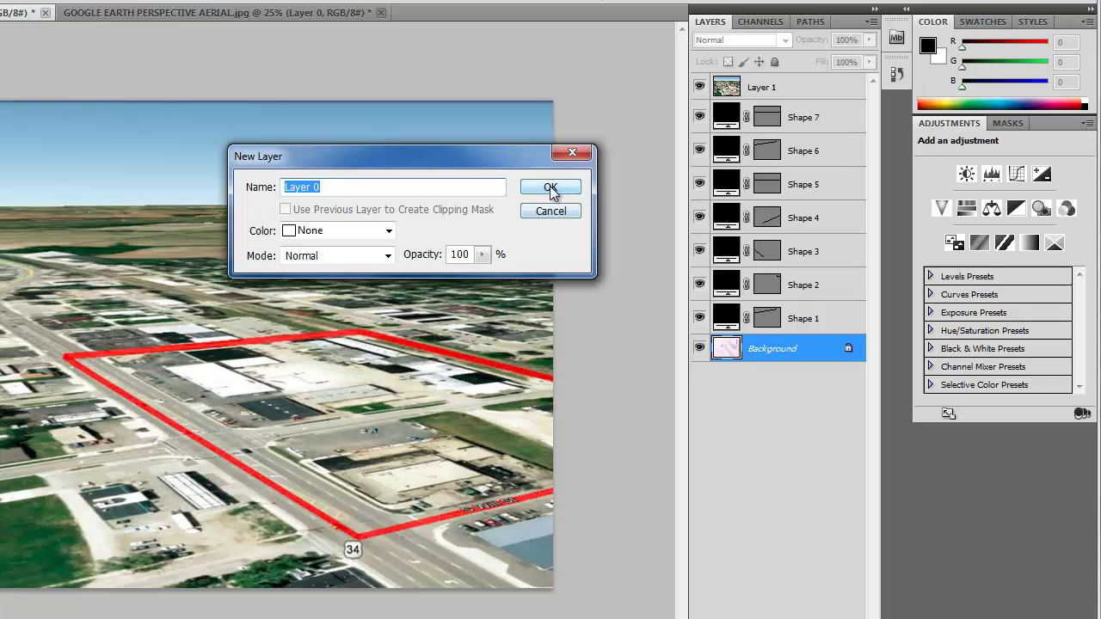
click(551, 187)
Move the aerial Layer 1 to the bottom of the stack, beneath the sketch.
click(809, 89)
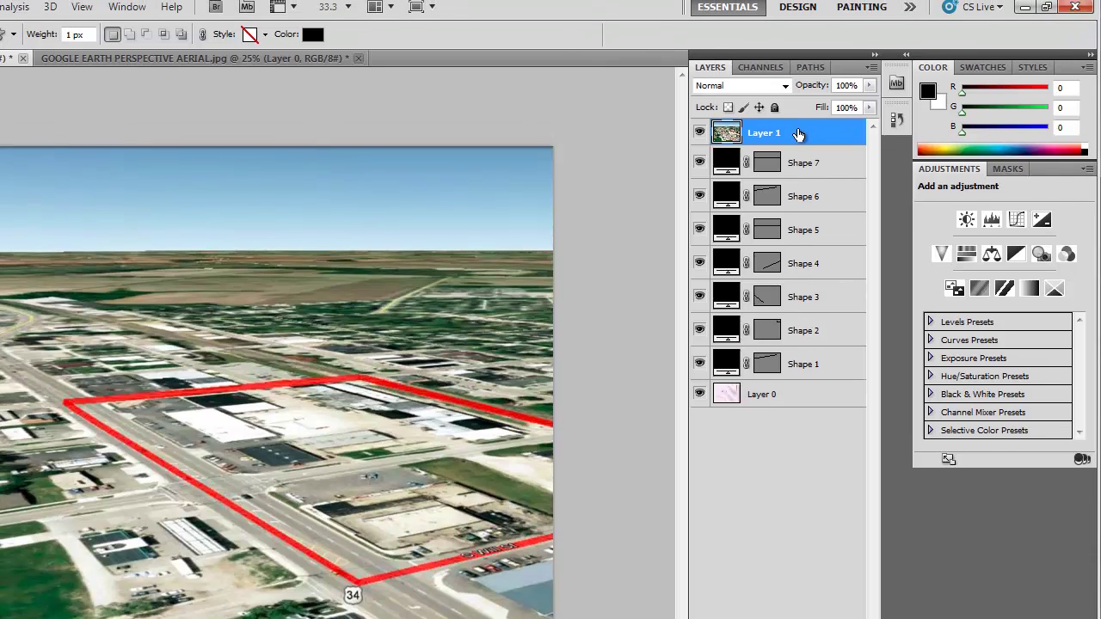
drag(791, 90, 800, 124)
mouse_move(800, 178)
mouse_down()
mouse_move(770, 391)
mouse_move(737, 423)
mouse_move(750, 480)
mouse_up()
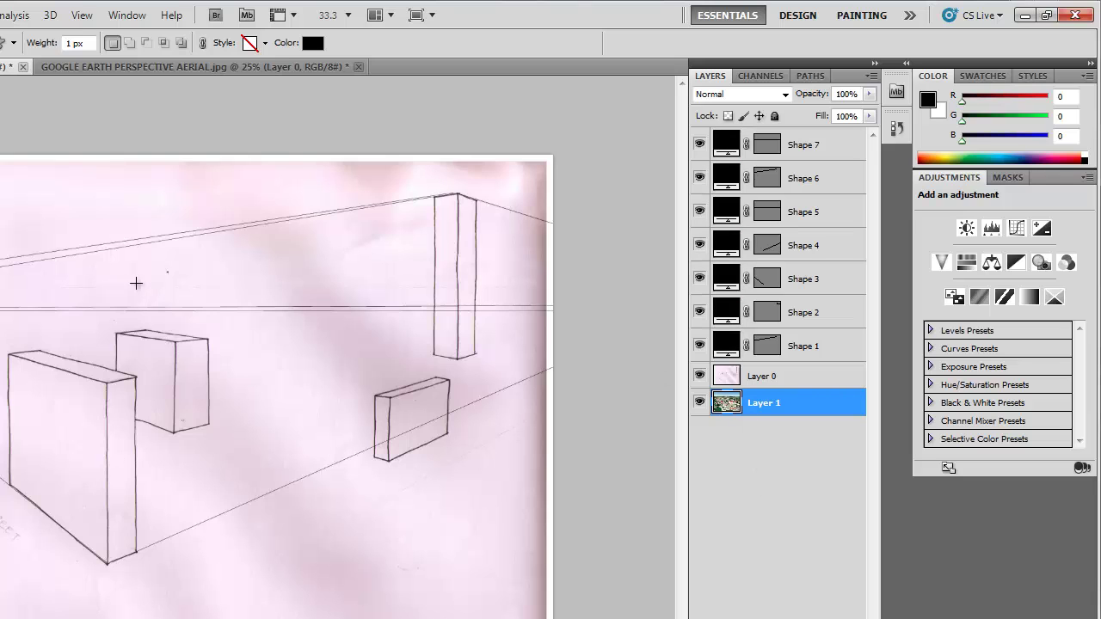
Toggle Layer 0's visibility off and on twice to compare the sketch with the aerial.
click(700, 377)
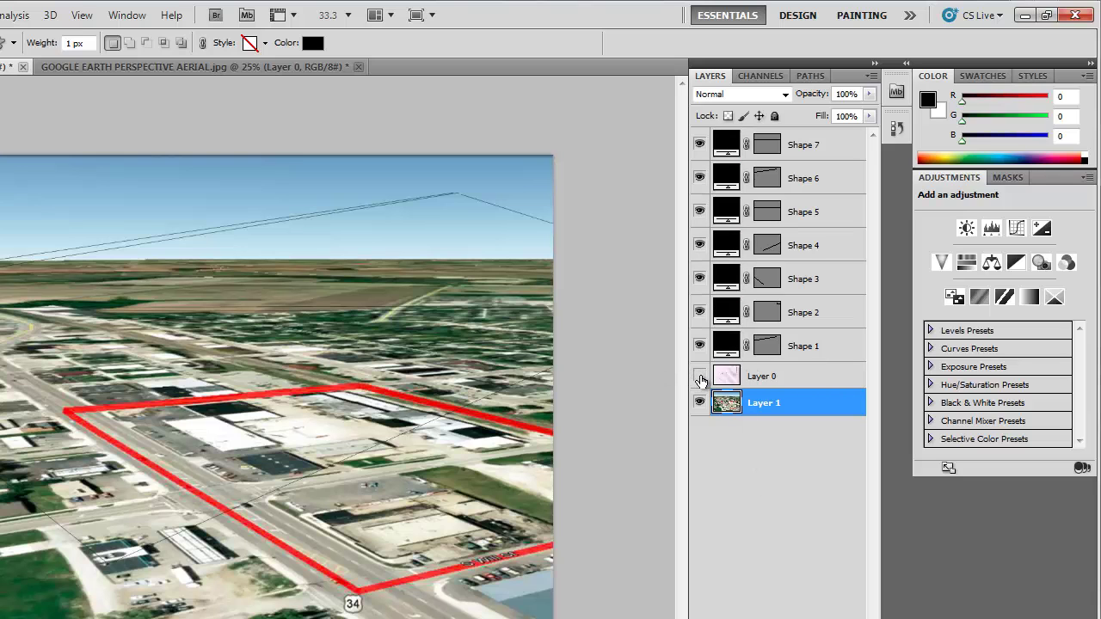
click(700, 377)
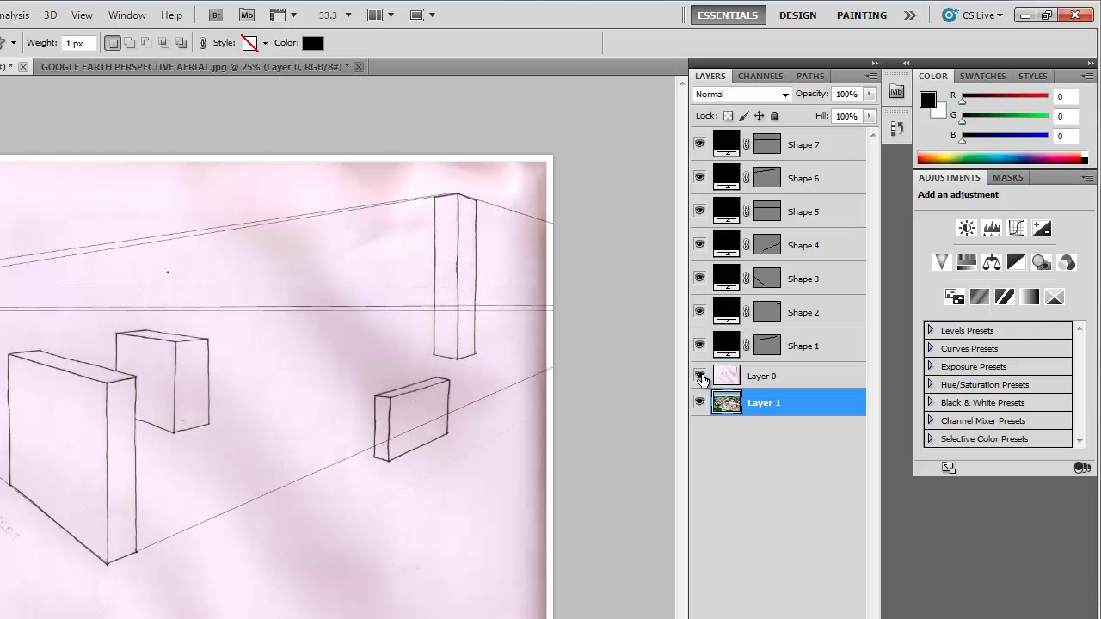
click(700, 377)
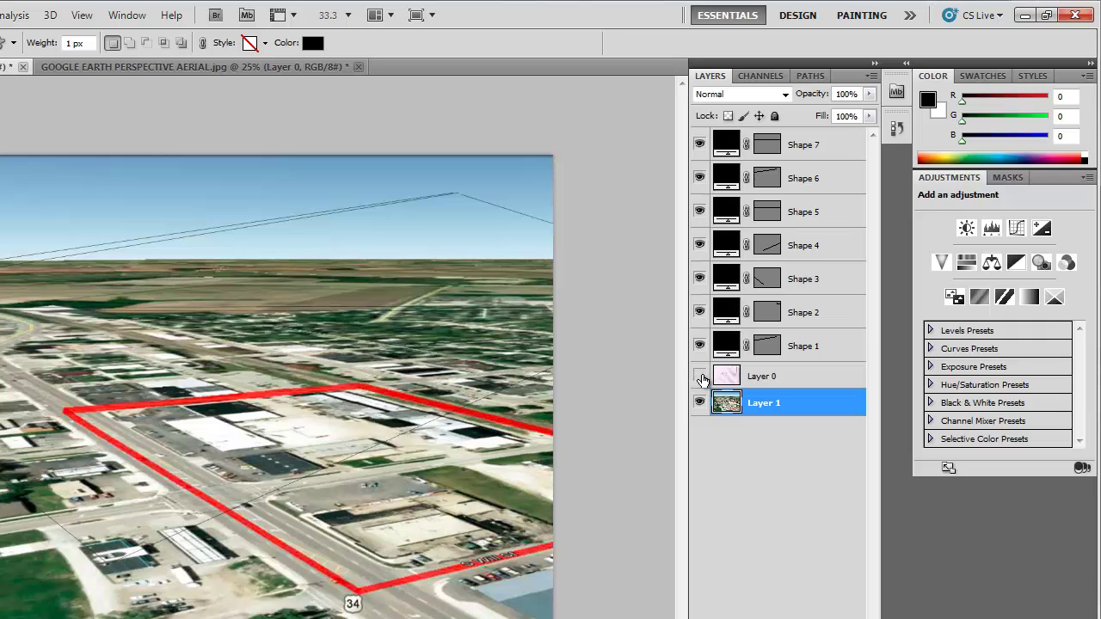
click(701, 377)
Rename Layer 1 'base aerial' and Layer 0 'site plan sketch', then hide the sketch.
double_click(771, 402)
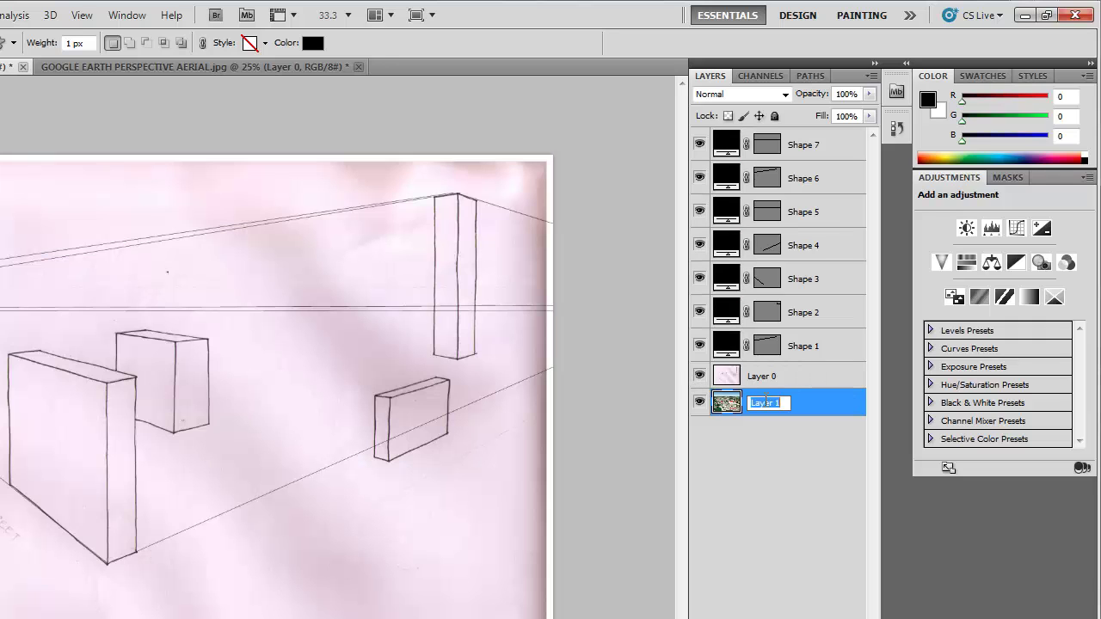
text(base aerial)
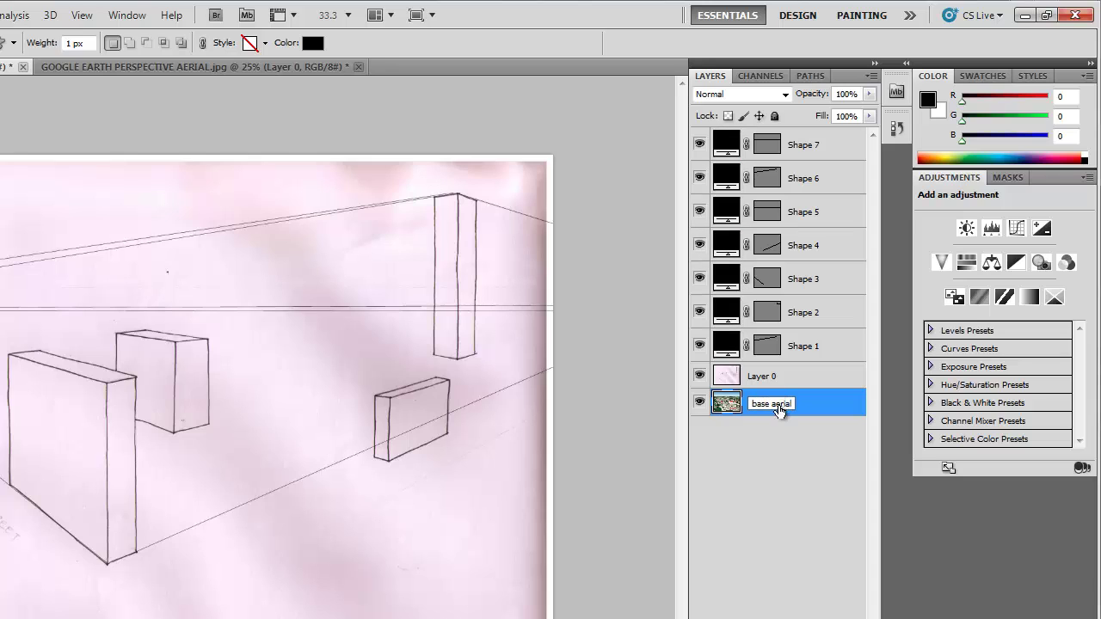
key(Return)
double_click(773, 376)
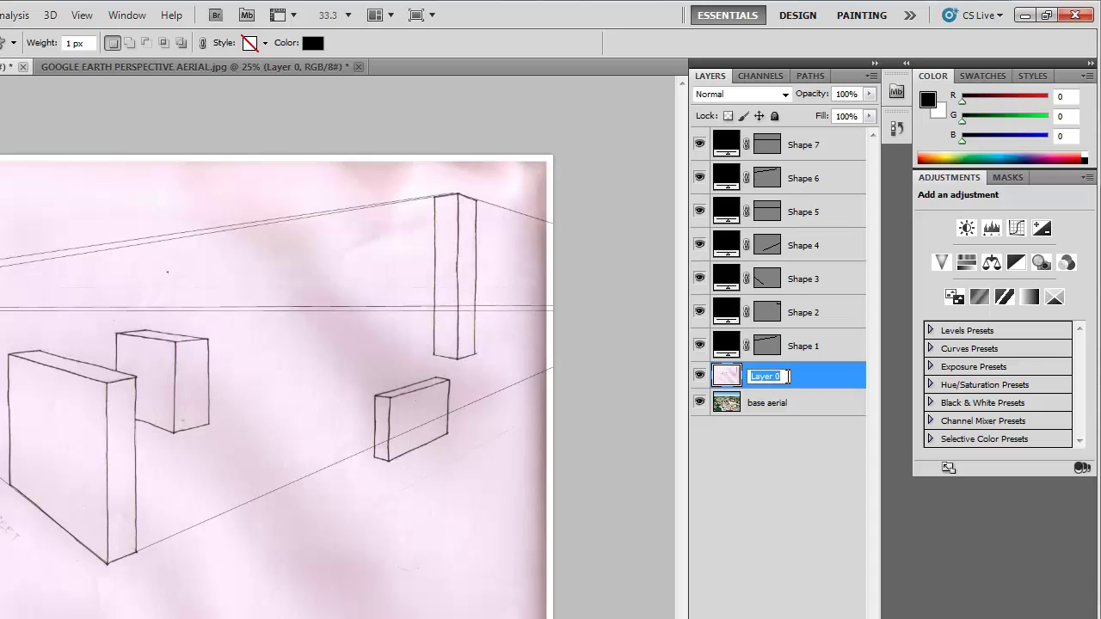
text(site [p;lan)
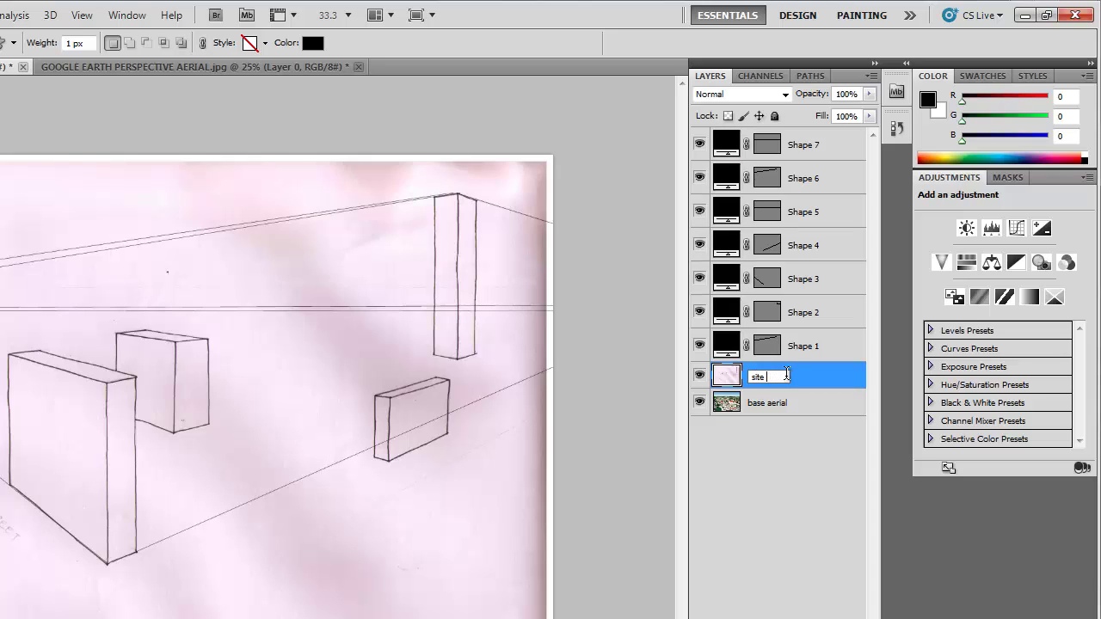
text( sketch)
key(Return)
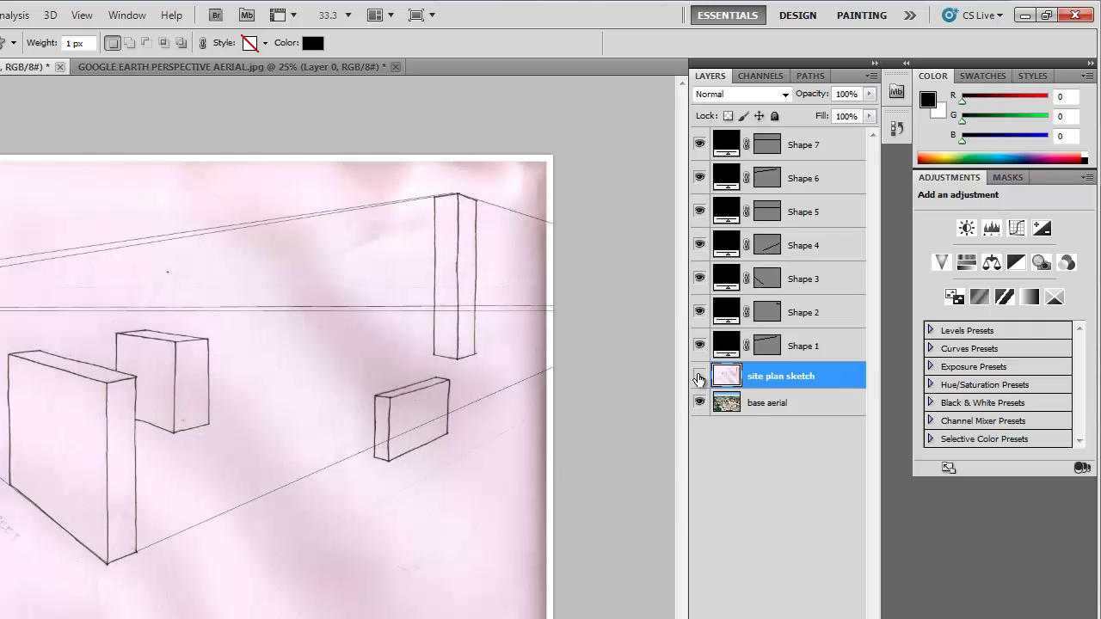
click(699, 376)
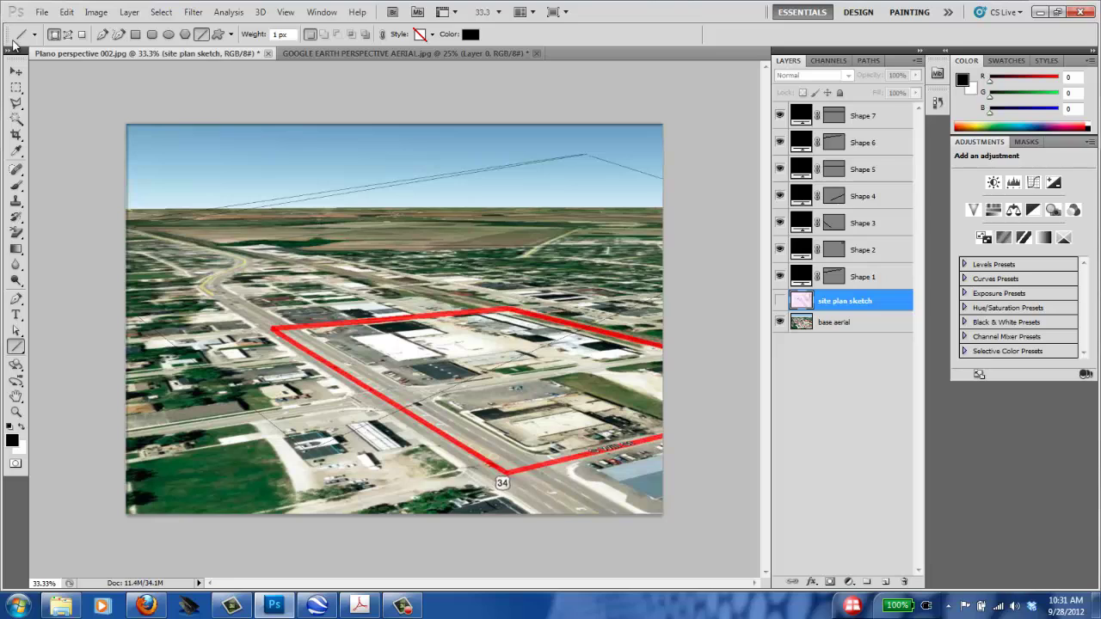
With the Move tool, drag the base aerial up and left so the red-outlined block is centred.
click(15, 71)
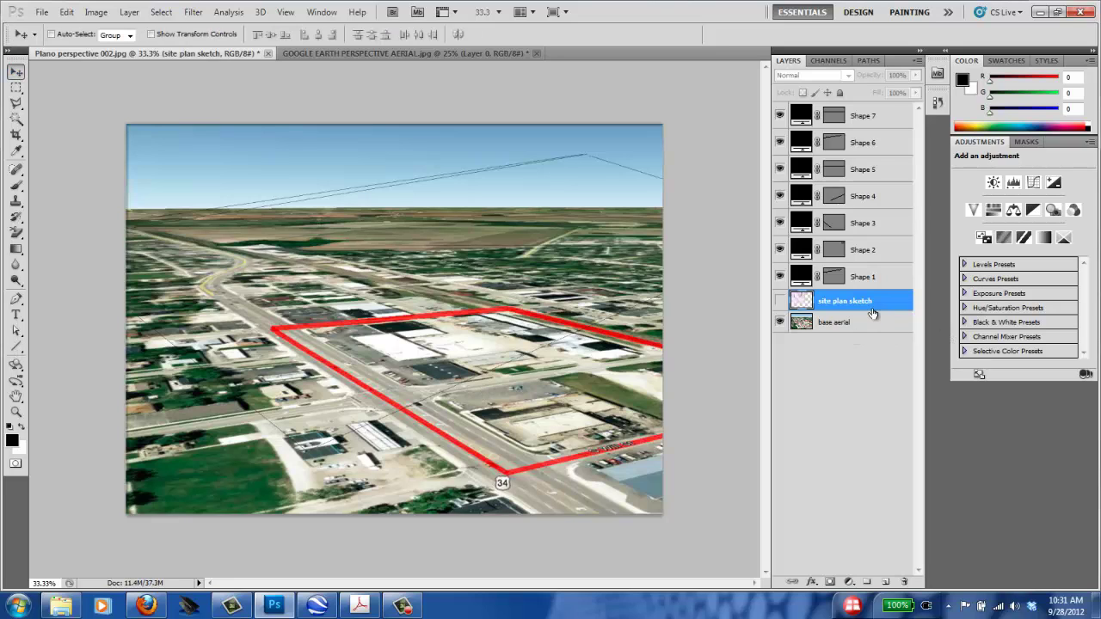
click(843, 326)
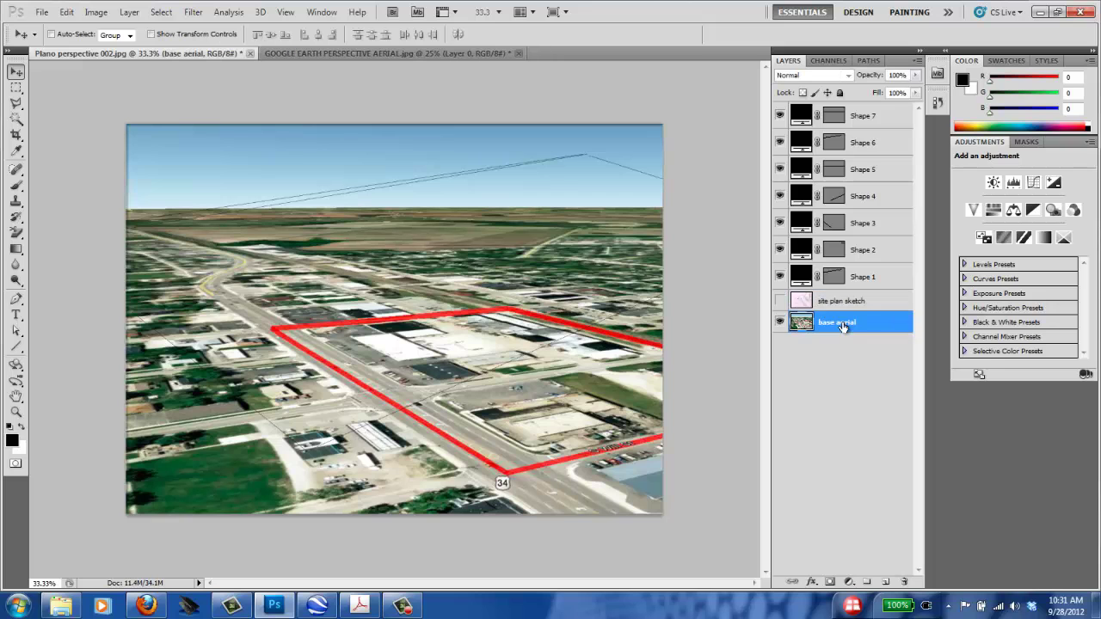
drag(534, 377, 357, 310)
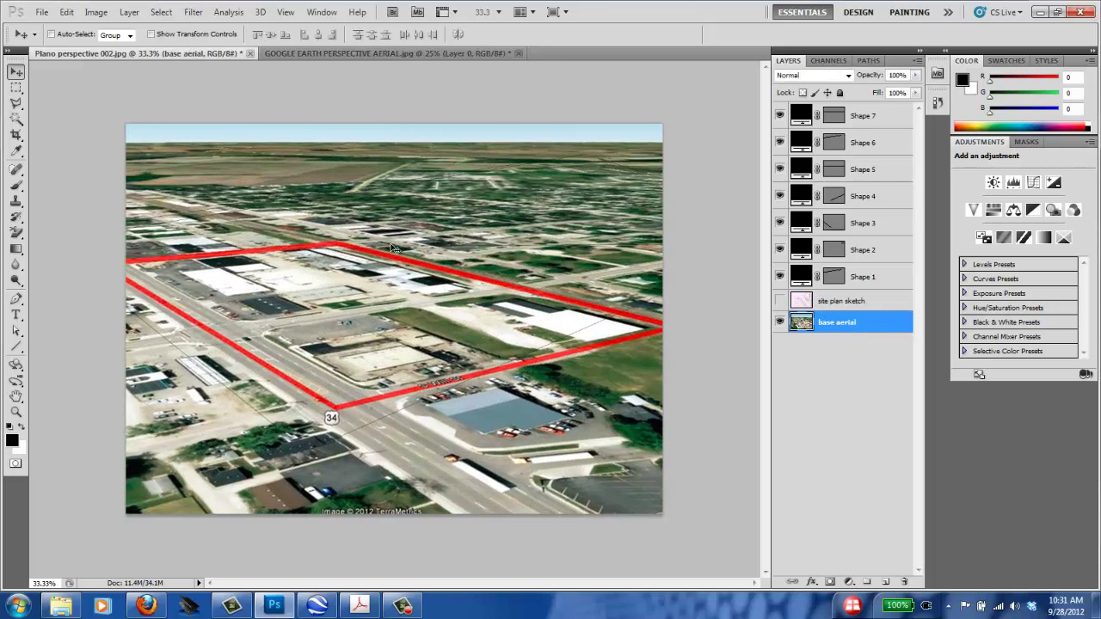
drag(473, 378, 648, 409)
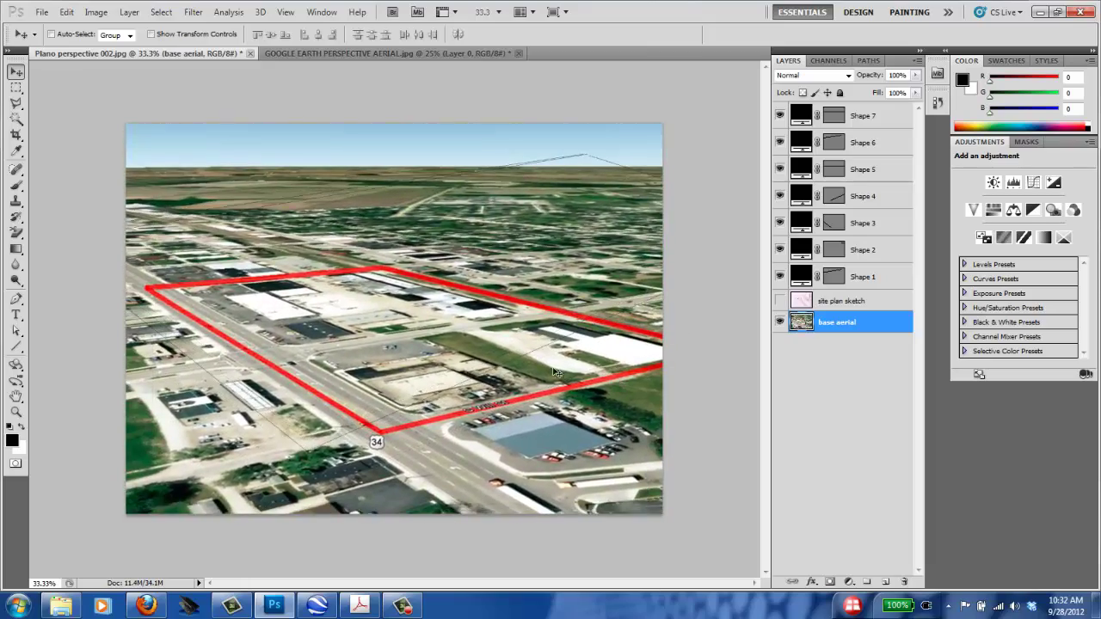
drag(559, 375, 516, 347)
drag(495, 298, 497, 313)
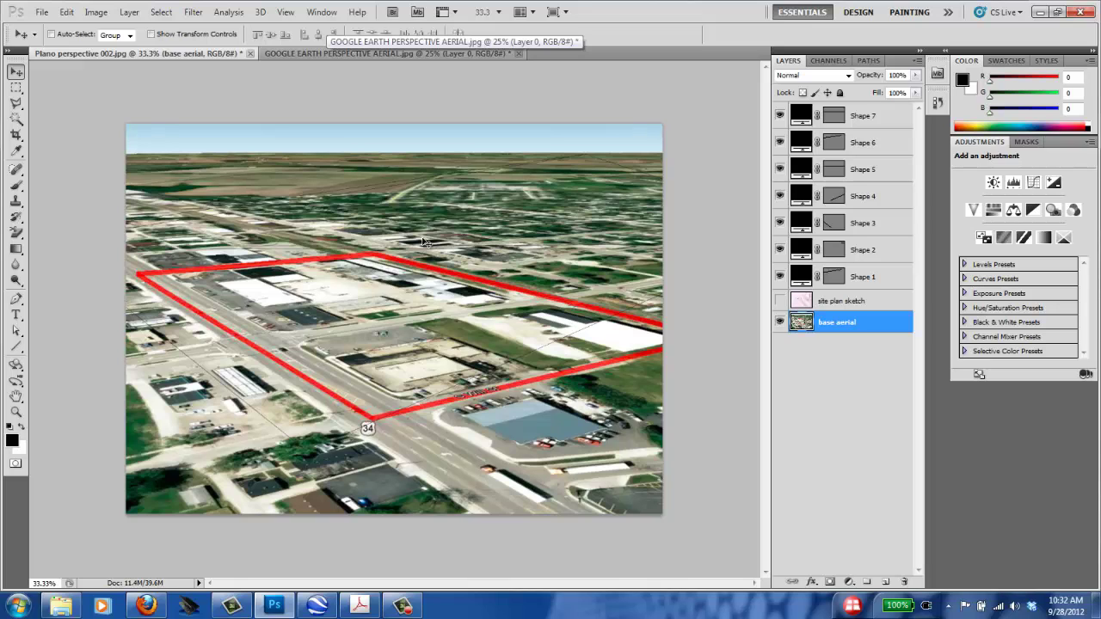
Set the canvas size to 18 × 16 inches and zoom out to view the whole canvas.
click(98, 14)
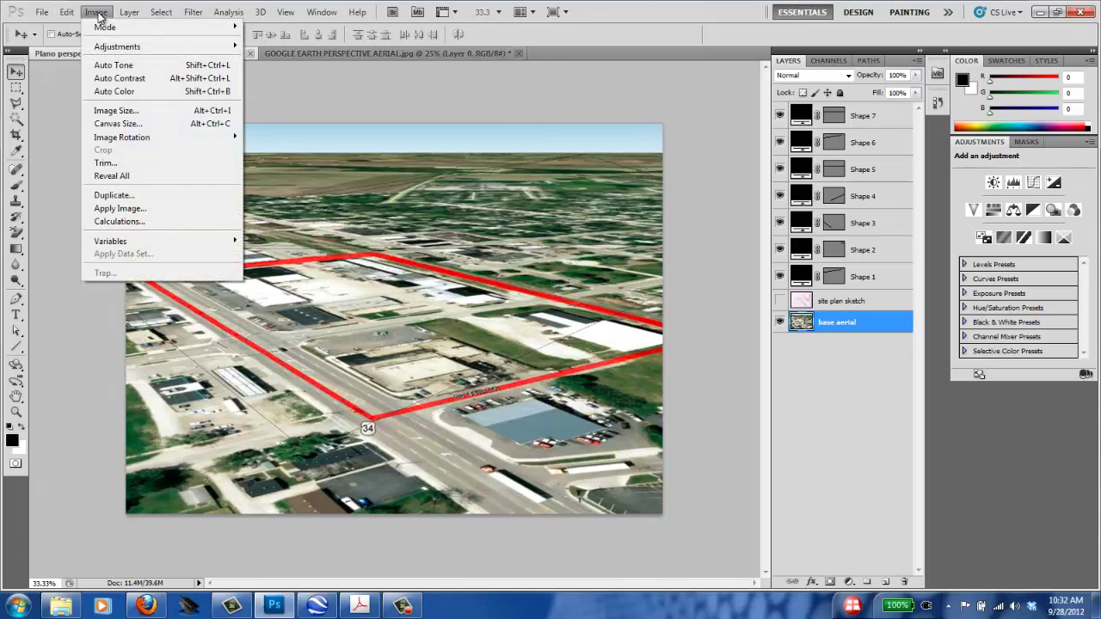
click(169, 123)
drag(552, 211, 523, 210)
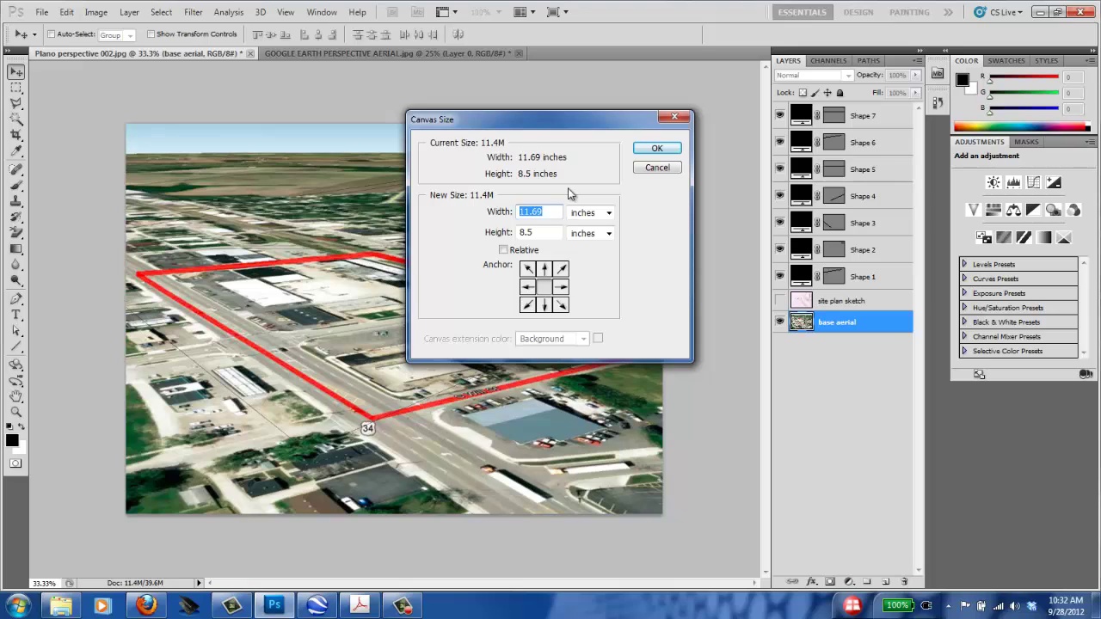
text(18)
key(Tab)
text(16)
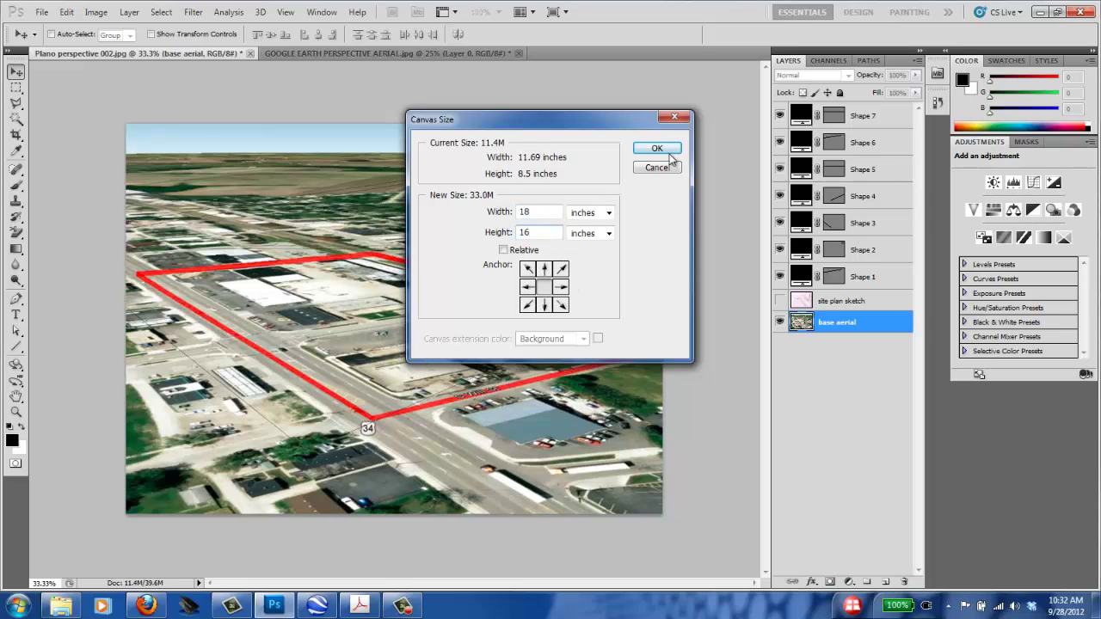
click(658, 149)
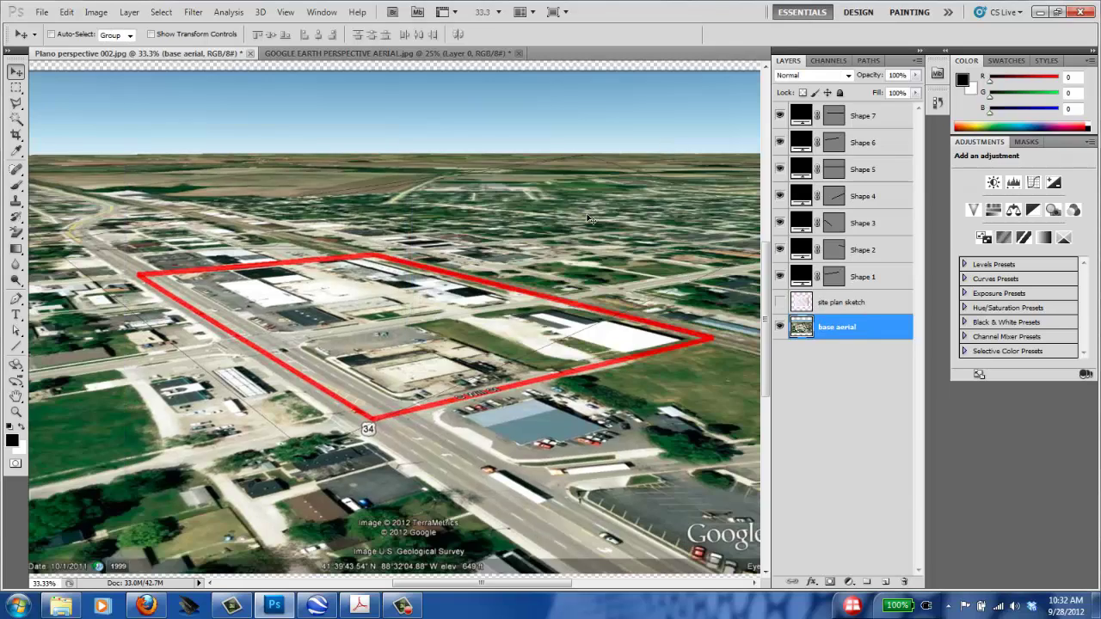
key(ctrl+minus)
key(ctrl+minus)
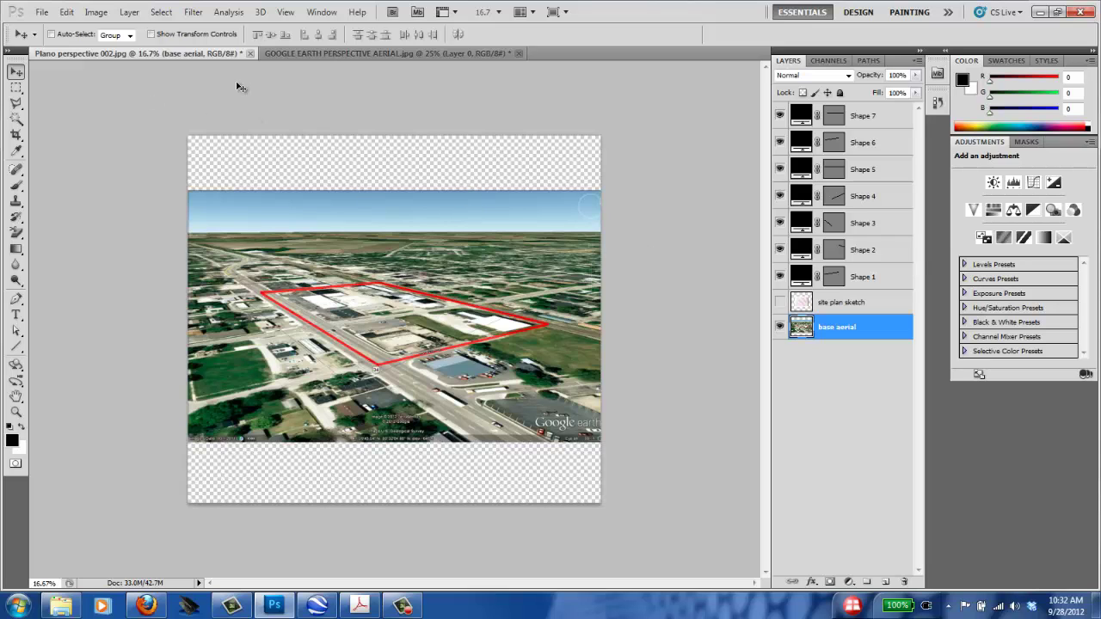
Show the site plan sketch and move it together with Shapes 1–7 up and right.
click(780, 303)
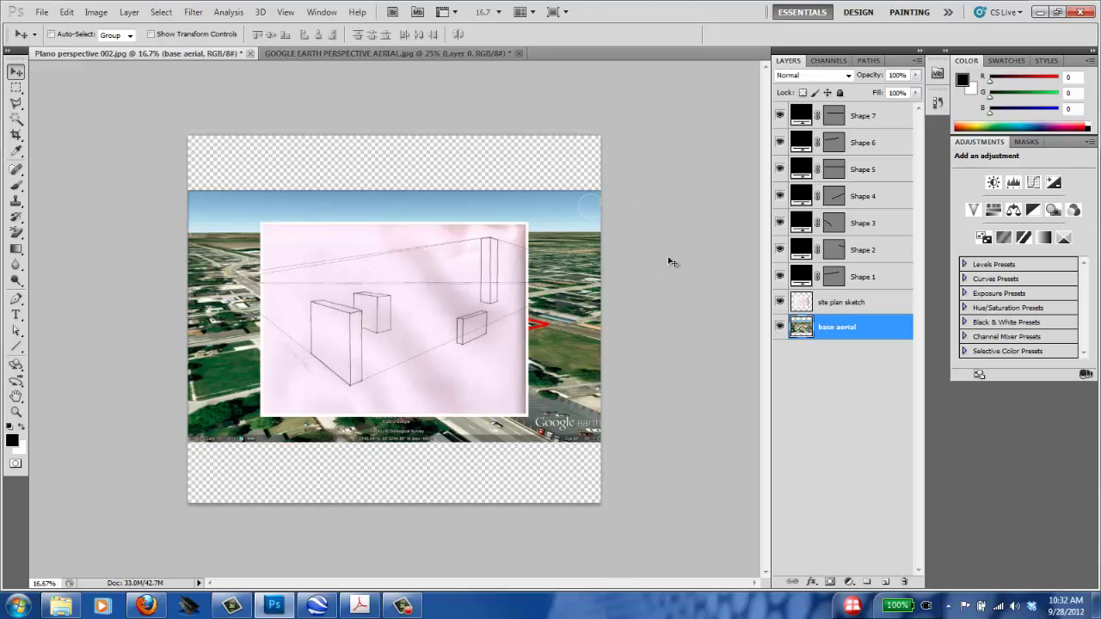
key(ctrl+plus)
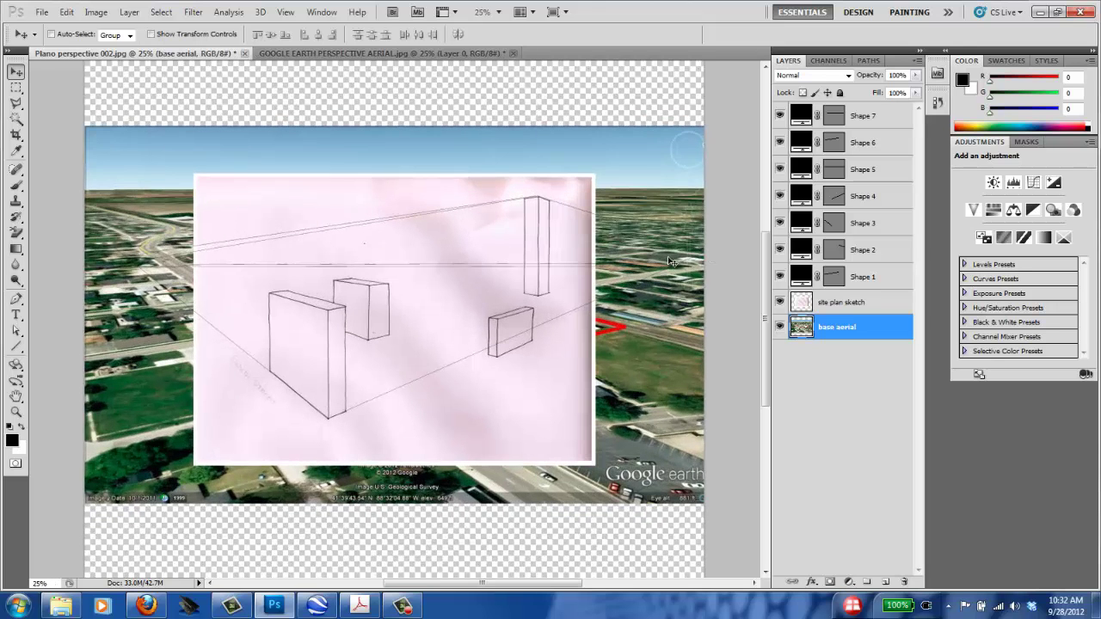
click(857, 304)
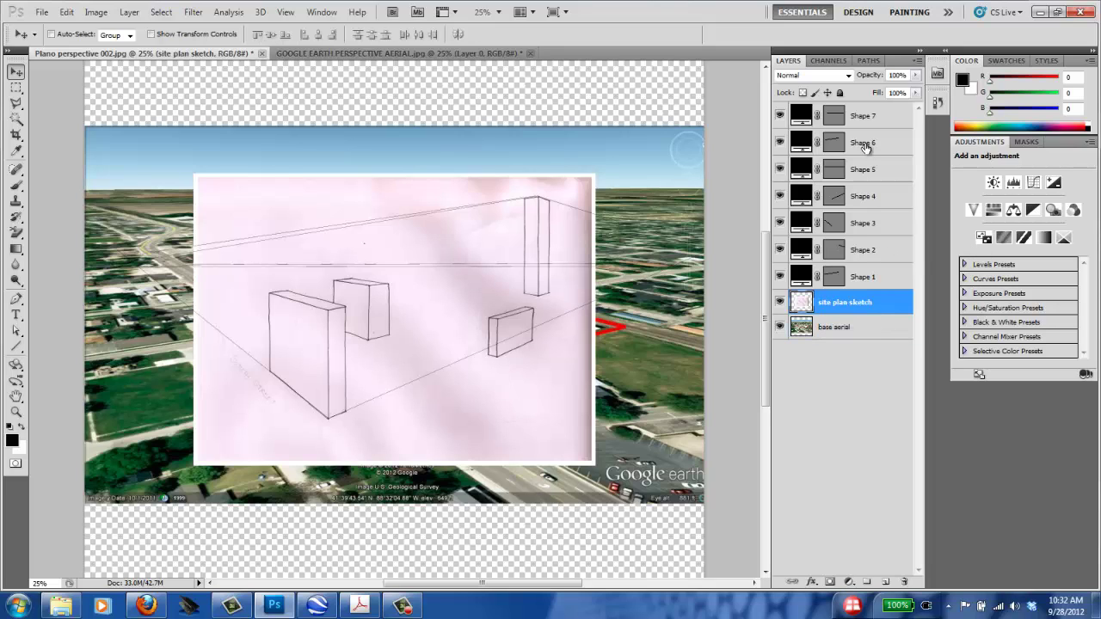
shift+click(870, 117)
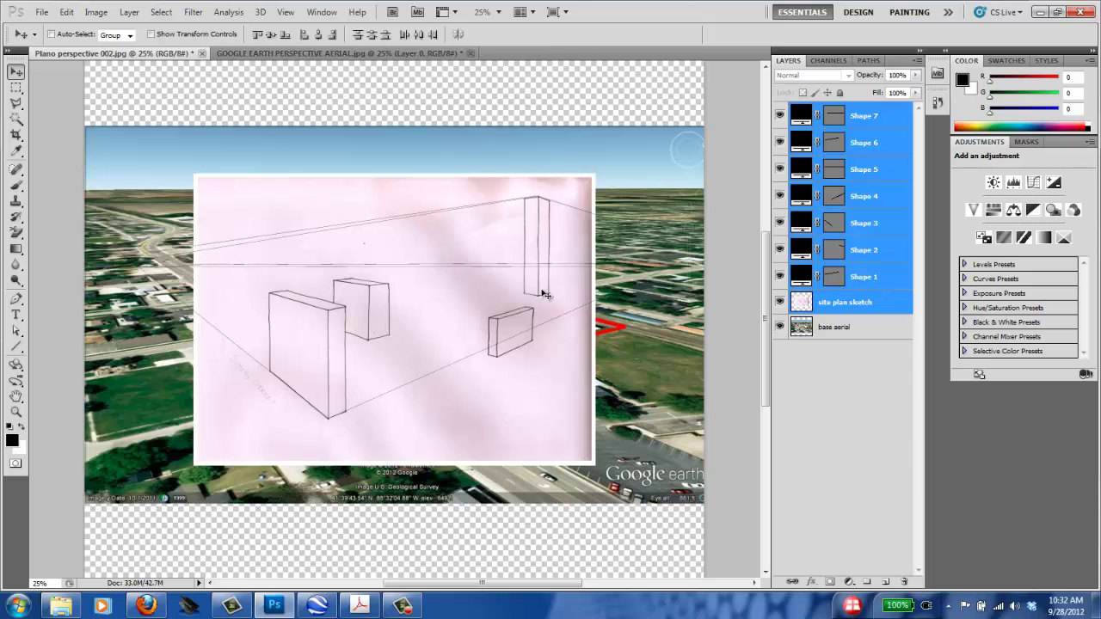
mouse_move(473, 393)
mouse_down()
mouse_move(534, 364)
mouse_move(455, 250)
mouse_move(485, 279)
mouse_move(490, 317)
mouse_move(484, 298)
mouse_move(499, 275)
mouse_move(502, 349)
mouse_move(488, 365)
mouse_move(497, 315)
mouse_move(477, 307)
mouse_move(477, 332)
mouse_move(582, 332)
mouse_move(440, 358)
mouse_move(499, 319)
mouse_move(484, 350)
mouse_move(534, 308)
mouse_move(467, 224)
mouse_move(474, 302)
mouse_move(507, 361)
mouse_up()
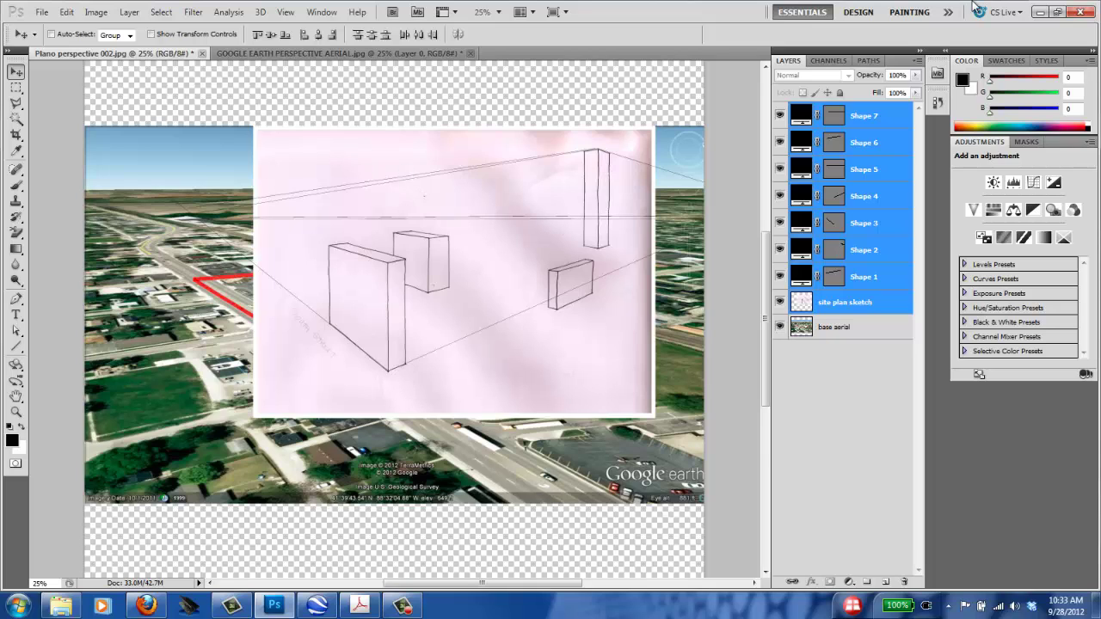
Select only the sketch, zoom to 33.3%, and hide Shape 7 through Shape 1.
click(865, 304)
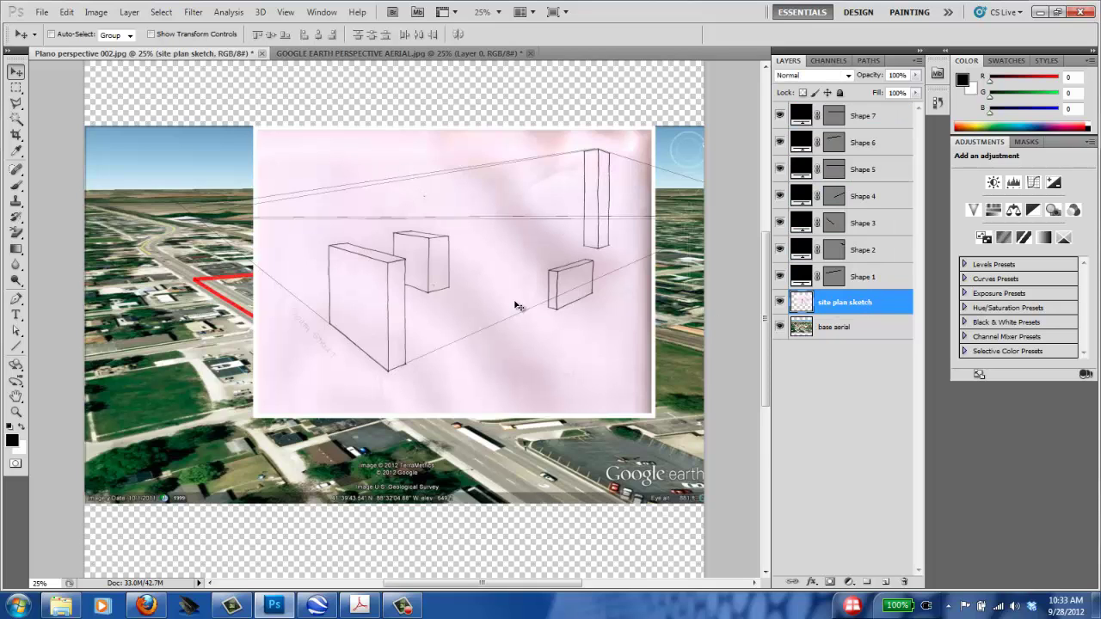
key(ctrl+plus)
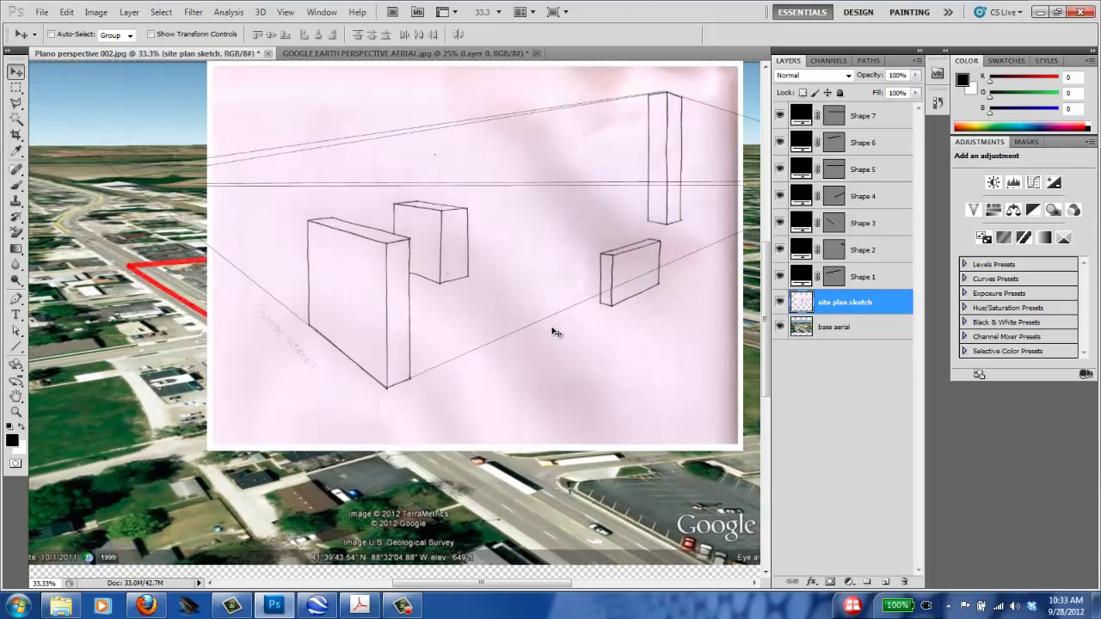
drag(389, 405, 370, 410)
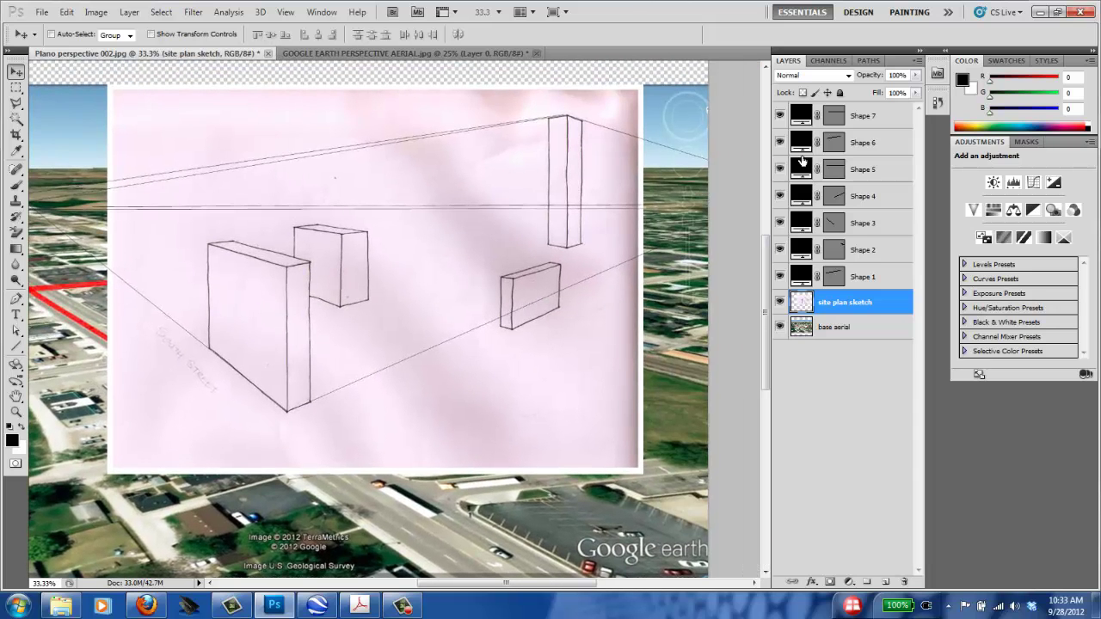
drag(781, 118, 781, 277)
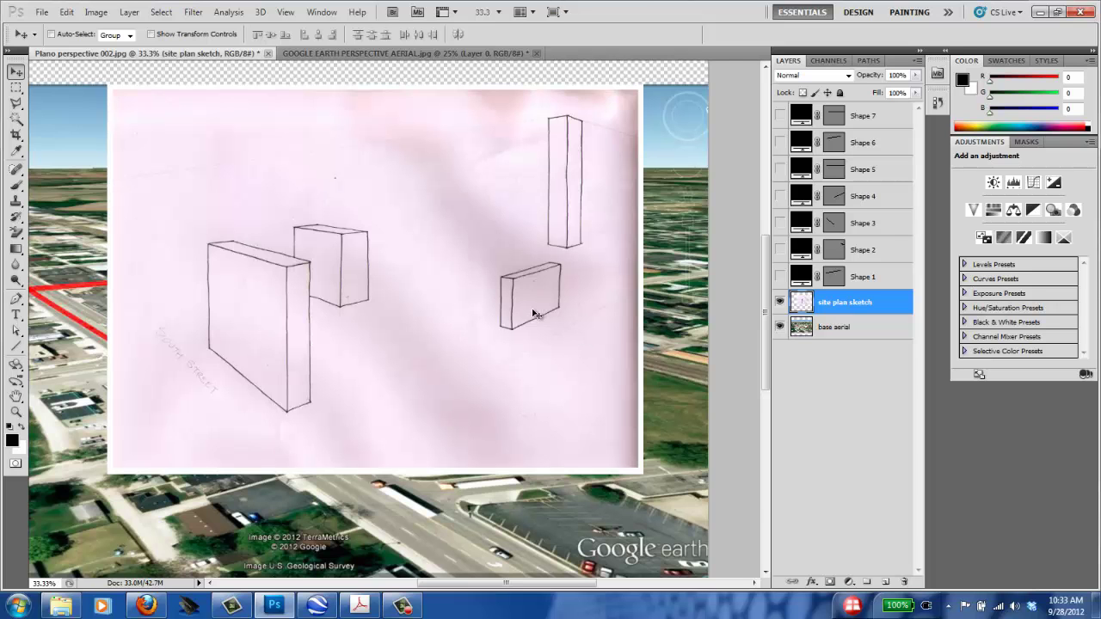
scroll(533, 314, up, 7)
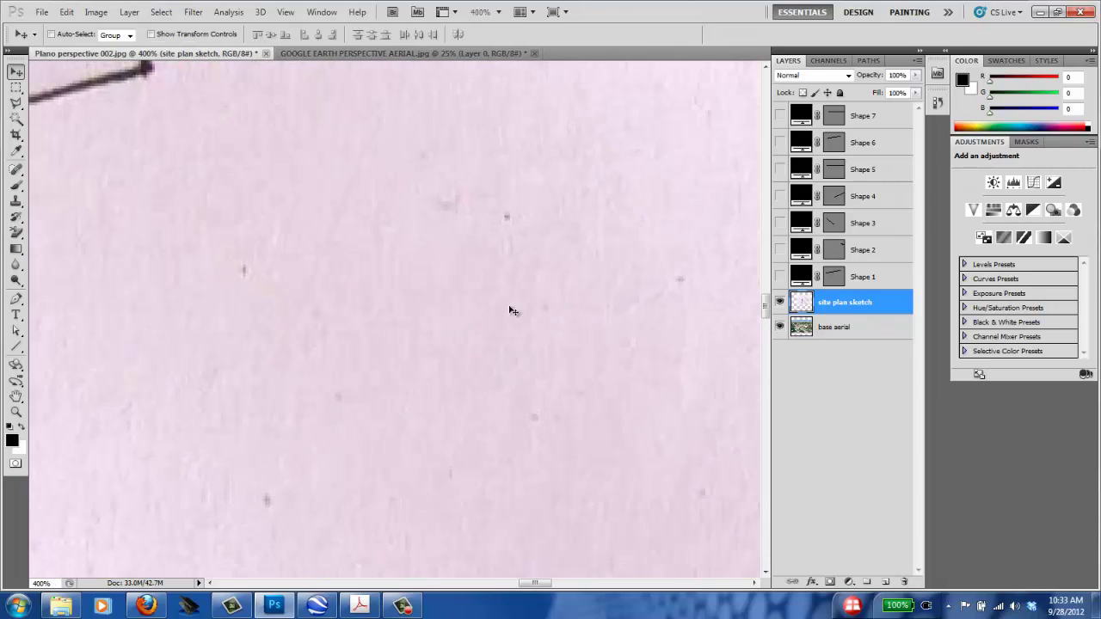
drag(301, 221, 749, 479)
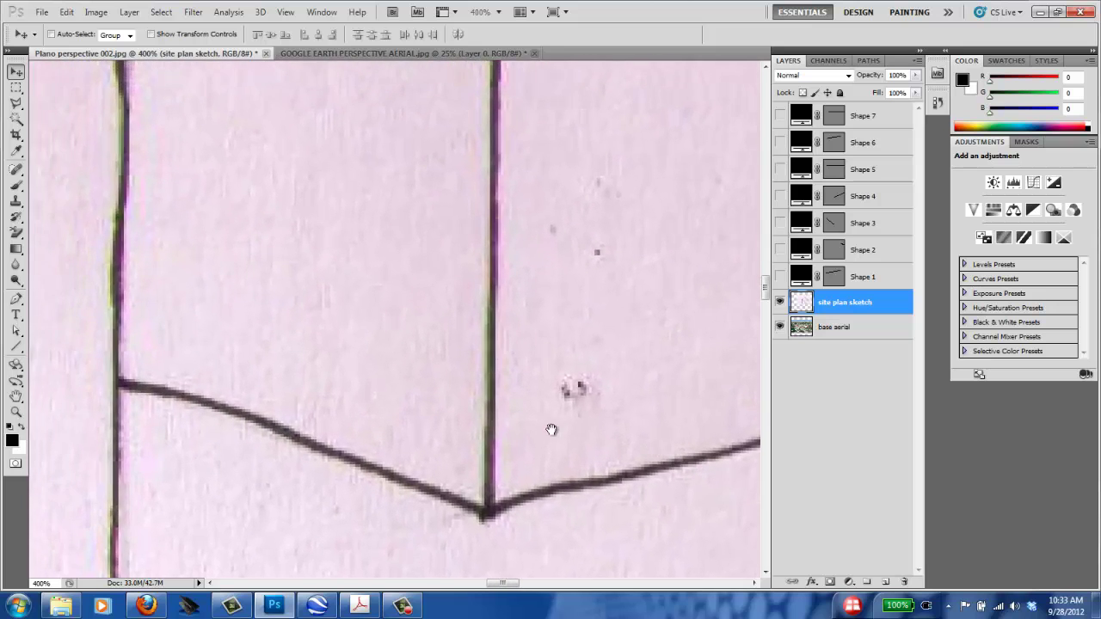
drag(551, 430, 443, 344)
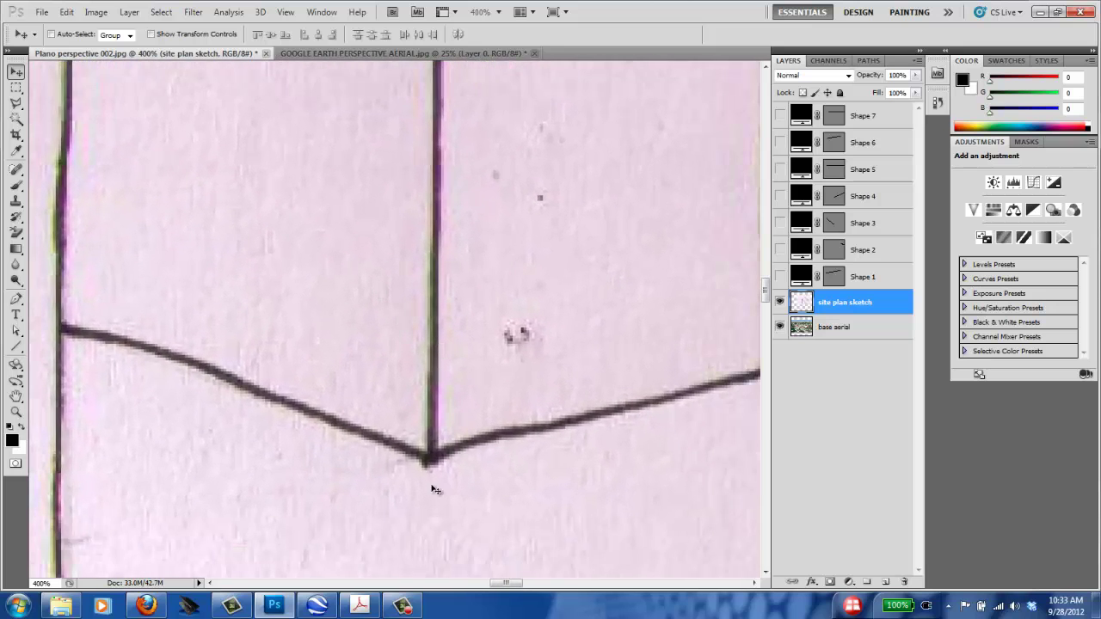
scroll(436, 490, up, 8)
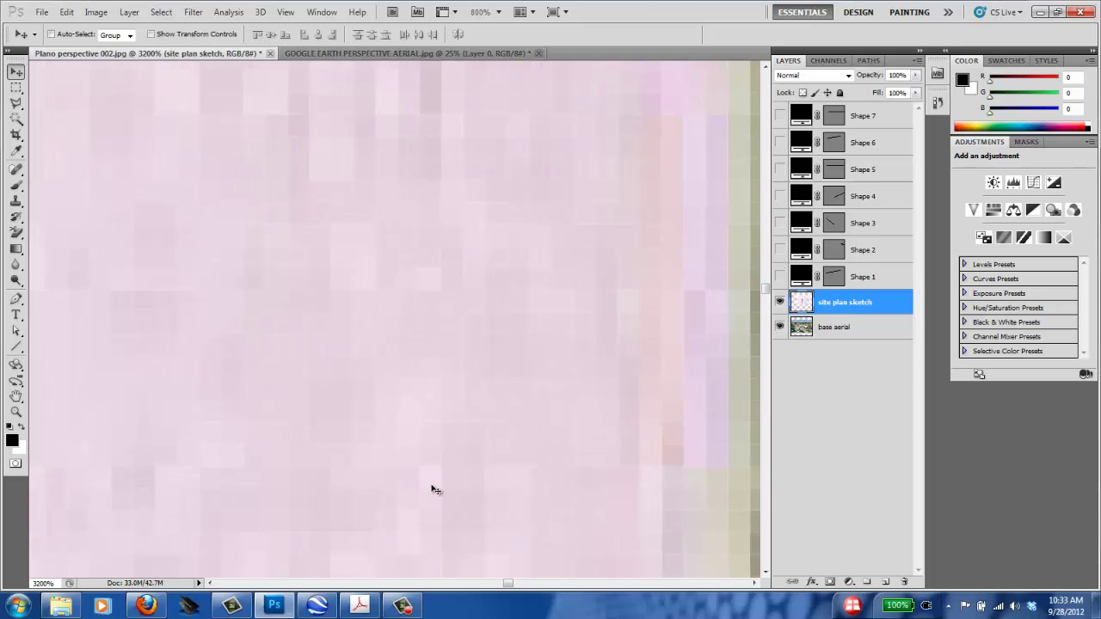
drag(502, 359, 312, 147)
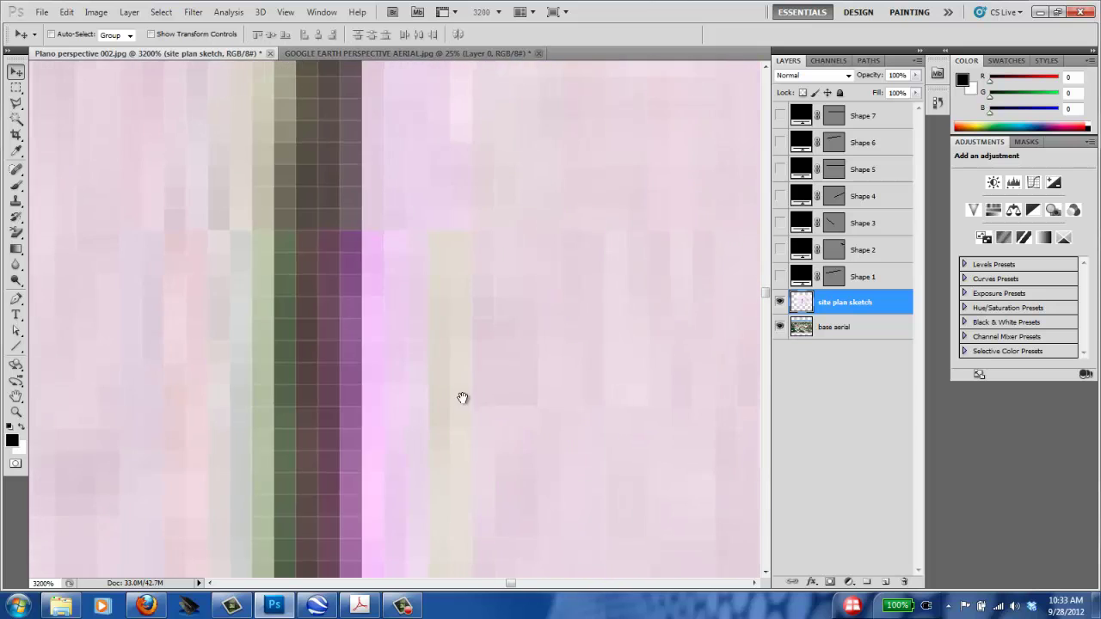
drag(463, 397, 553, 190)
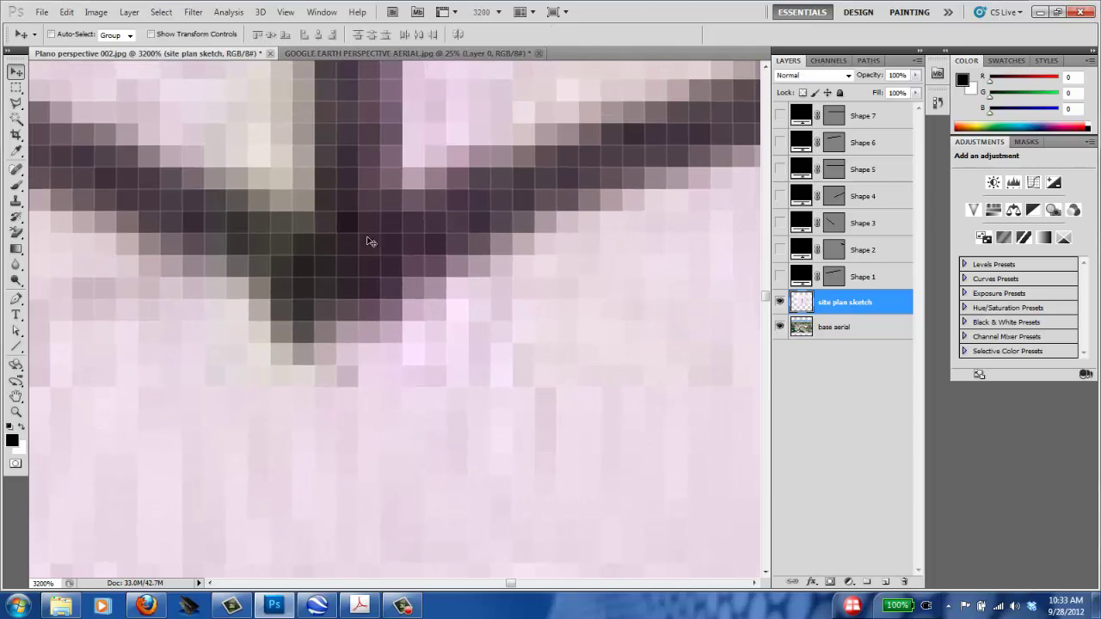
key(ctrl+0)
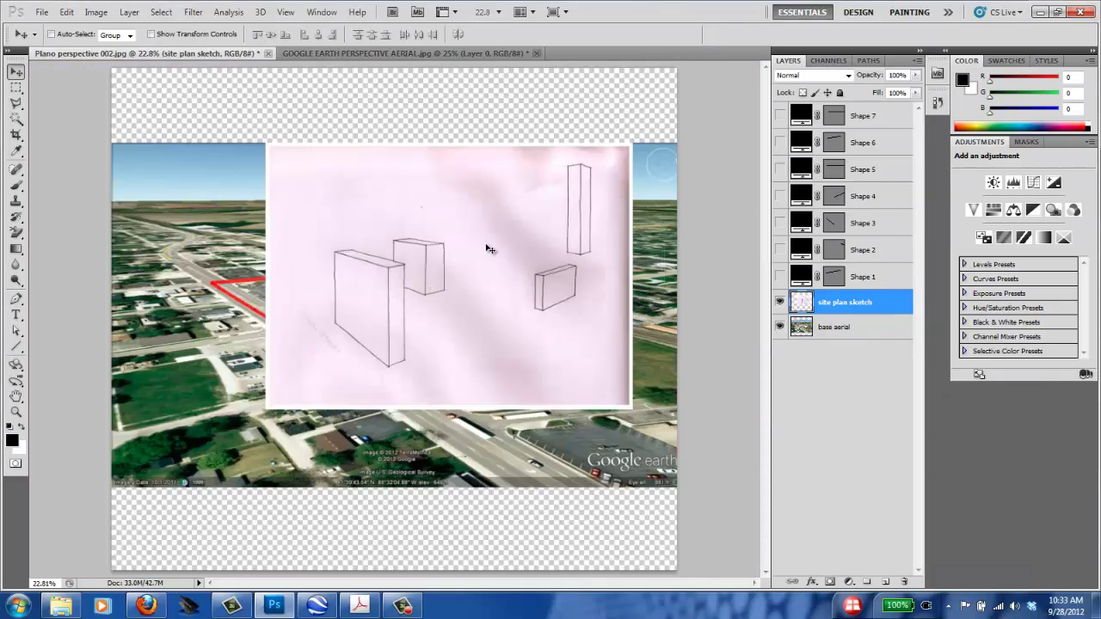
key(ctrl+plus)
key(ctrl+plus)
key(ctrl+plus)
key(ctrl+plus)
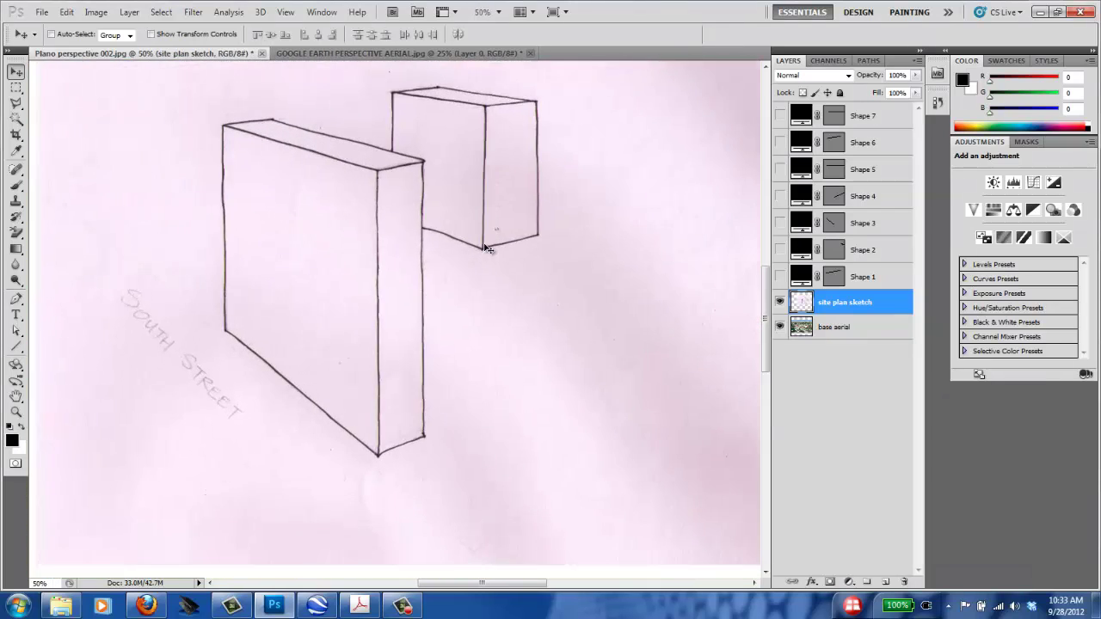
drag(326, 331, 438, 224)
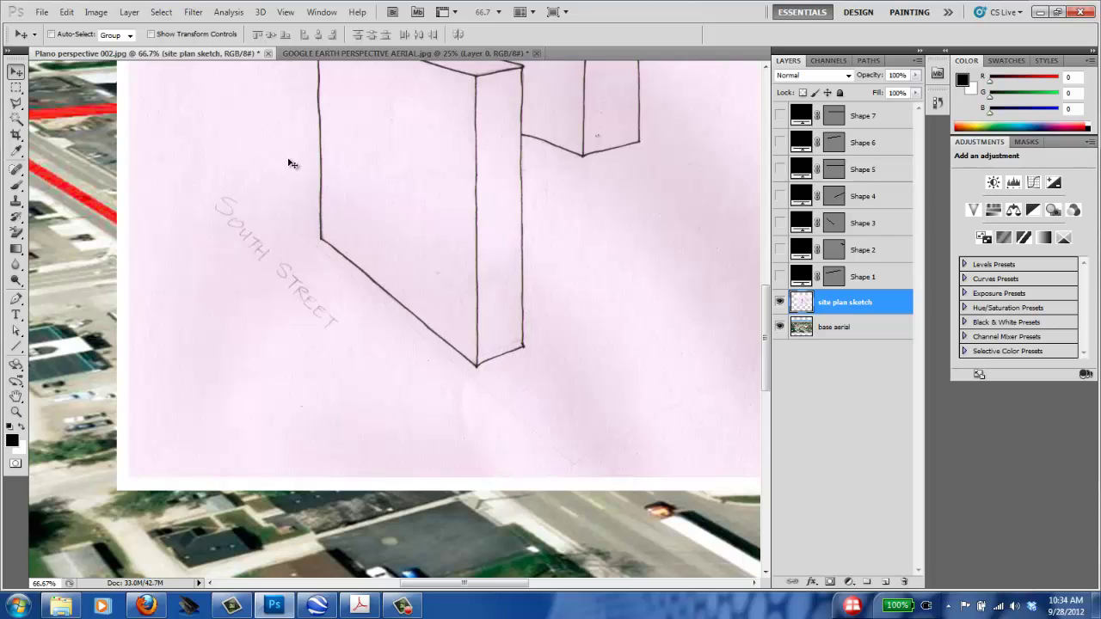
With the Rectangular Marquee, draw a selection at the sketch's lower-left corner, then deselect.
click(16, 90)
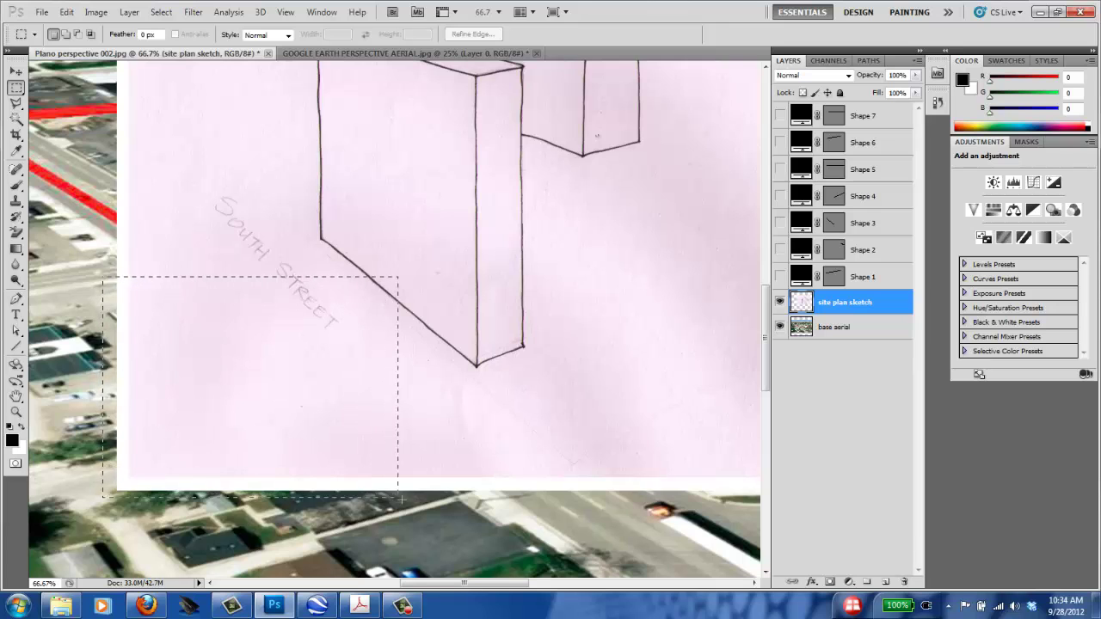
drag(399, 498, 404, 497)
drag(302, 455, 303, 456)
drag(319, 499, 318, 499)
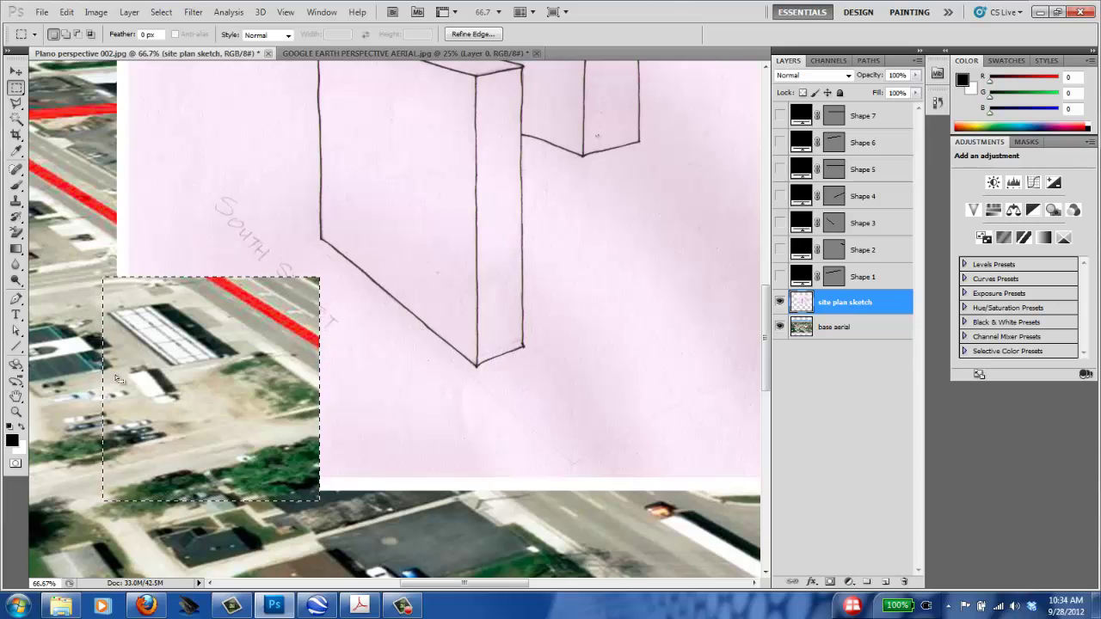
click(410, 228)
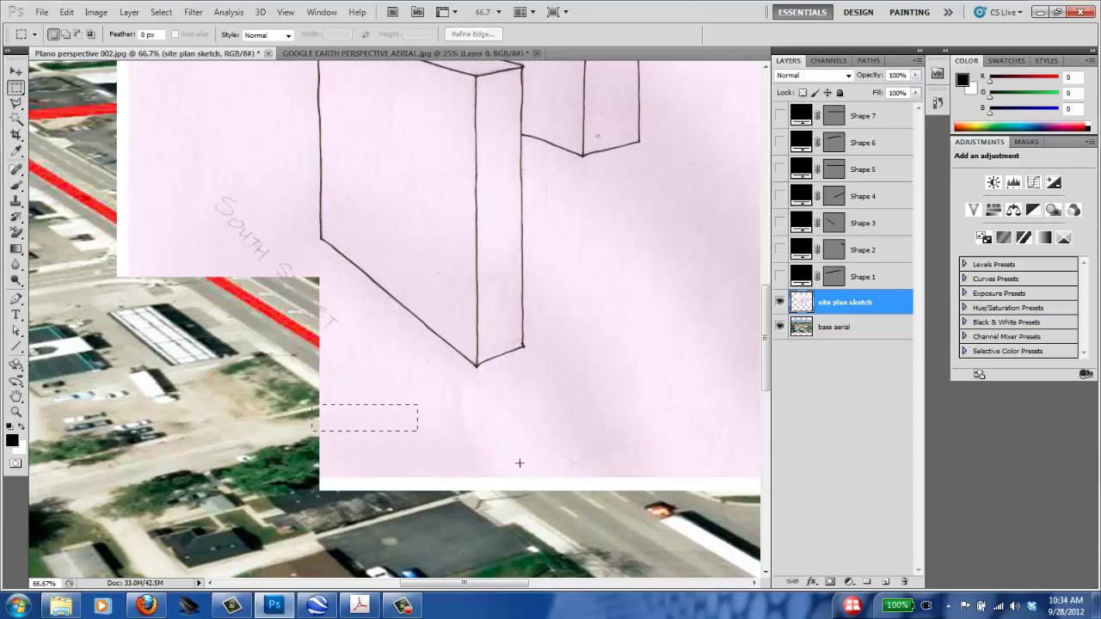
Delete rectangles of the sketch along its bottom edge and lower-right area, then deselect.
drag(519, 462, 710, 500)
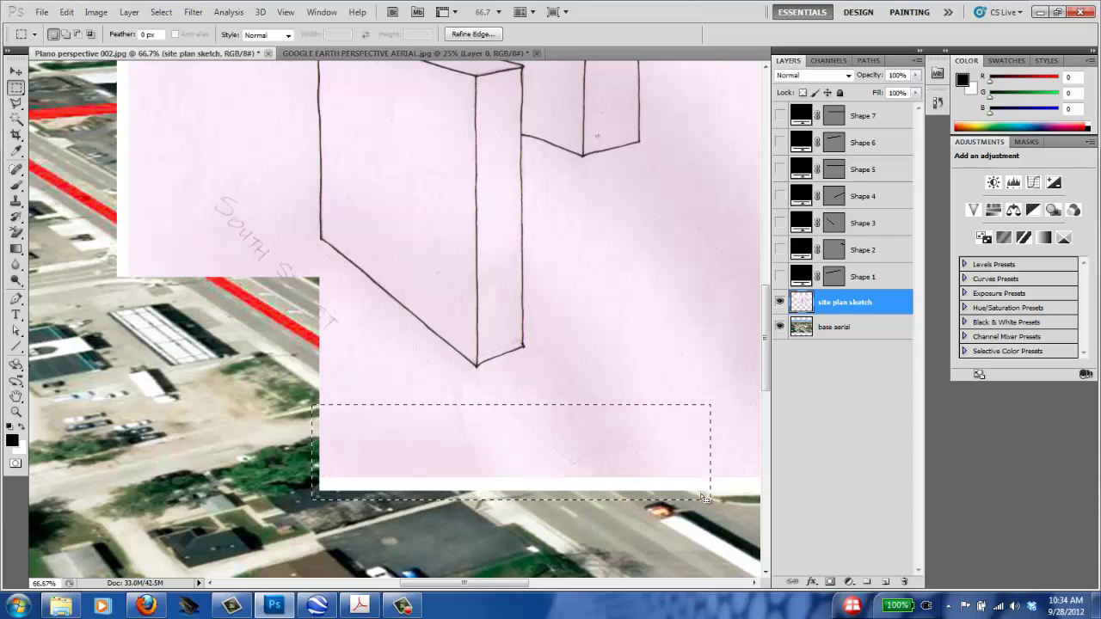
key(Delete)
mouse_move(623, 360)
mouse_down()
mouse_move(103, 334)
mouse_move(124, 335)
mouse_up()
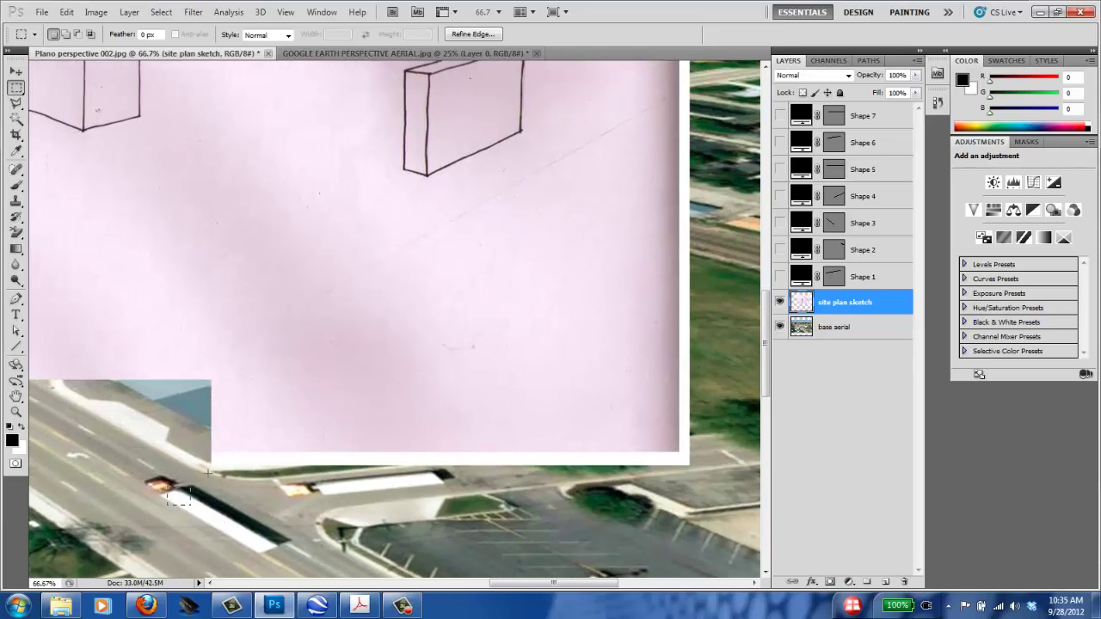
drag(448, 354, 679, 258)
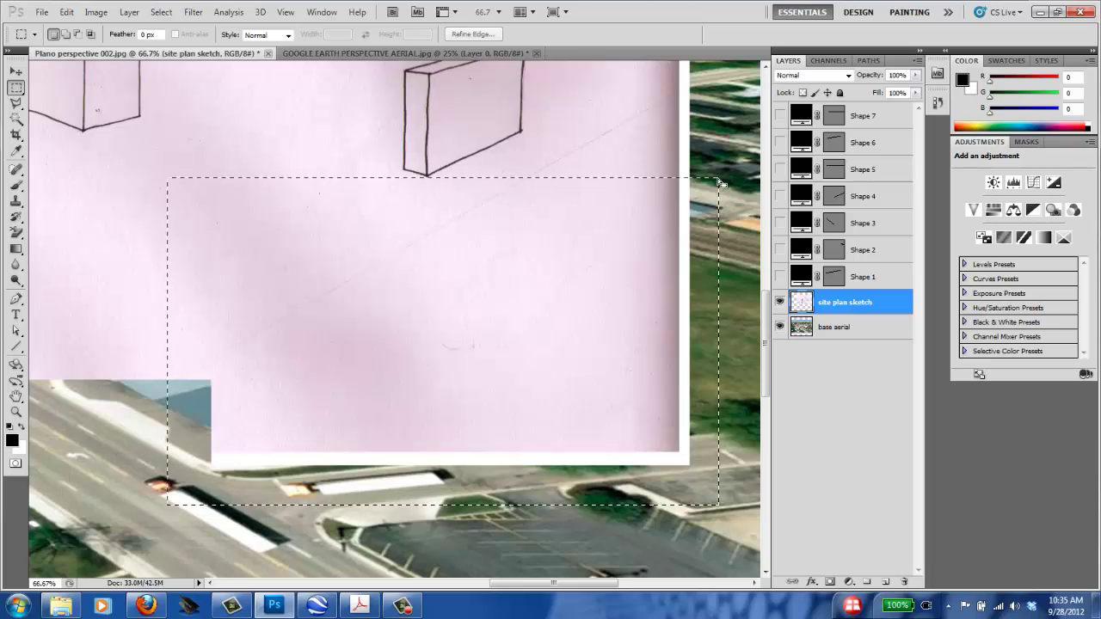
key(Delete)
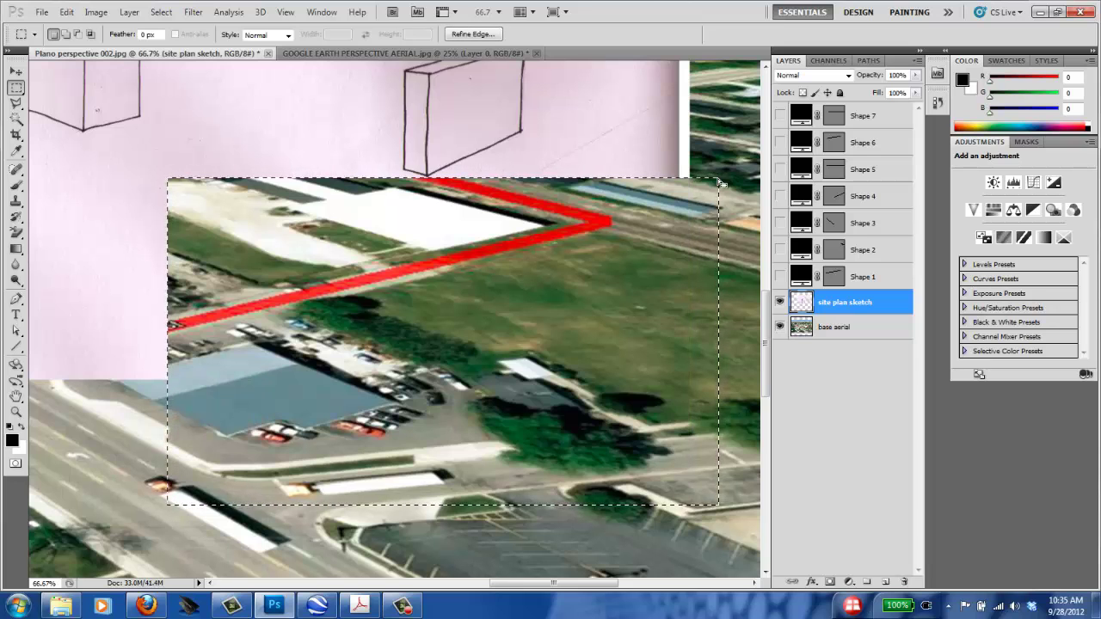
key(ctrl+minus)
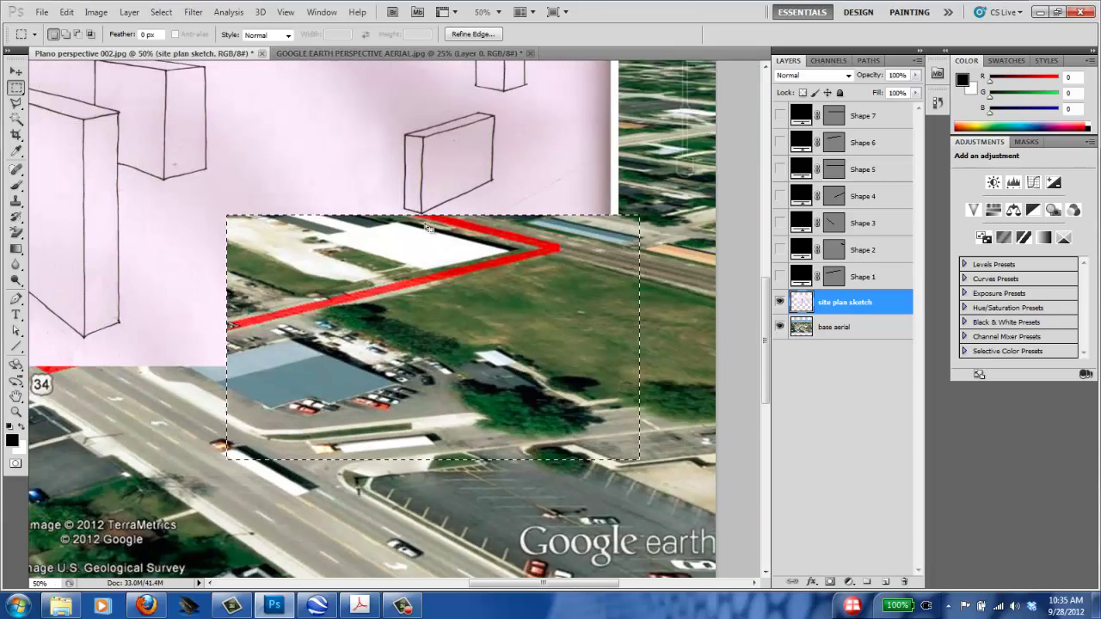
drag(333, 167, 634, 323)
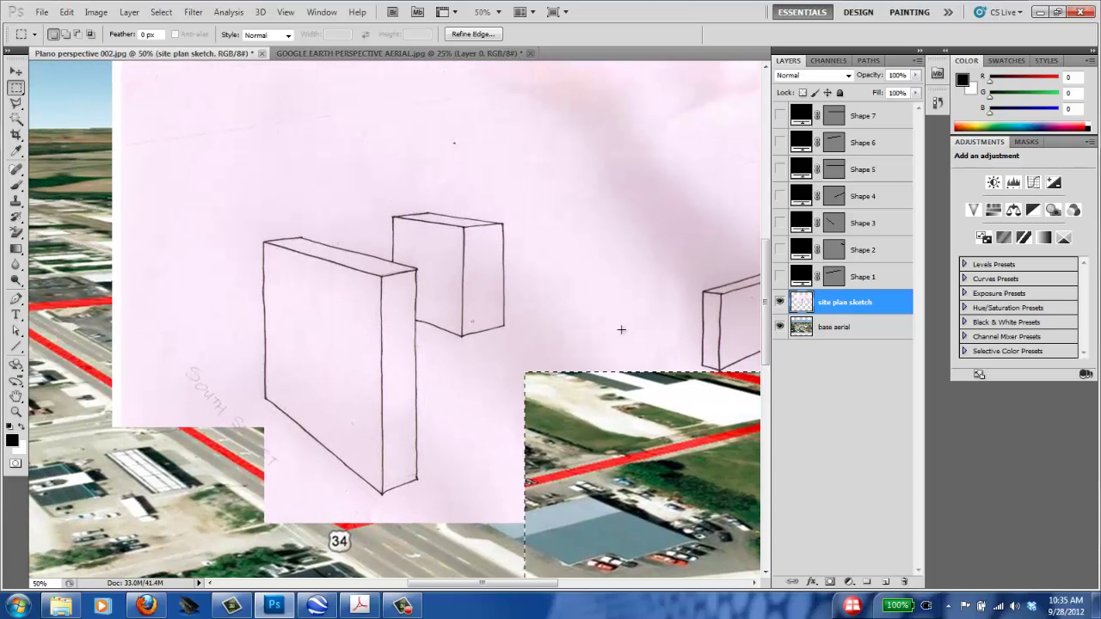
click(338, 218)
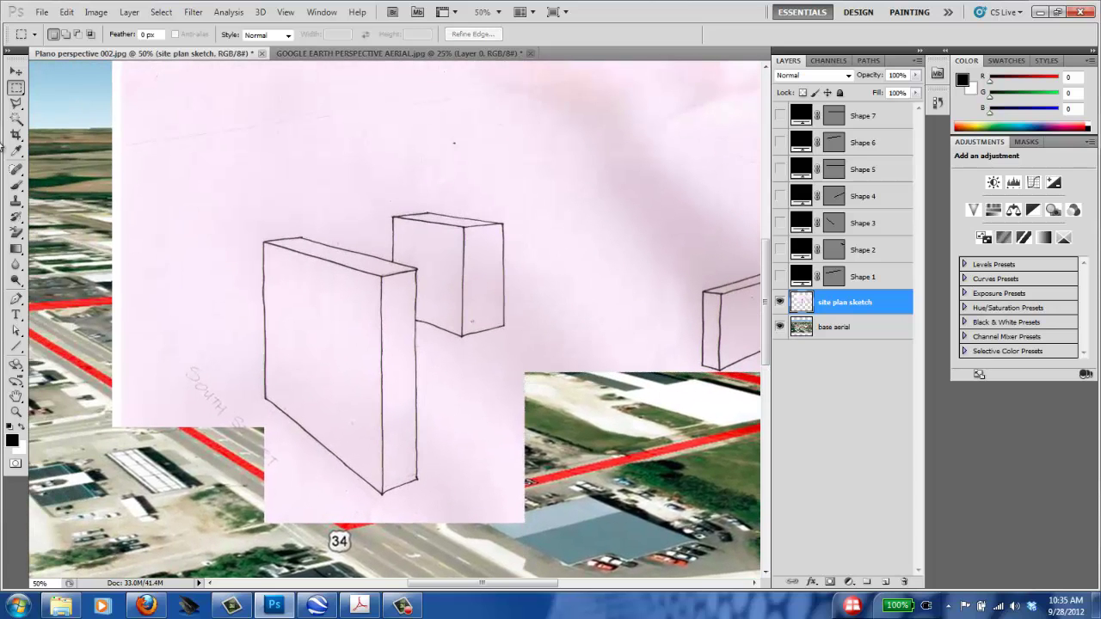
Draw a freehand Lasso selection along the sketch's left edge.
right_click(16, 88)
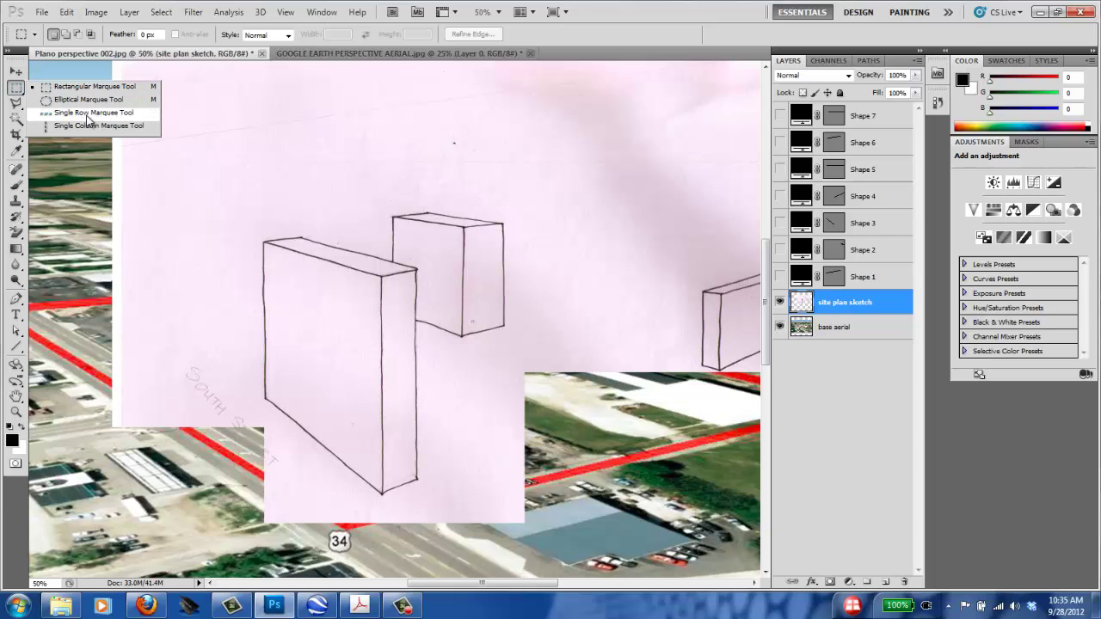
click(15, 103)
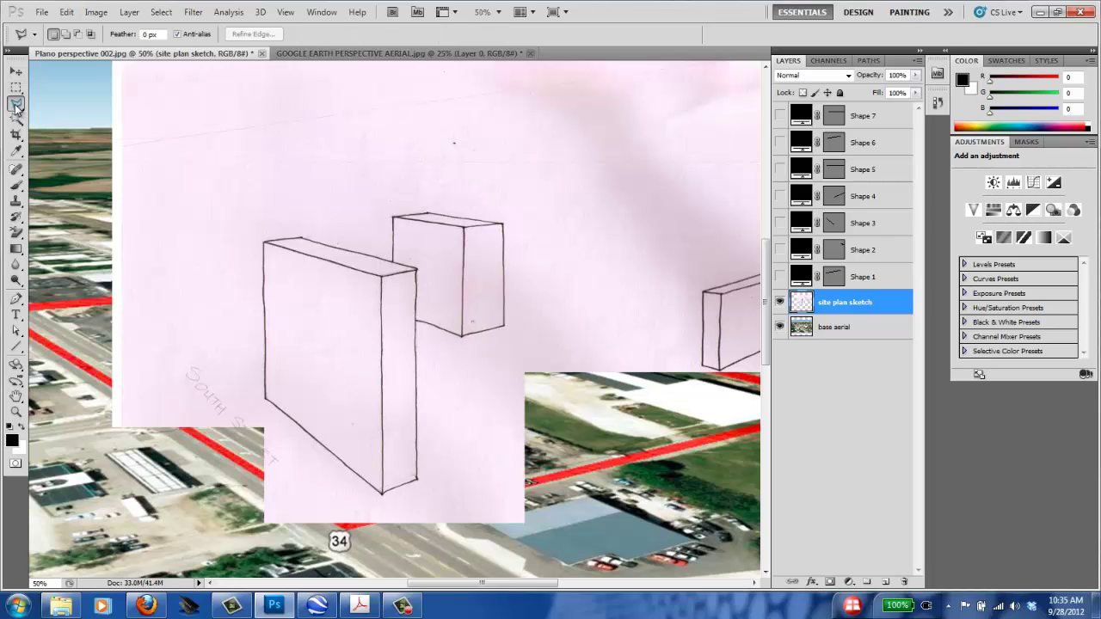
click(15, 103)
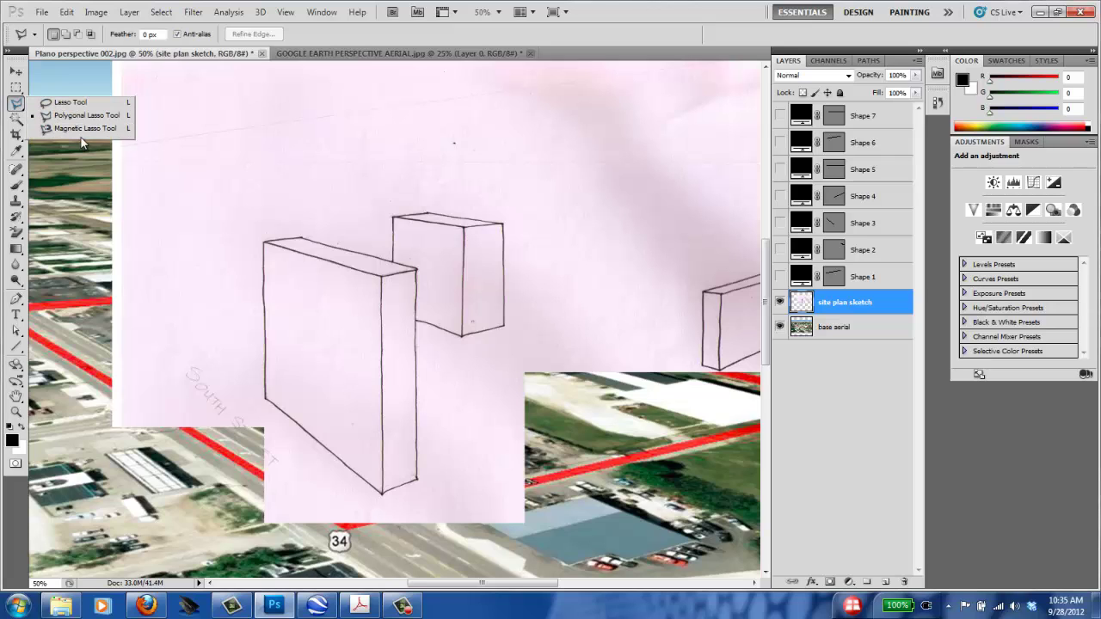
click(70, 102)
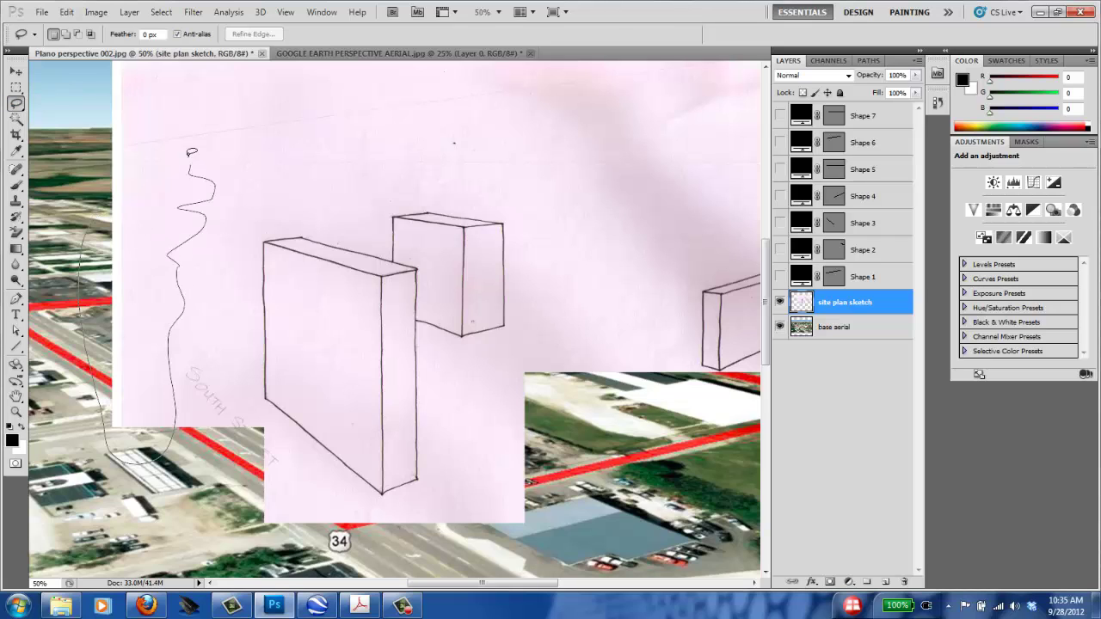
mouse_move(190, 162)
mouse_down()
mouse_move(149, 141)
mouse_move(141, 188)
mouse_move(103, 207)
mouse_up()
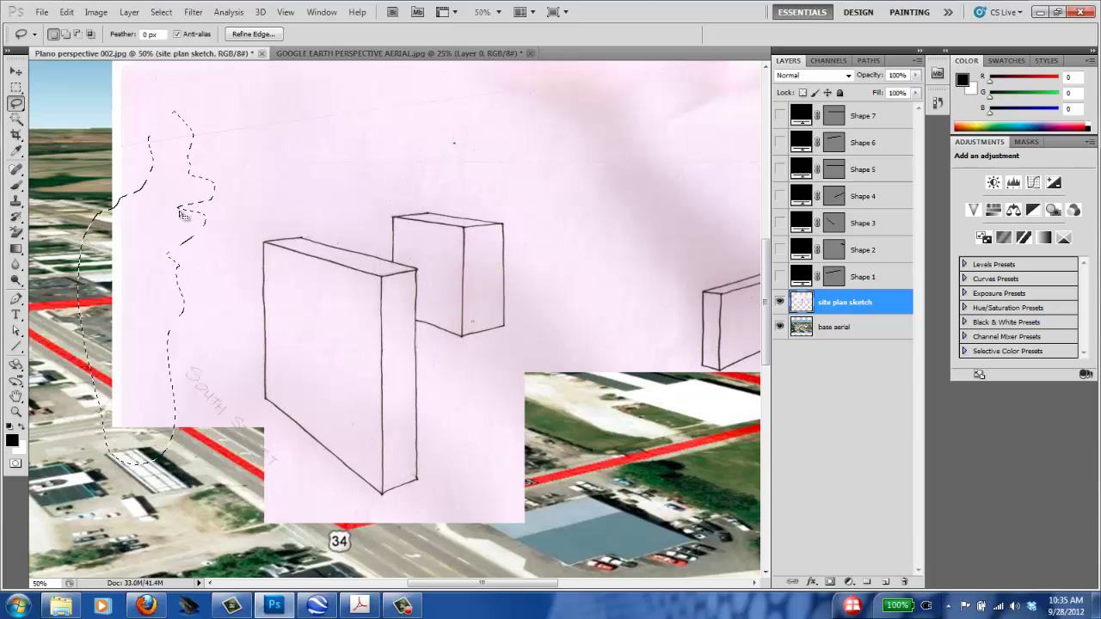
Zoom to maximum magnification on the selection edge, then fit the composite and return to mid zoom.
key(ctrl+plus)
key(ctrl+plus)
key(ctrl+plus)
key(ctrl+plus)
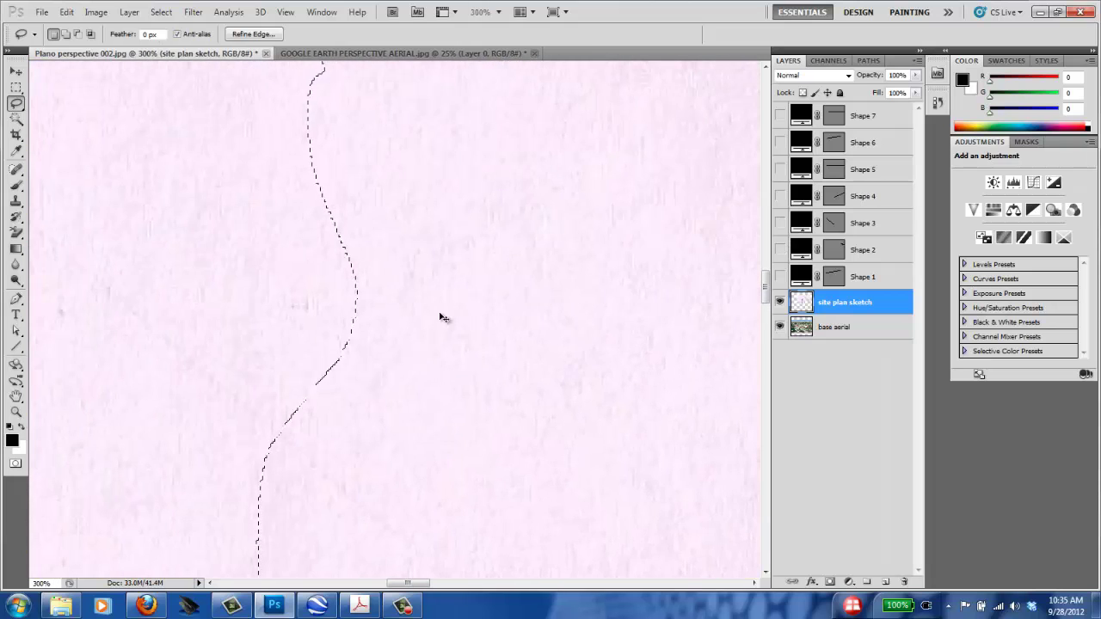
key(ctrl+plus)
key(ctrl+plus)
key(ctrl+plus)
key(ctrl+plus)
key(ctrl+plus)
key(ctrl+plus)
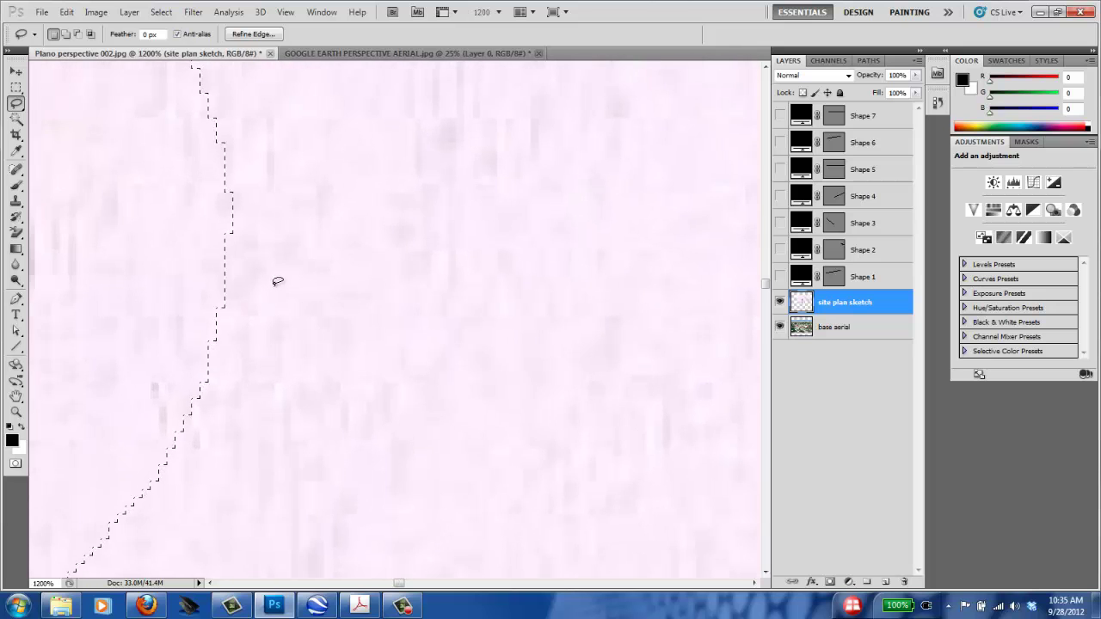
key(ctrl+plus)
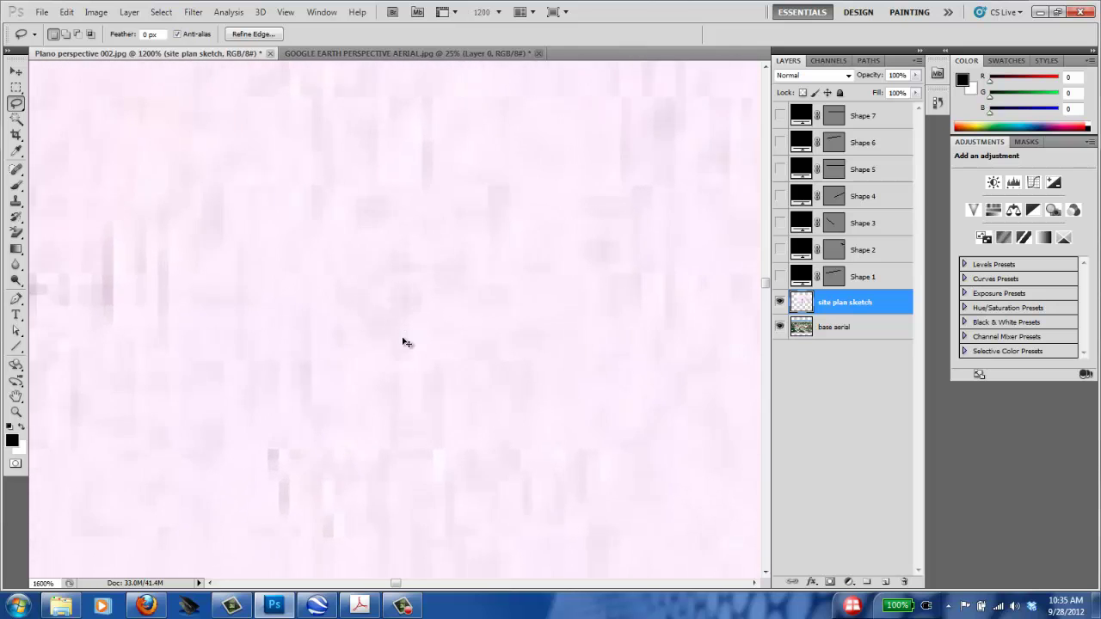
key(ctrl+plus)
key(ctrl+plus)
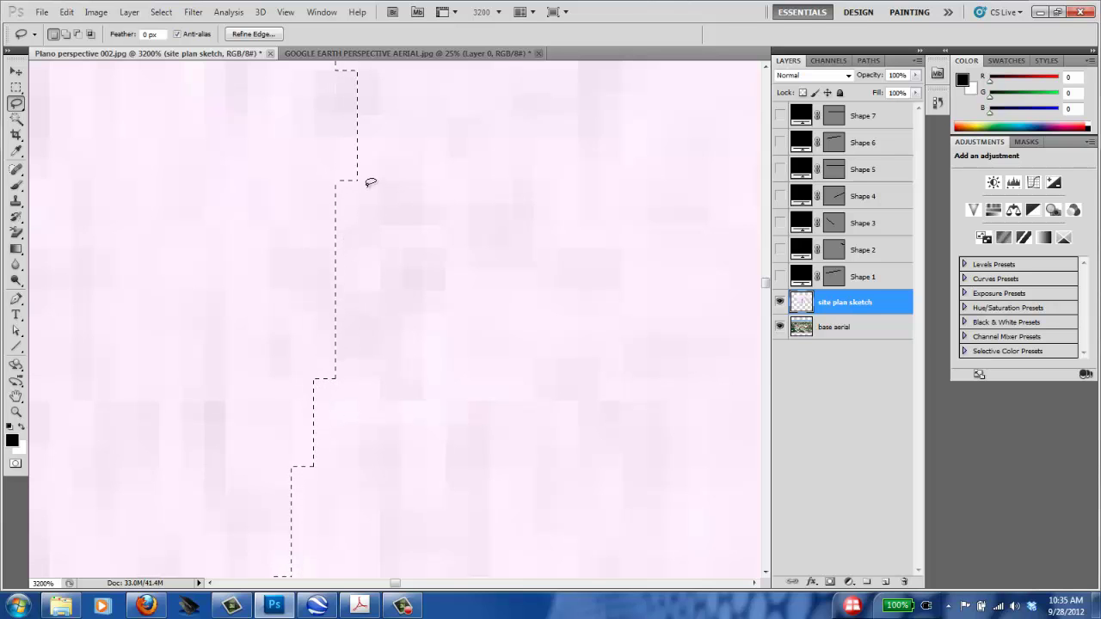
key(ctrl+0)
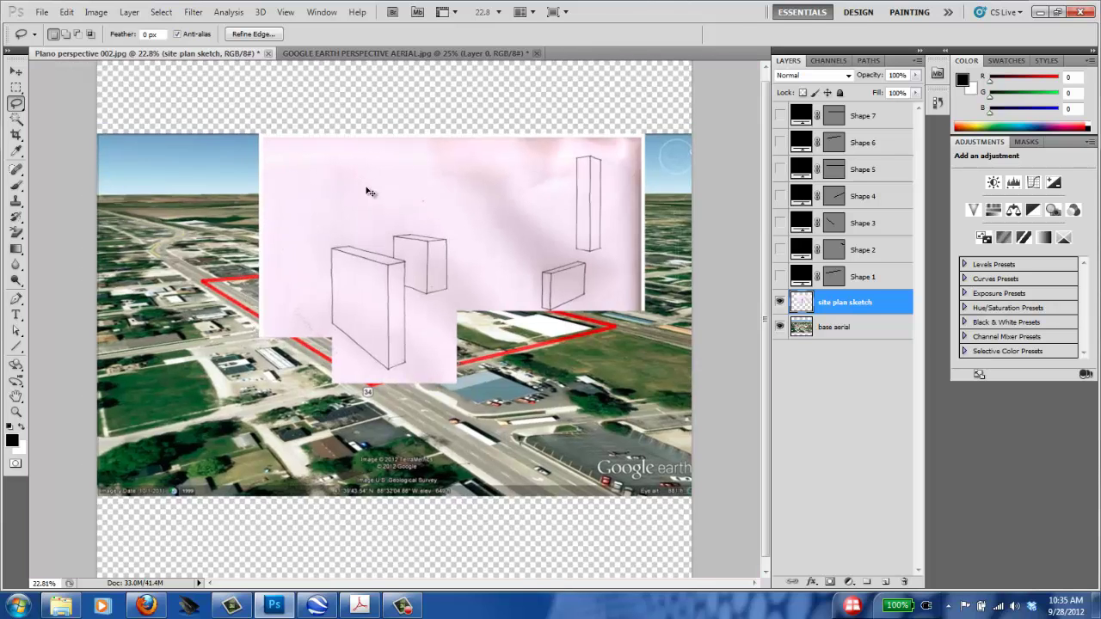
key(ctrl+plus)
key(ctrl+plus)
key(ctrl+plus)
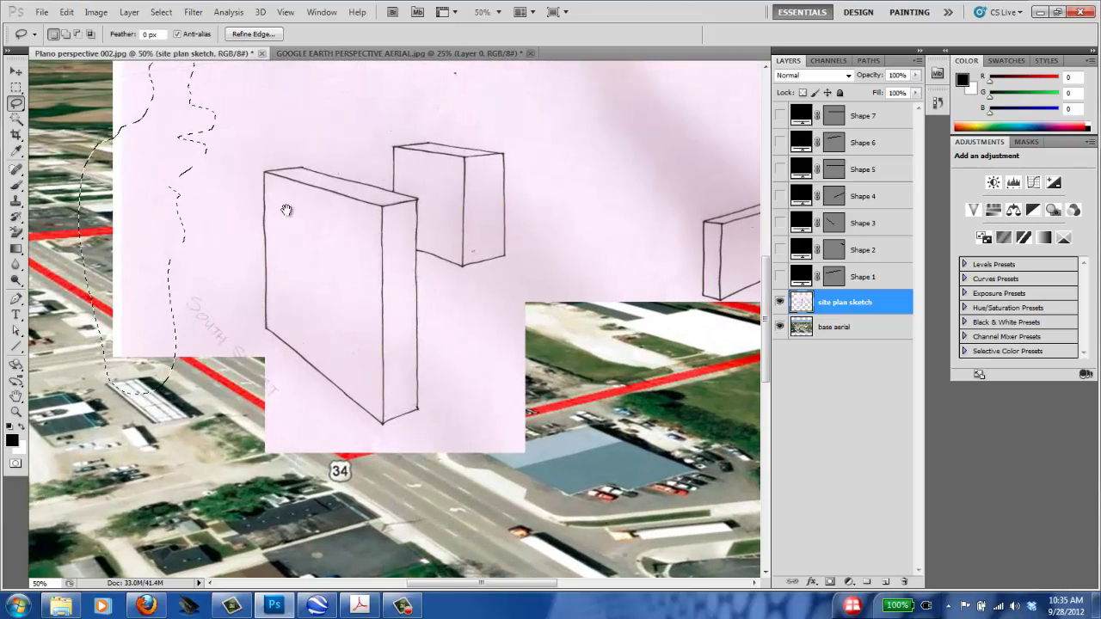
Delete the freehand-selected area from the site plan sketch layer, exposing the aerial beneath.
drag(287, 210, 439, 278)
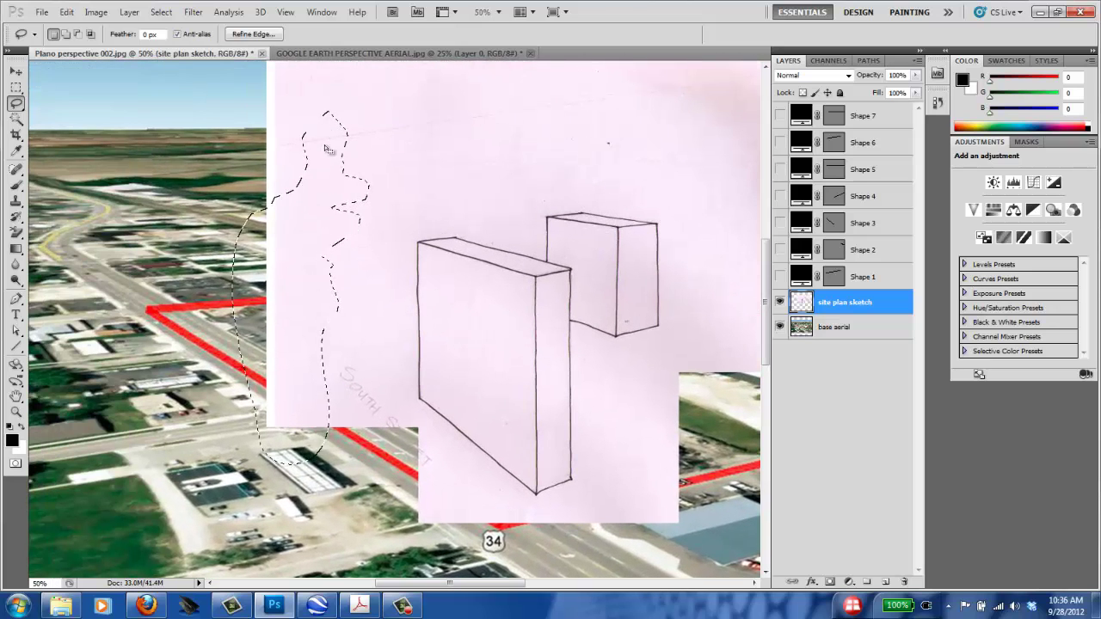
key(Delete)
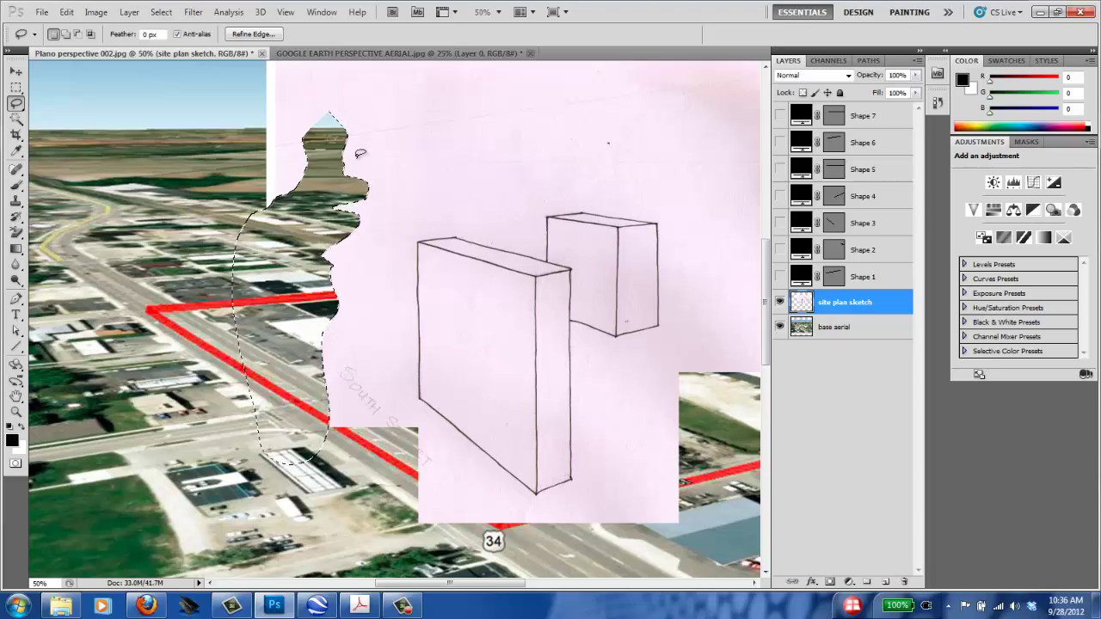
key(ctrl+z)
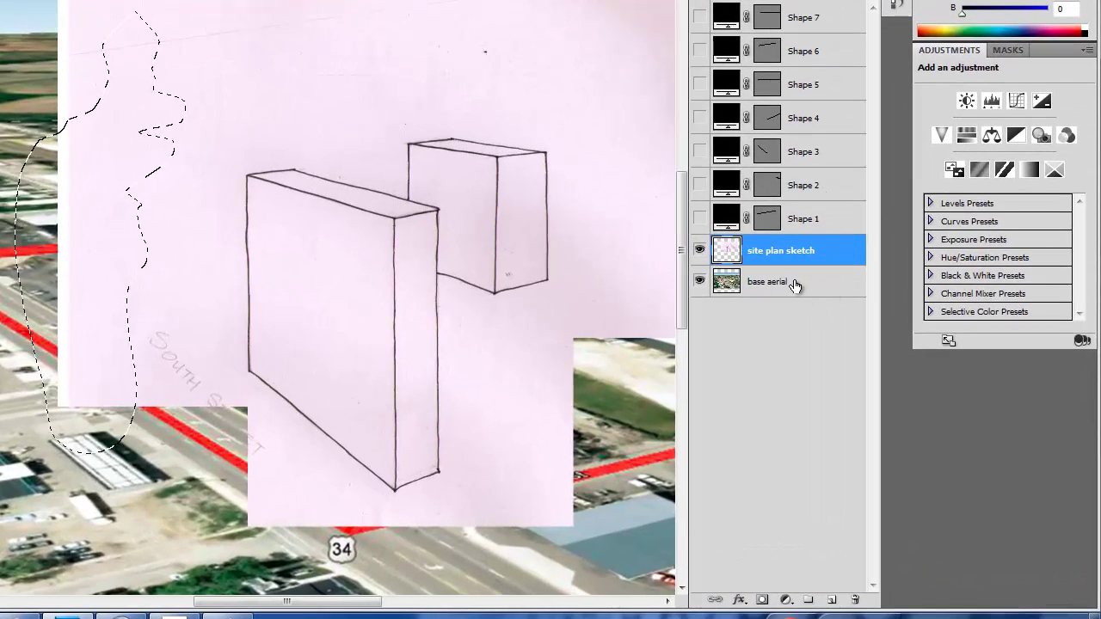
click(795, 286)
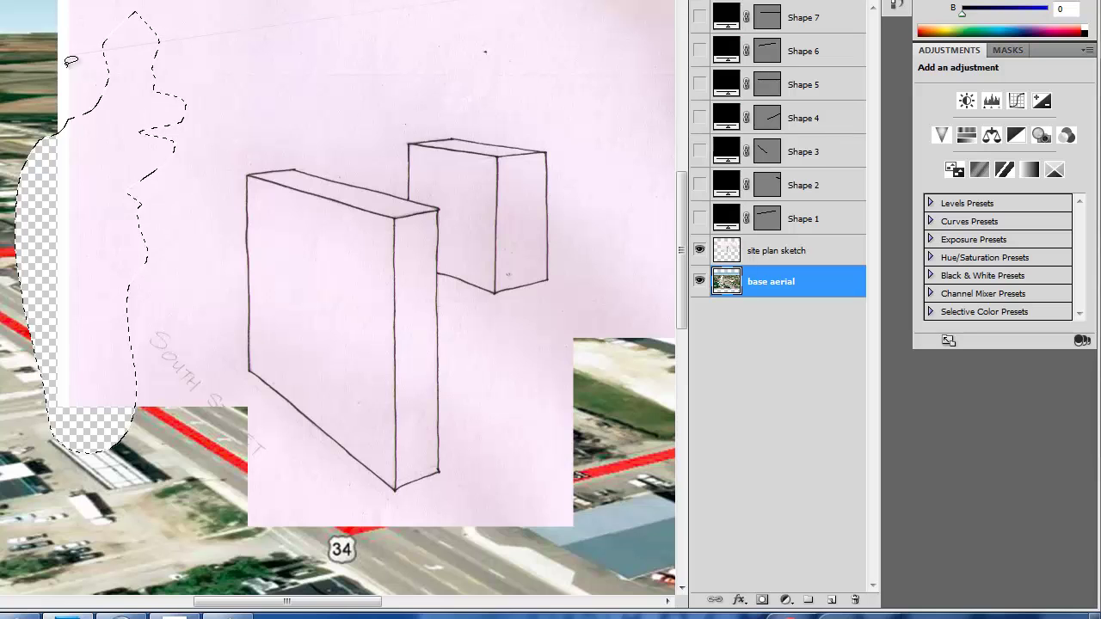
click(791, 253)
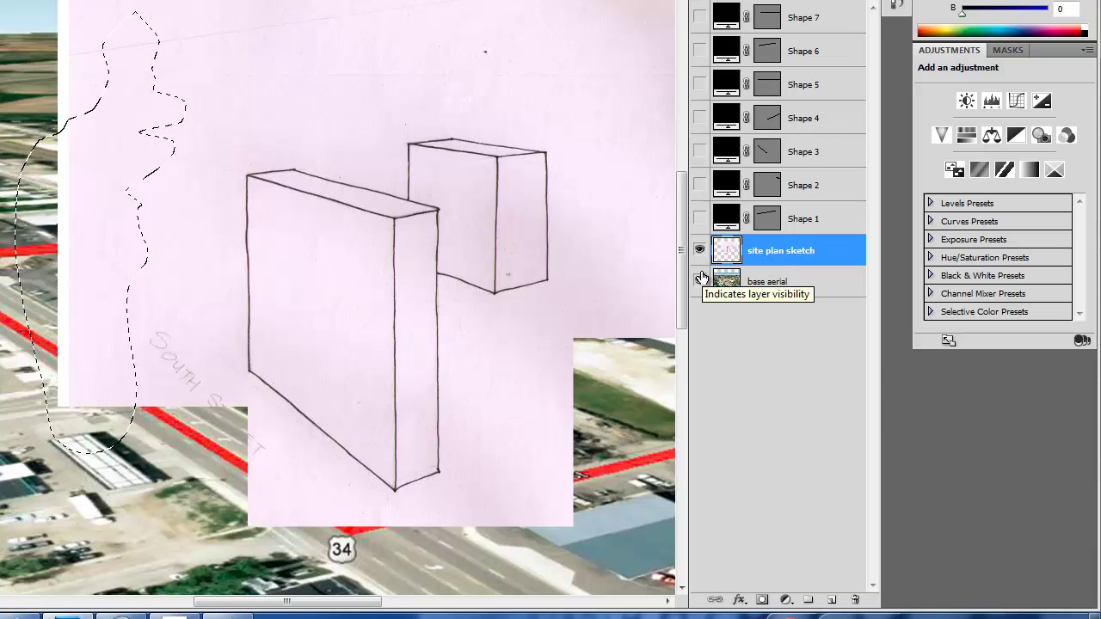
key(Delete)
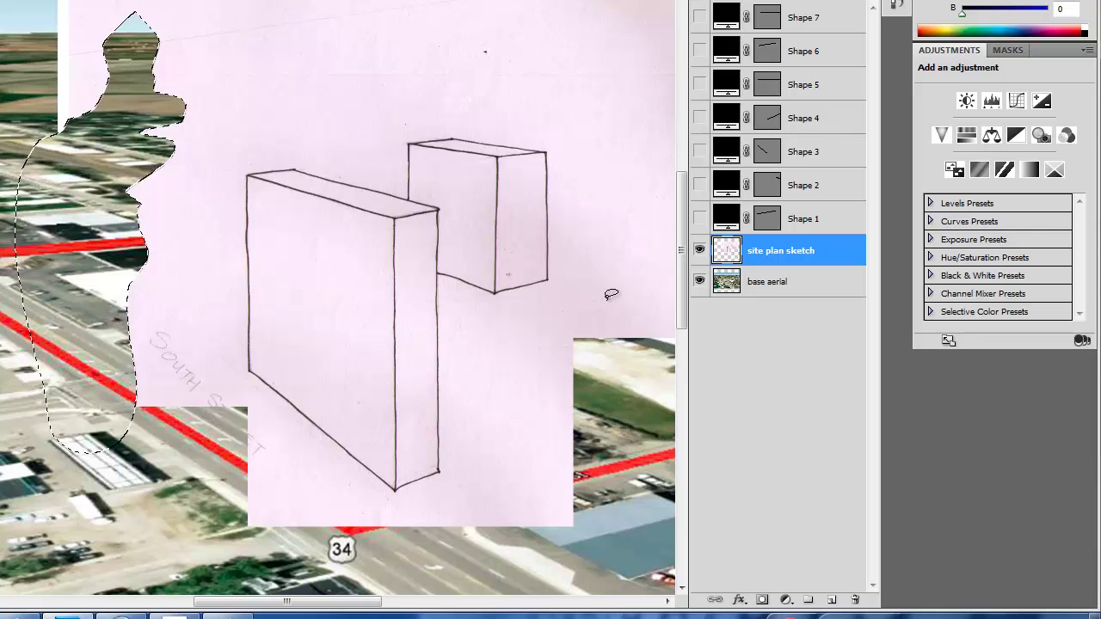
mouse_move(465, 256)
mouse_down()
mouse_move(413, 253)
mouse_move(275, 292)
mouse_up()
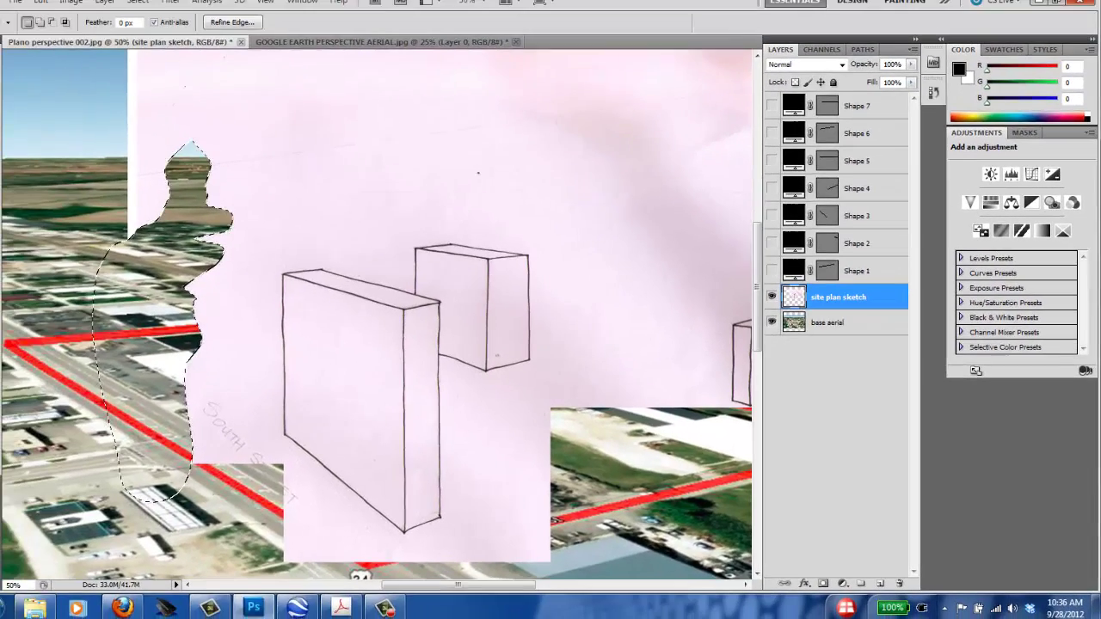
Switch to the Polygonal Lasso and clear the existing selection.
click(16, 102)
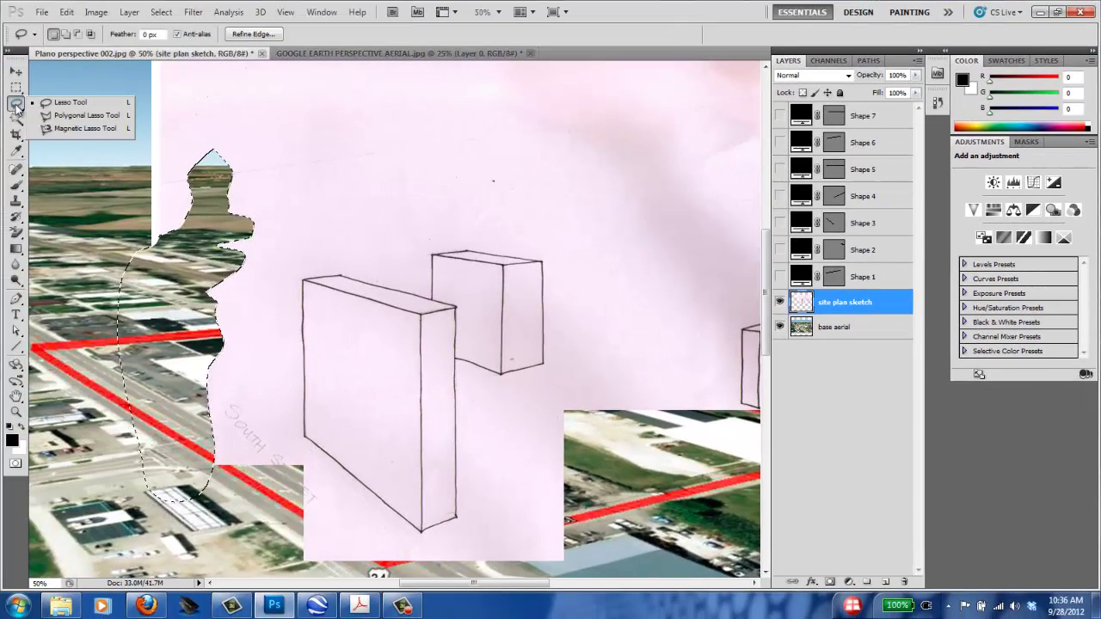
click(86, 115)
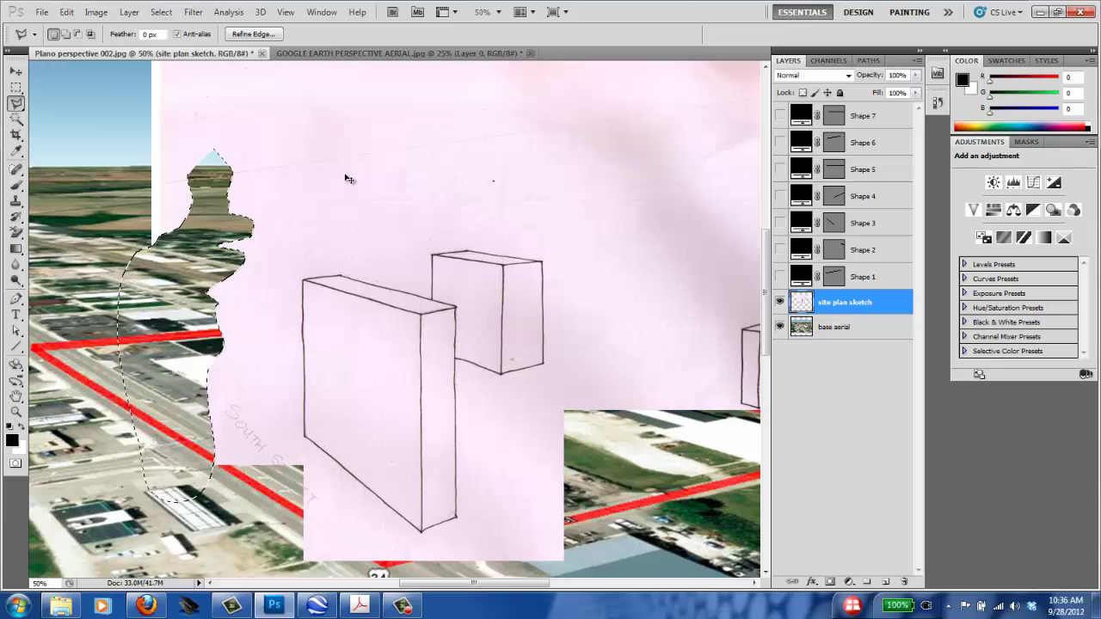
key(ctrl+d)
drag(375, 358, 332, 228)
Outline the pink paper around the left boxes' bases and delete it to reveal the aerial.
click(120, 100)
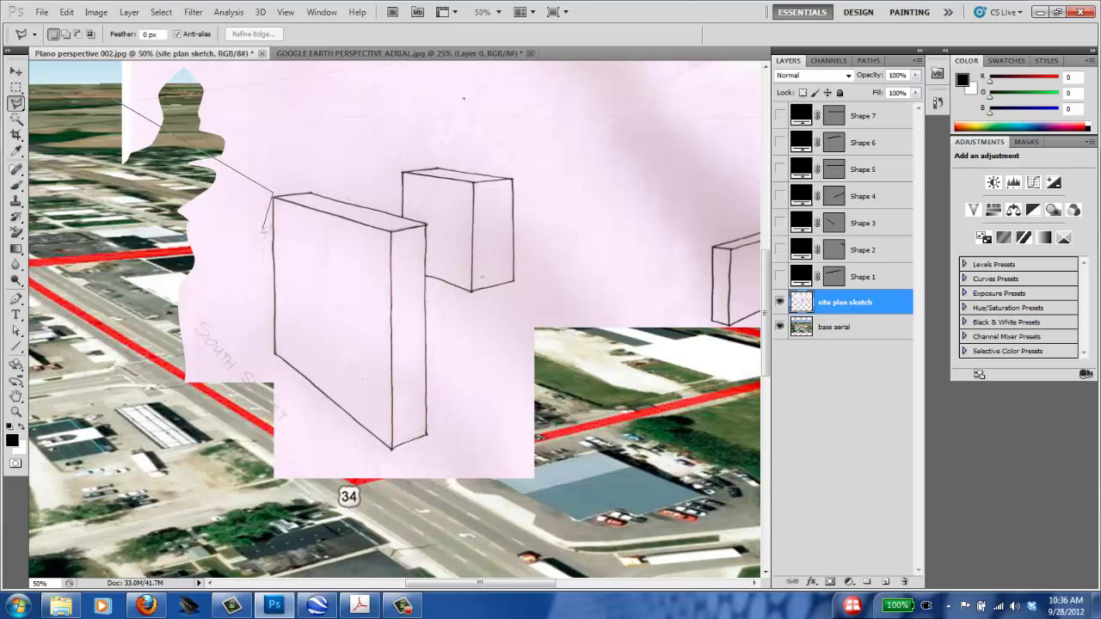
scroll(267, 231, up, 1)
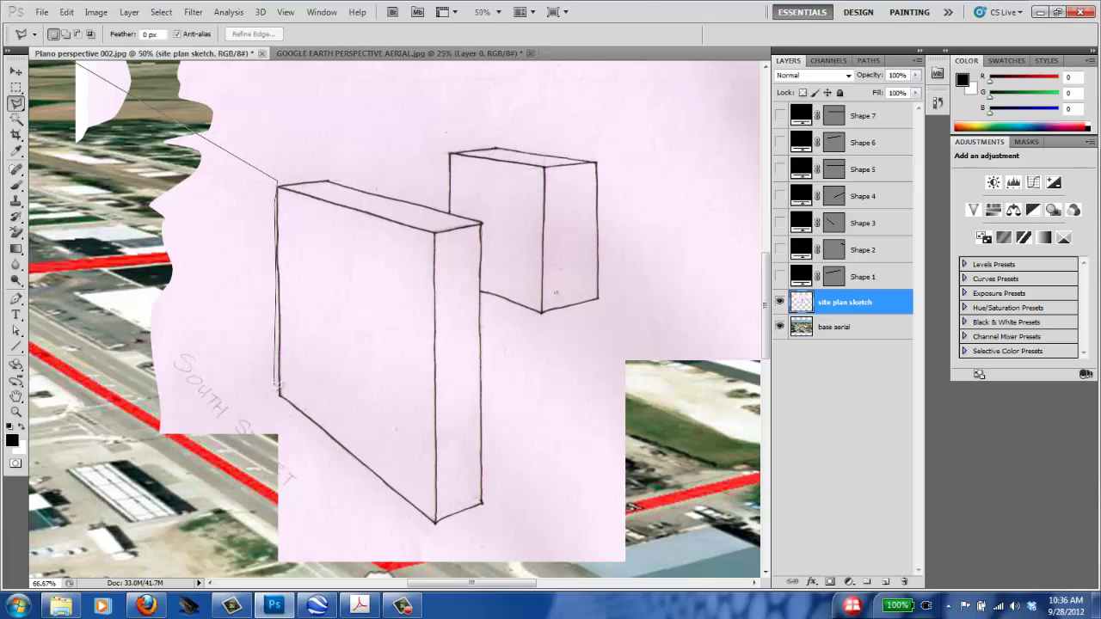
click(278, 396)
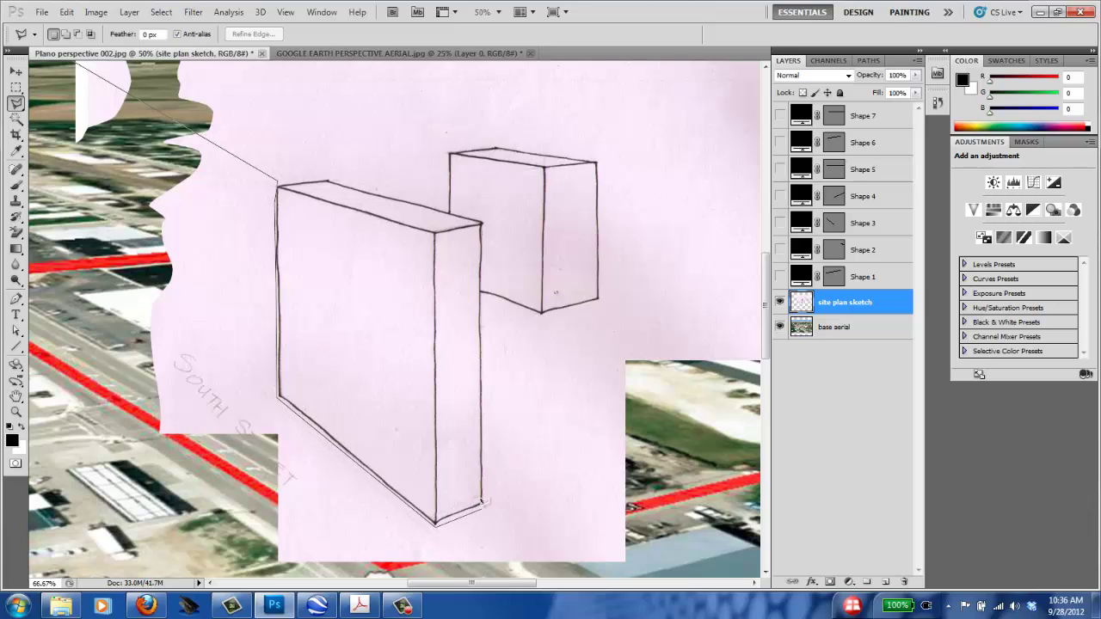
click(485, 506)
click(487, 298)
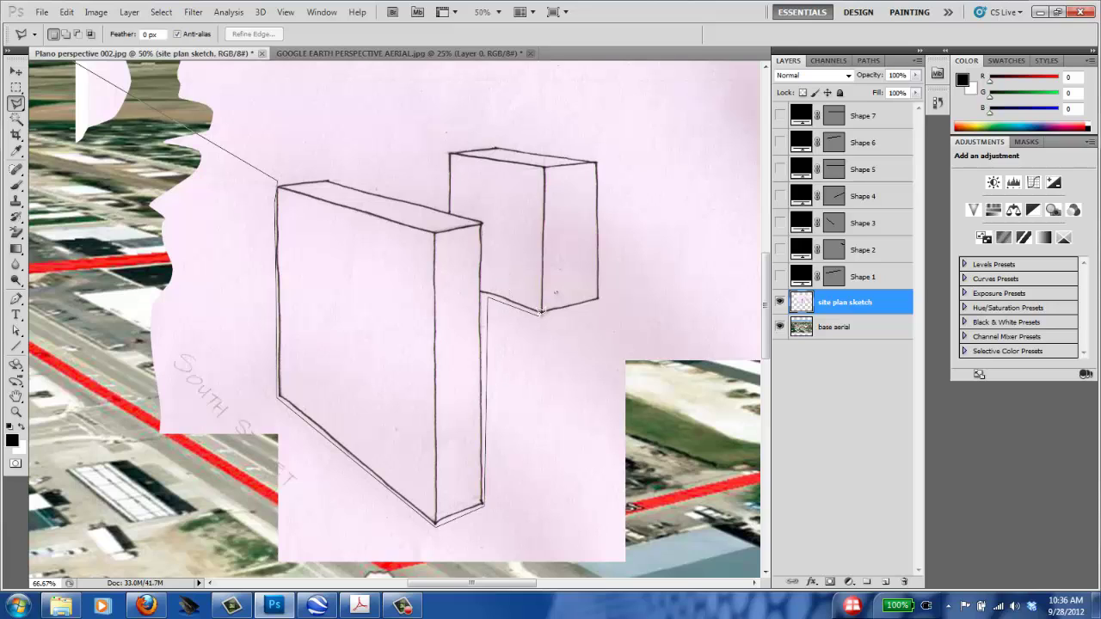
click(604, 299)
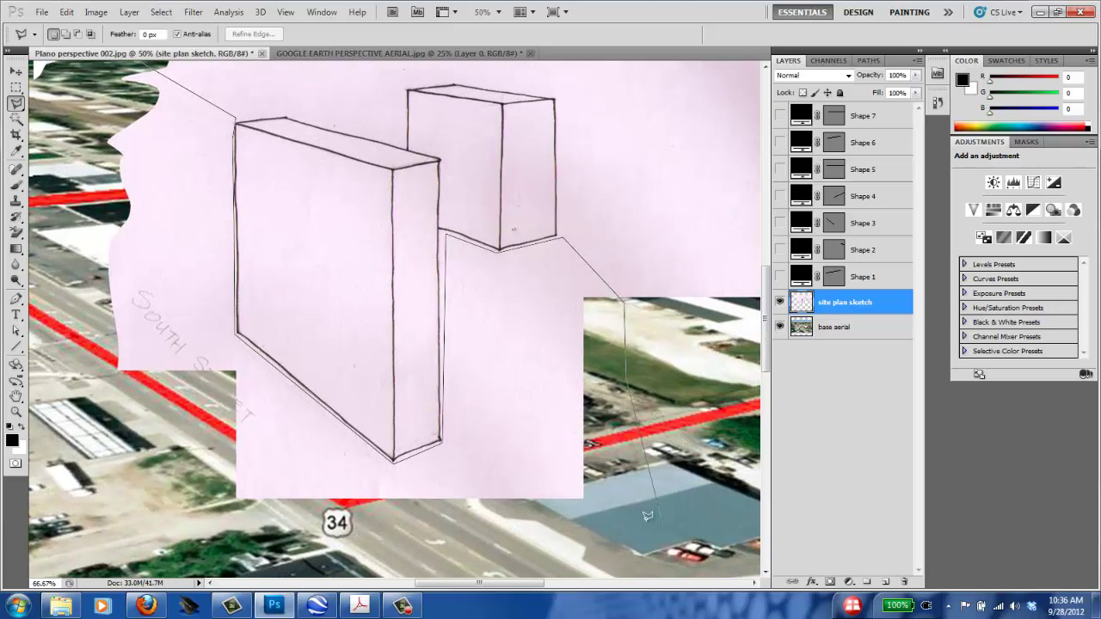
click(658, 525)
click(176, 535)
click(74, 378)
click(62, 309)
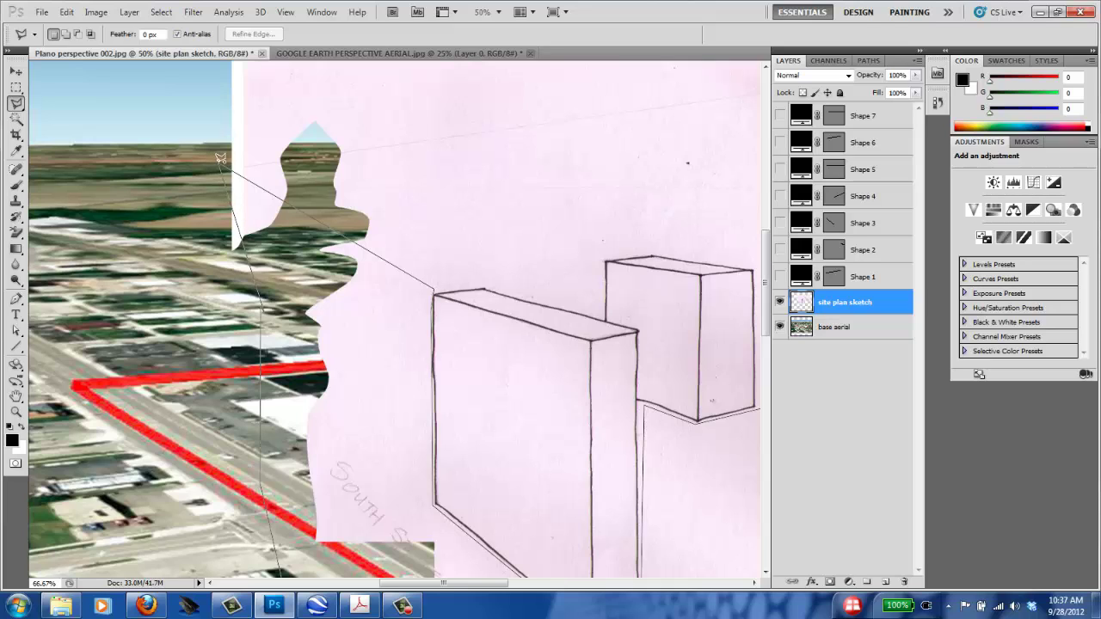
click(220, 158)
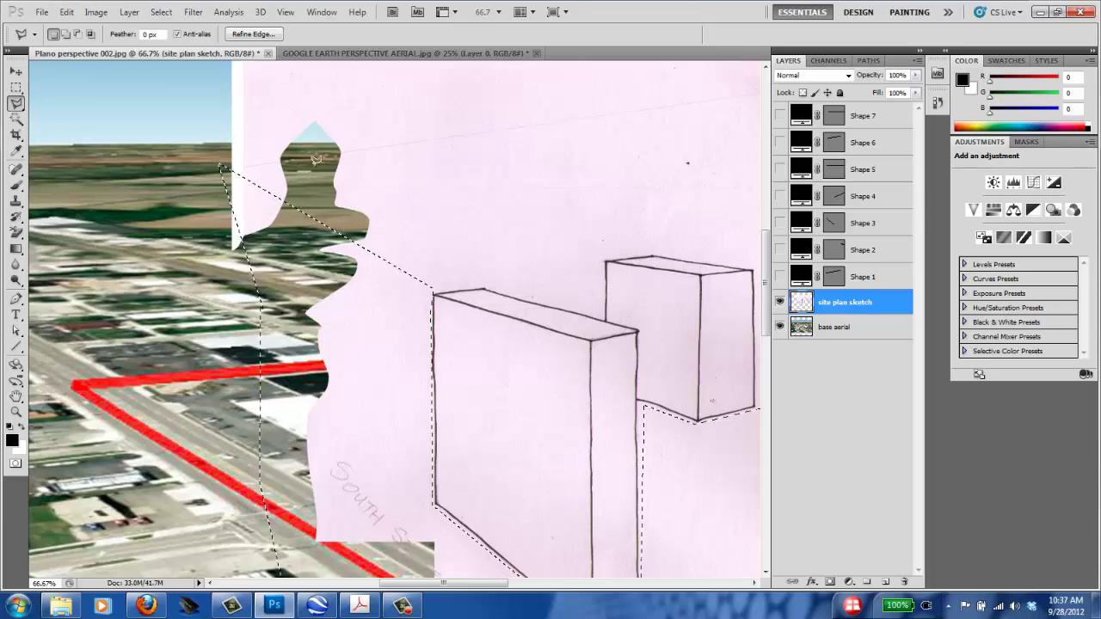
drag(384, 201, 351, 133)
key(Delete)
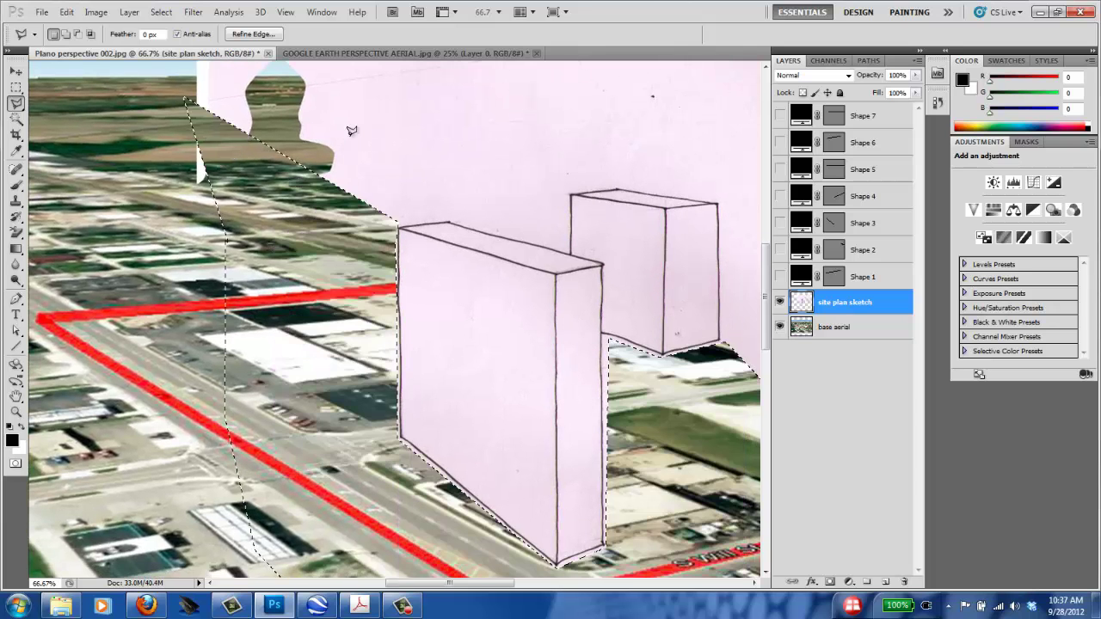
Outline the upper sketch paper beside the buildings and delete it to reveal sky and aerial.
key(ctrl+minus)
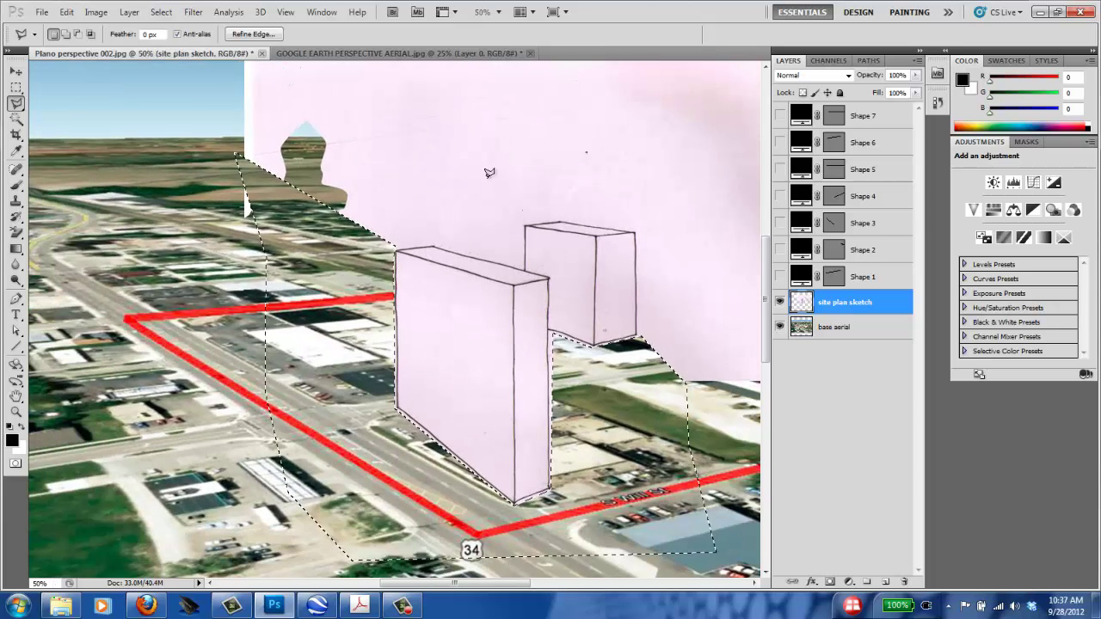
drag(411, 313, 245, 390)
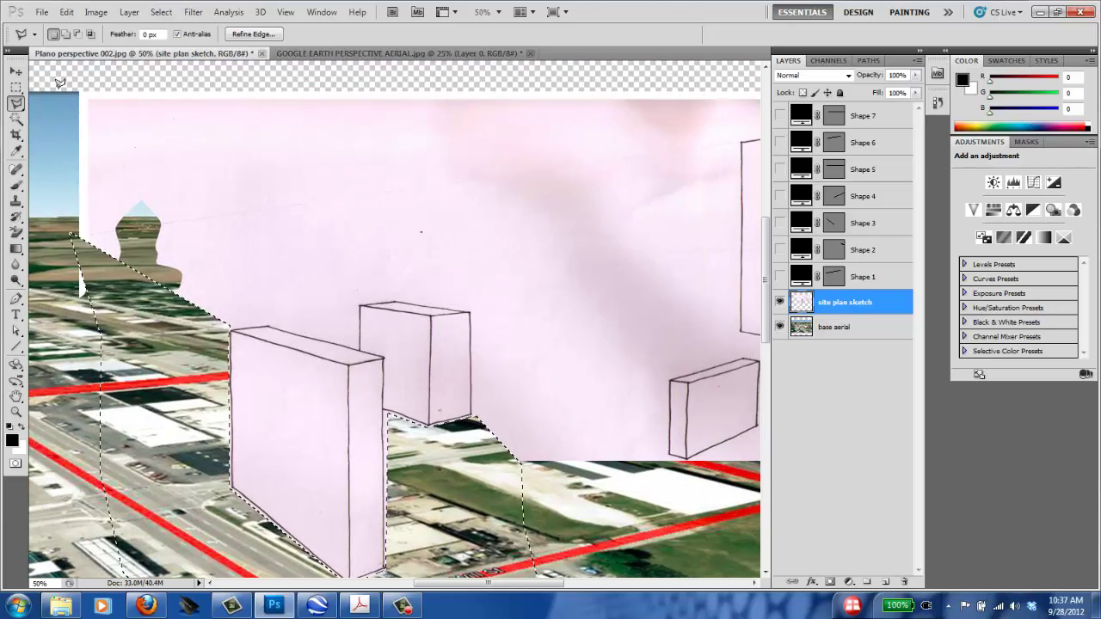
click(215, 78)
click(465, 120)
click(563, 303)
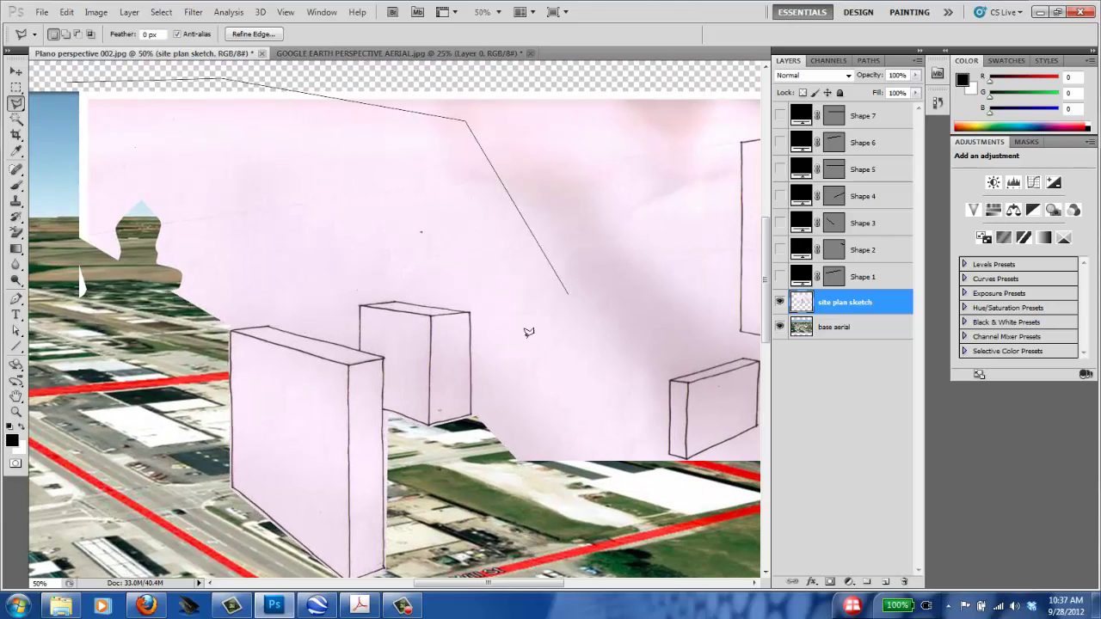
click(529, 477)
click(471, 418)
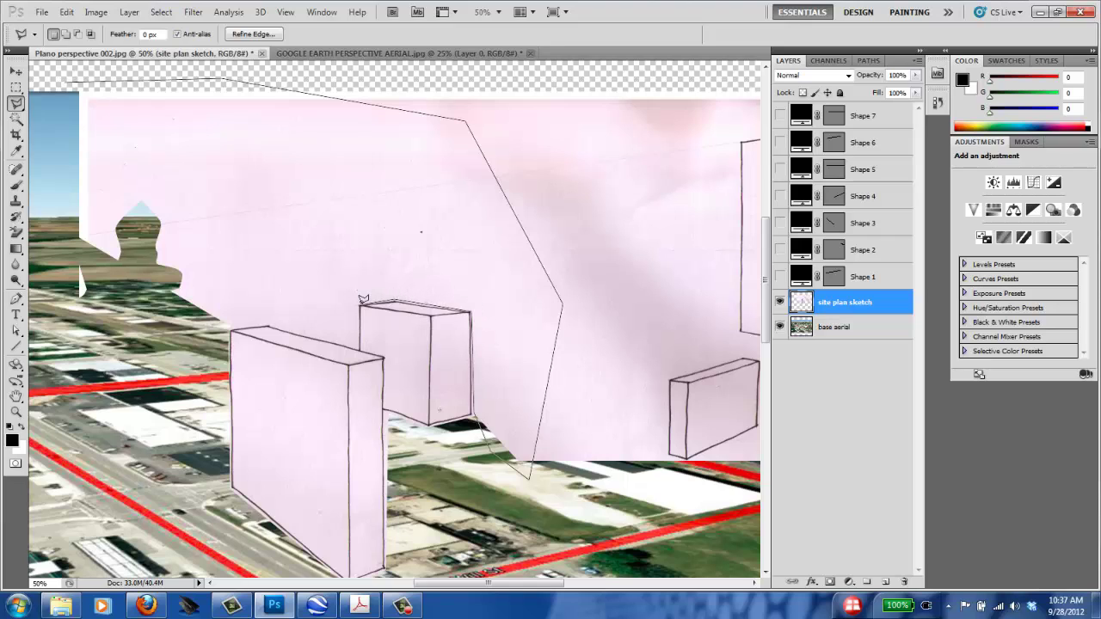
click(358, 346)
click(65, 80)
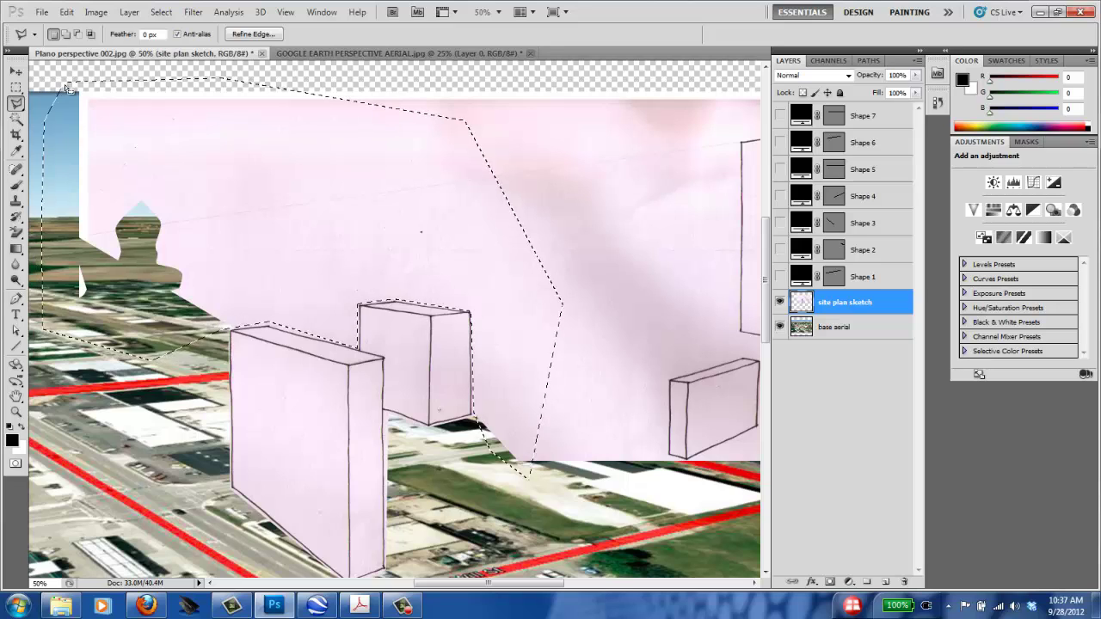
key(Delete)
Clear the selection and review the right part of the sketch.
key(ctrl+d)
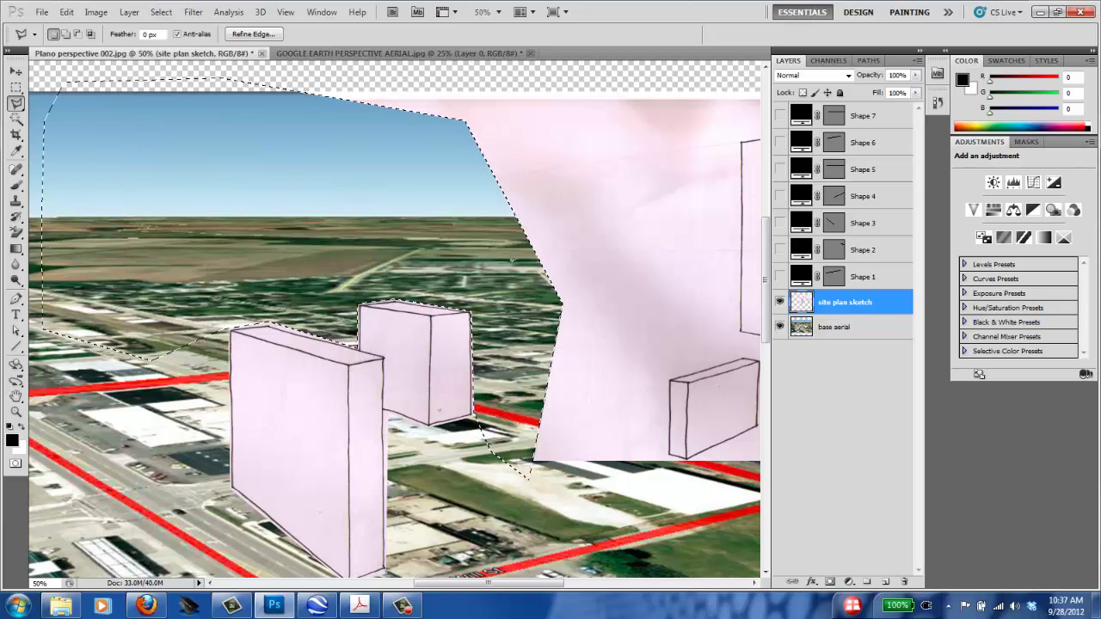
mouse_move(526, 308)
mouse_down()
mouse_move(326, 219)
mouse_move(279, 297)
mouse_up()
key(ctrl+shift+d)
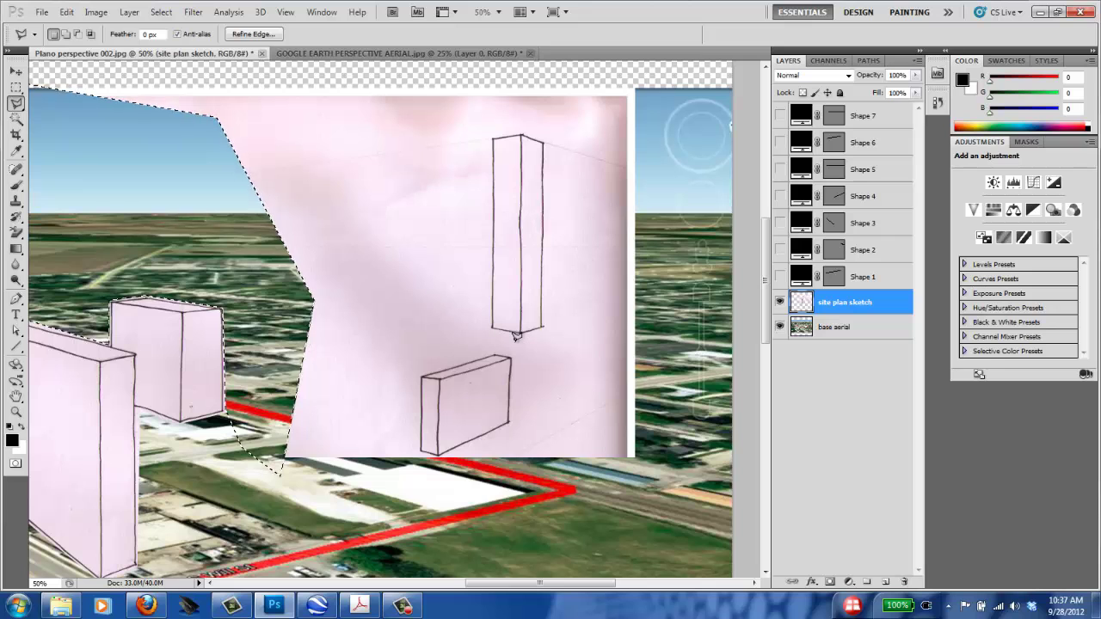
key(ctrl+d)
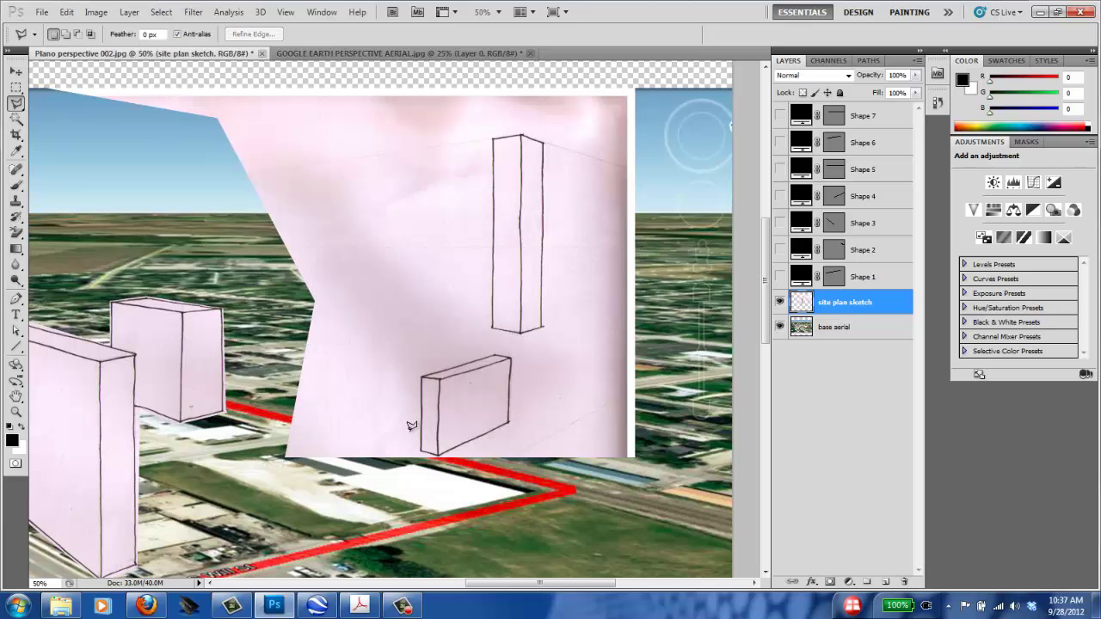
Zoom in on the low box and trace a polygonal selection along its base and the paper to its right.
scroll(411, 425, up, 1)
scroll(411, 425, up, 1)
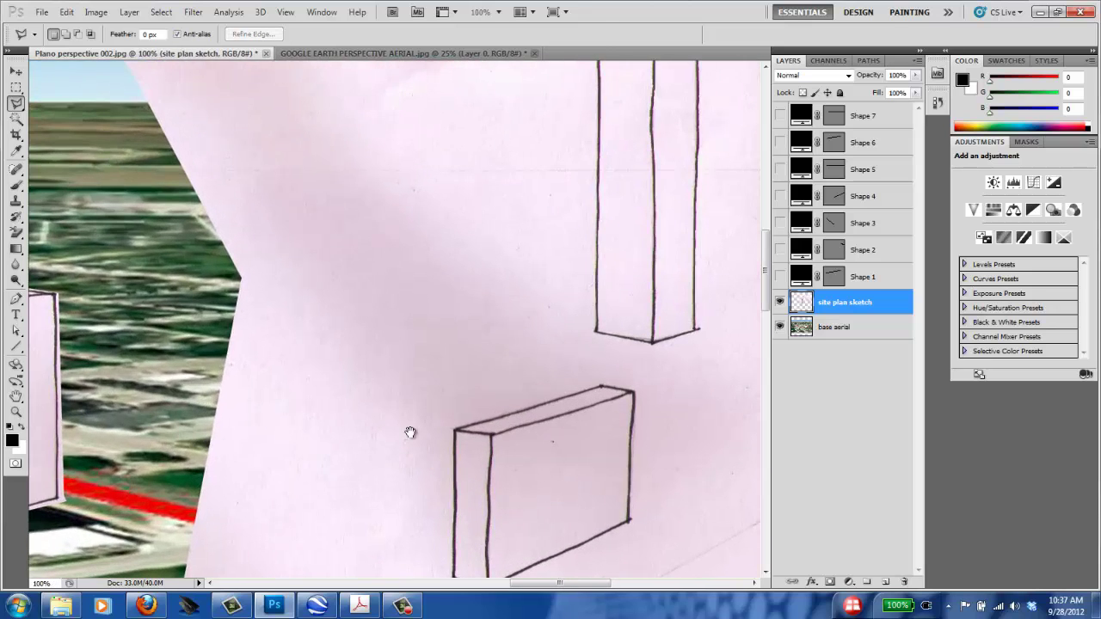
drag(411, 425, 248, 201)
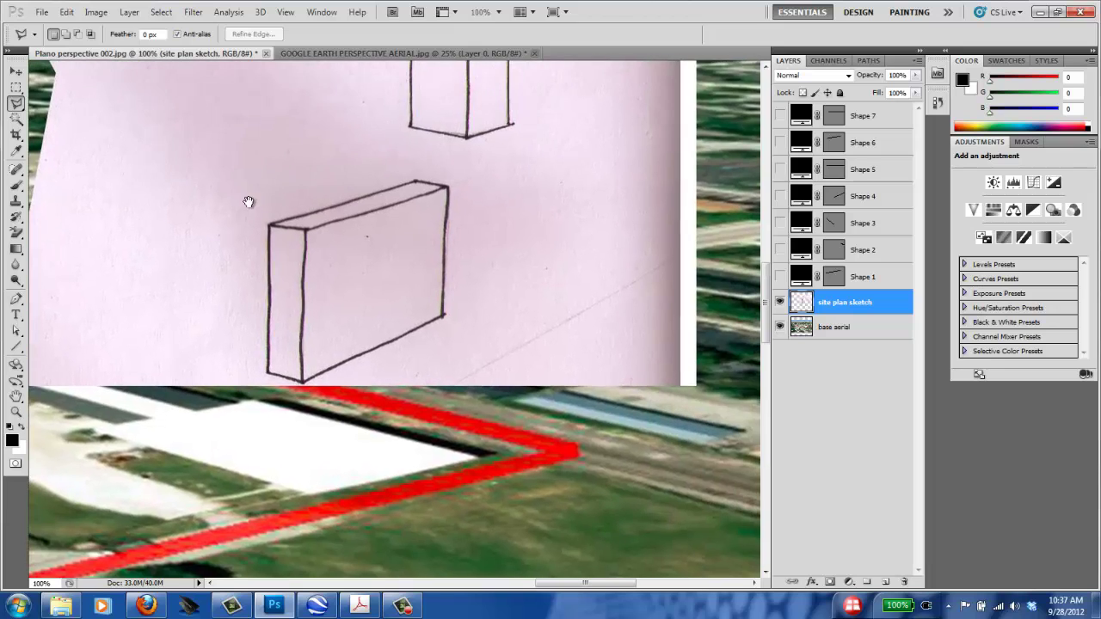
click(305, 380)
click(443, 316)
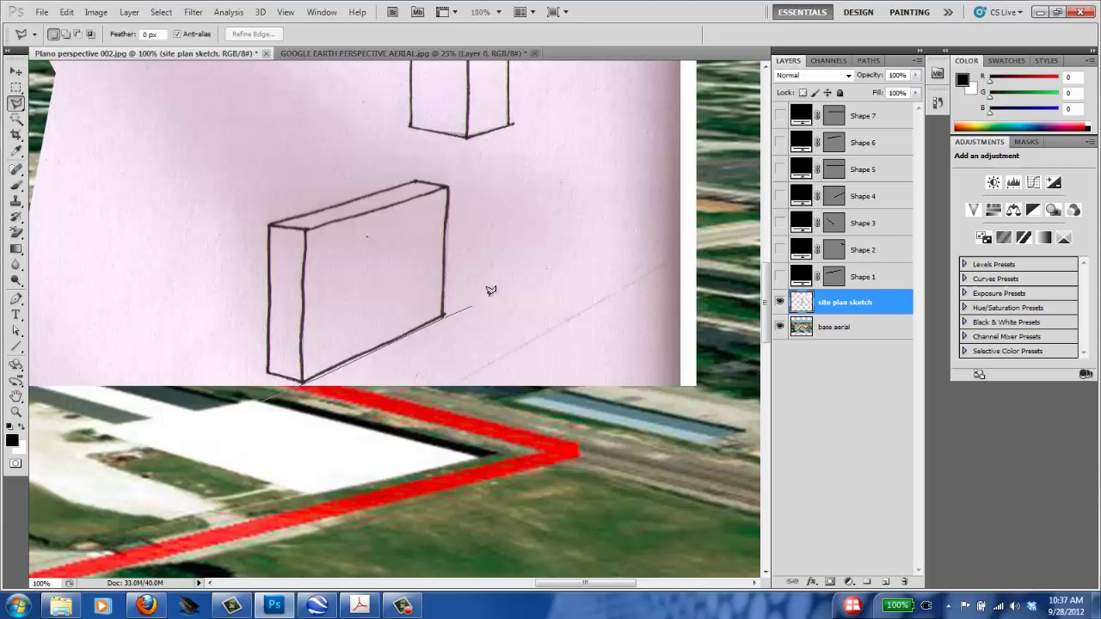
click(520, 246)
click(627, 234)
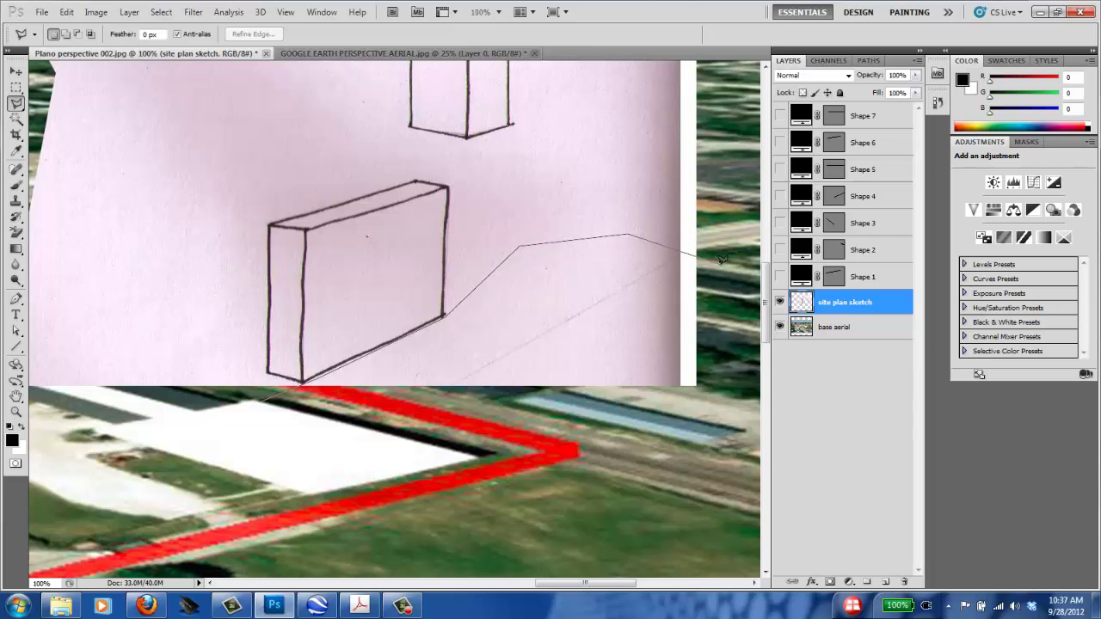
click(723, 268)
click(310, 459)
click(271, 424)
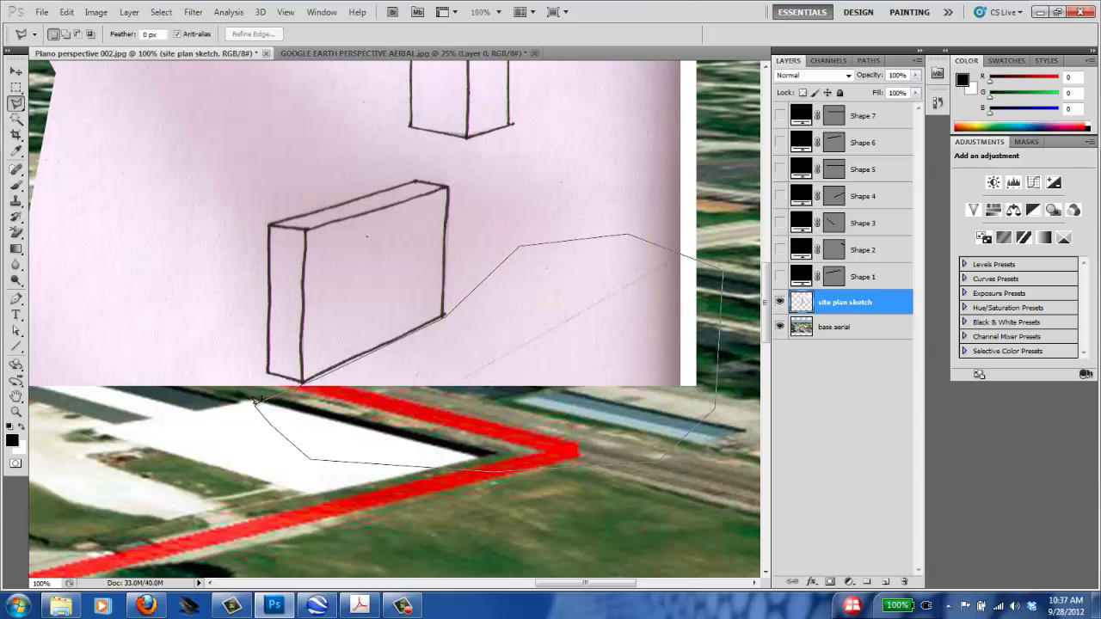
double_click(264, 400)
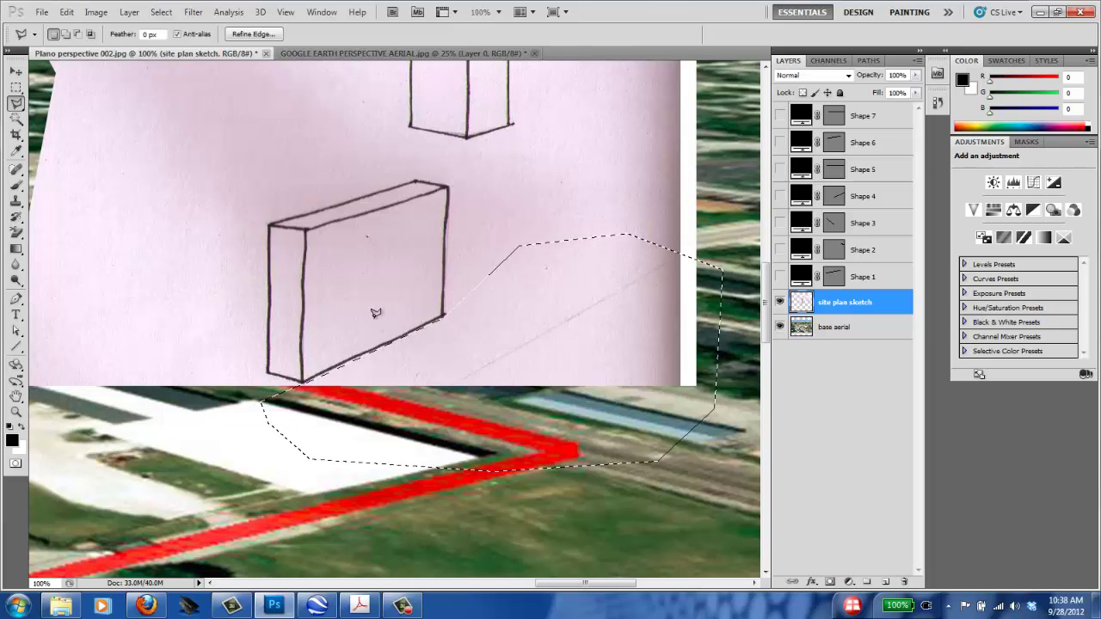
drag(472, 339, 422, 297)
drag(461, 337, 428, 285)
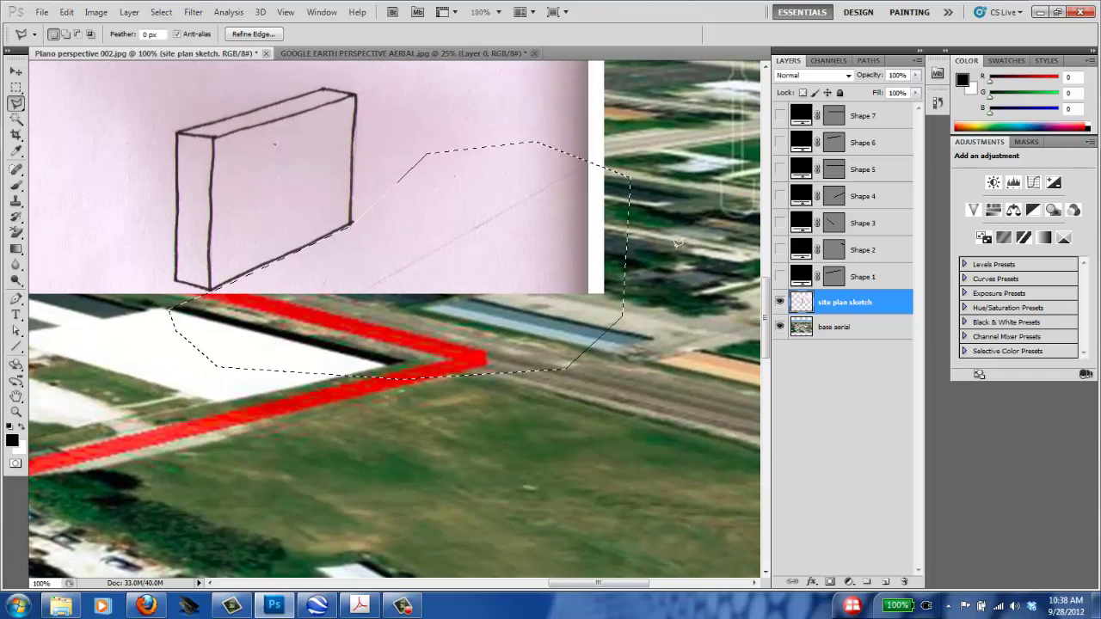
Open Refine Edge for the selection and lower its Feather value.
click(171, 15)
click(183, 150)
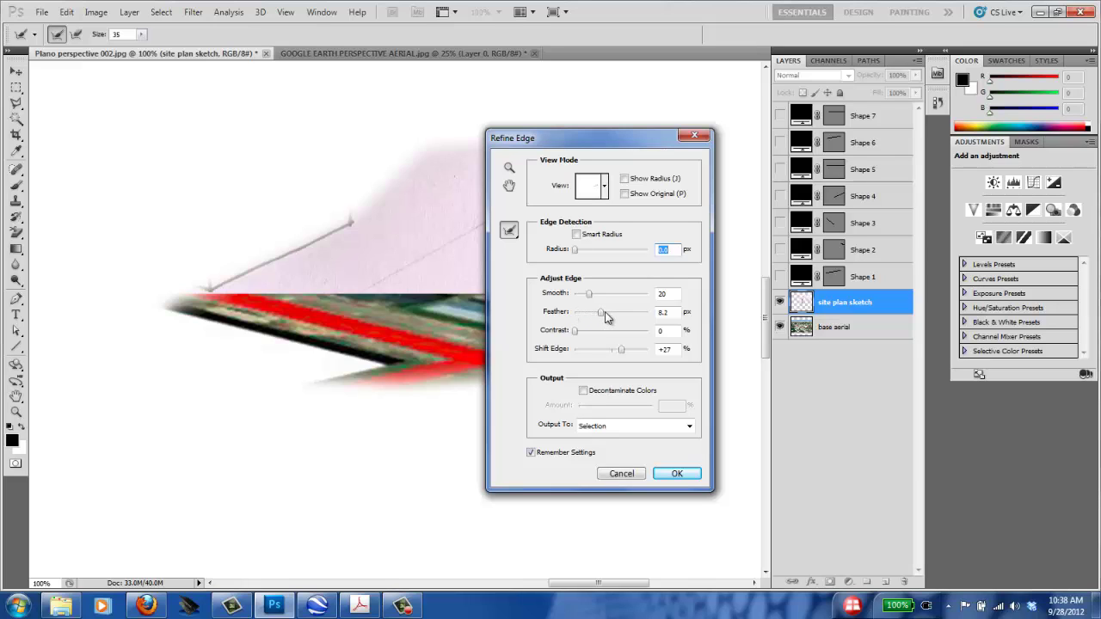
drag(573, 313, 494, 312)
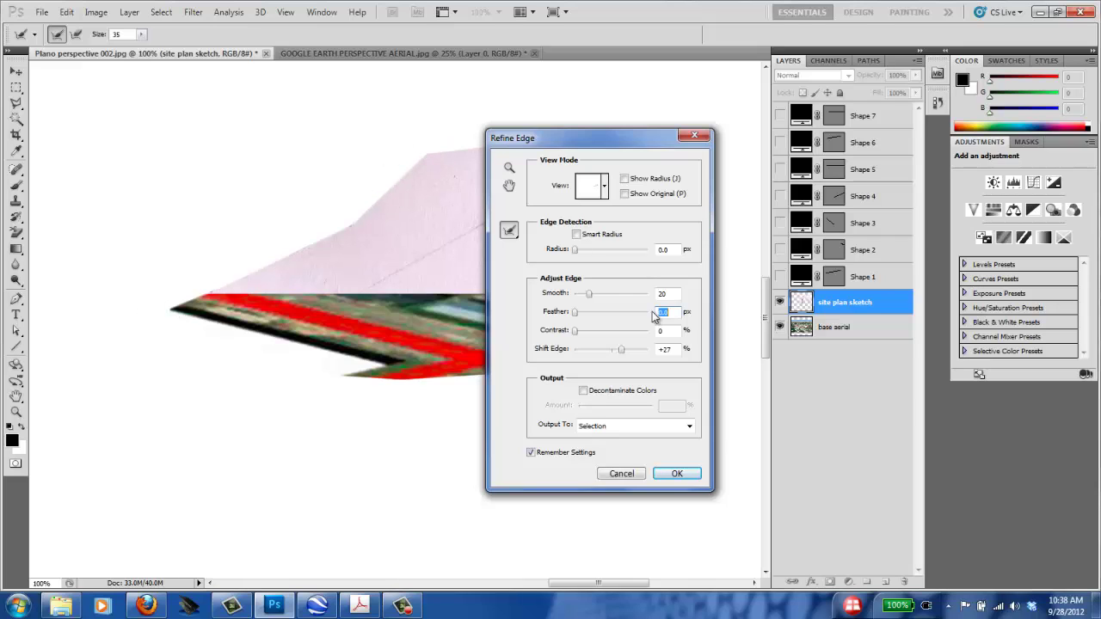
click(581, 314)
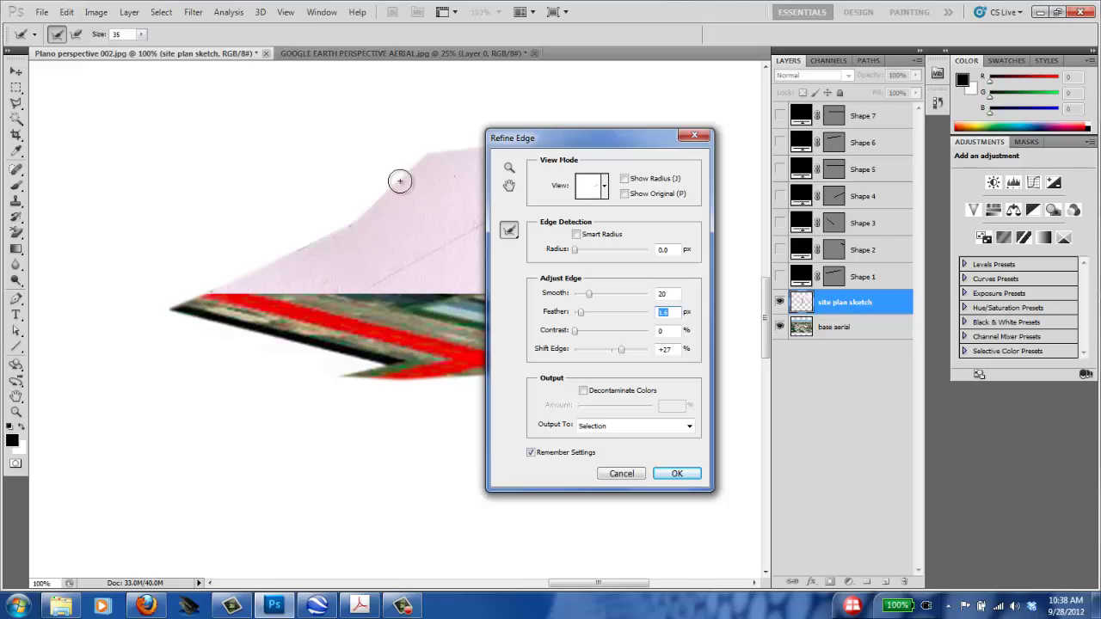
Cycle the Refine Edge view modes, settle on Overlay, and fine-tune Feather to about 3 px.
click(605, 187)
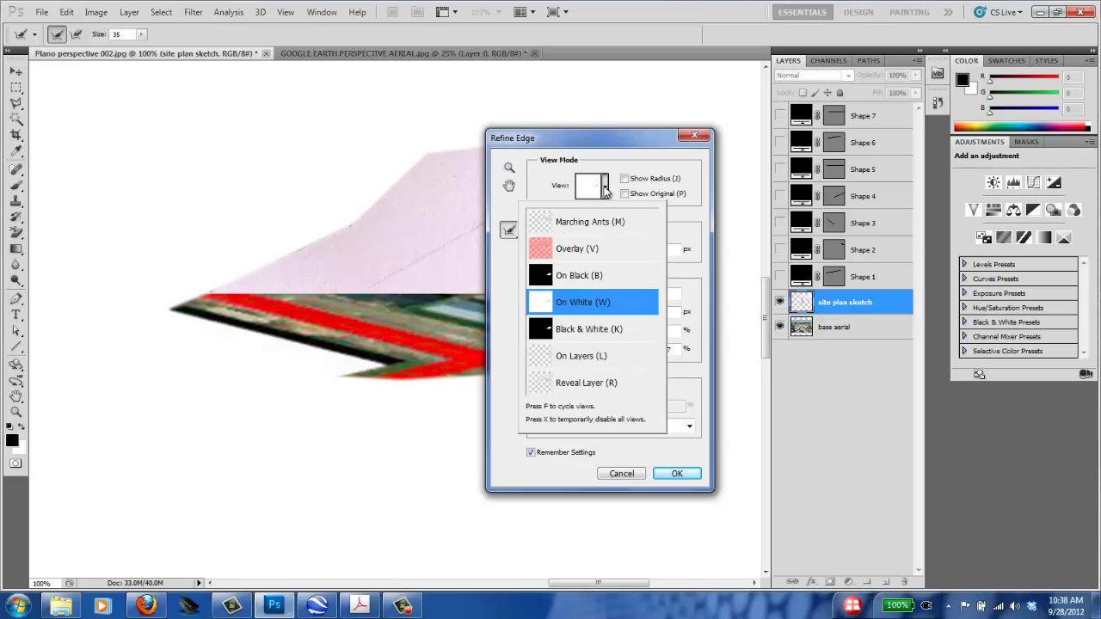
click(598, 249)
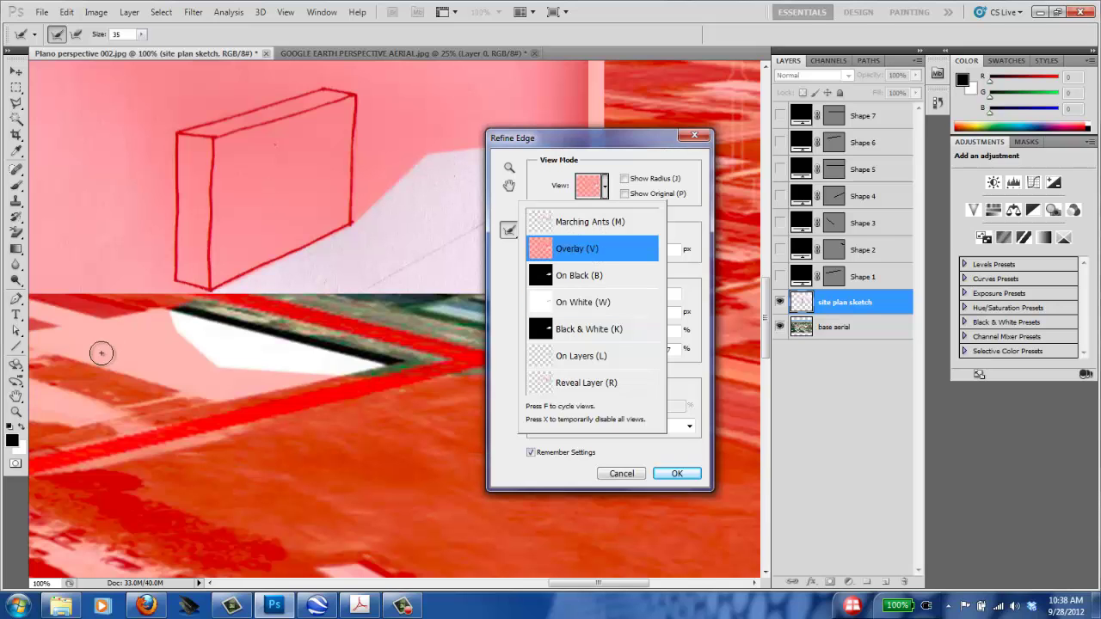
click(579, 276)
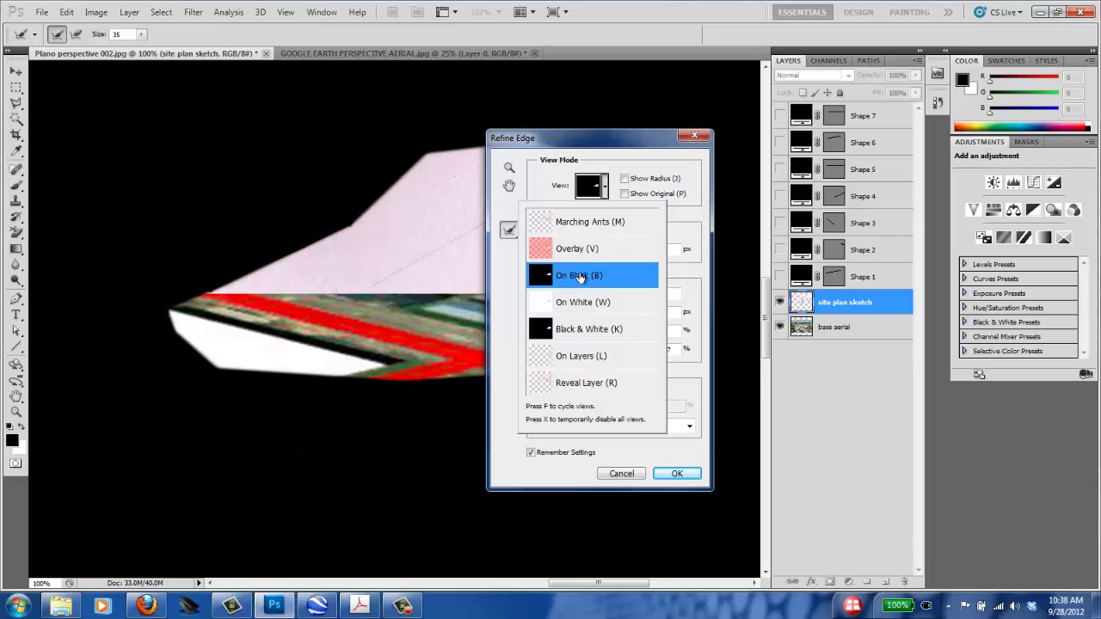
click(592, 304)
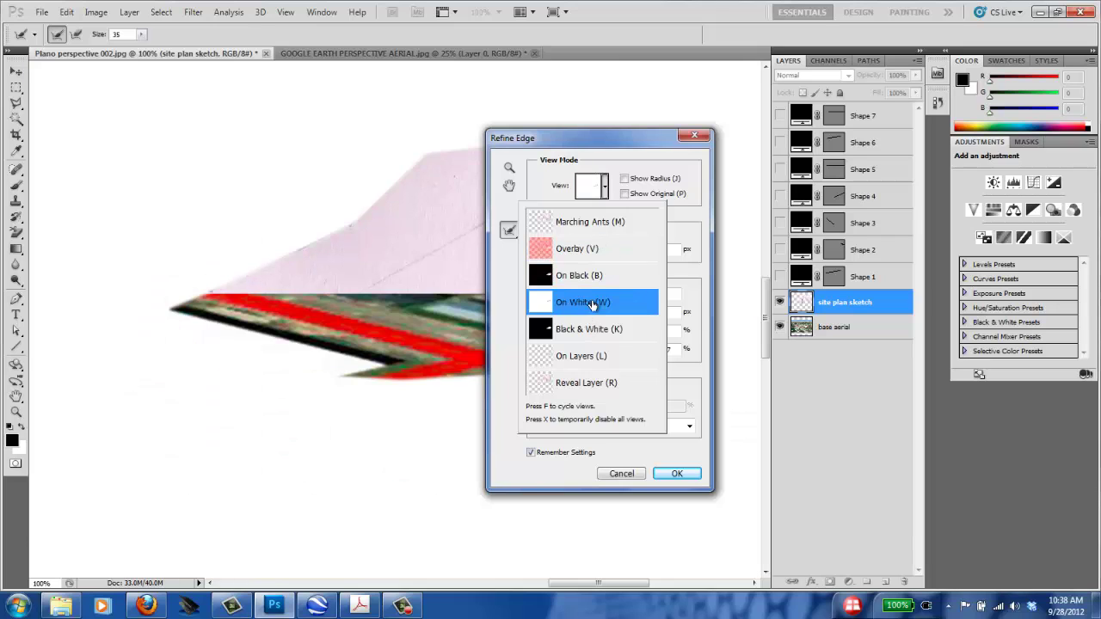
click(592, 340)
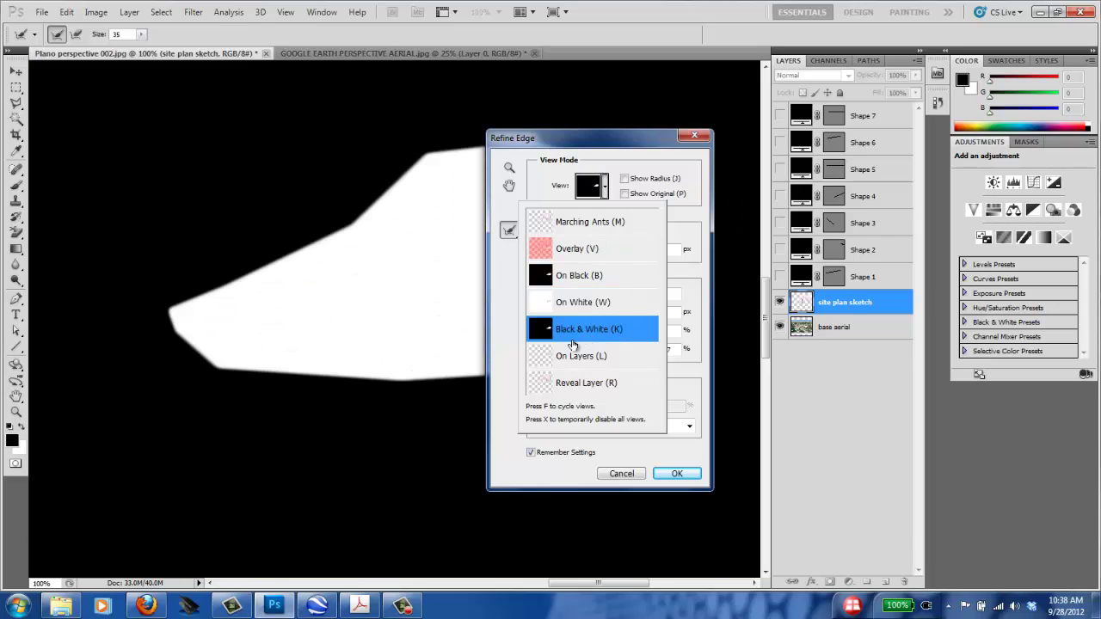
click(587, 382)
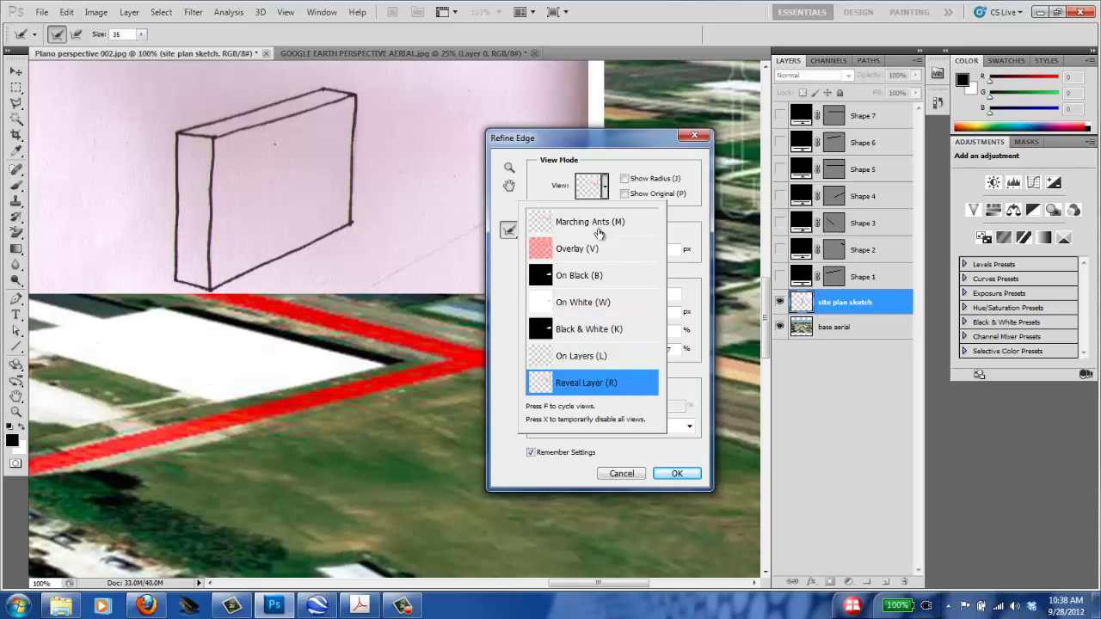
click(585, 226)
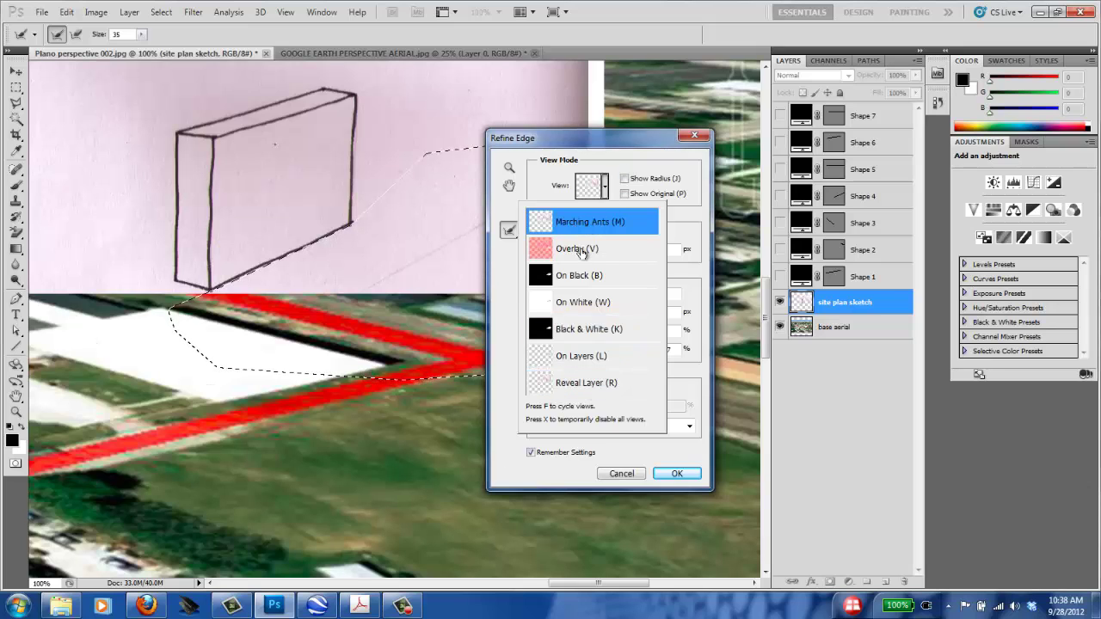
click(583, 306)
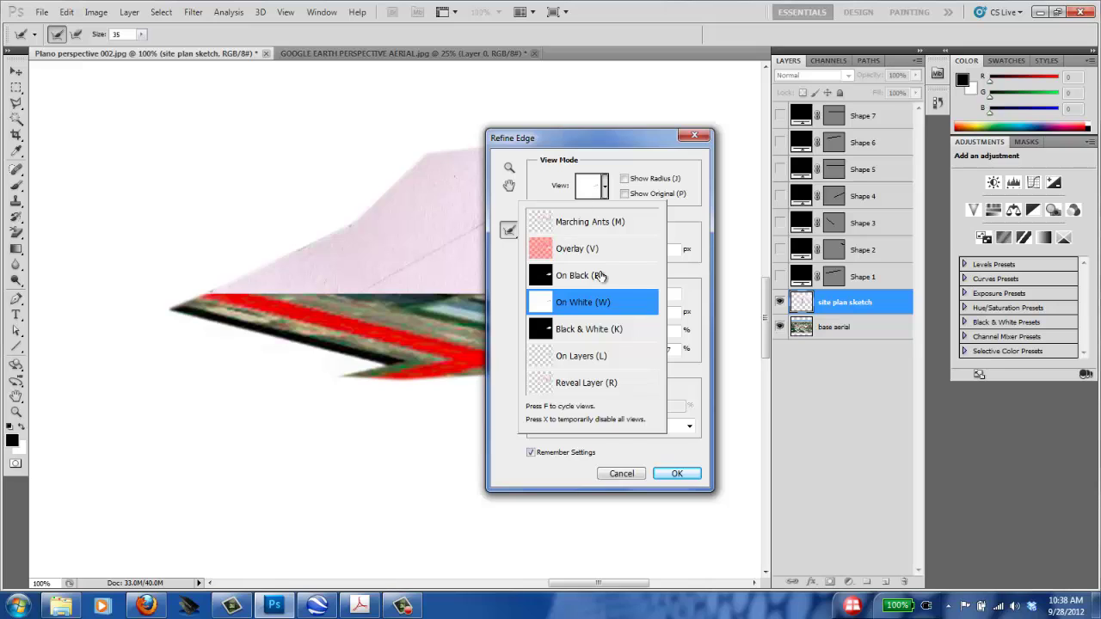
click(581, 251)
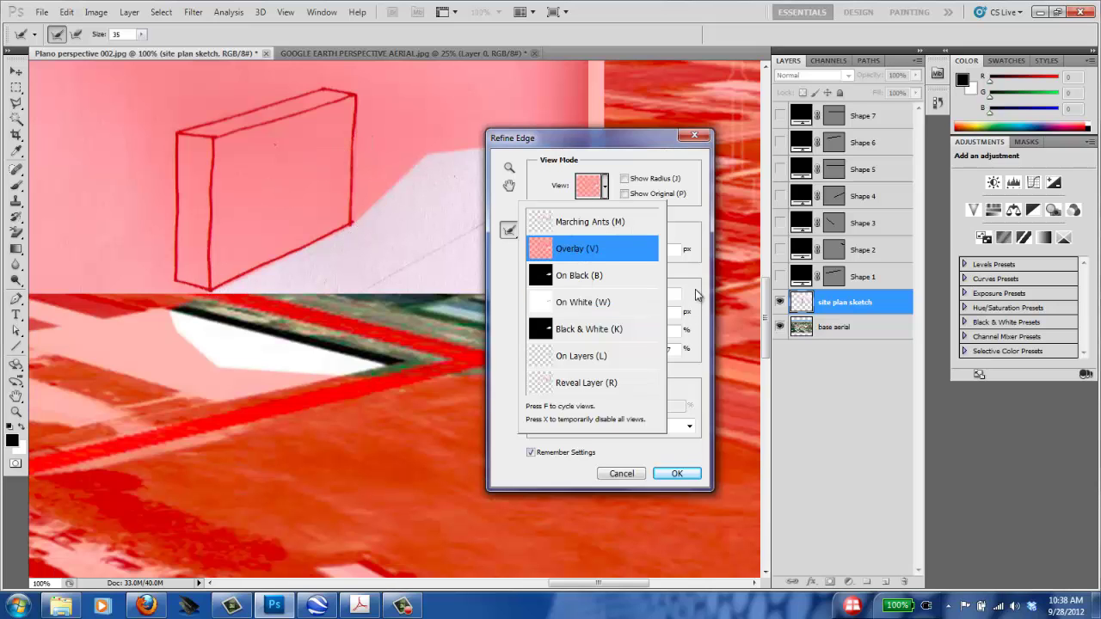
click(697, 295)
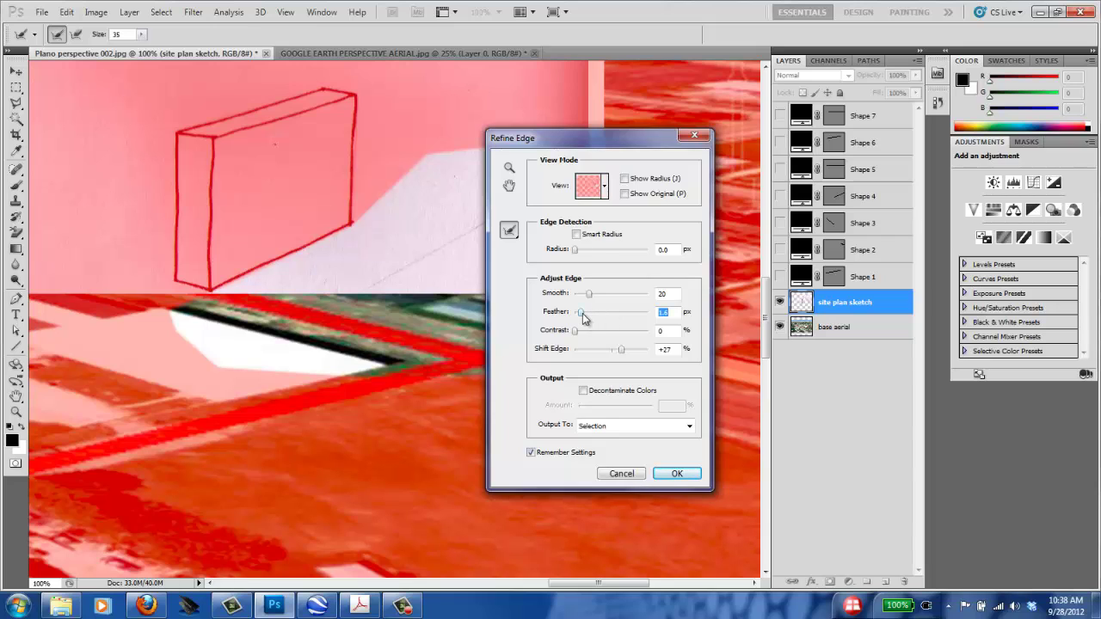
drag(581, 315, 600, 313)
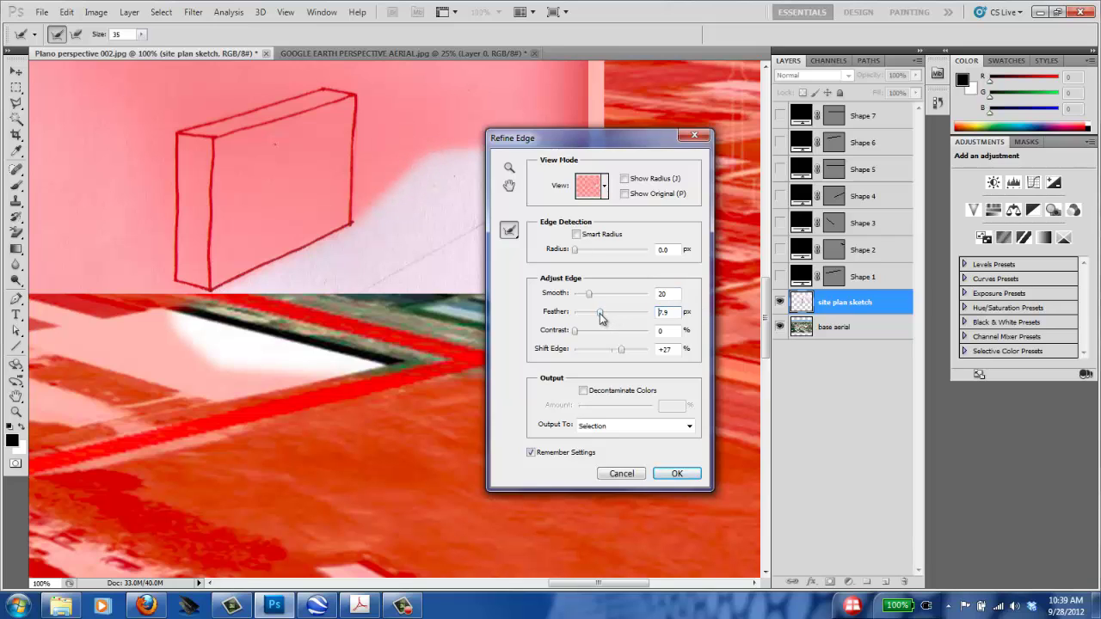
drag(591, 318, 587, 317)
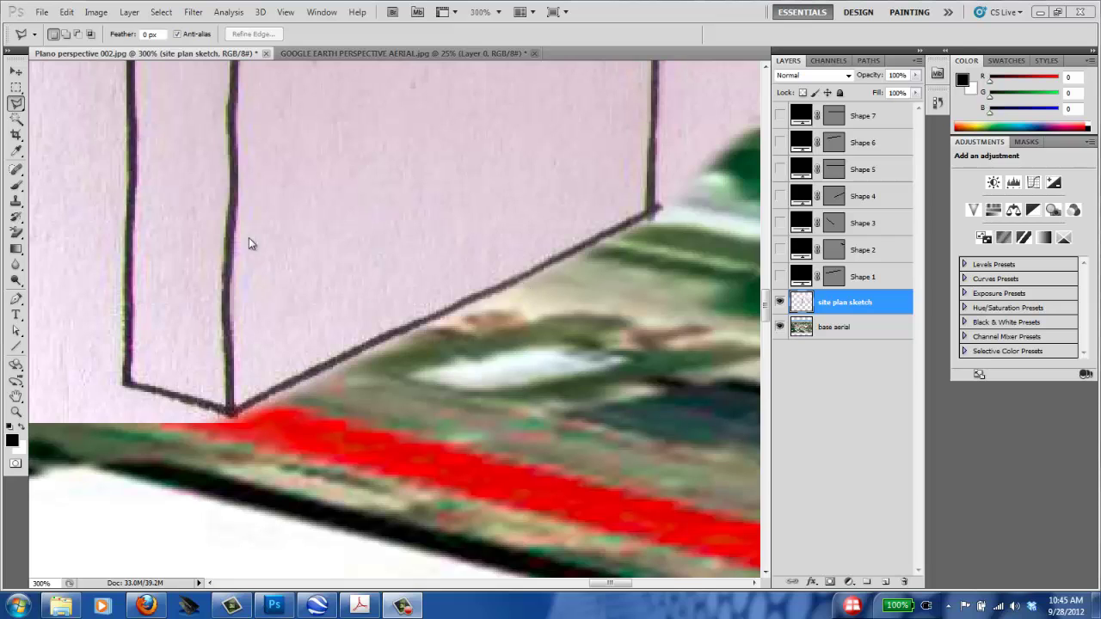
Zoom out and pan to bring the whole tall sketched box into view.
click(16, 71)
key(ctrl+minus)
key(ctrl+minus)
key(ctrl+minus)
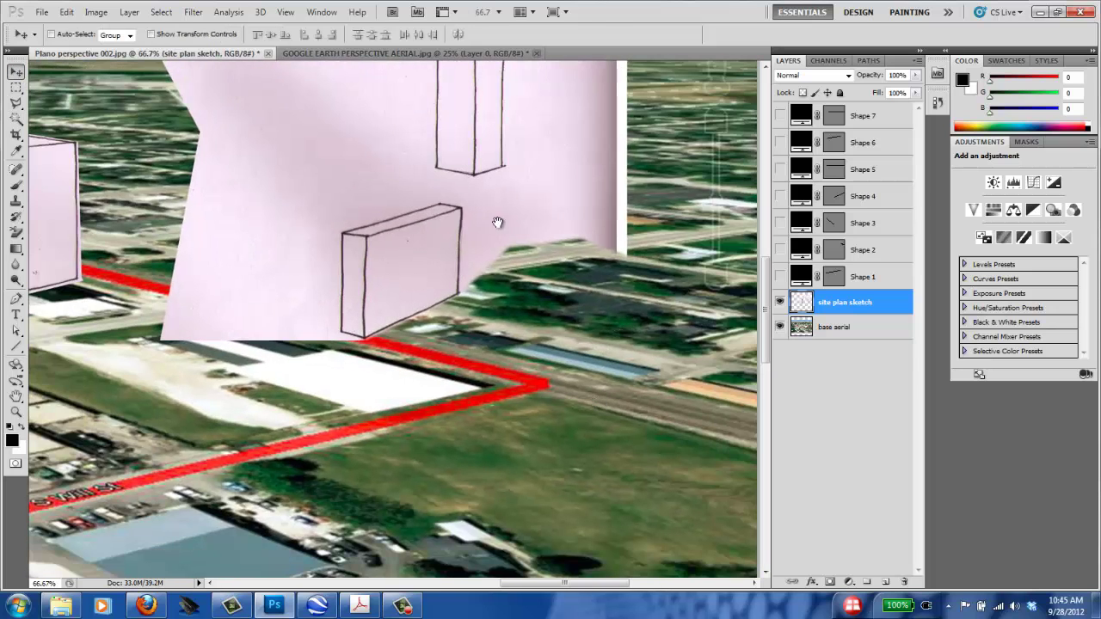
mouse_move(498, 227)
mouse_down()
mouse_move(511, 423)
mouse_move(505, 408)
mouse_up()
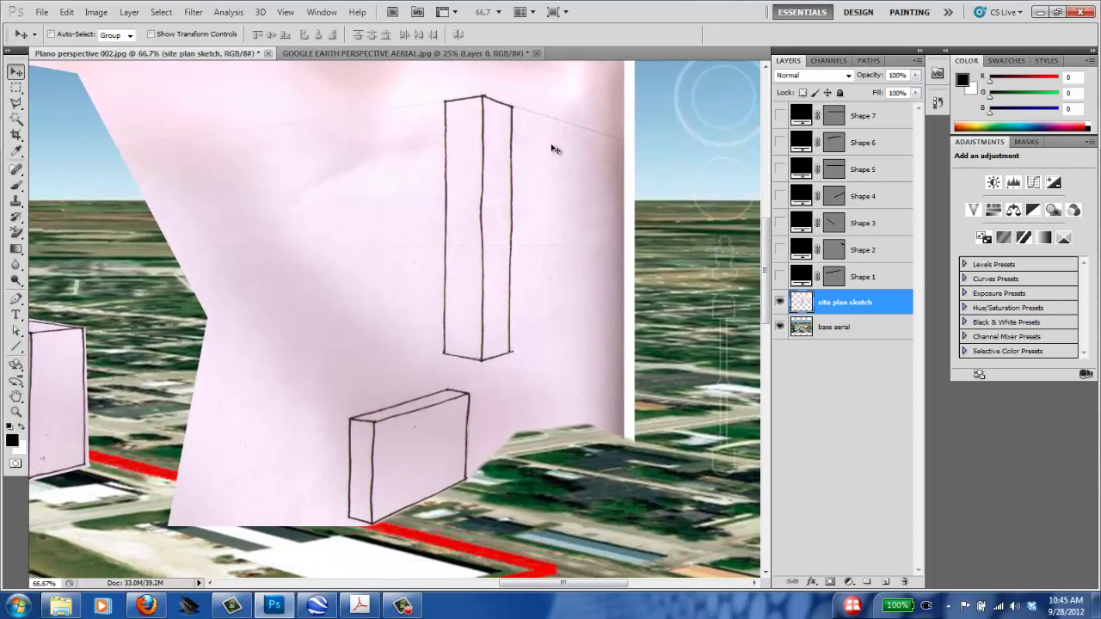
Trace a polygonal outline around the leftover paper beside the tall and low boxes.
click(15, 102)
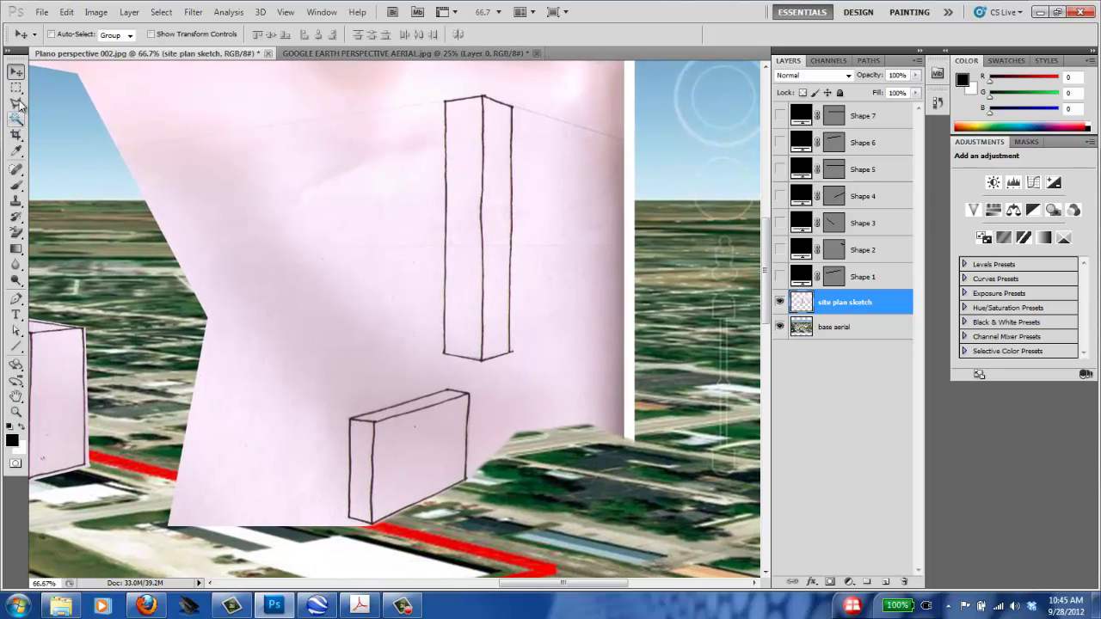
click(513, 100)
click(512, 353)
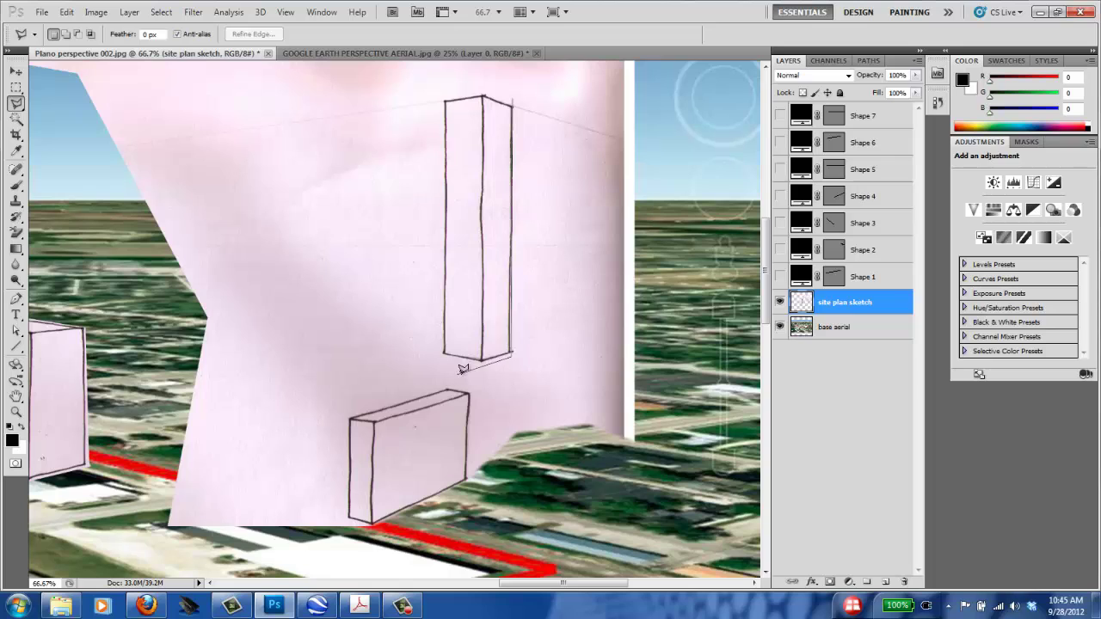
click(475, 359)
click(471, 482)
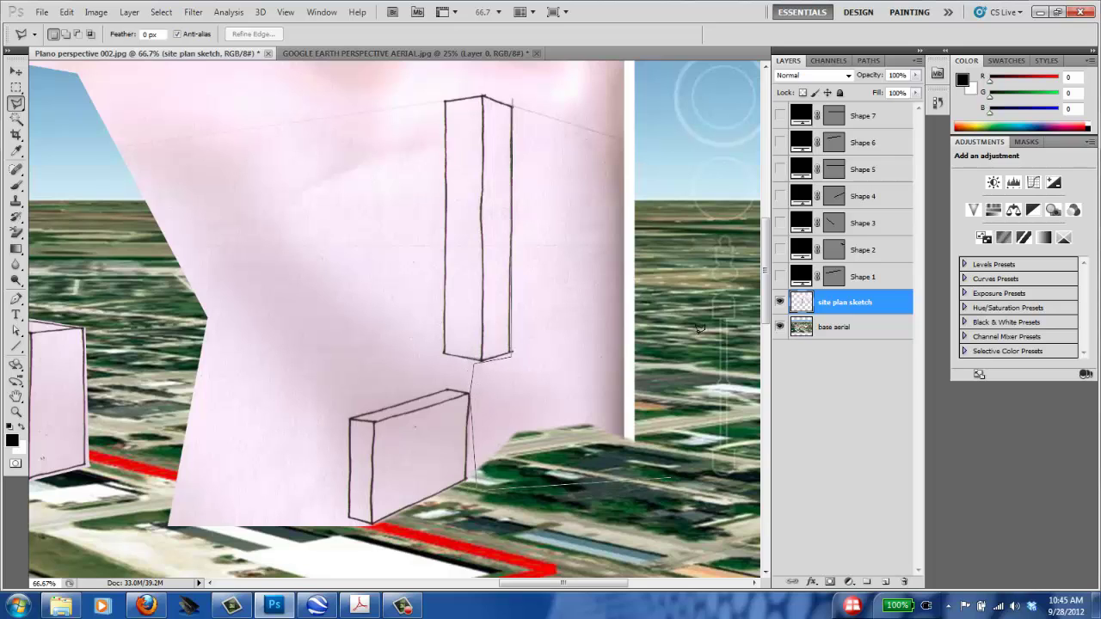
click(684, 449)
click(692, 276)
click(671, 167)
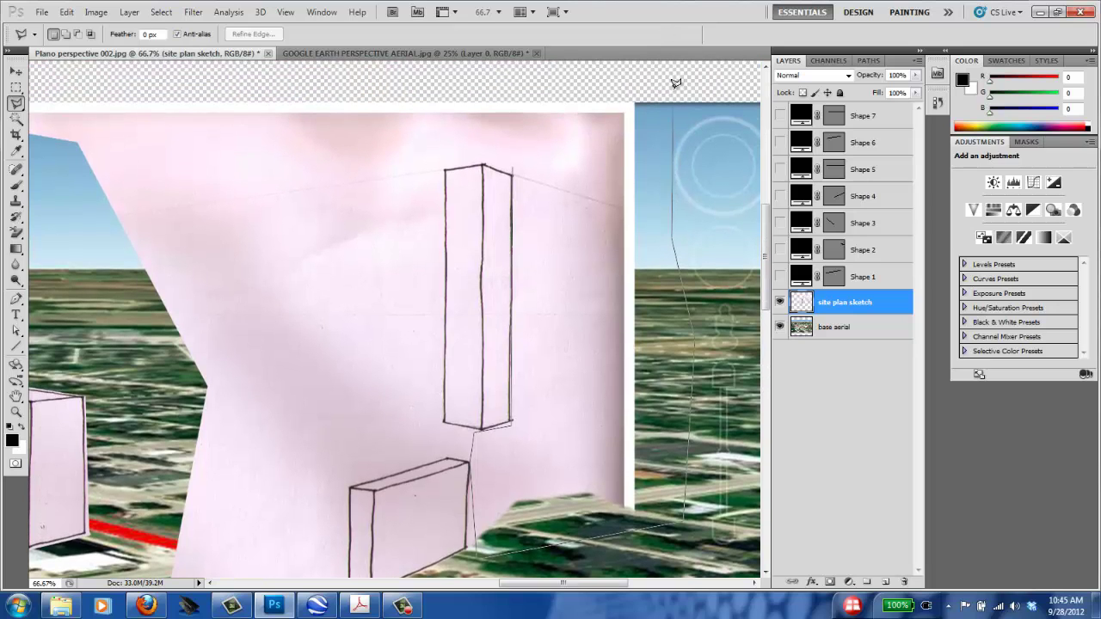
click(670, 81)
click(91, 102)
click(47, 230)
click(327, 162)
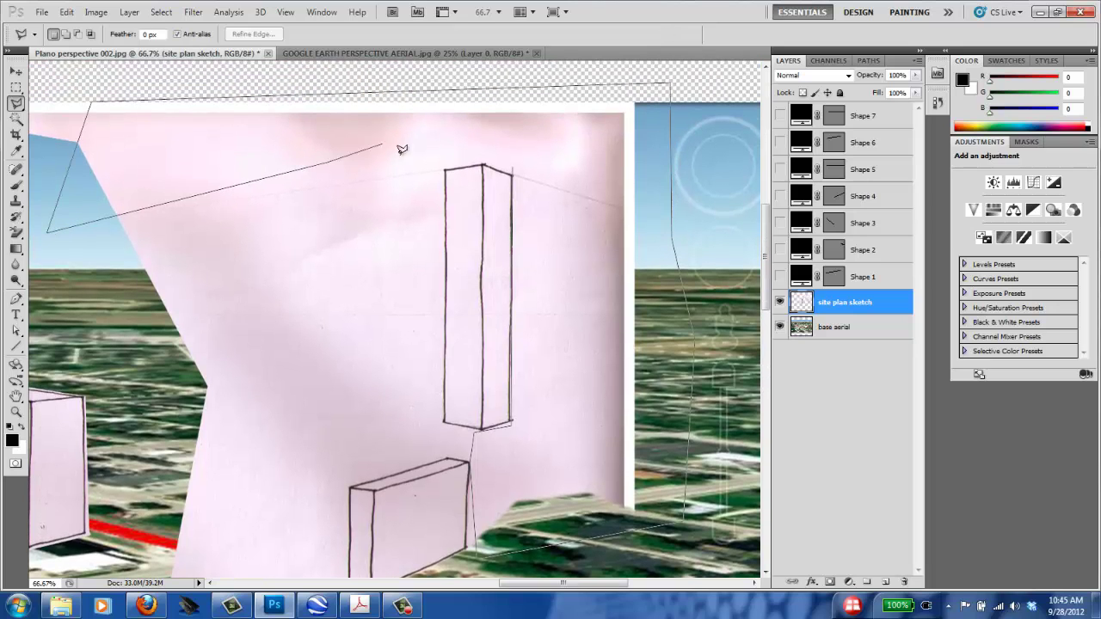
click(437, 171)
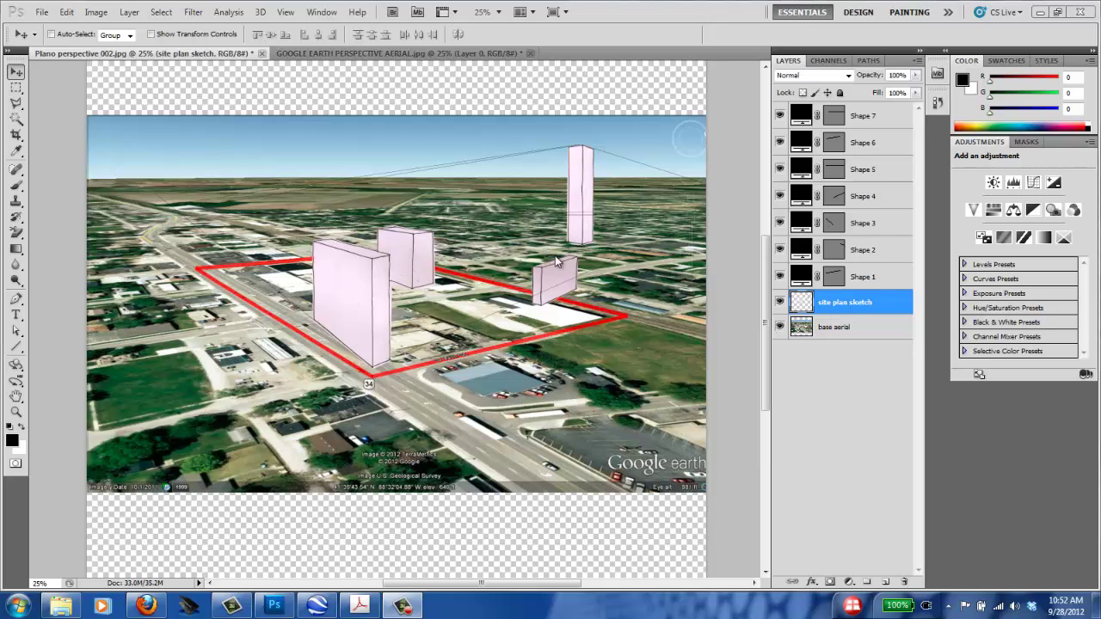
Delete the seven Shape layers, Shape 1 through Shape 7.
click(882, 277)
shift+click(889, 120)
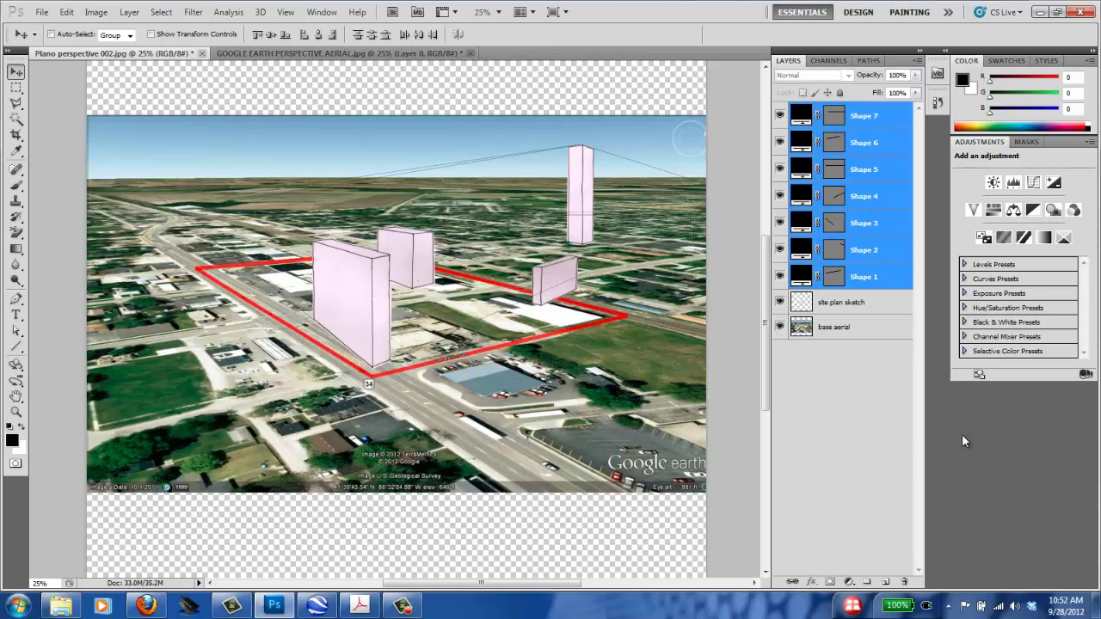
drag(870, 283, 903, 583)
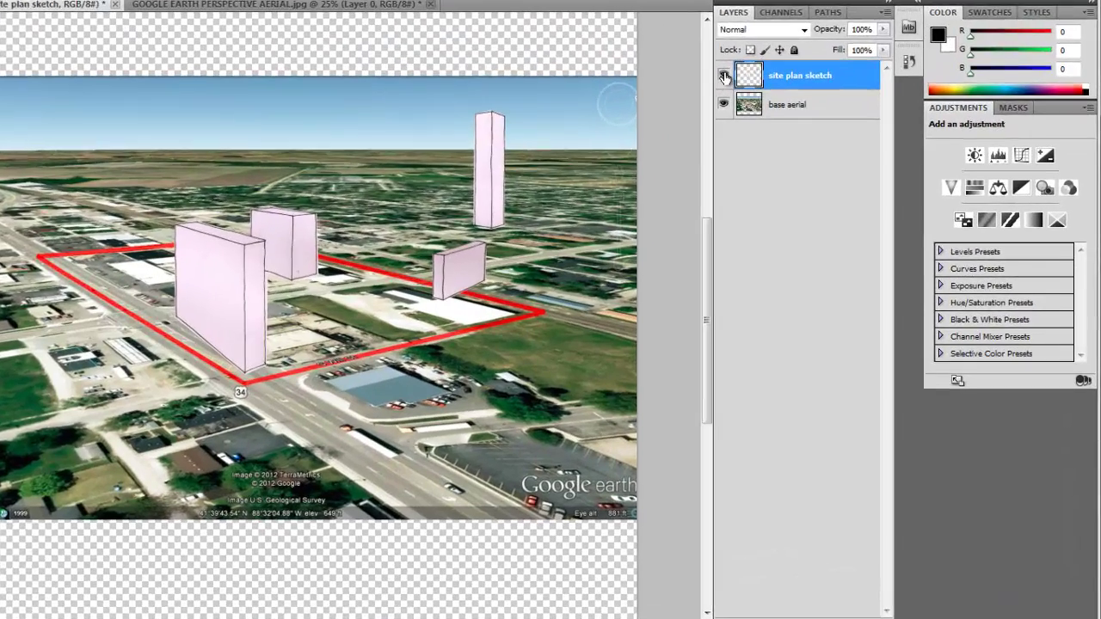
Toggle the sketch and aerial visibility to compare, then nudge the sketch up-right over the site.
click(780, 114)
click(701, 58)
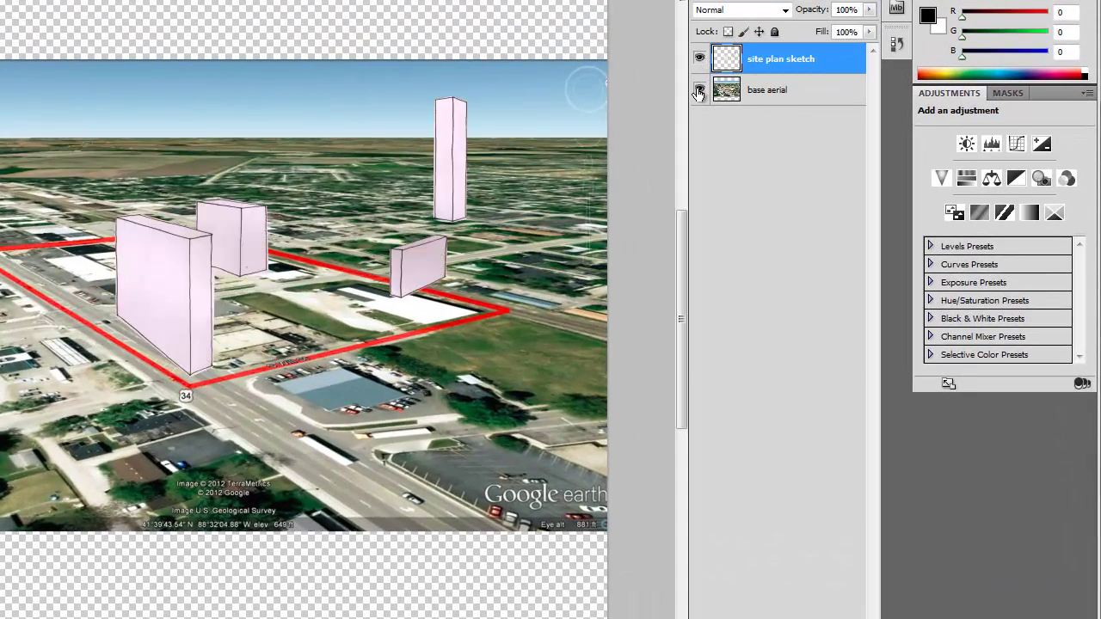
click(700, 90)
click(700, 90)
mouse_move(239, 289)
mouse_down()
mouse_move(204, 272)
mouse_move(264, 272)
mouse_up()
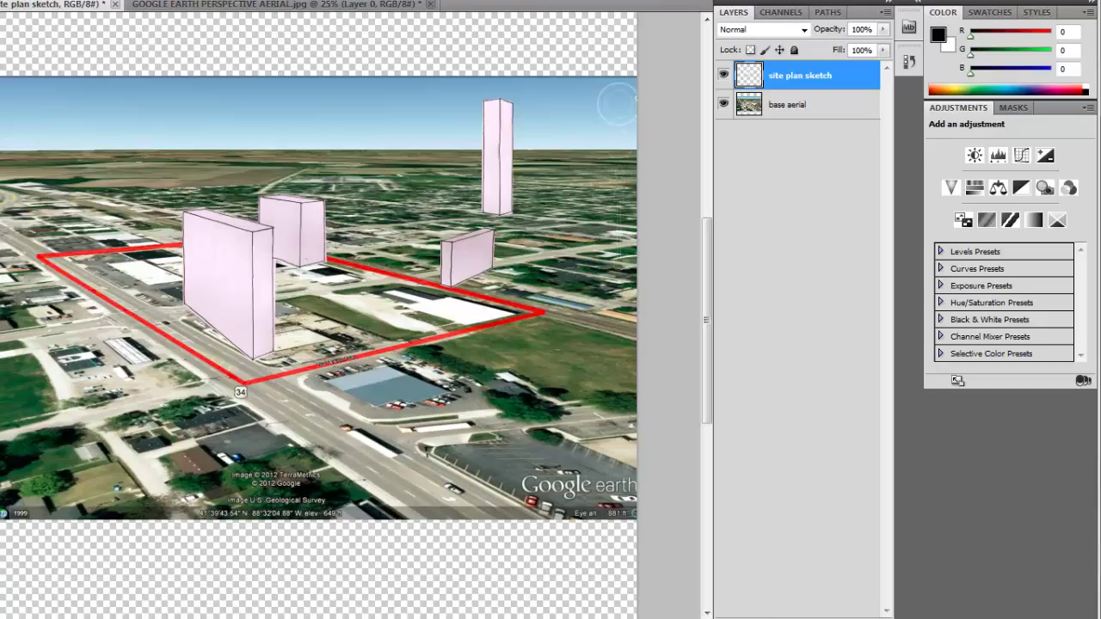
click(66, 12)
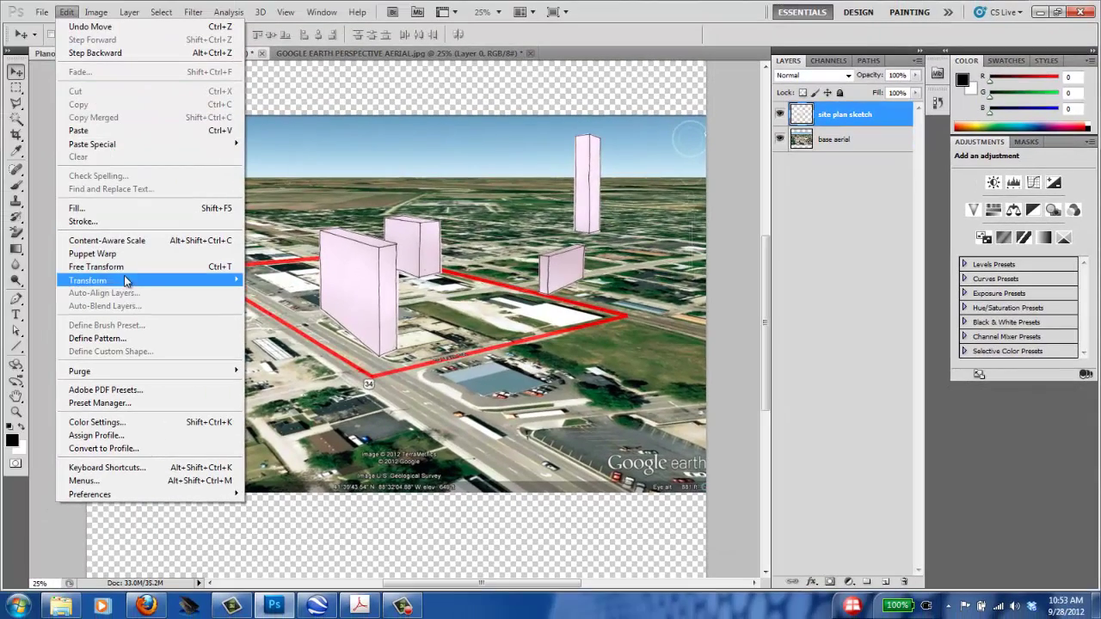
Free Transform the sketch layer down to 92.02% and commit the scaling.
click(96, 267)
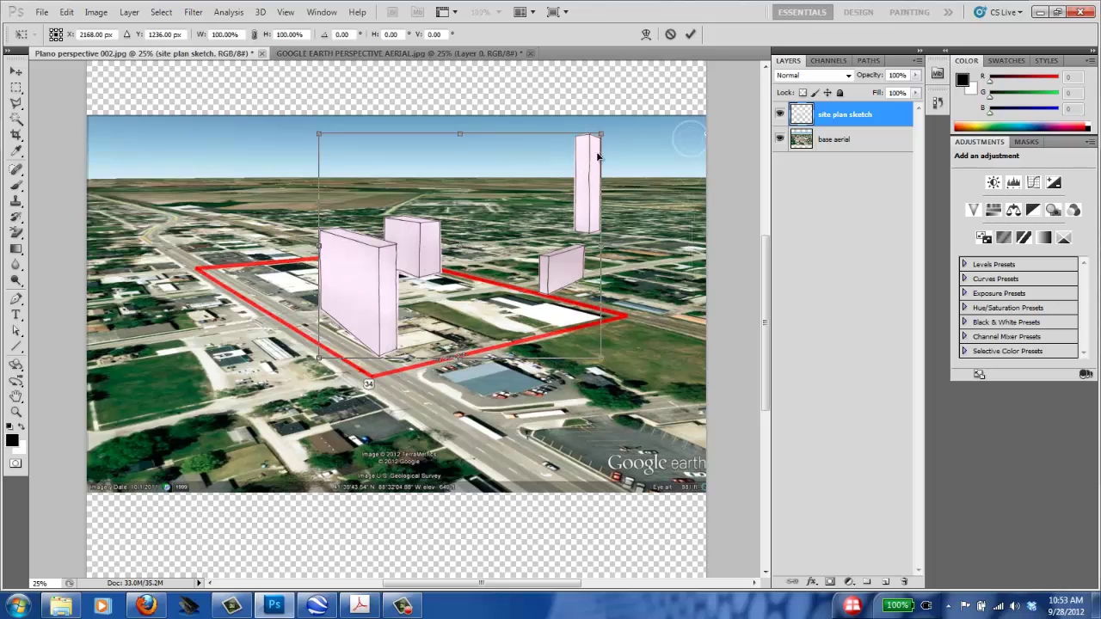
mouse_move(604, 135)
mouse_down()
mouse_move(559, 179)
mouse_move(588, 167)
mouse_up()
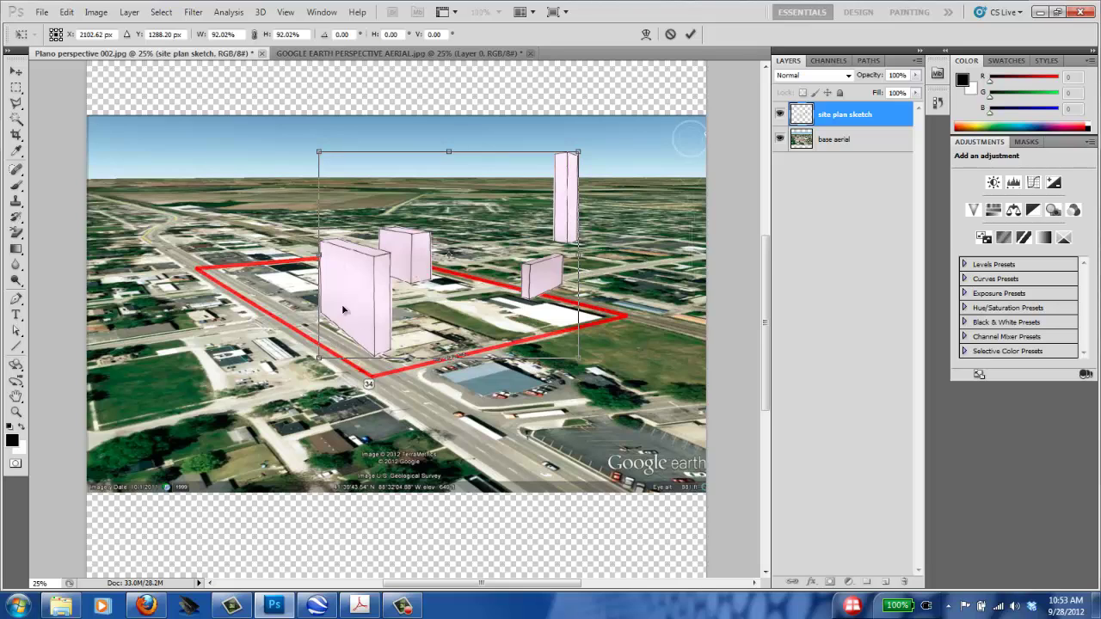
key(Return)
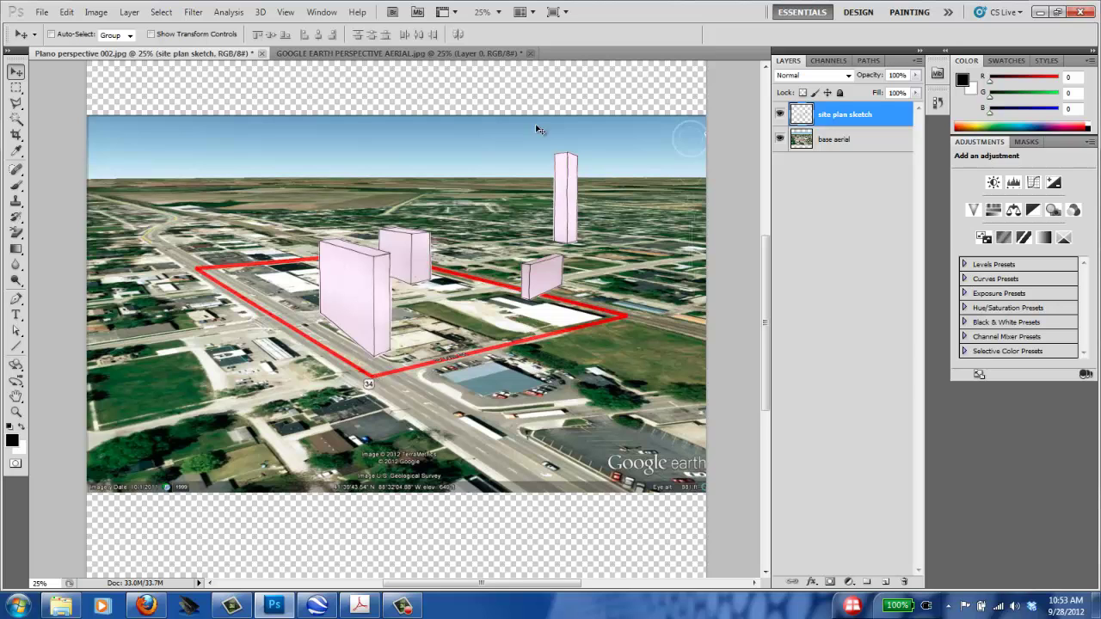
click(160, 12)
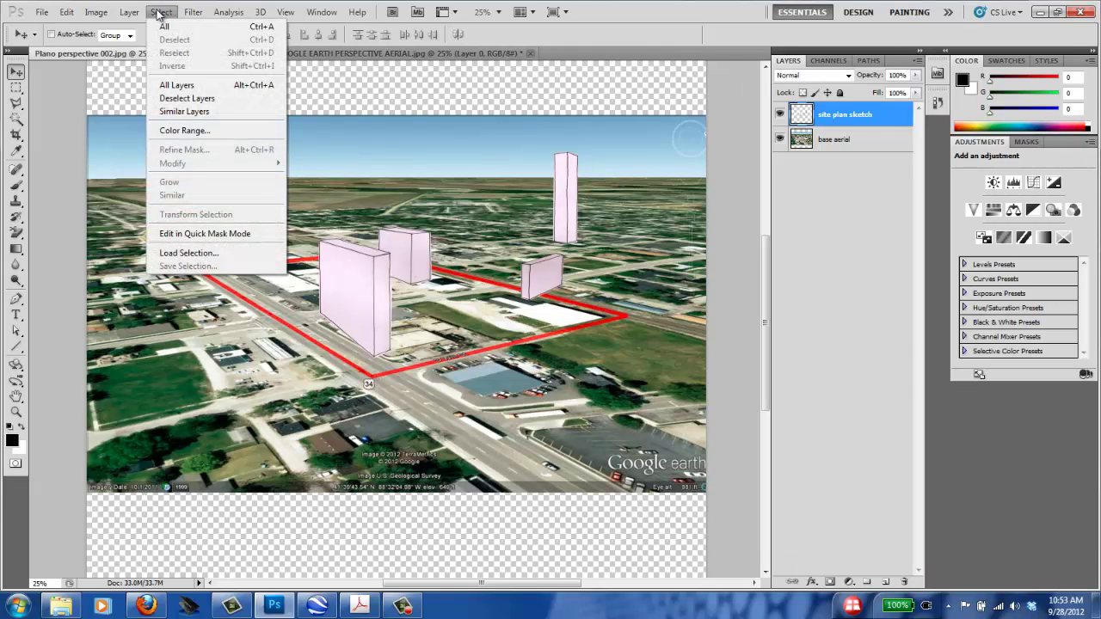
mouse_move(66, 12)
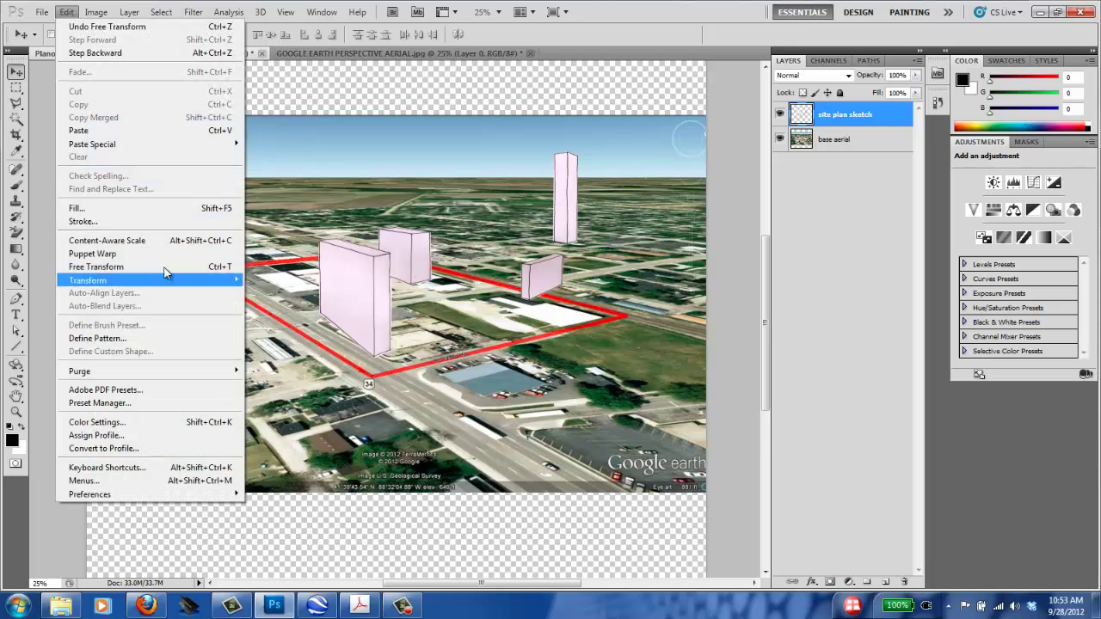
click(155, 266)
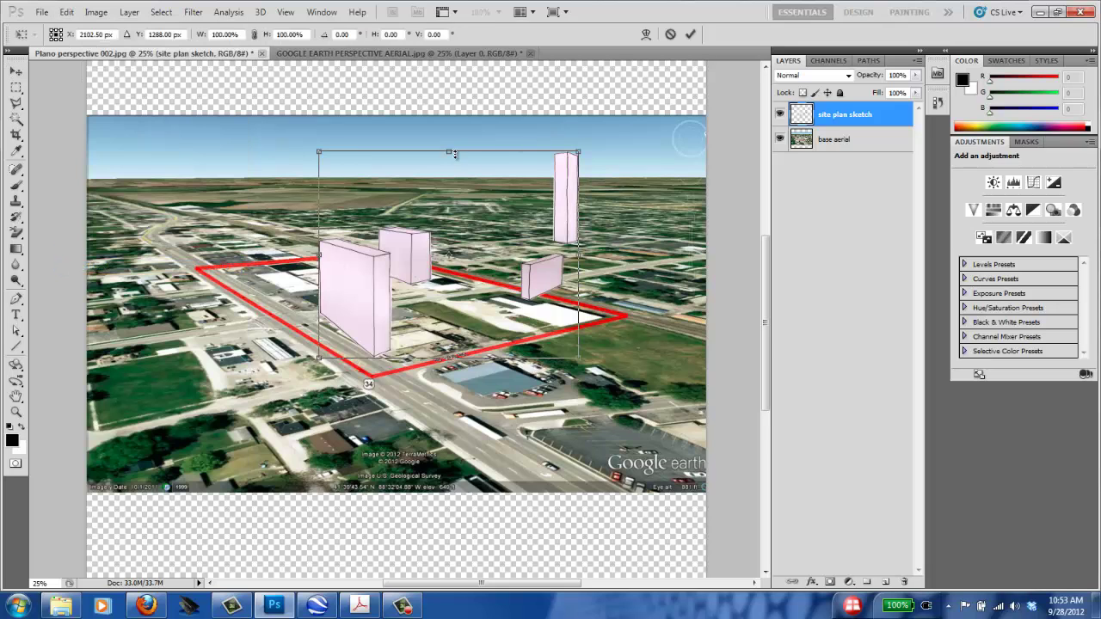
drag(448, 153, 468, 178)
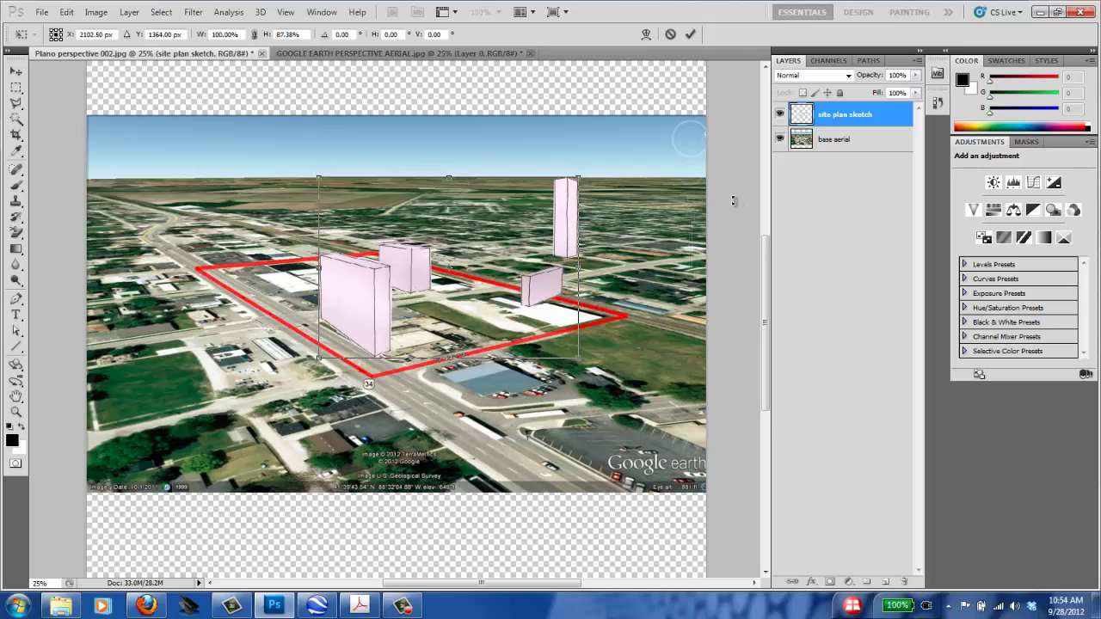
key(Return)
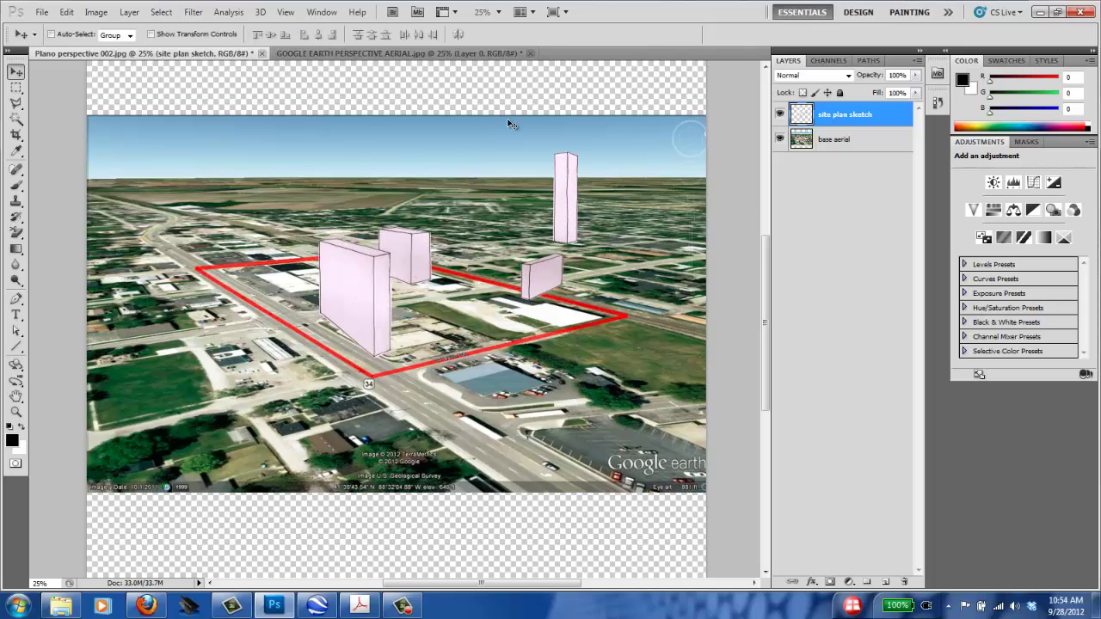
click(68, 13)
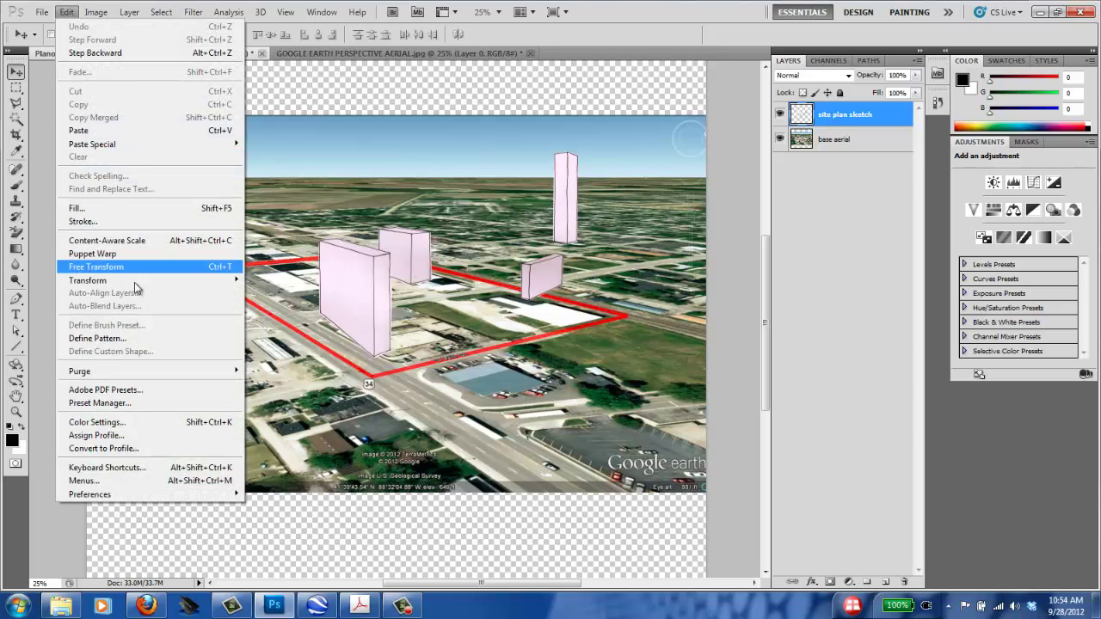
mouse_move(156, 281)
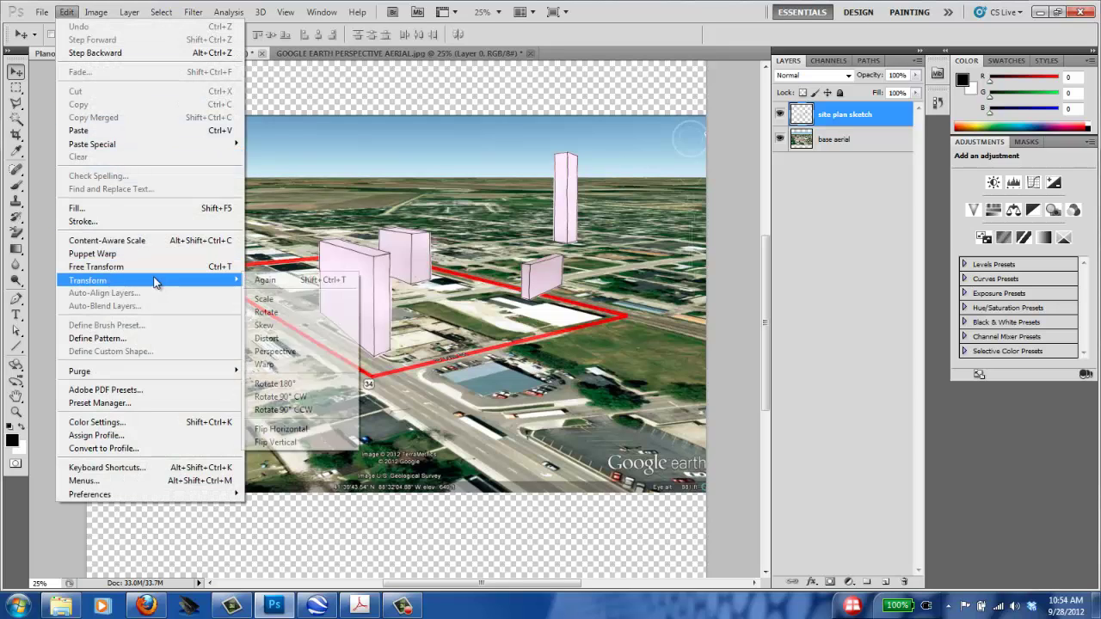
click(303, 324)
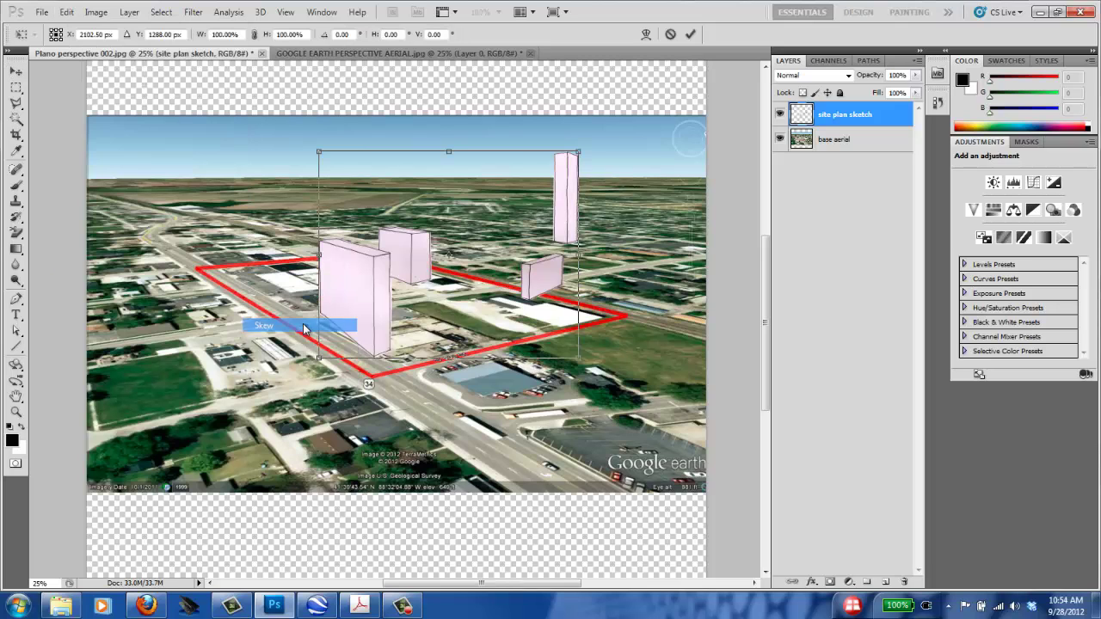
mouse_move(579, 154)
mouse_down()
mouse_move(617, 154)
mouse_move(591, 156)
mouse_move(594, 187)
mouse_move(606, 151)
mouse_move(688, 138)
mouse_move(566, 159)
mouse_move(578, 163)
mouse_move(595, 122)
mouse_move(595, 160)
mouse_move(578, 151)
mouse_up()
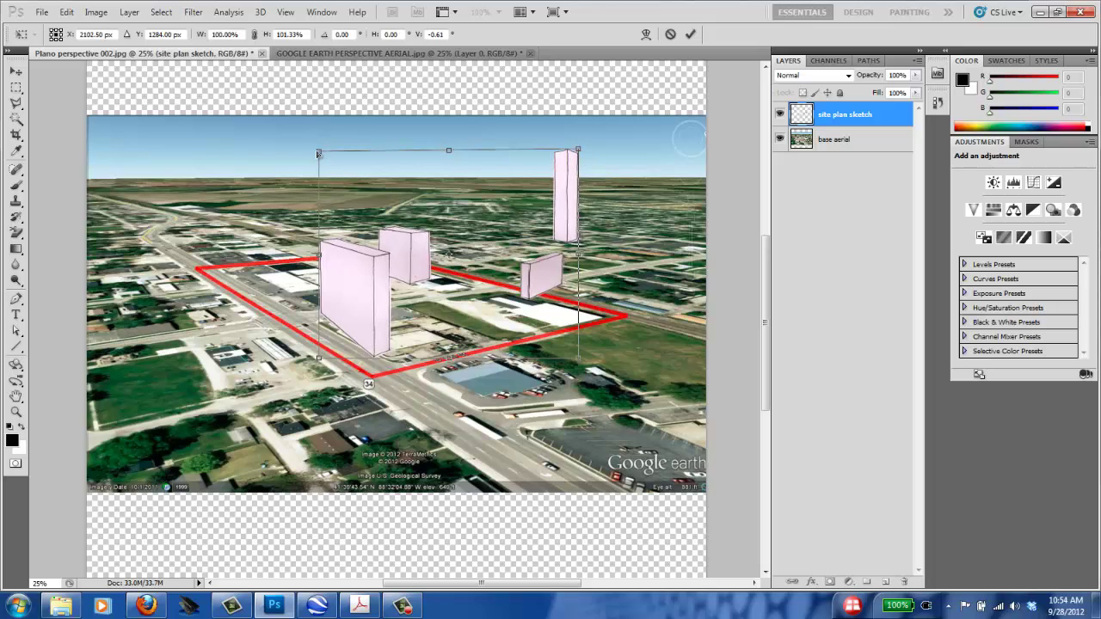
drag(318, 152, 286, 133)
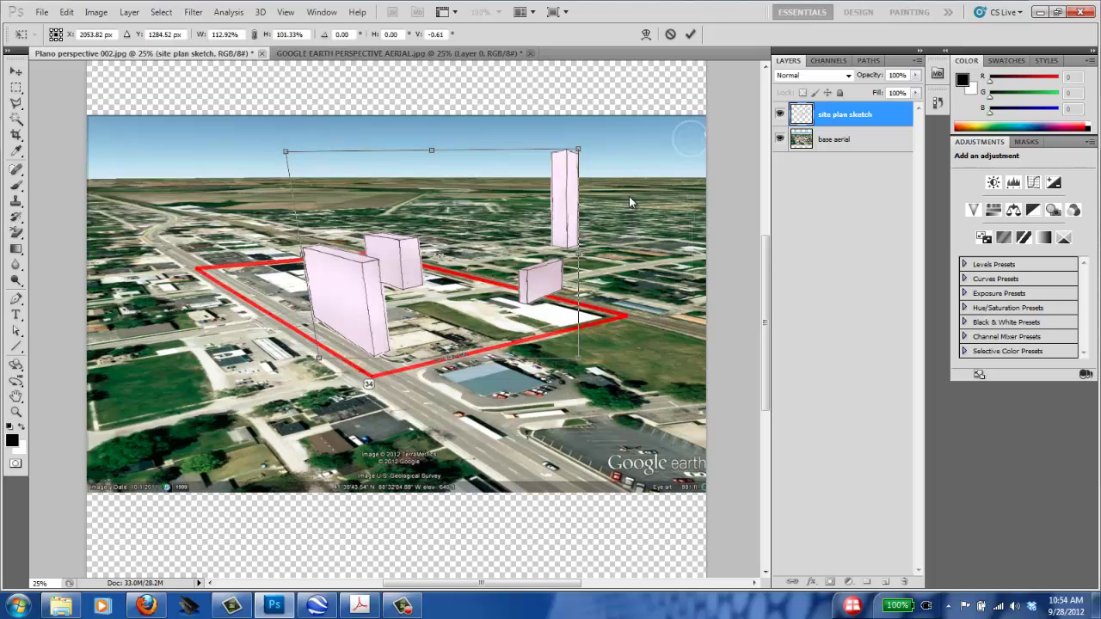
key(Return)
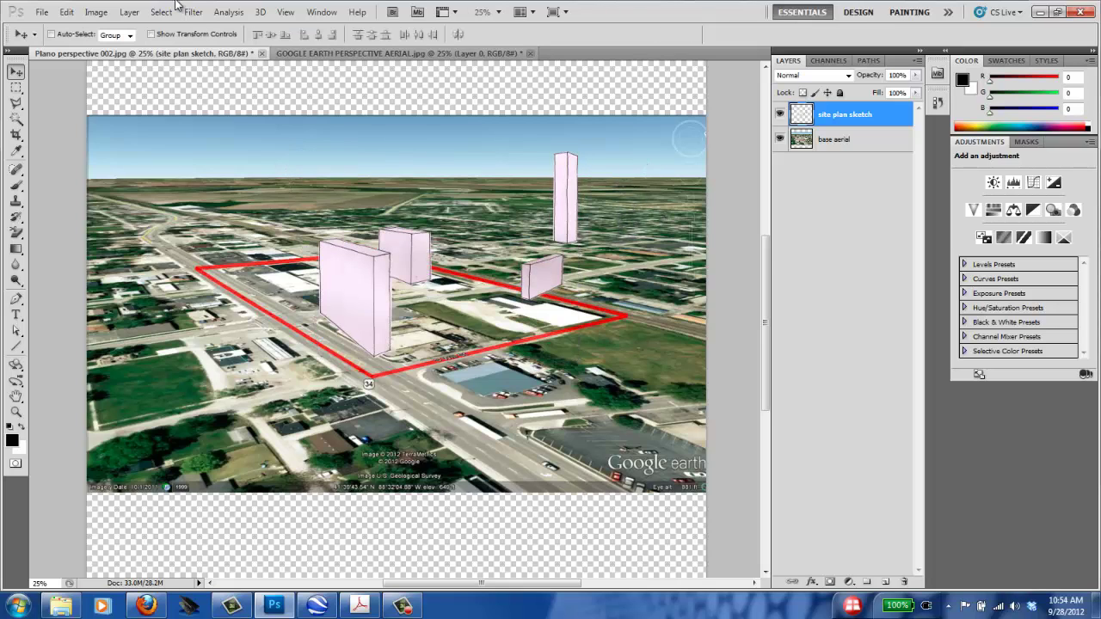
click(97, 12)
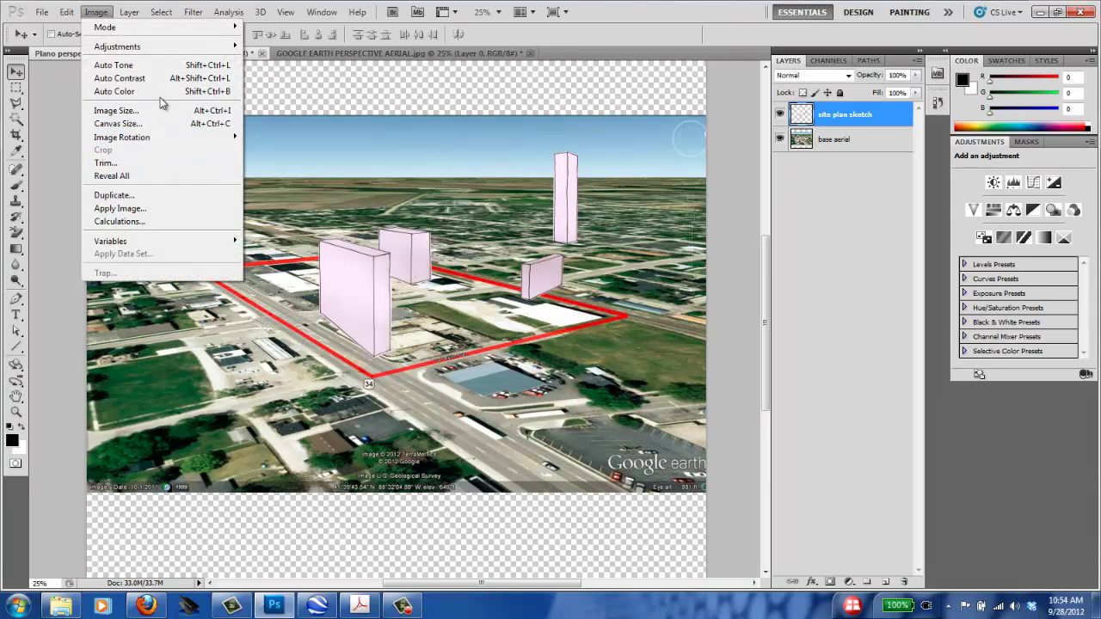
mouse_move(66, 16)
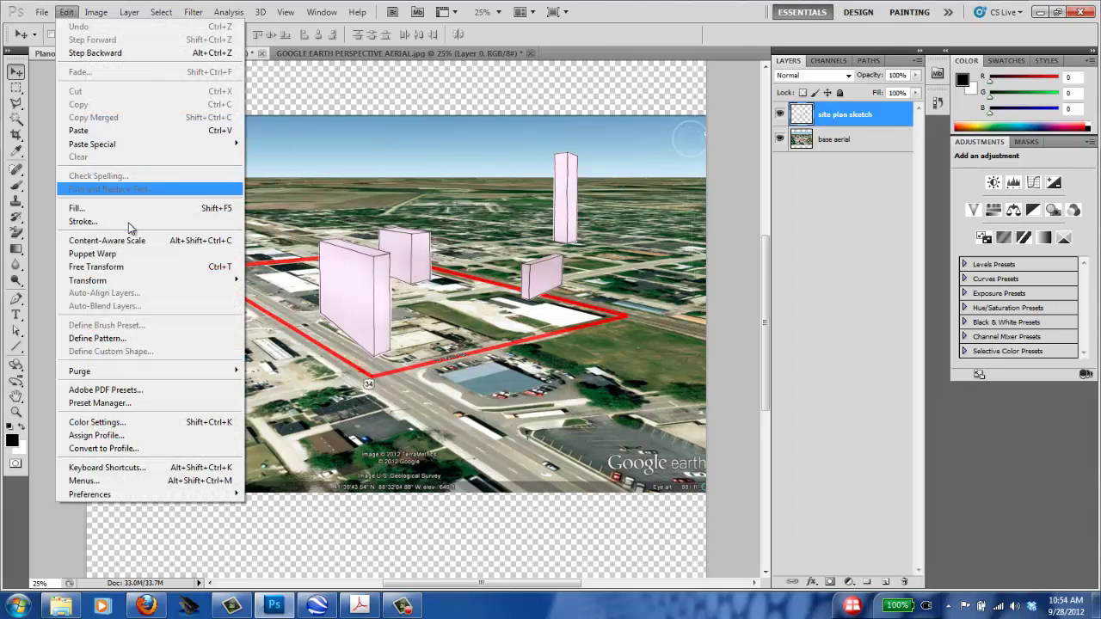
mouse_move(129, 286)
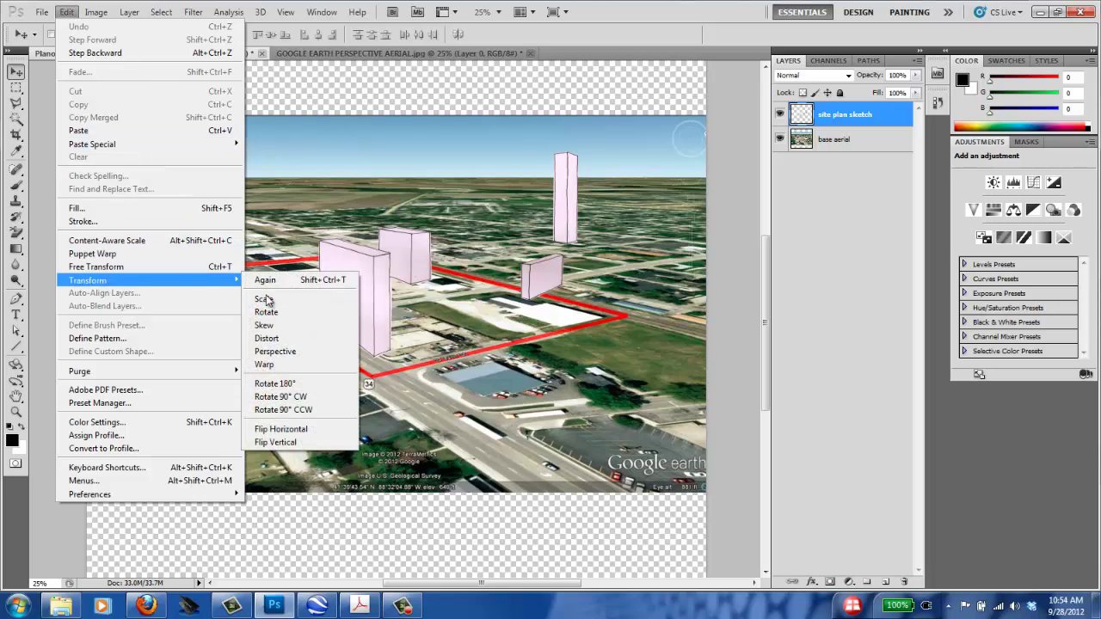
click(280, 340)
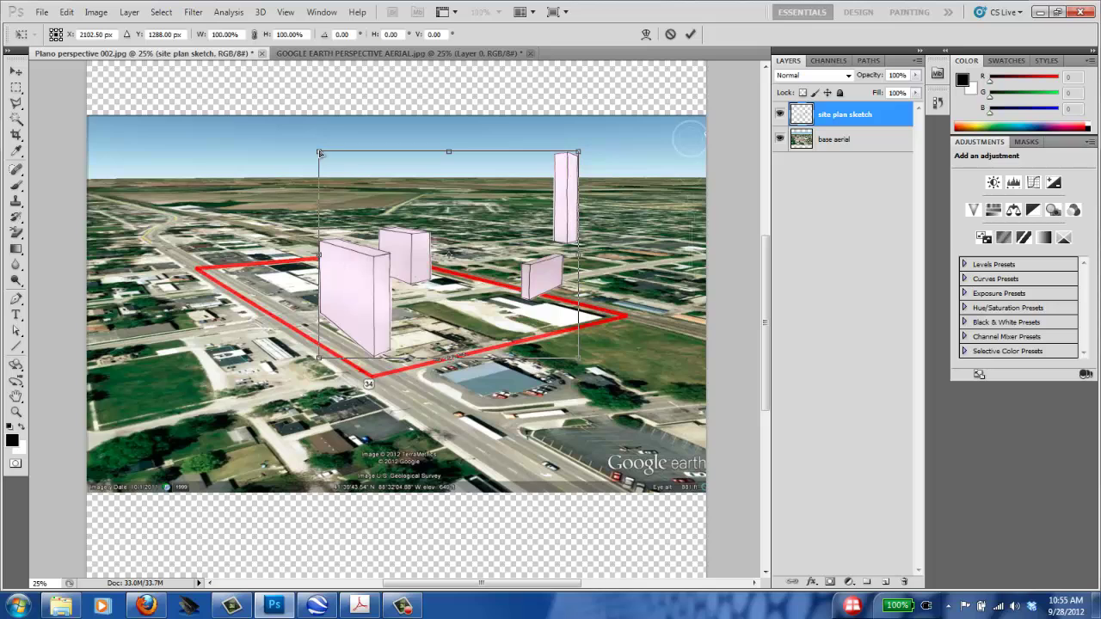
drag(318, 153, 312, 158)
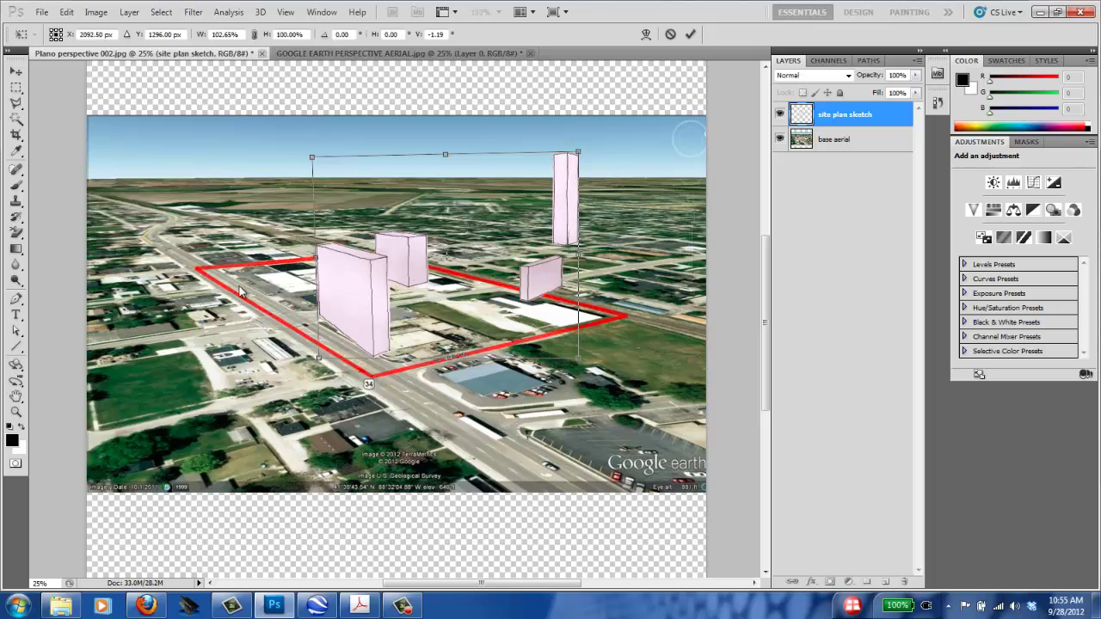
mouse_move(318, 359)
mouse_down()
mouse_move(365, 336)
mouse_move(316, 348)
mouse_up()
key(Return)
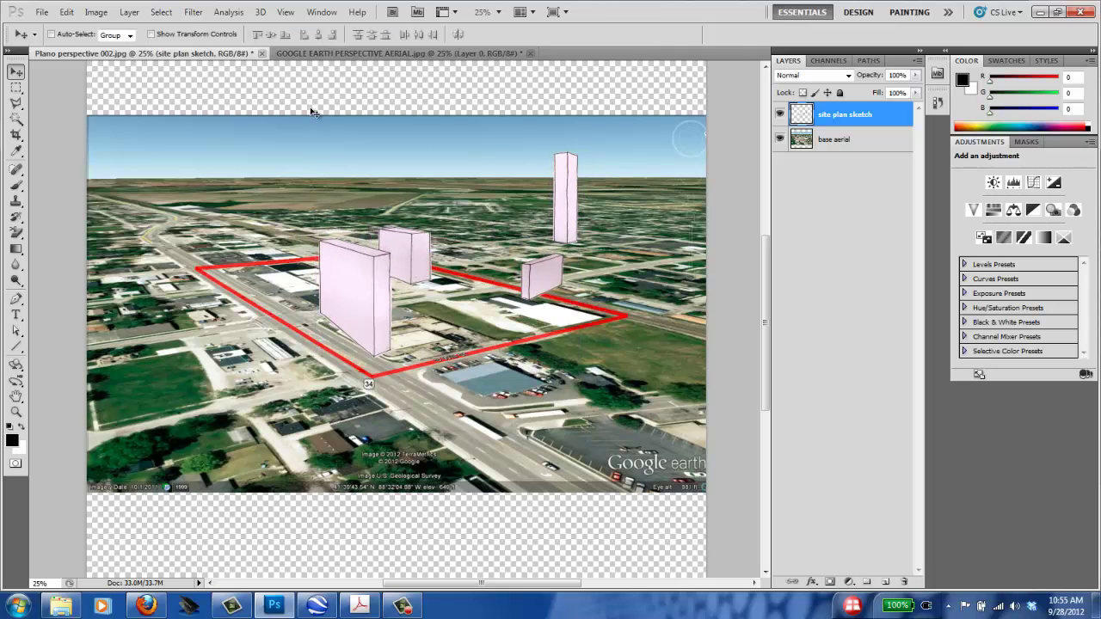
click(66, 14)
mouse_move(126, 280)
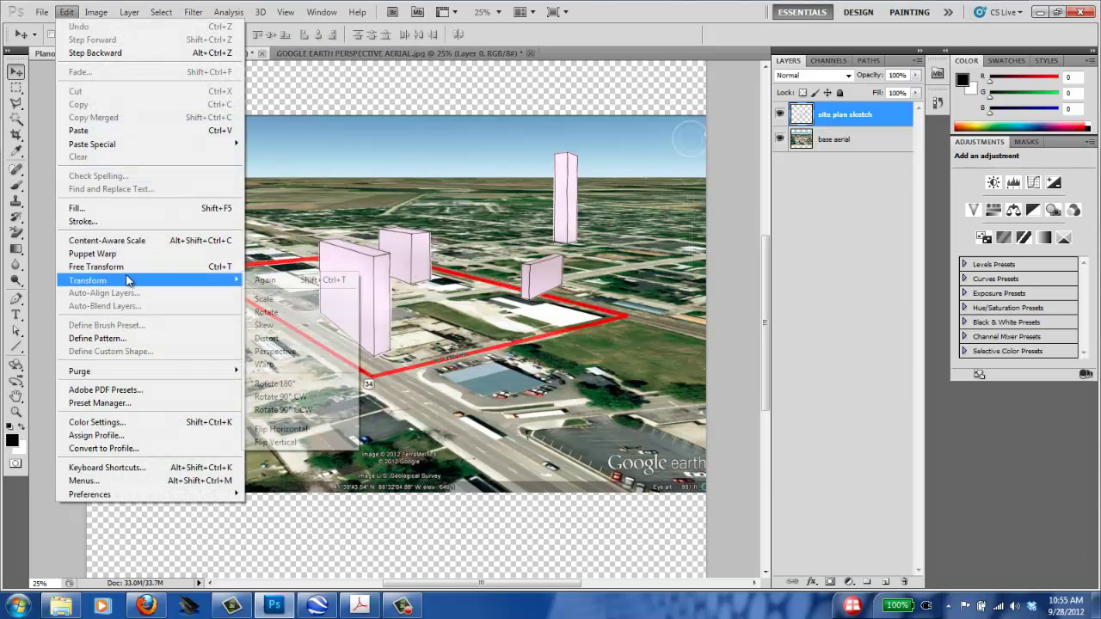
click(272, 339)
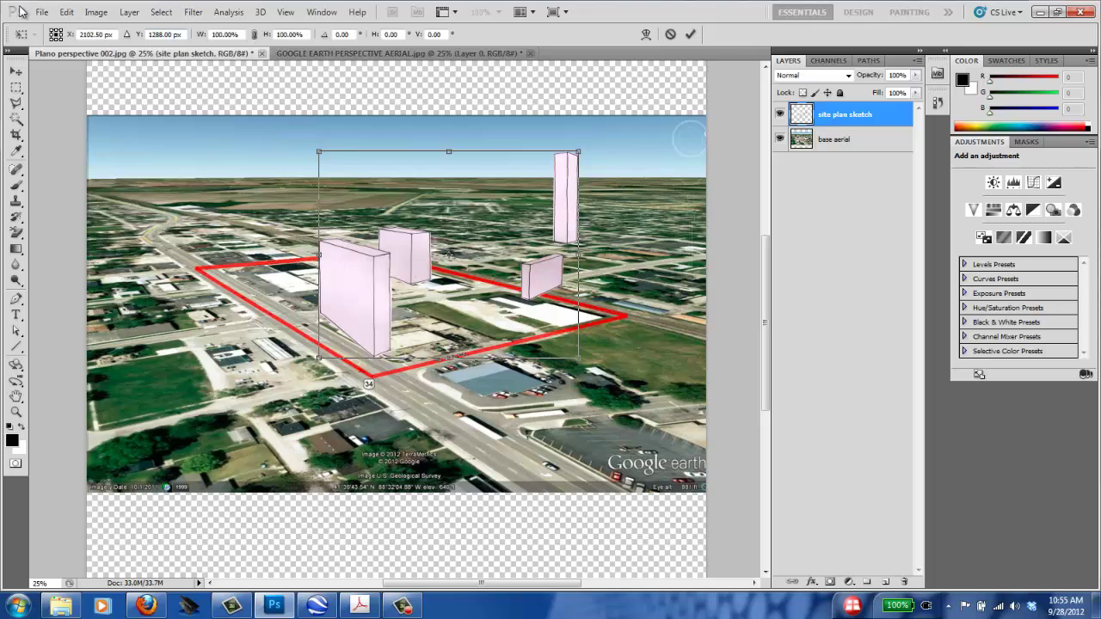
click(69, 12)
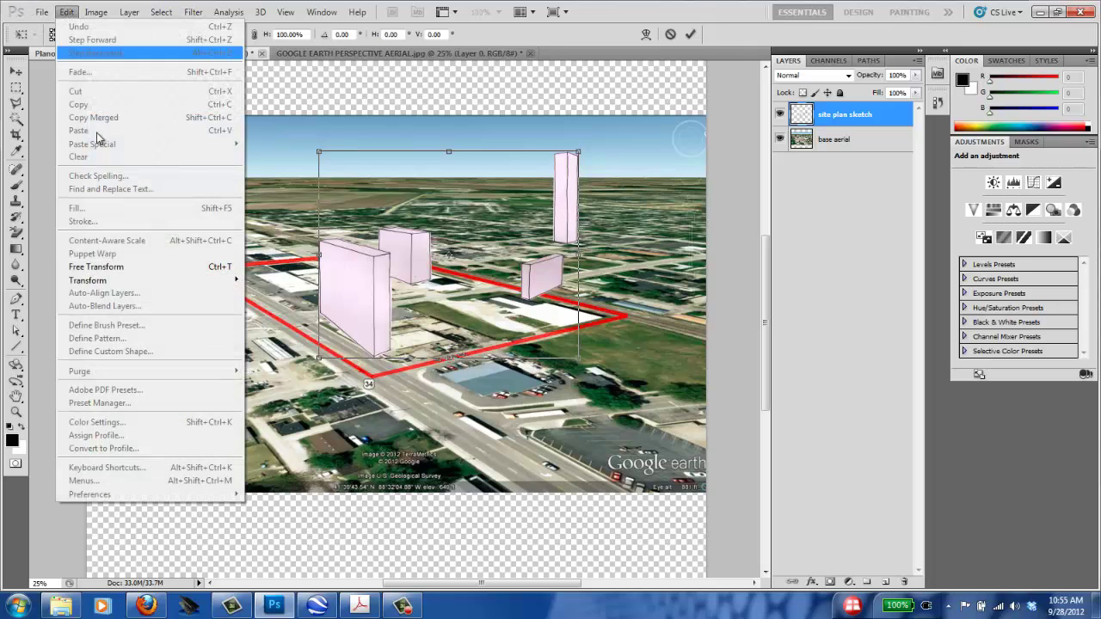
mouse_move(122, 284)
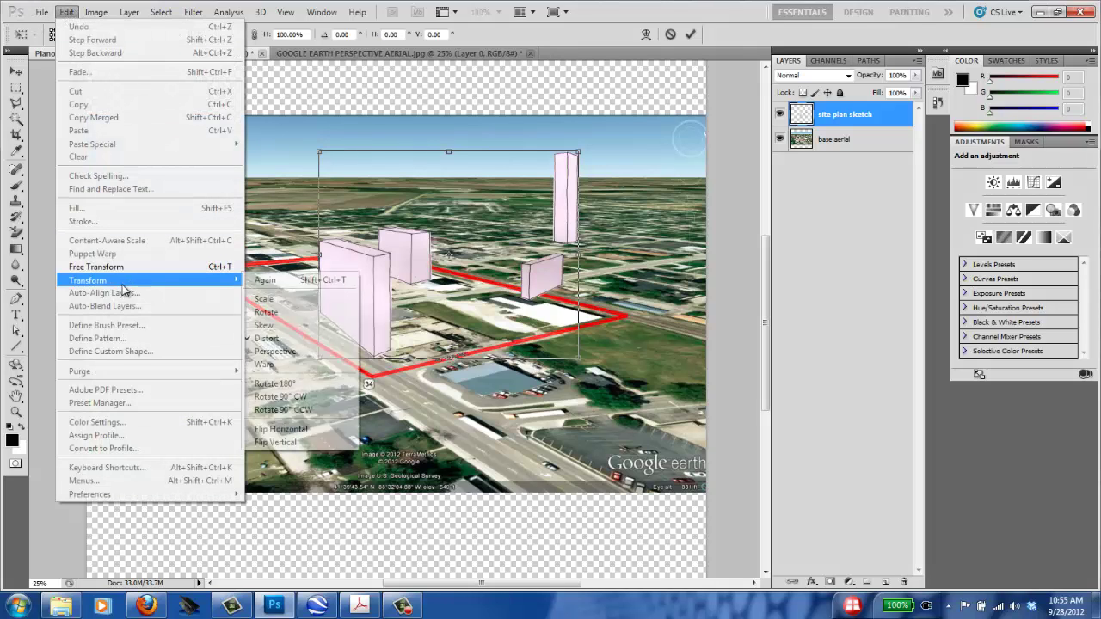
click(297, 351)
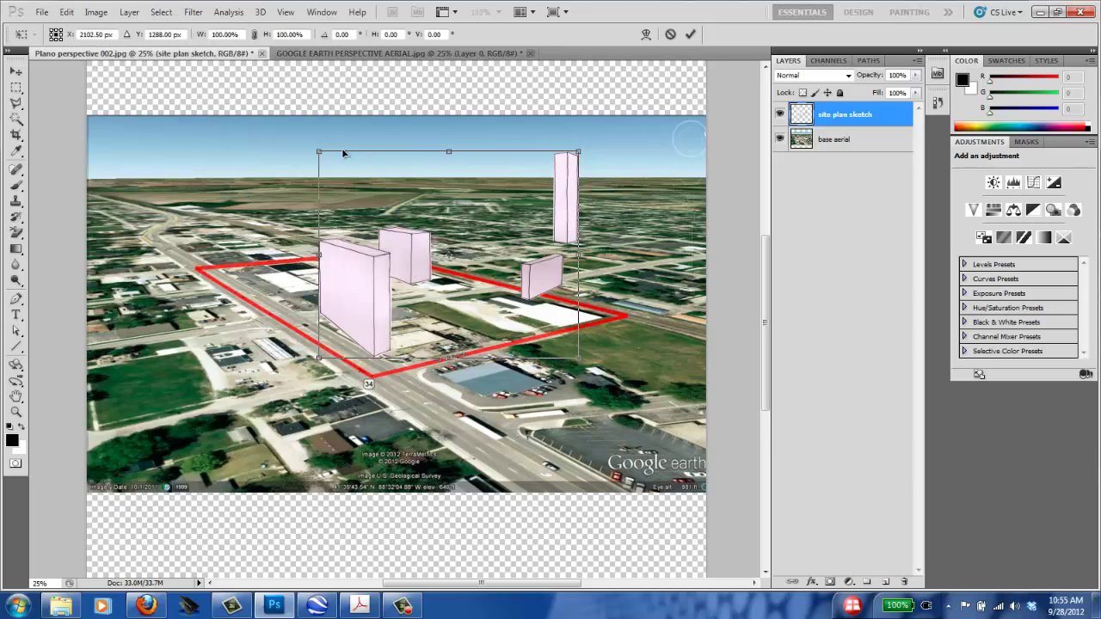
mouse_move(319, 153)
mouse_down()
mouse_move(307, 152)
mouse_move(314, 171)
mouse_move(315, 148)
mouse_move(315, 172)
mouse_move(312, 155)
mouse_up()
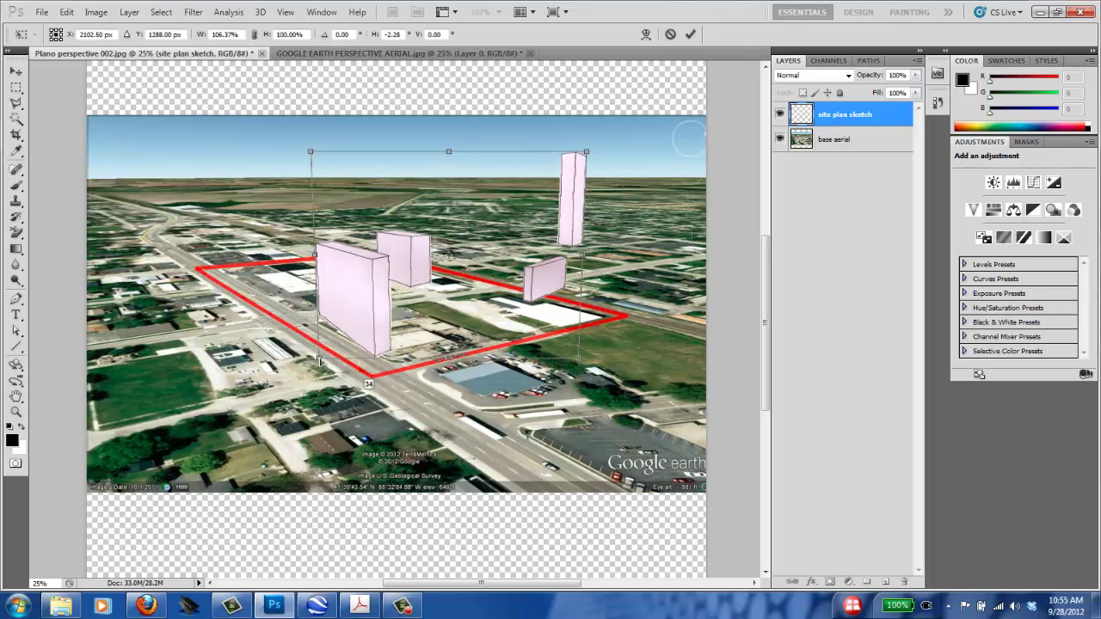
drag(318, 359, 343, 410)
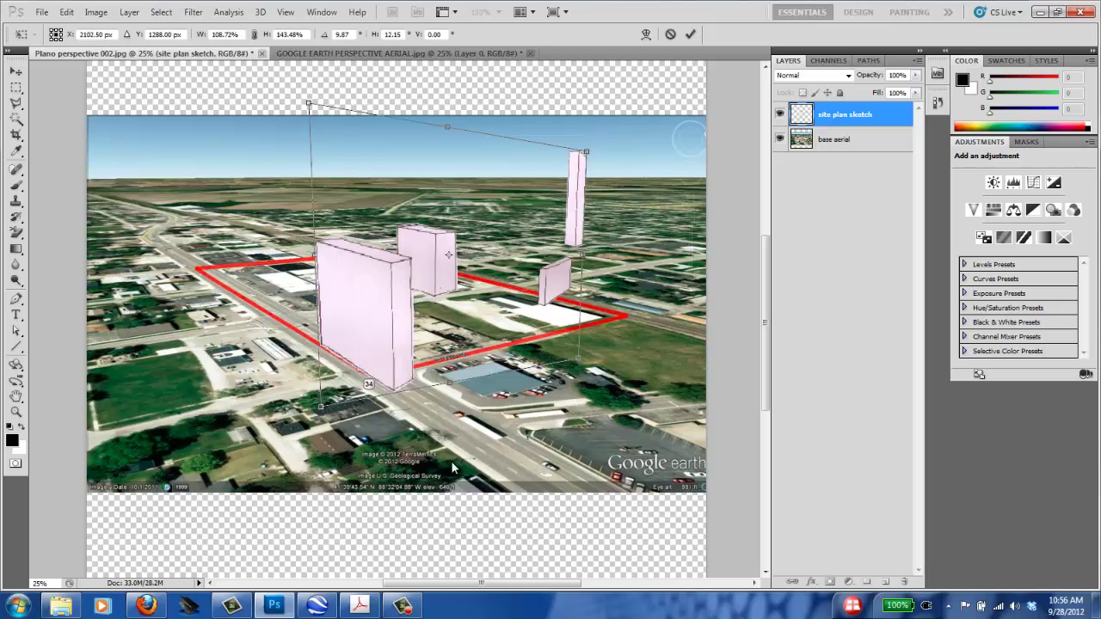
key(Return)
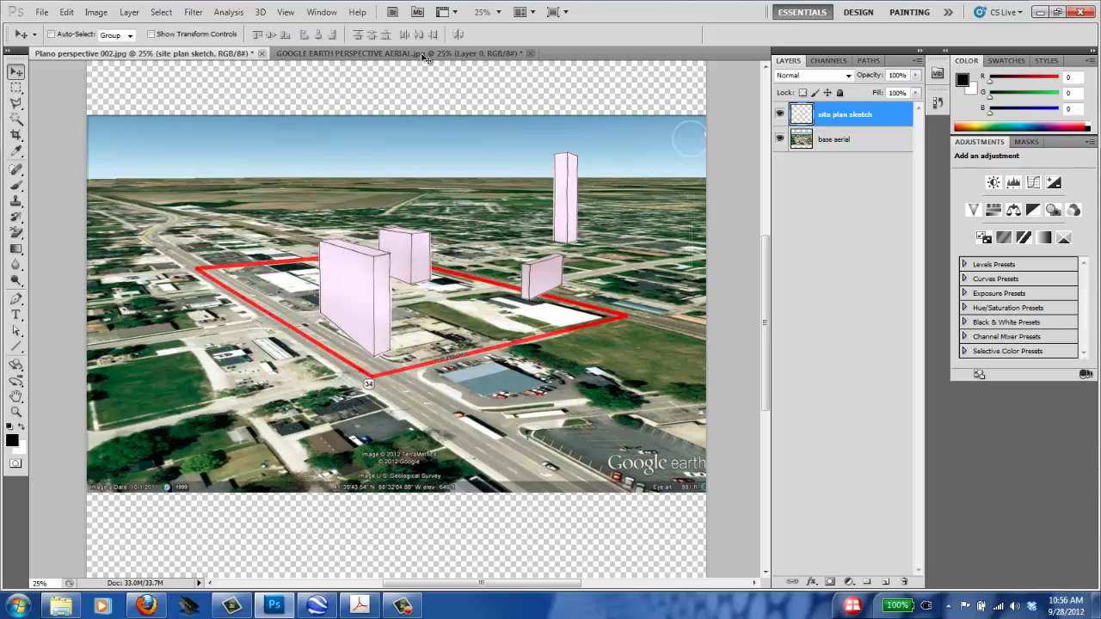
Start a Warp transform on the sketch and zoom to 50% to frame its grid.
click(96, 14)
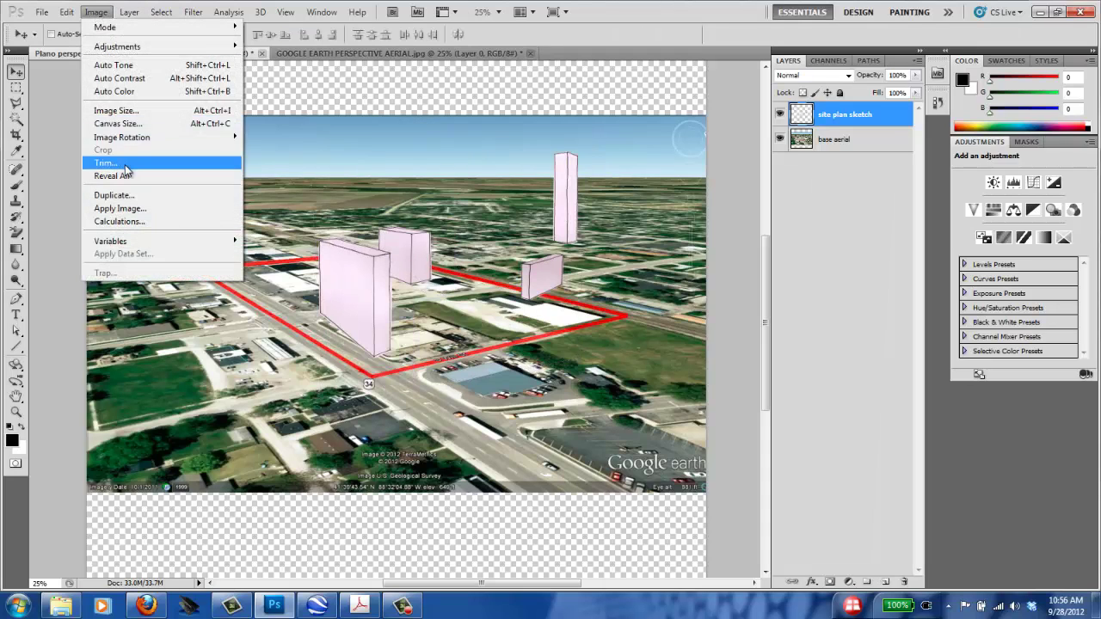
mouse_move(77, 15)
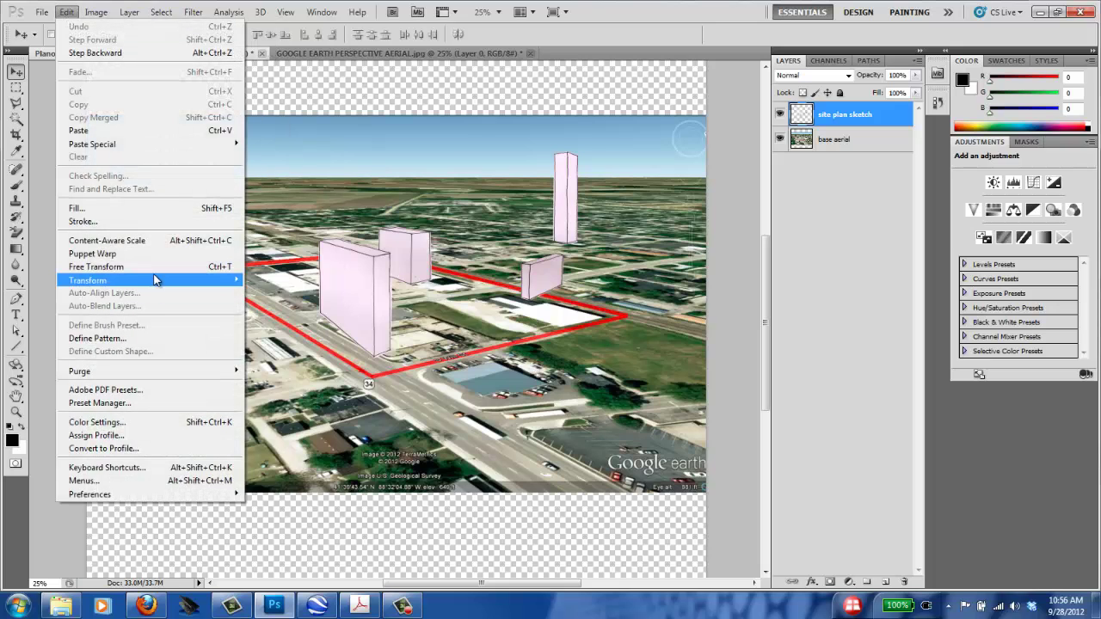
mouse_move(155, 280)
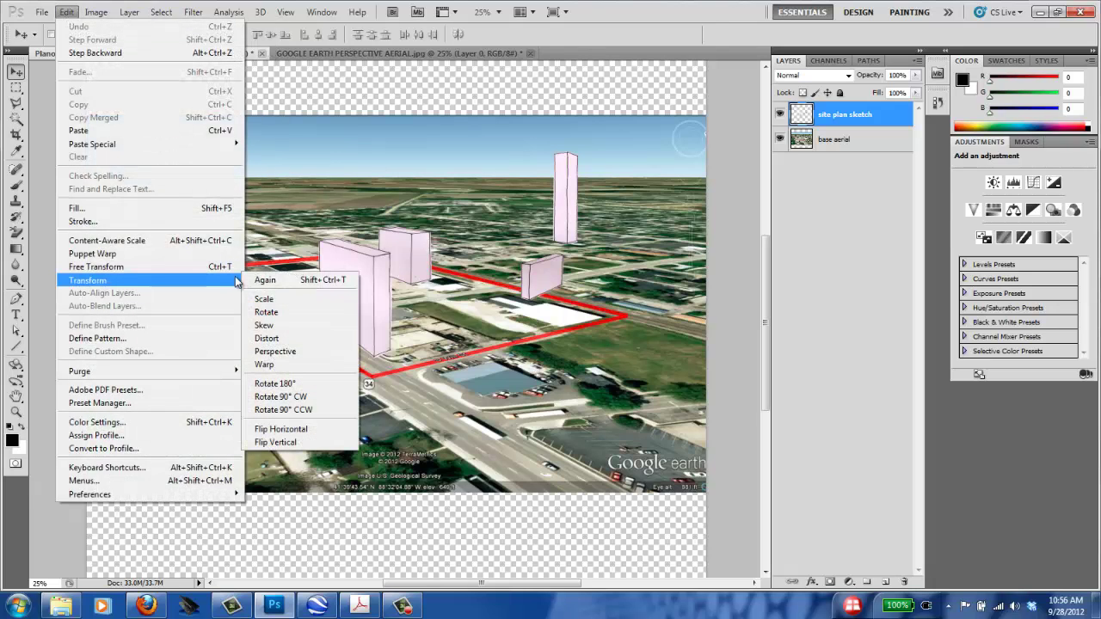
click(269, 365)
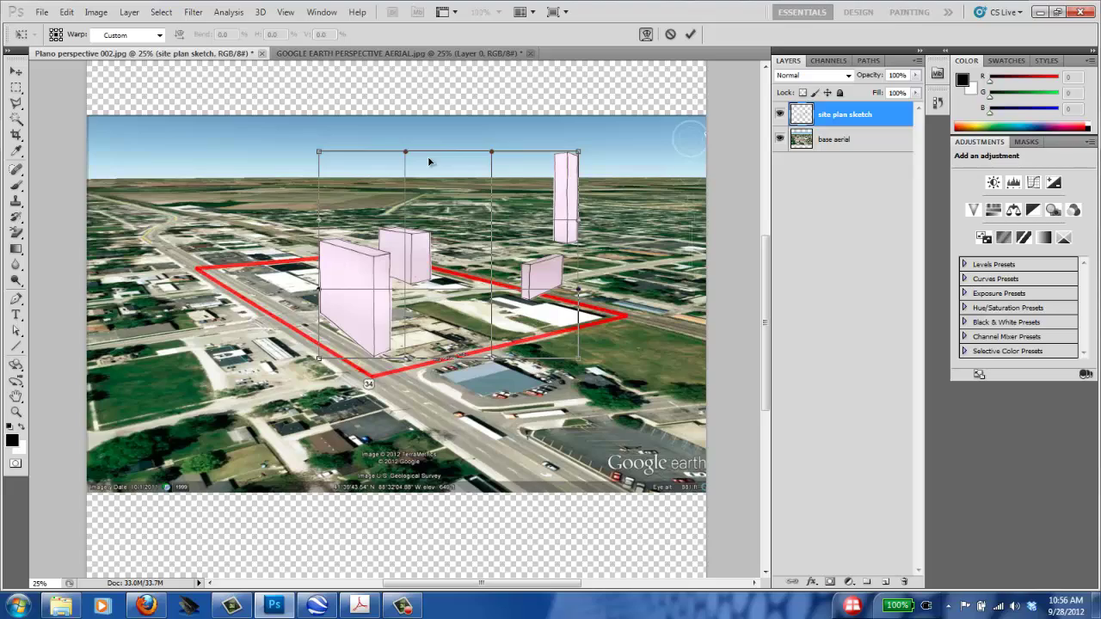
key(ctrl+plus)
key(ctrl+plus)
drag(371, 259, 346, 275)
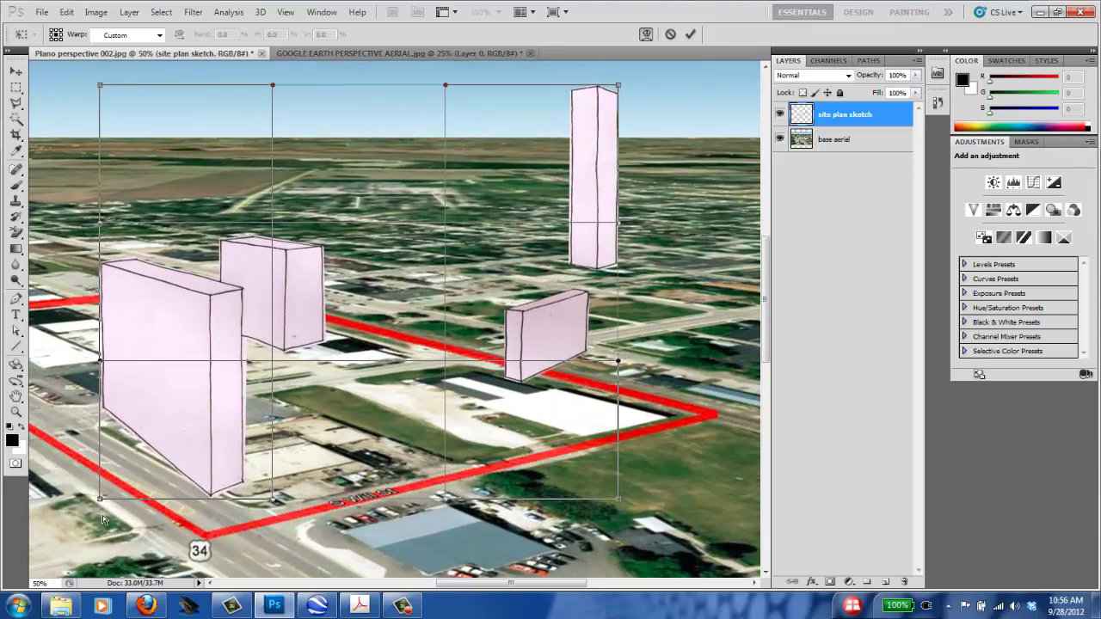
Drag the warp grid corners and edges to fit the buildings, apply, and zoom to 33.3%.
drag(100, 500, 100, 533)
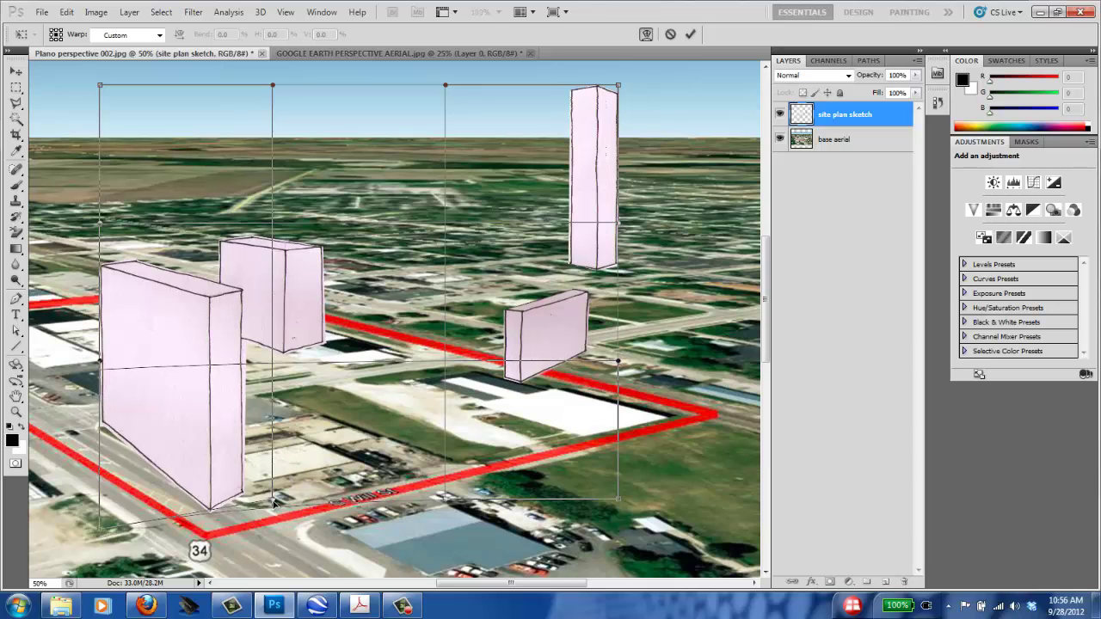
drag(274, 503, 284, 428)
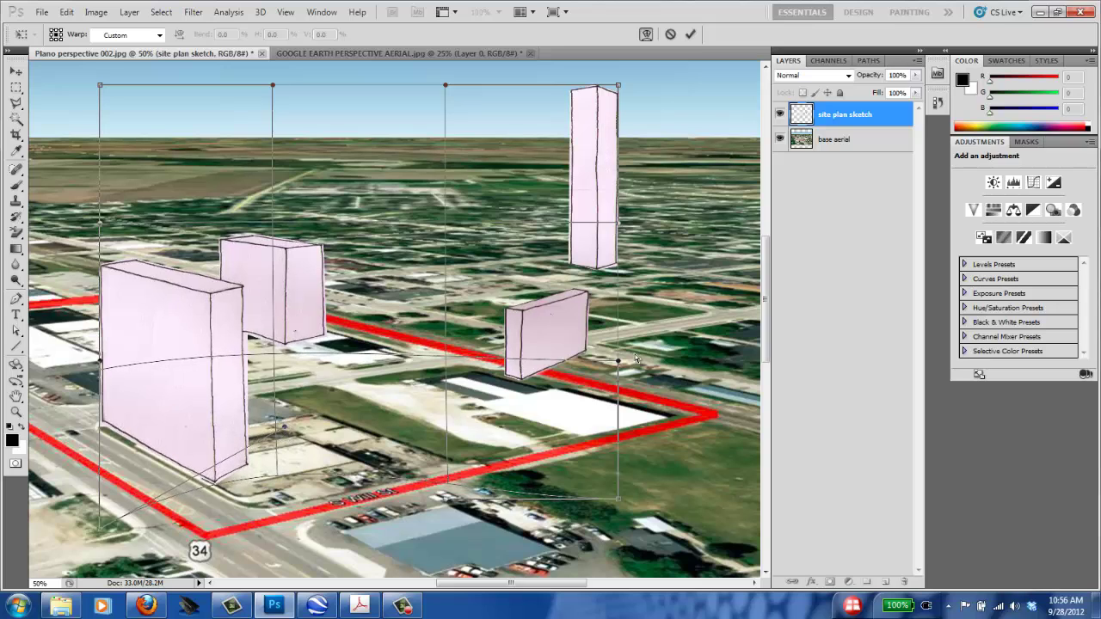
drag(618, 362, 624, 451)
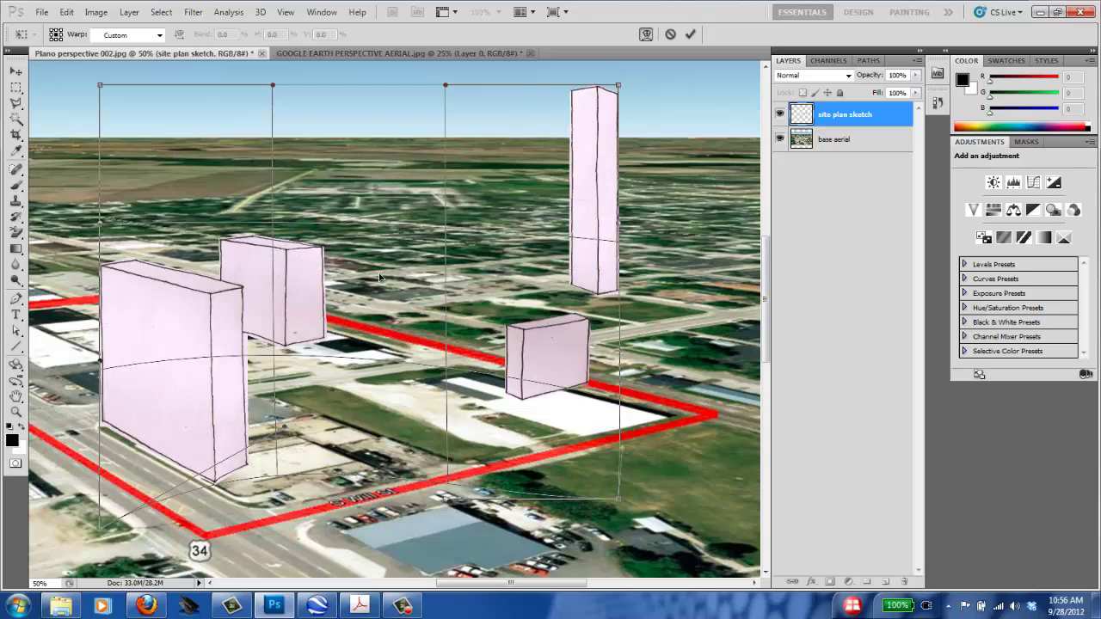
mouse_move(399, 250)
mouse_down()
mouse_move(467, 258)
mouse_move(414, 255)
mouse_up()
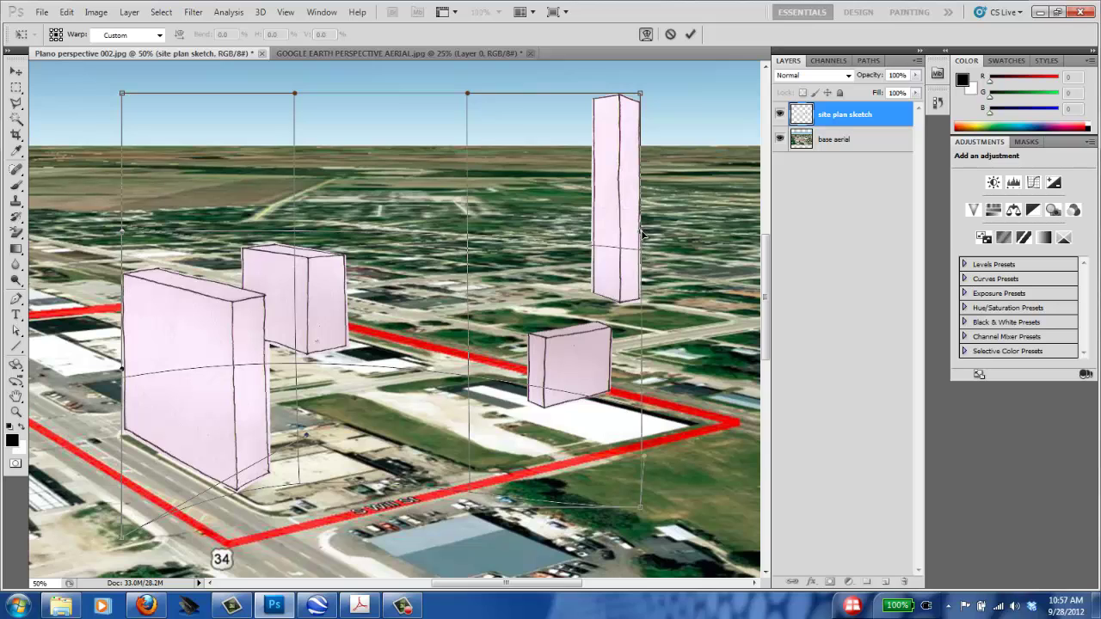
drag(642, 234, 644, 228)
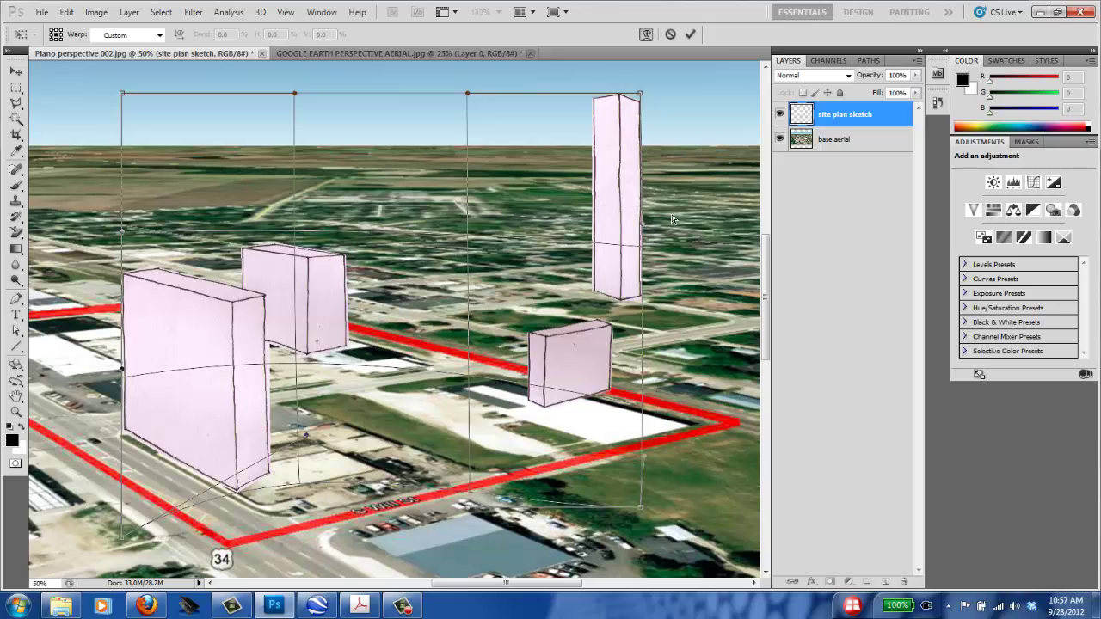
key(Return)
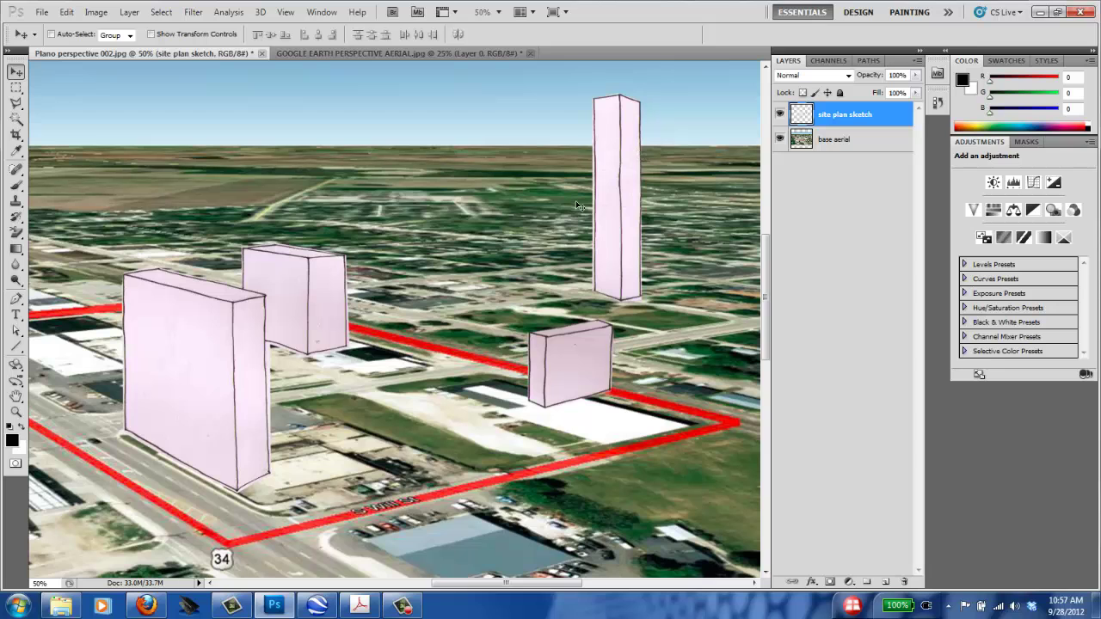
key(ctrl+minus)
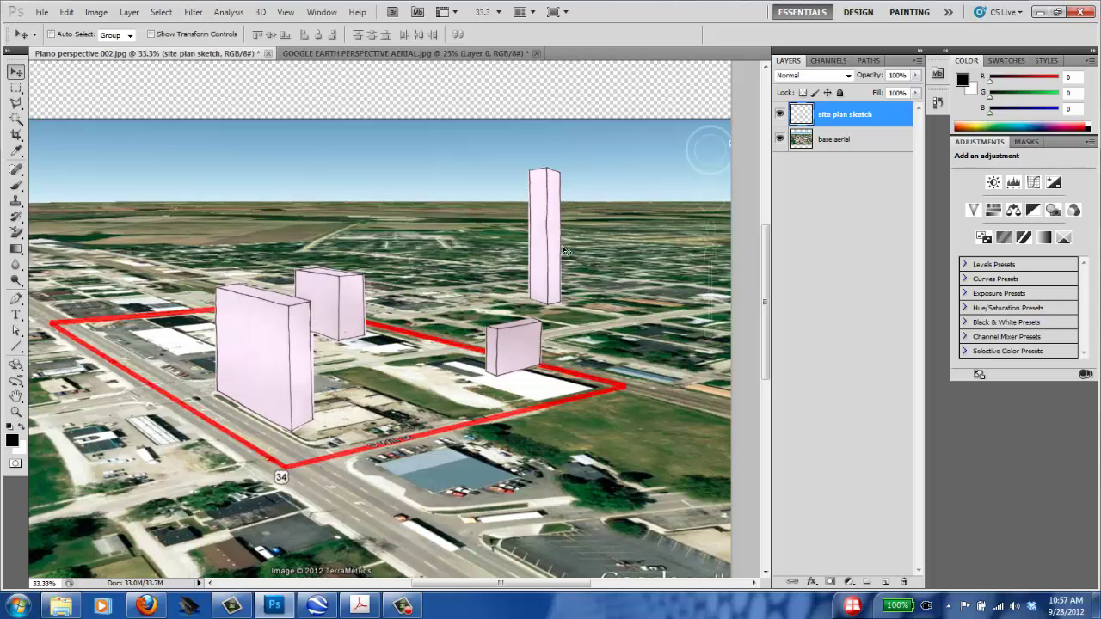
Cut the tall pink tower out of the sketch and paste it onto a new layer.
click(21, 87)
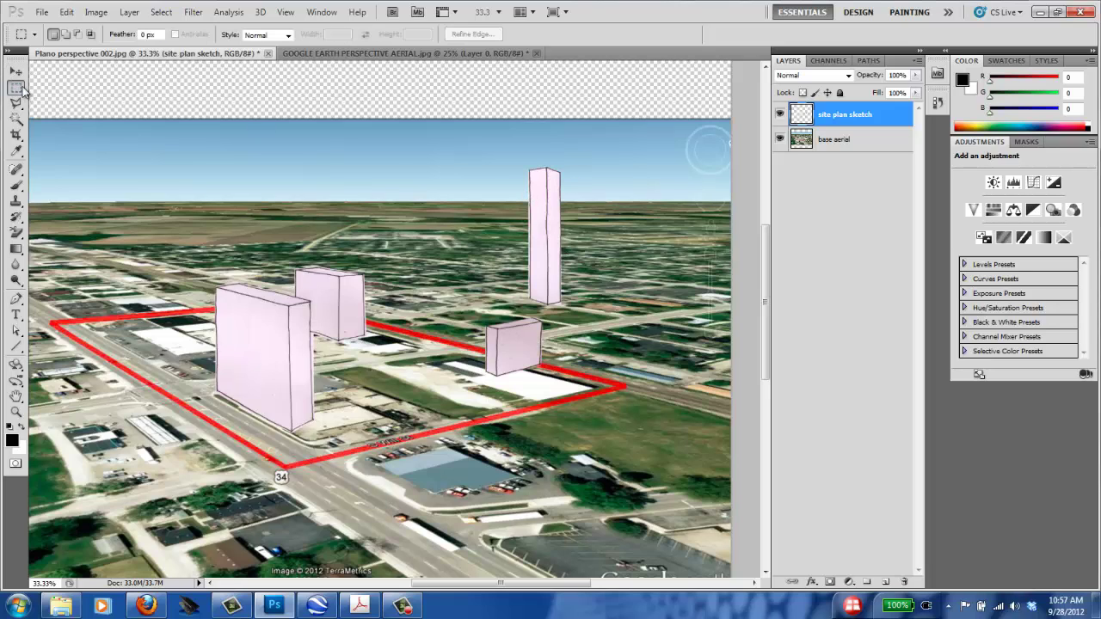
drag(519, 155, 572, 311)
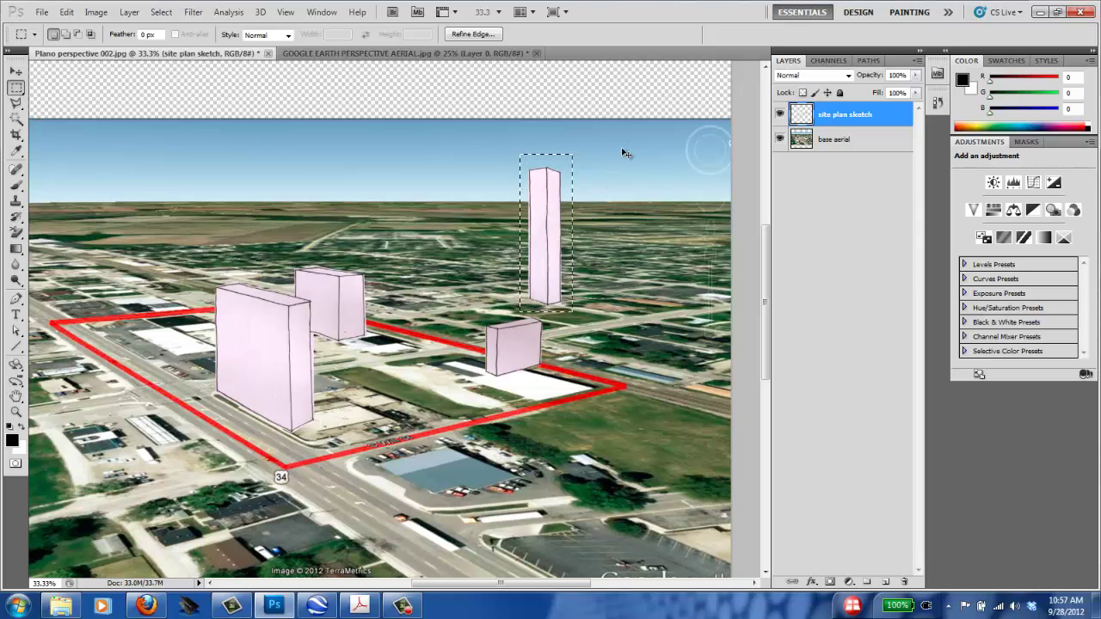
key(Delete)
key(ctrl+d)
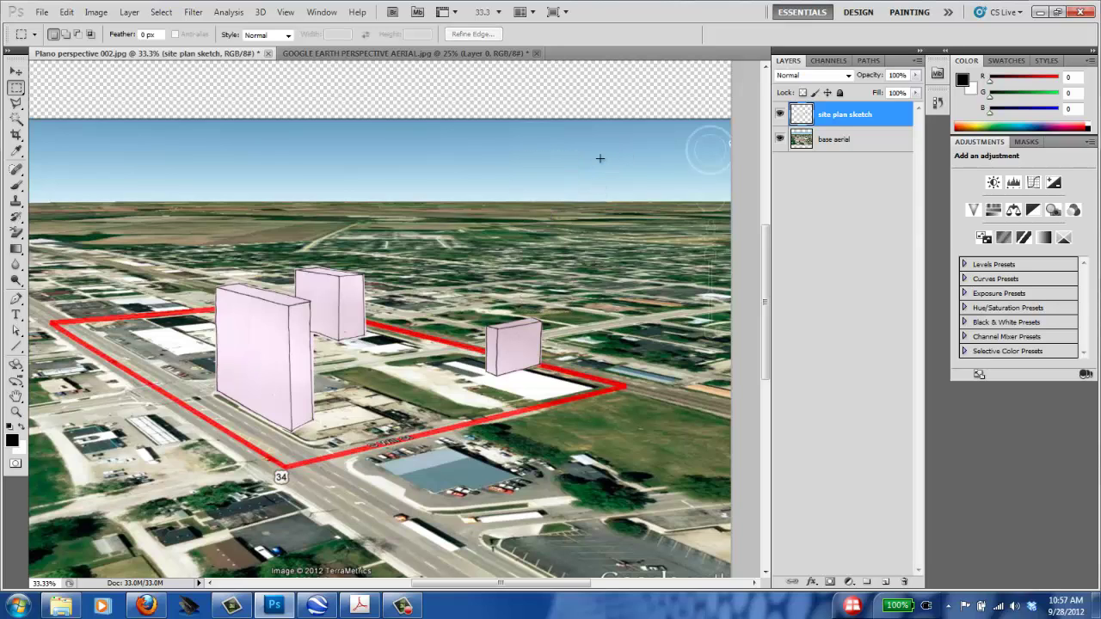
click(16, 70)
key(ctrl+v)
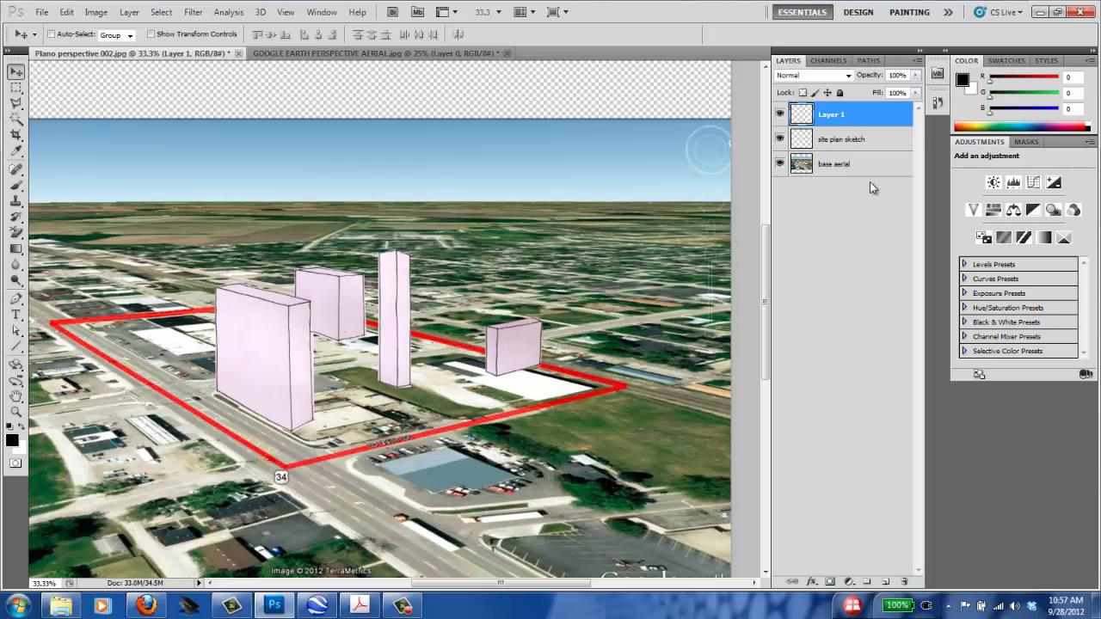
Name the new tower layer 'tall building'.
double_click(832, 115)
text(tall building)
key(Return)
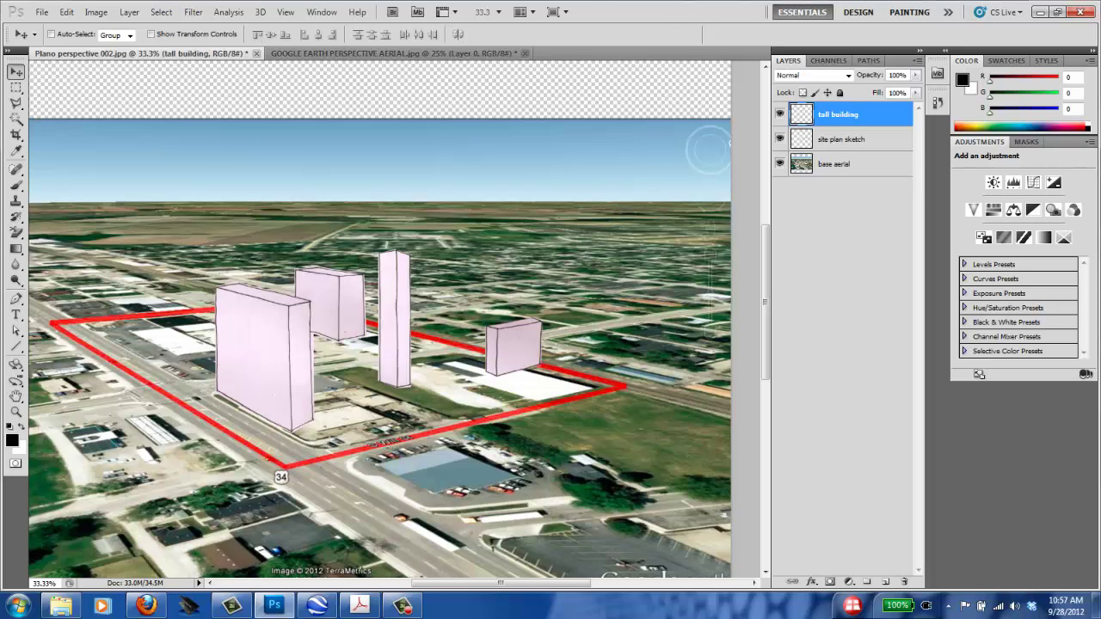
Move the tall building tower on the site and use Free Transform to stretch it to about 129% height.
drag(402, 329, 409, 292)
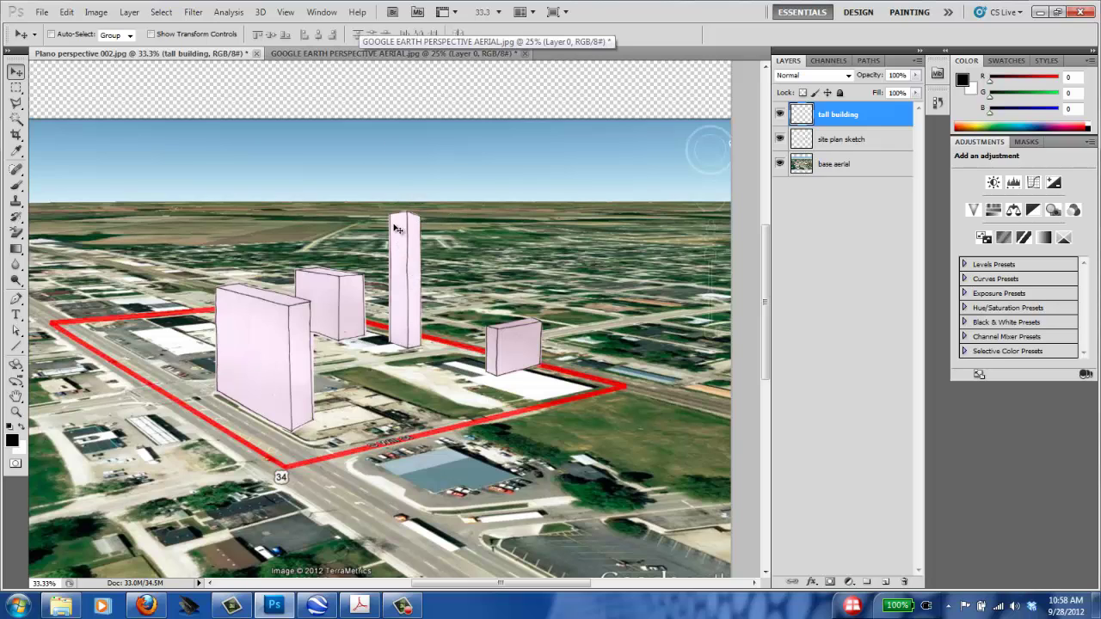
mouse_move(403, 265)
mouse_down()
mouse_move(449, 212)
mouse_move(368, 288)
mouse_move(463, 275)
mouse_move(401, 284)
mouse_move(400, 266)
mouse_move(389, 286)
mouse_move(399, 291)
mouse_move(392, 284)
mouse_up()
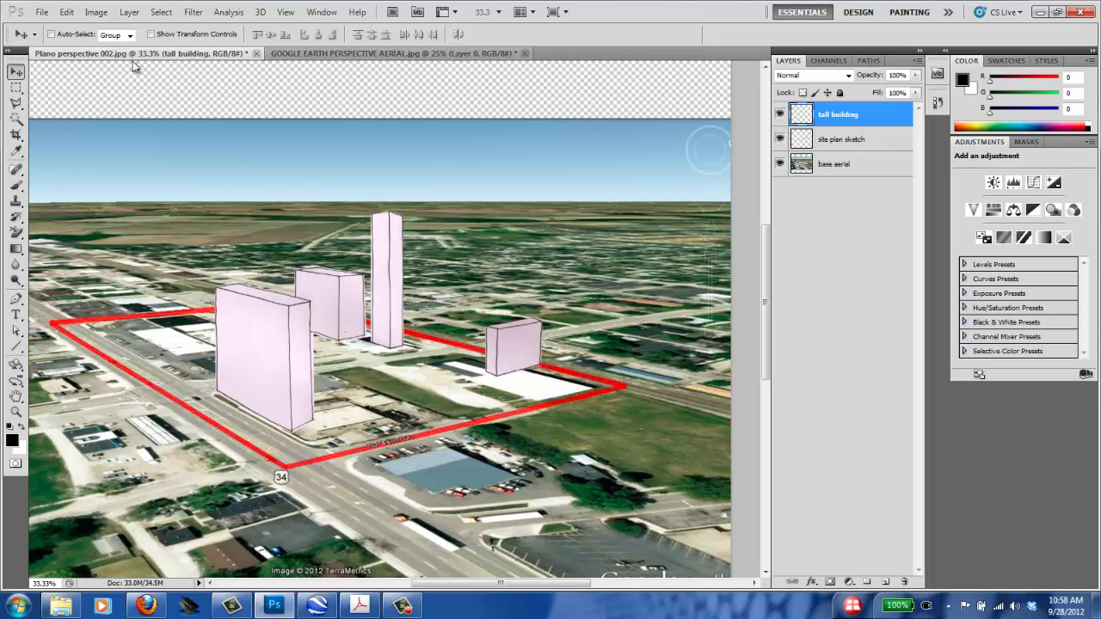
click(66, 12)
click(124, 274)
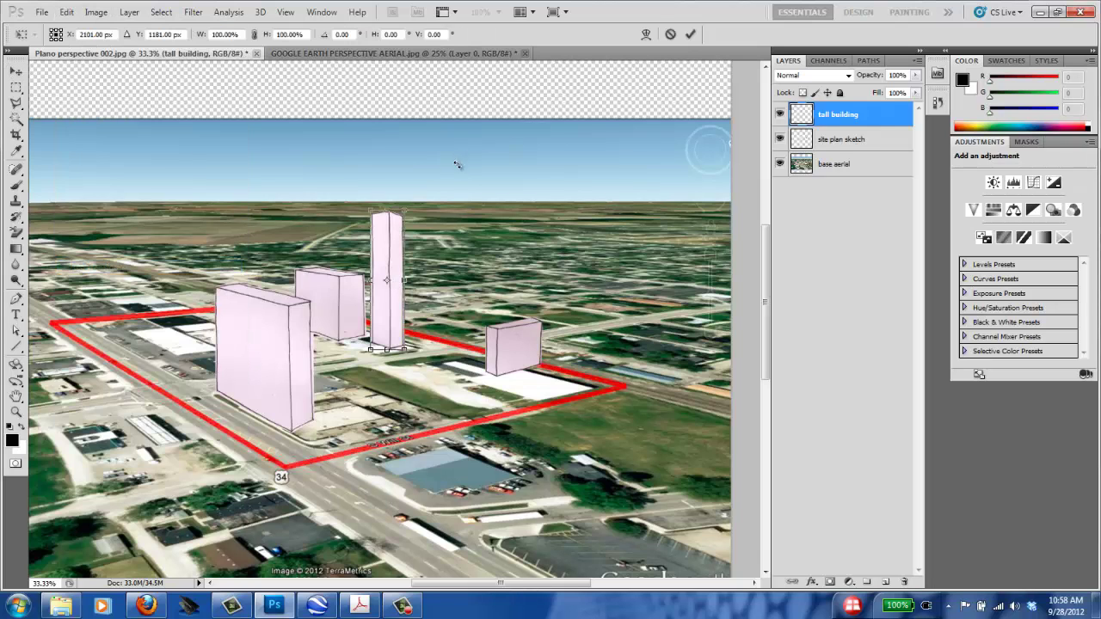
drag(388, 209, 388, 170)
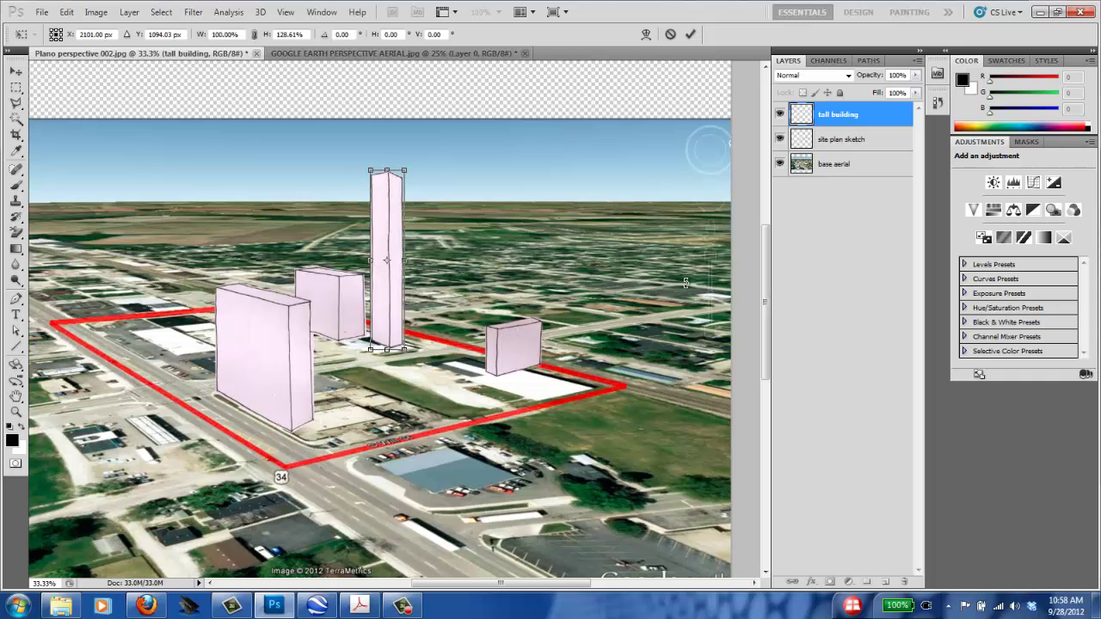
key(Return)
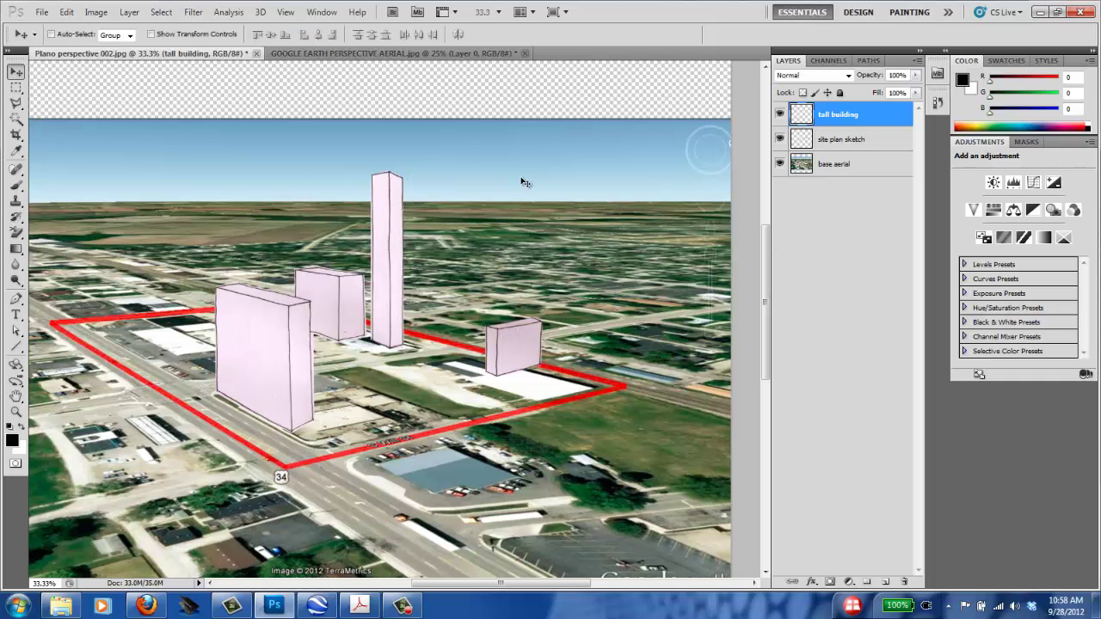
key(ctrl+plus)
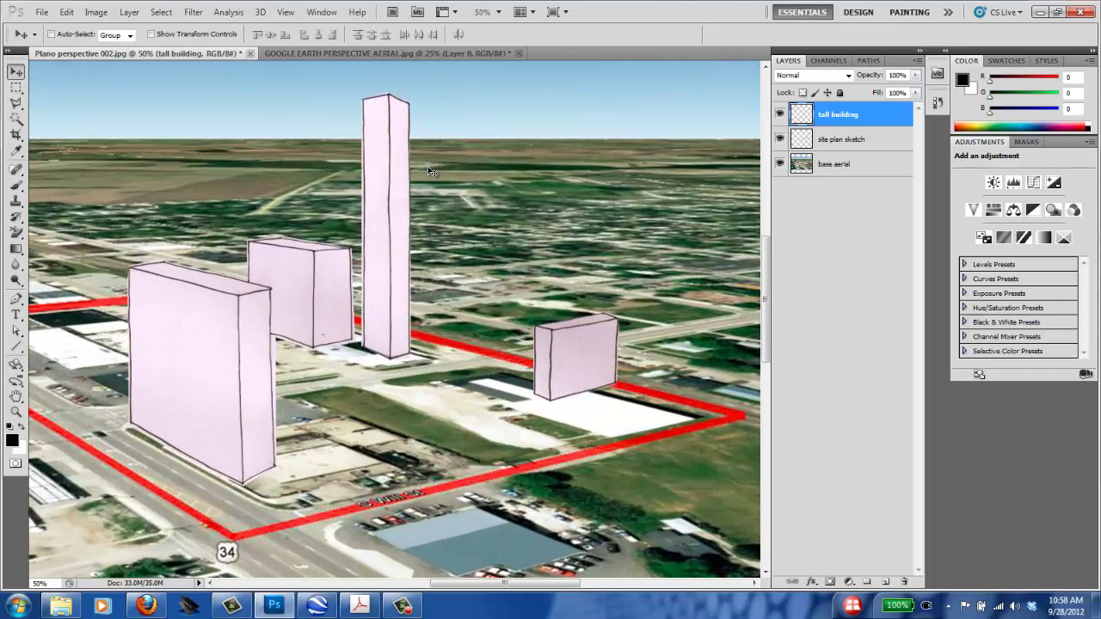
Pan down over the buildings and show the Filter menu for the tall building layer.
drag(428, 166, 388, 255)
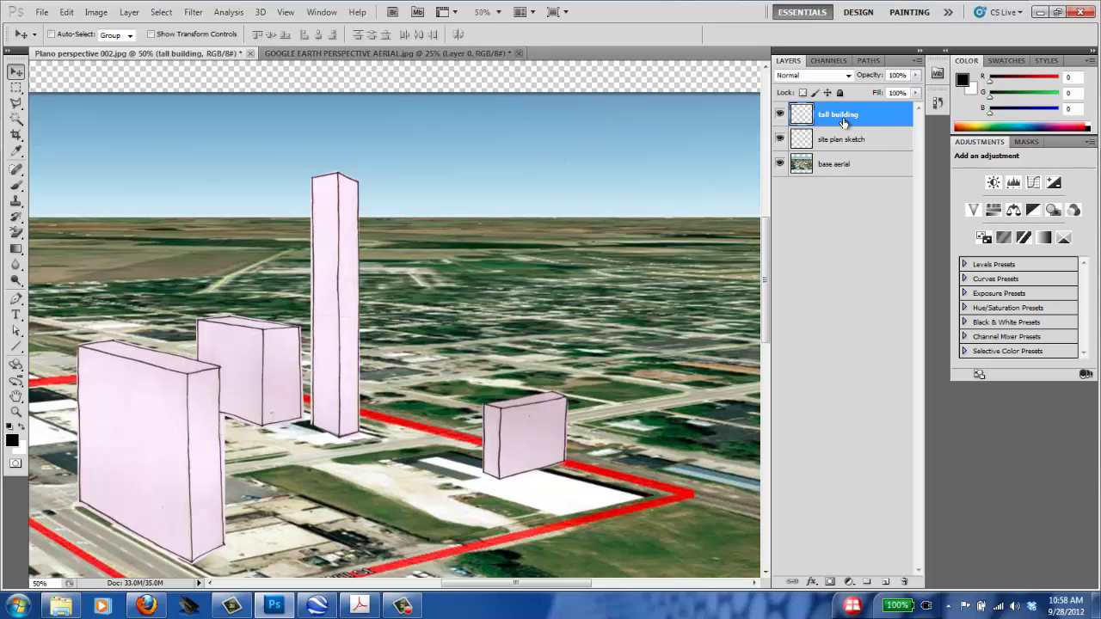
click(192, 12)
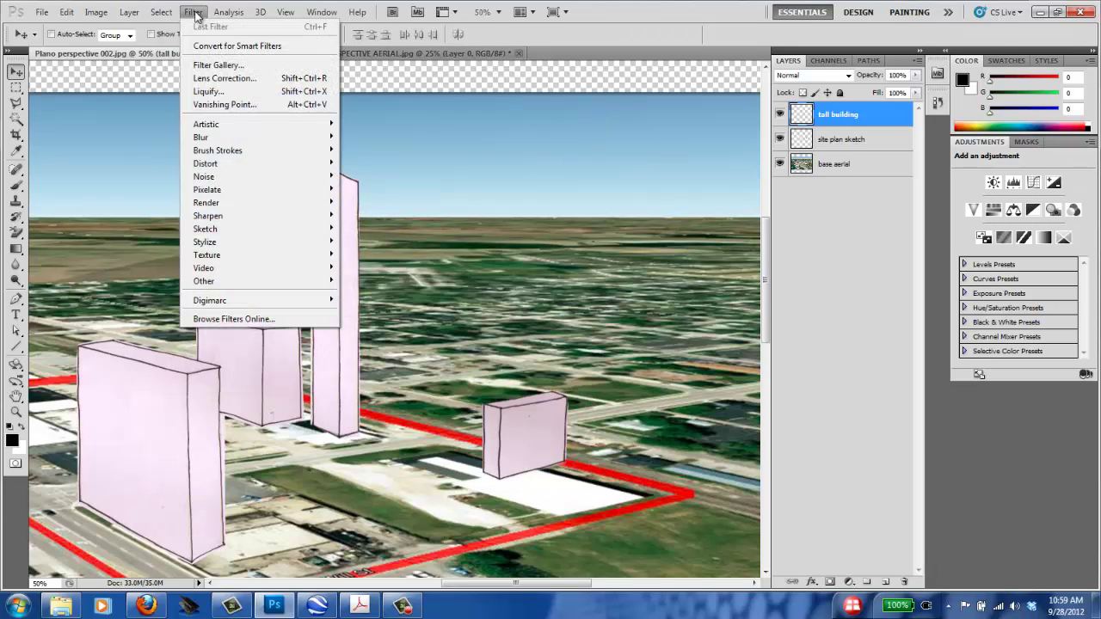
click(225, 77)
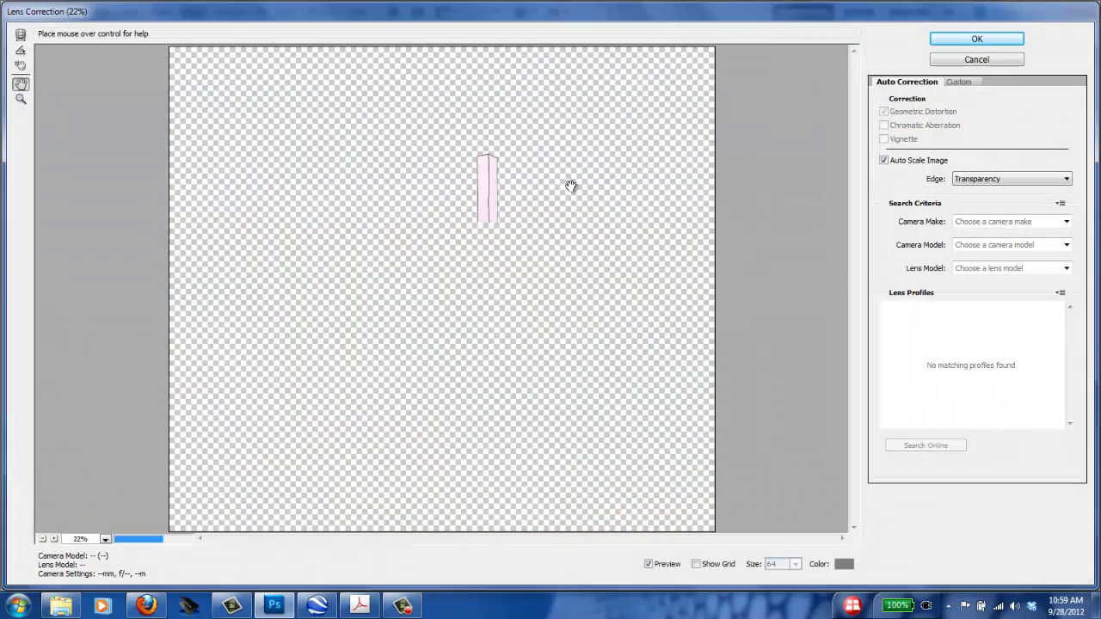
ctrl+click(609, 72)
ctrl+click(609, 73)
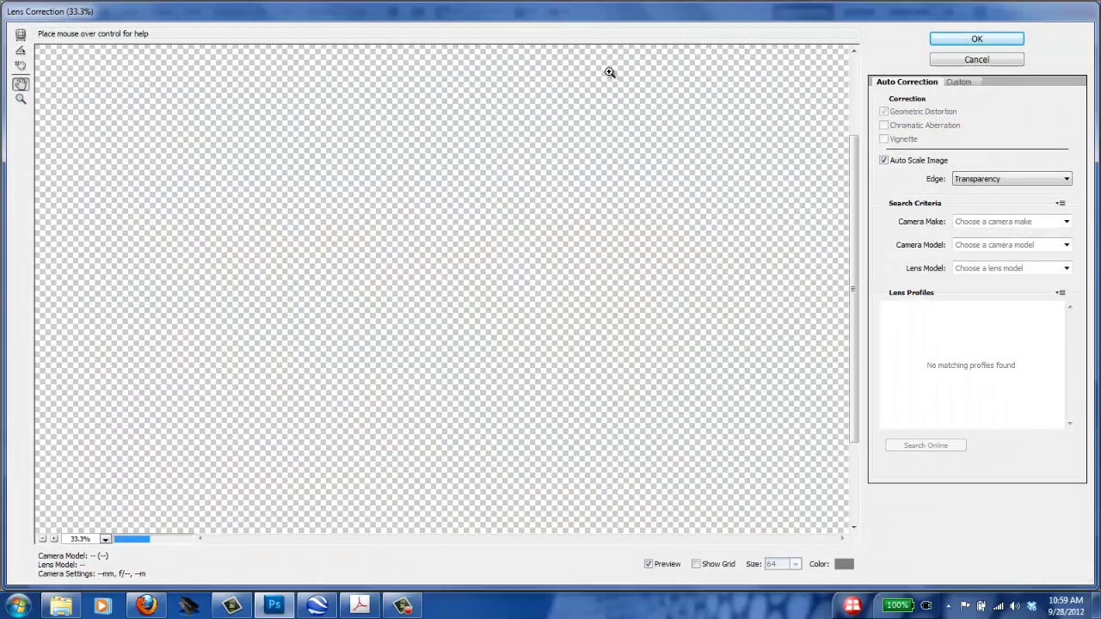
drag(598, 149, 493, 306)
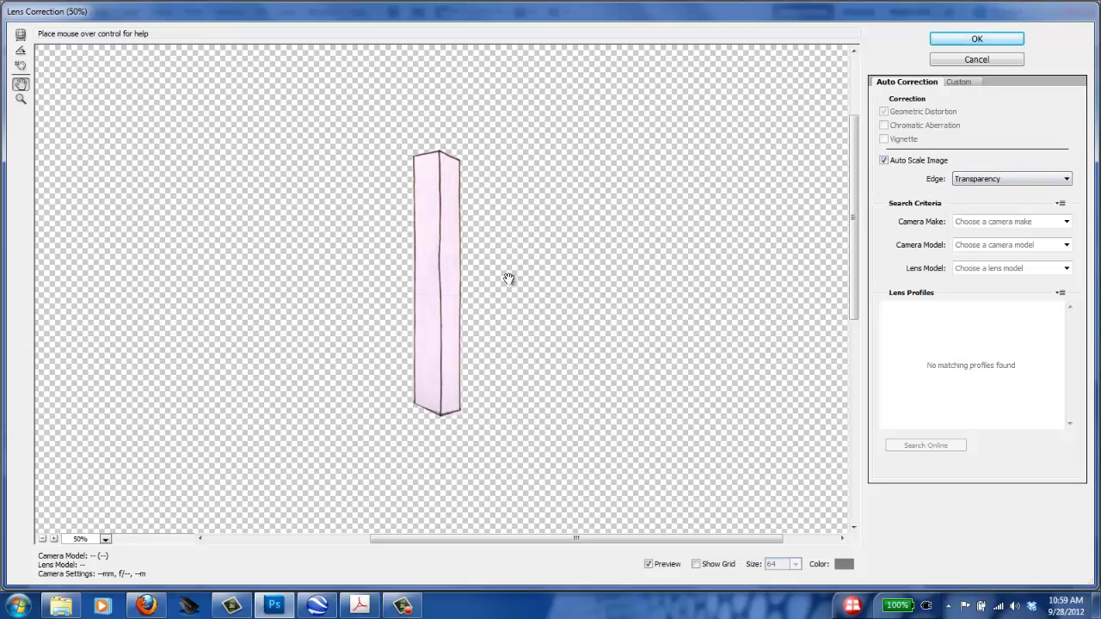
click(961, 84)
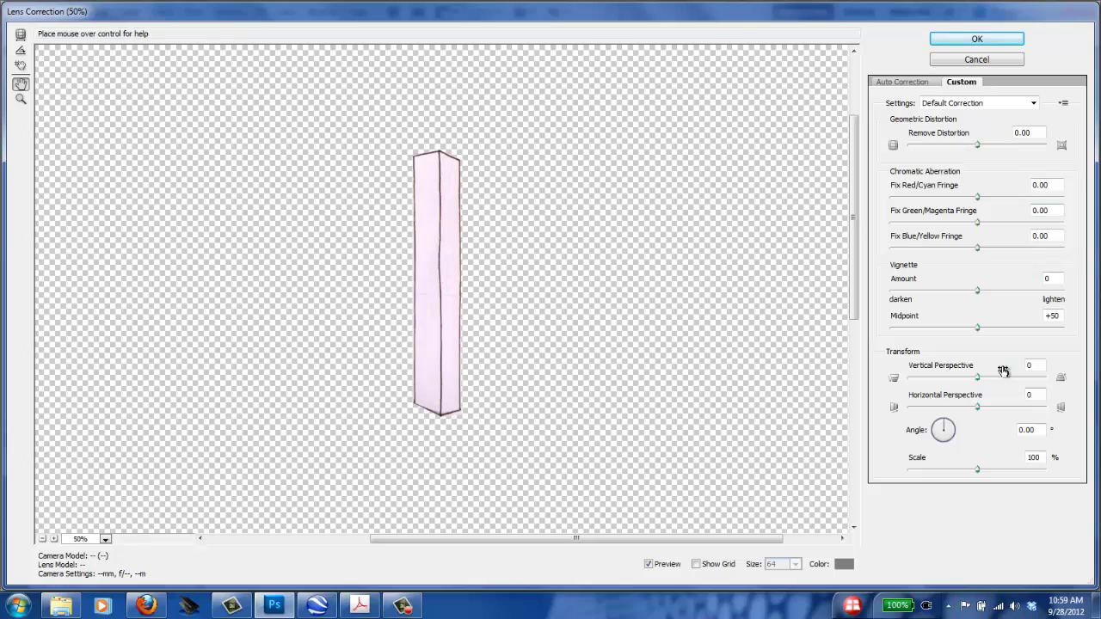
drag(979, 380, 945, 419)
click(945, 426)
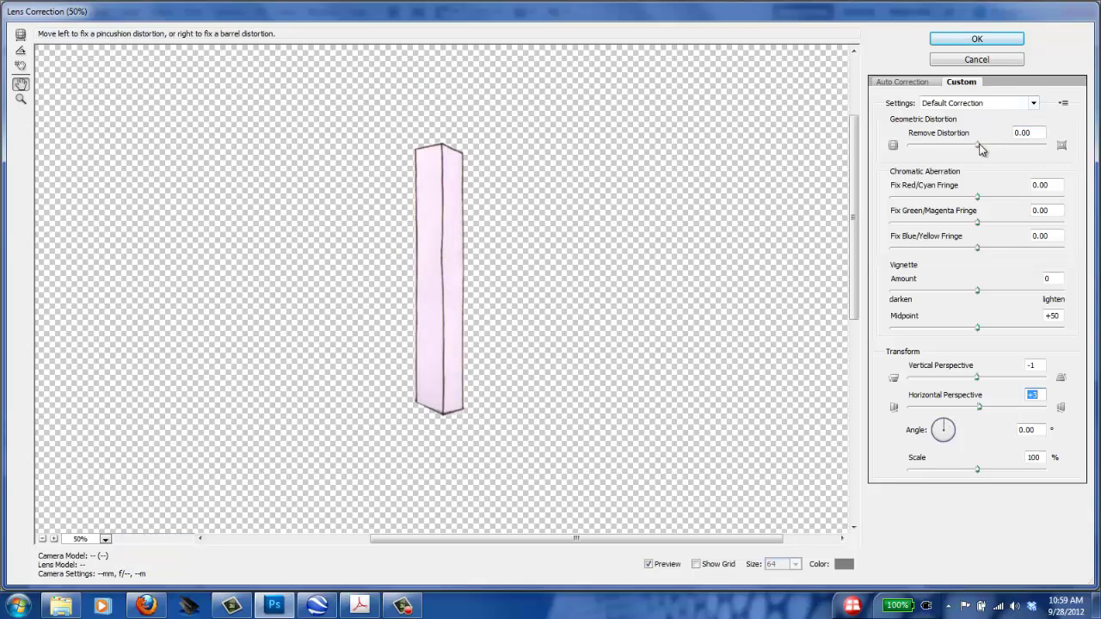
mouse_move(978, 144)
mouse_down()
mouse_move(941, 152)
mouse_move(1048, 160)
mouse_move(964, 147)
mouse_up()
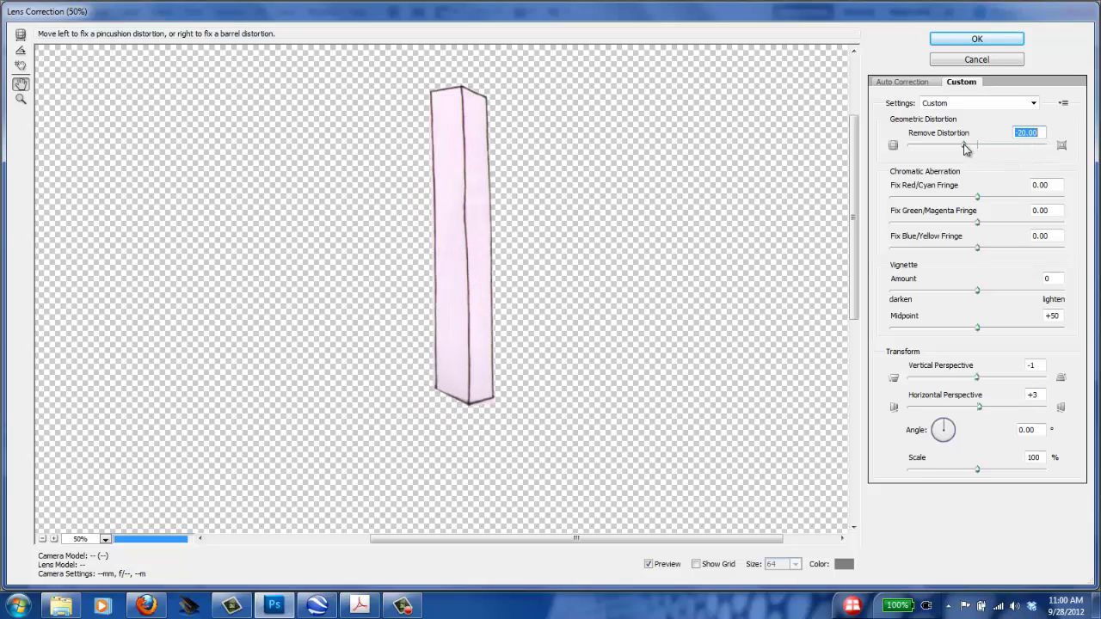
click(981, 329)
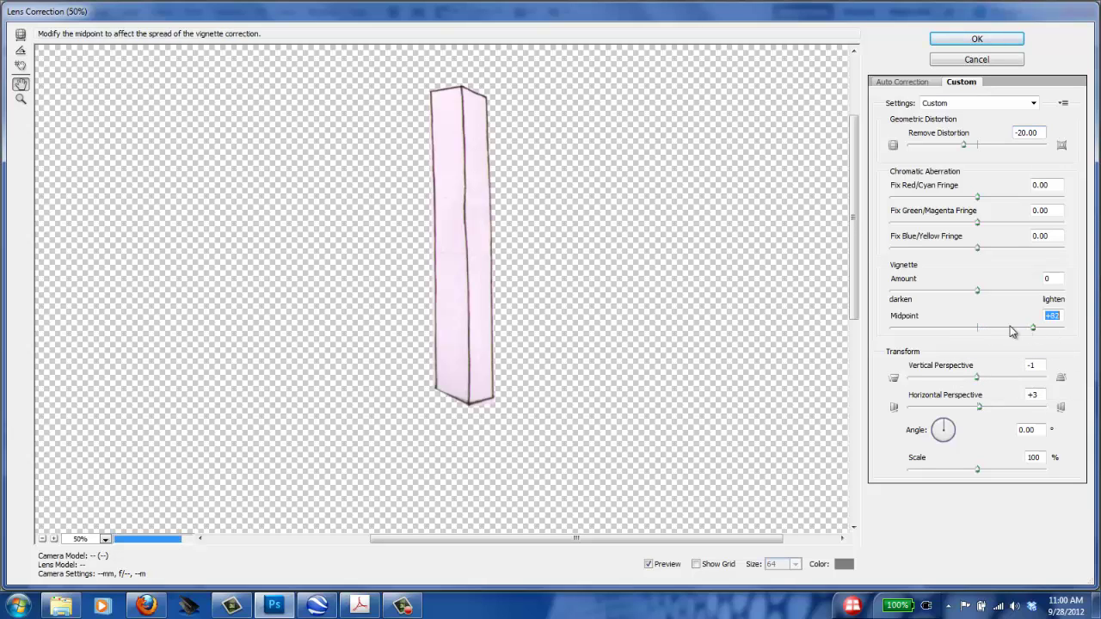
drag(1012, 332, 980, 332)
mouse_move(978, 471)
mouse_down()
mouse_move(1013, 474)
mouse_move(968, 476)
mouse_up()
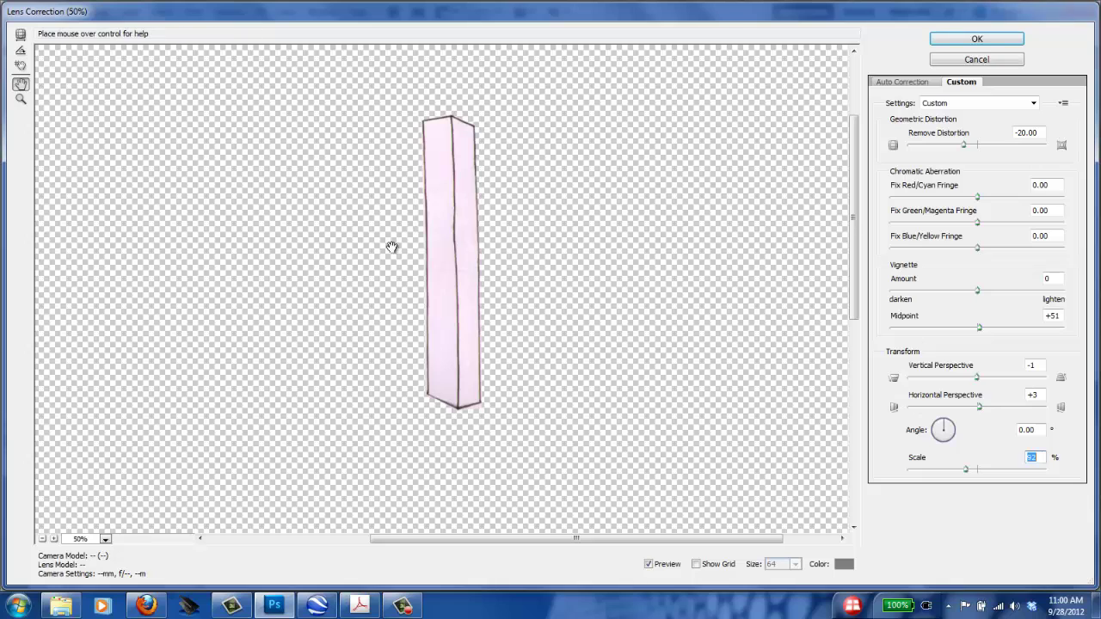
click(976, 59)
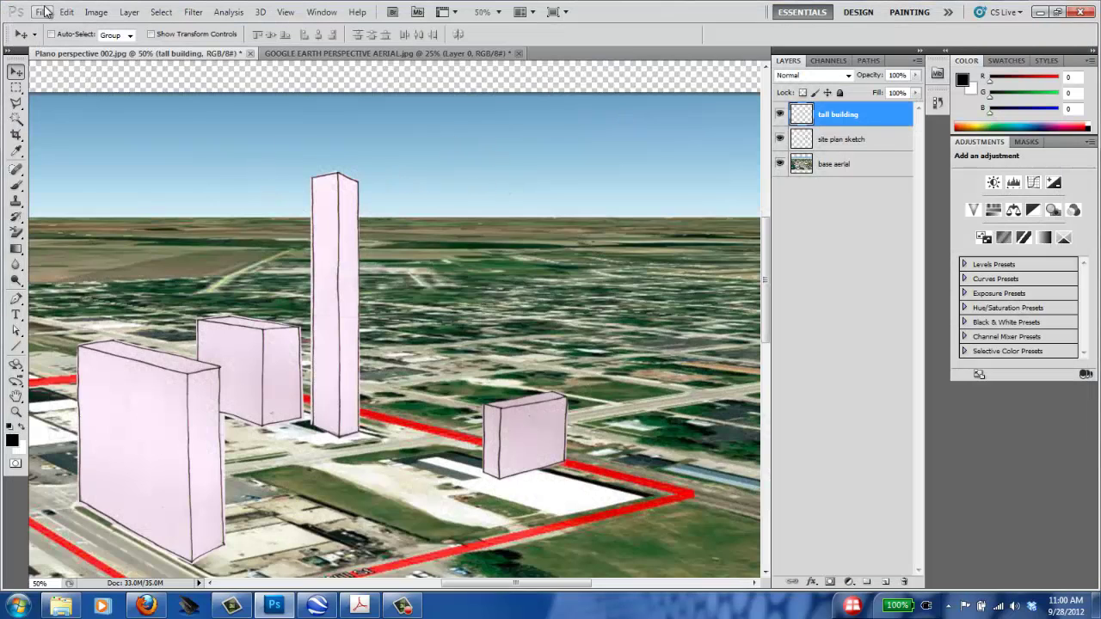
Start a Warp transform on the tall building layer, zoomed in on the tower top.
click(95, 12)
mouse_move(67, 13)
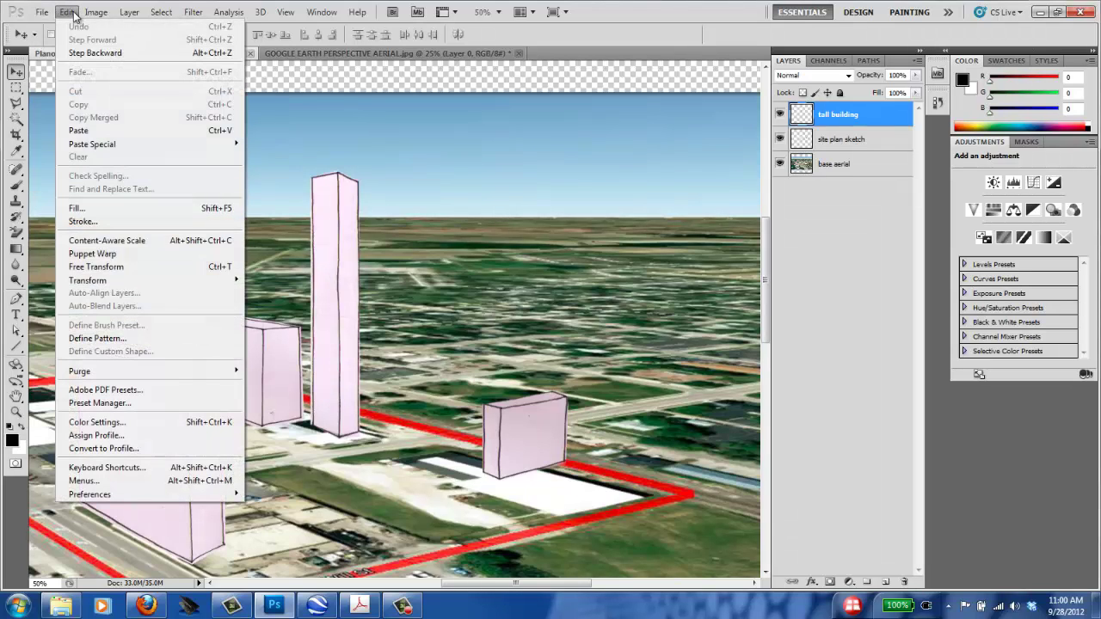
mouse_move(119, 280)
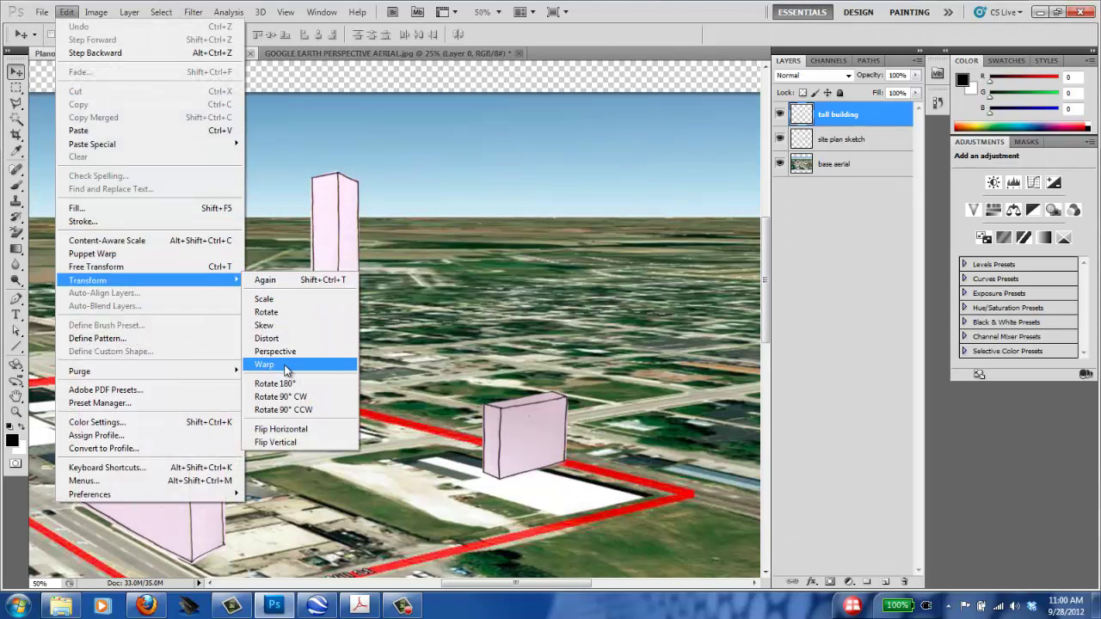
click(288, 364)
key(ctrl+plus)
key(ctrl+plus)
key(ctrl+plus)
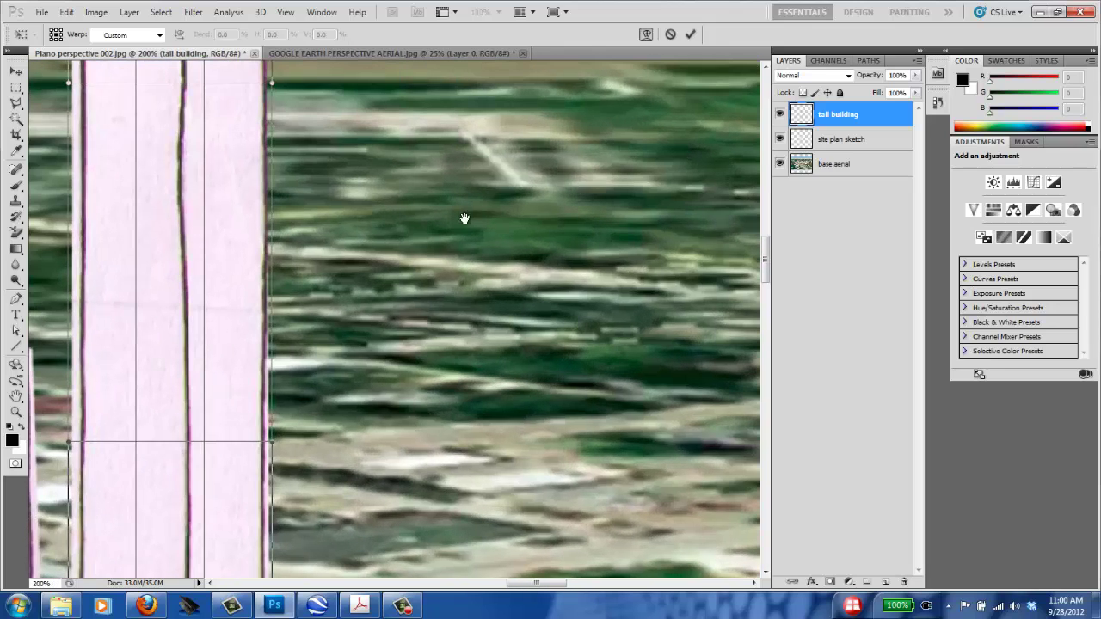
drag(465, 218, 731, 271)
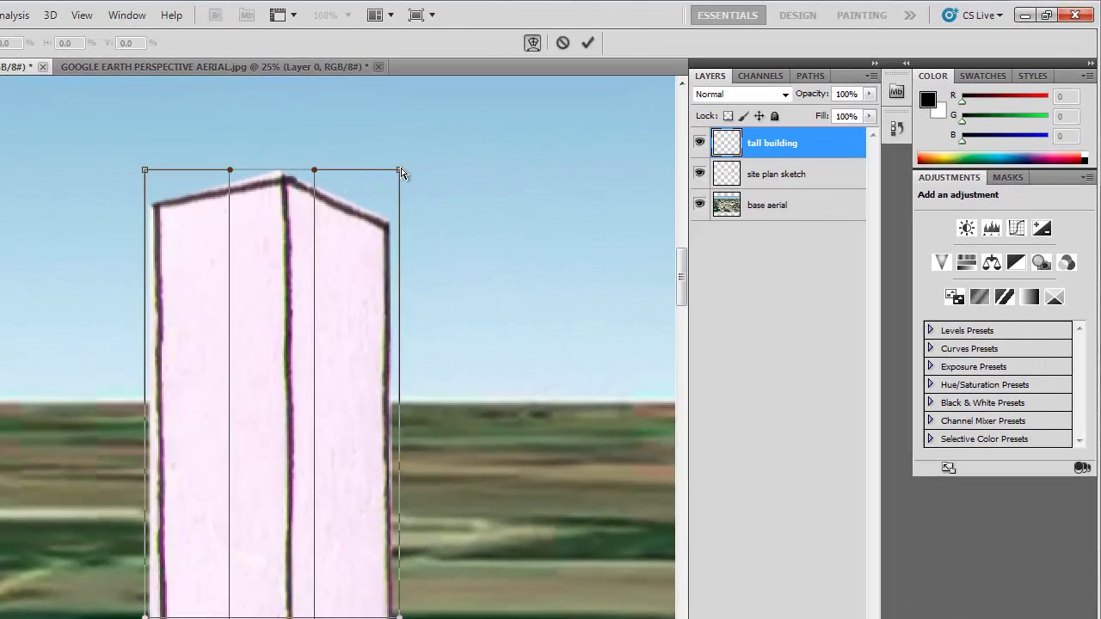
Warp the tower's top into a slanted roofline, commit it, and zoom out.
drag(401, 173, 394, 133)
drag(316, 170, 317, 167)
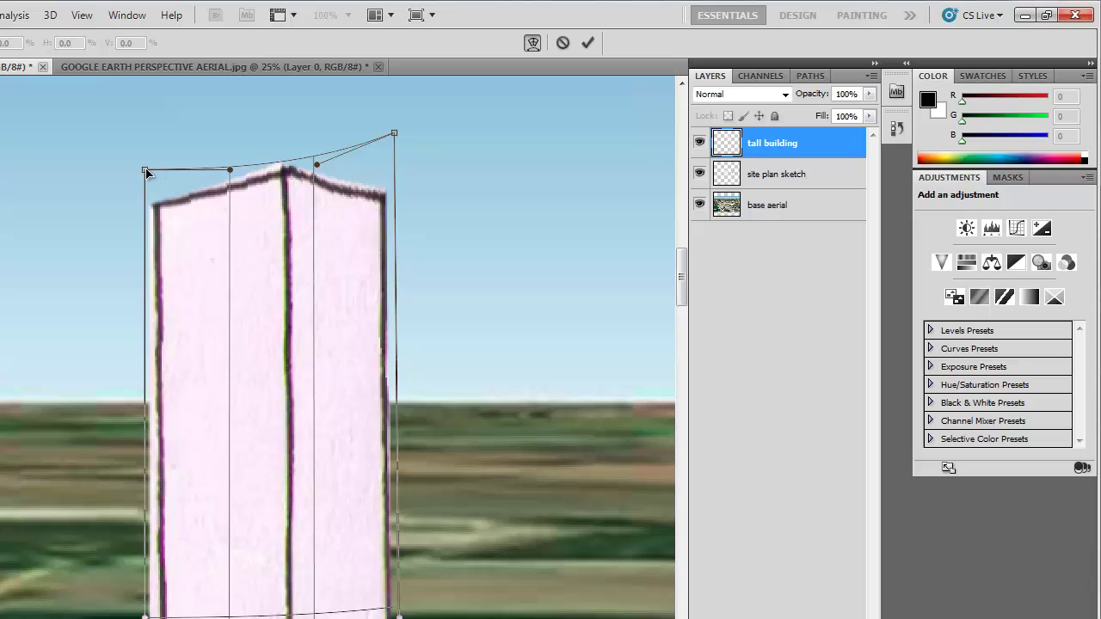
drag(146, 173, 147, 154)
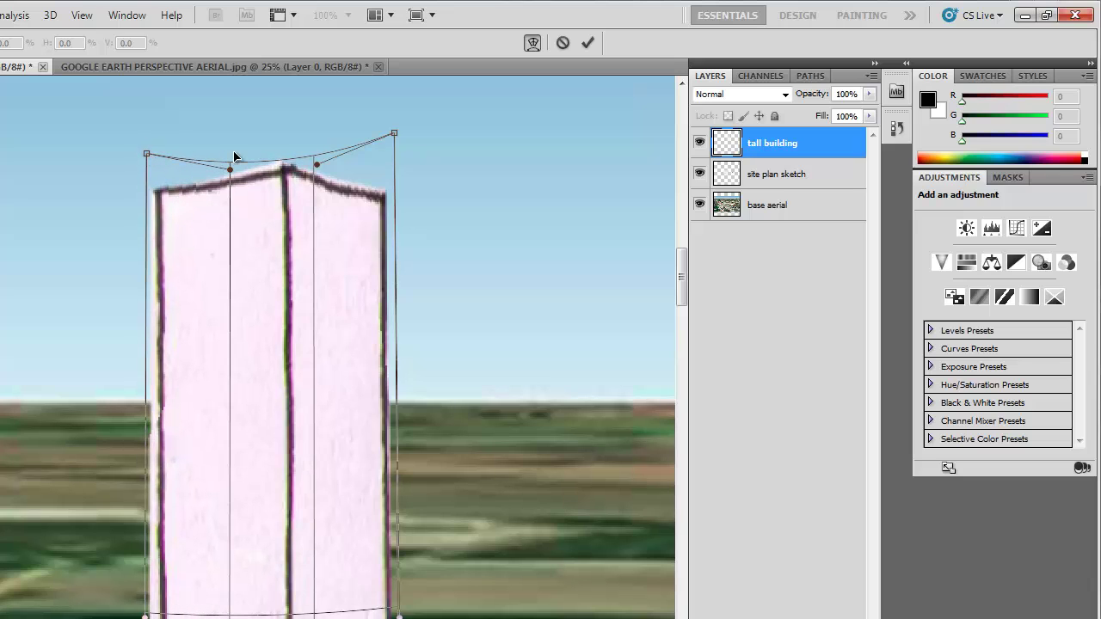
drag(231, 175, 226, 153)
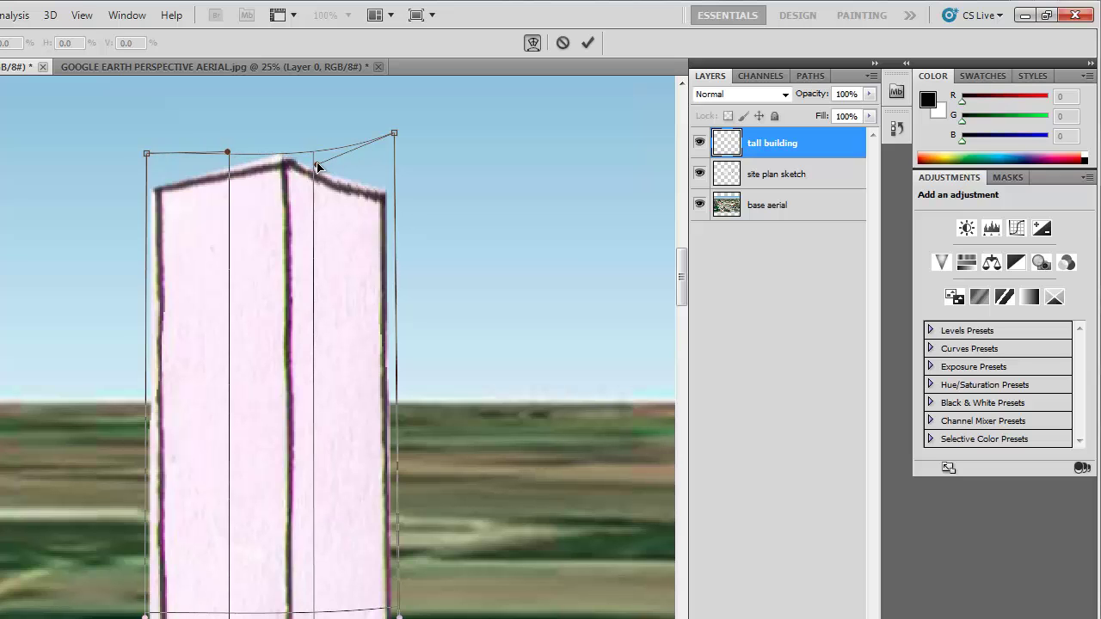
mouse_move(316, 166)
mouse_down()
mouse_move(329, 164)
mouse_move(308, 155)
mouse_up()
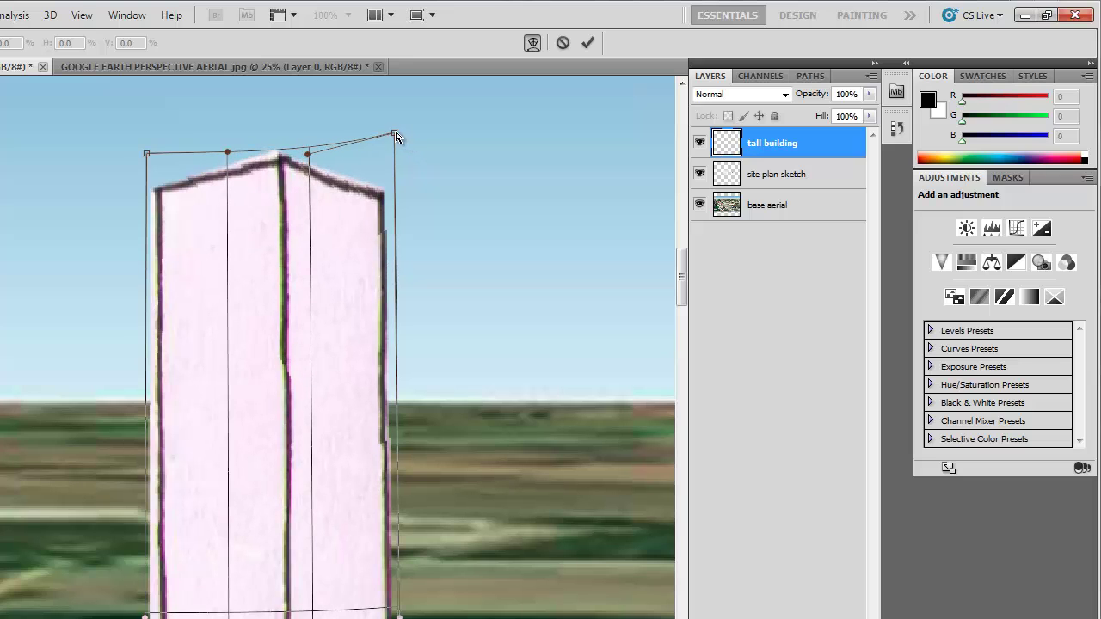
drag(396, 135, 398, 131)
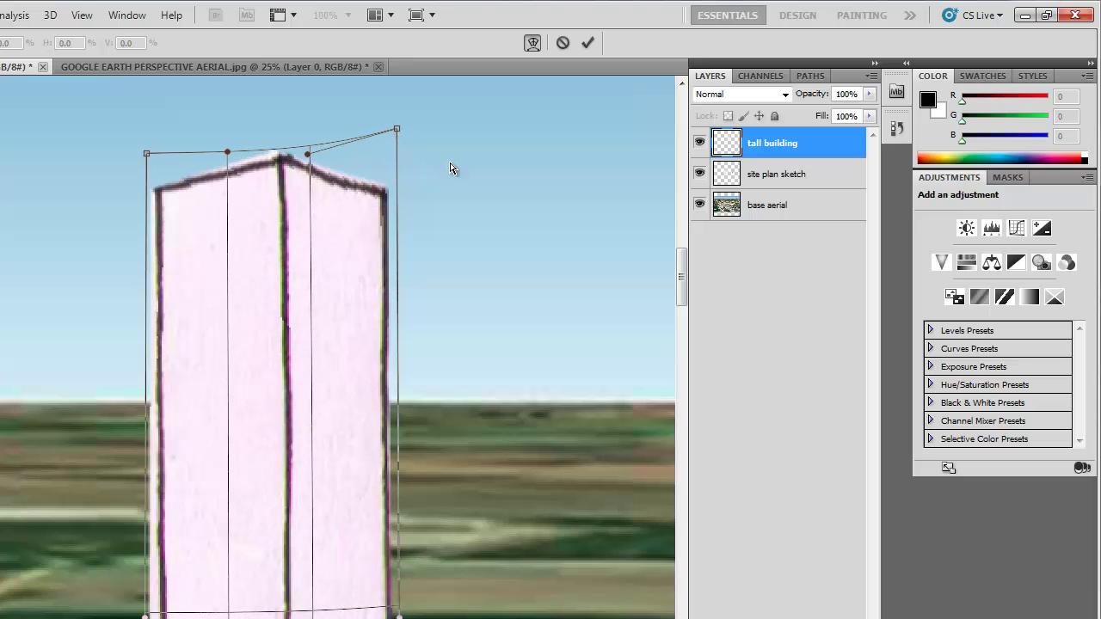
key(ctrl+minus)
key(ctrl+minus)
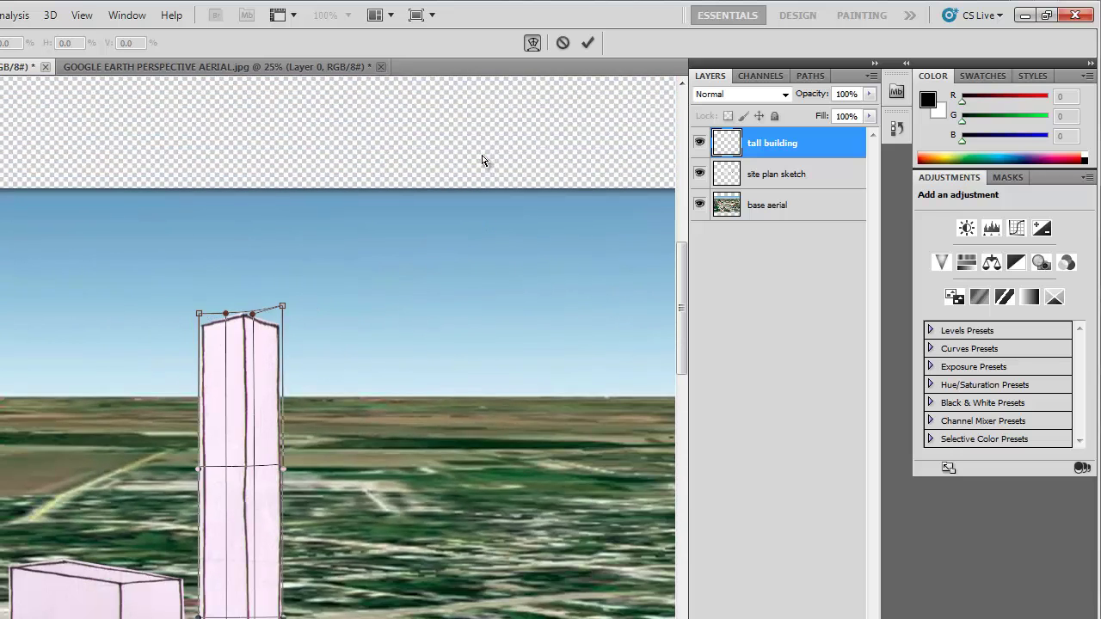
drag(392, 326, 286, 192)
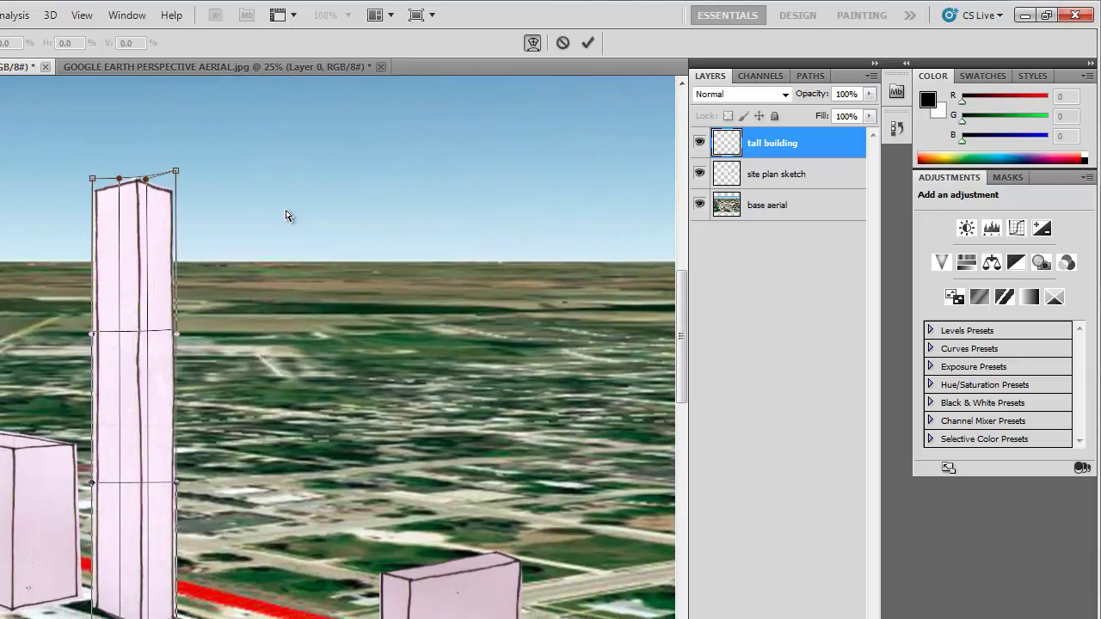
key(Return)
key(ctrl+minus)
key(ctrl+minus)
key(ctrl+minus)
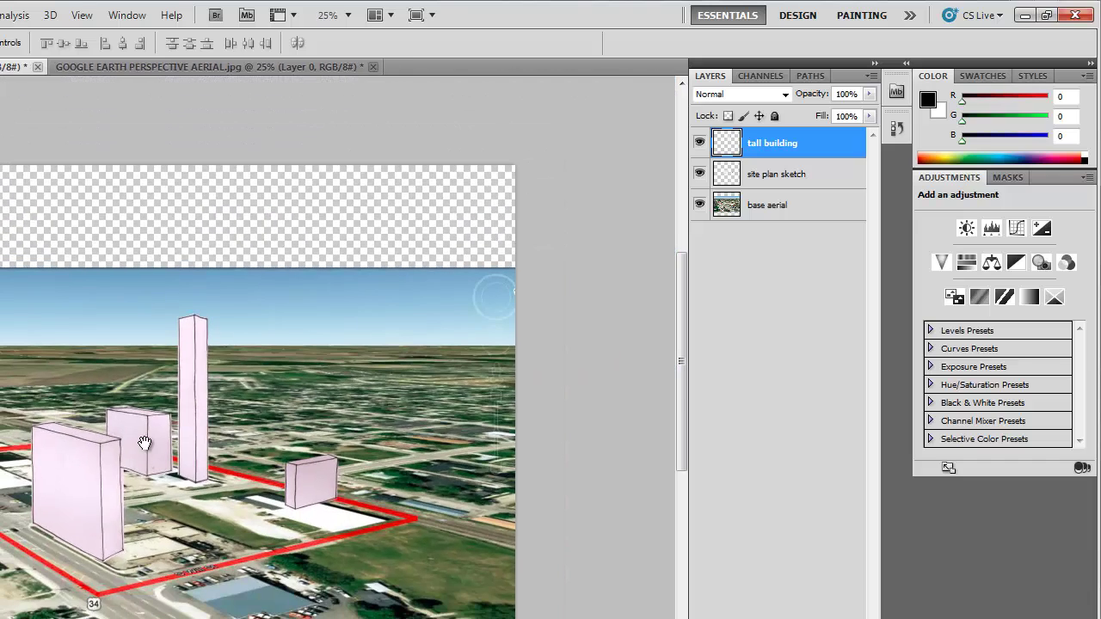
Crop the canvas to the aerial photo's top and bottom edges, removing the transparent bands.
drag(146, 443, 243, 348)
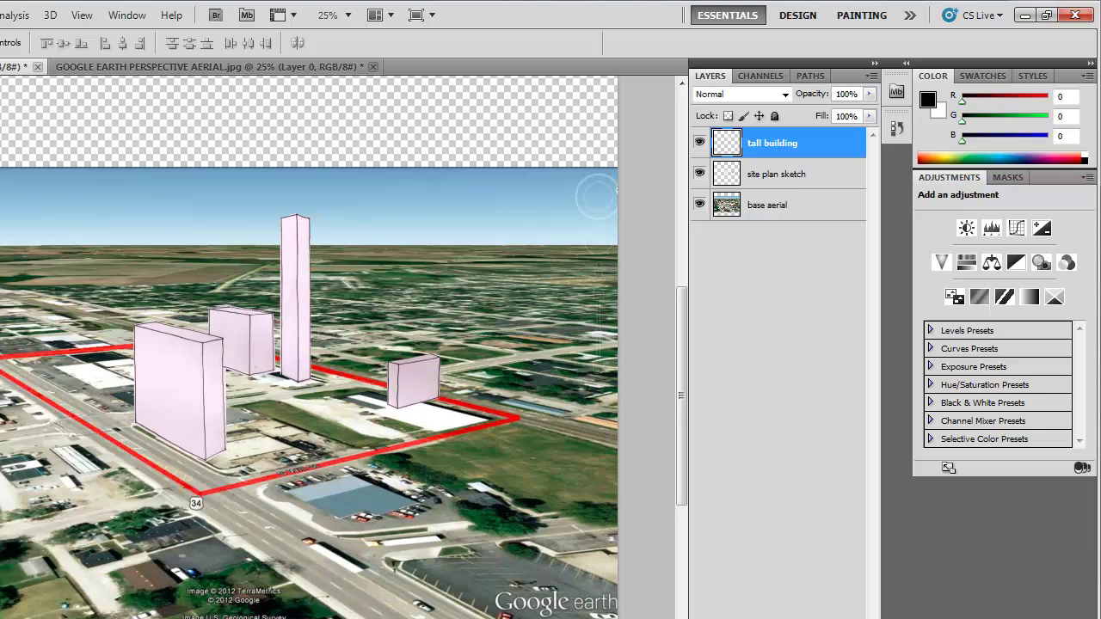
key(c)
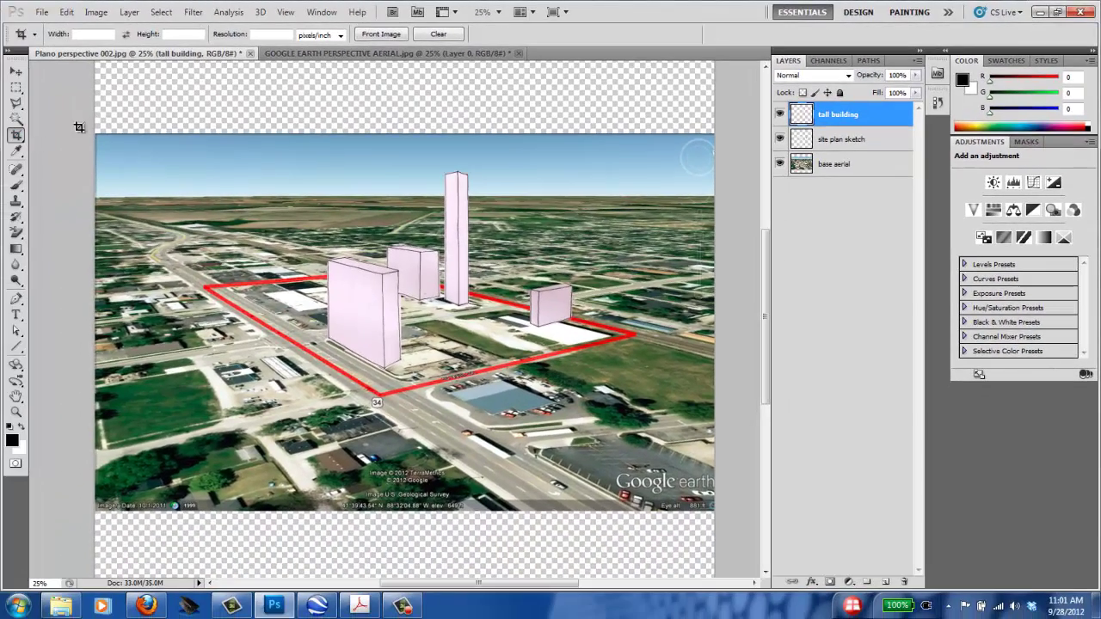
drag(424, 372, 728, 527)
drag(408, 122, 404, 134)
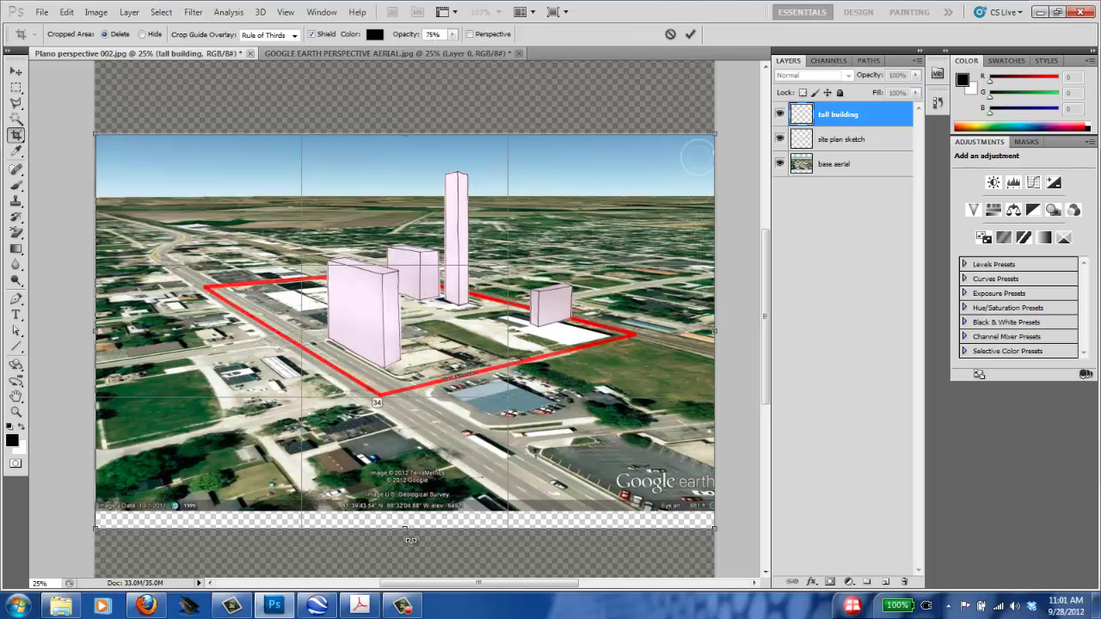
drag(404, 529, 409, 469)
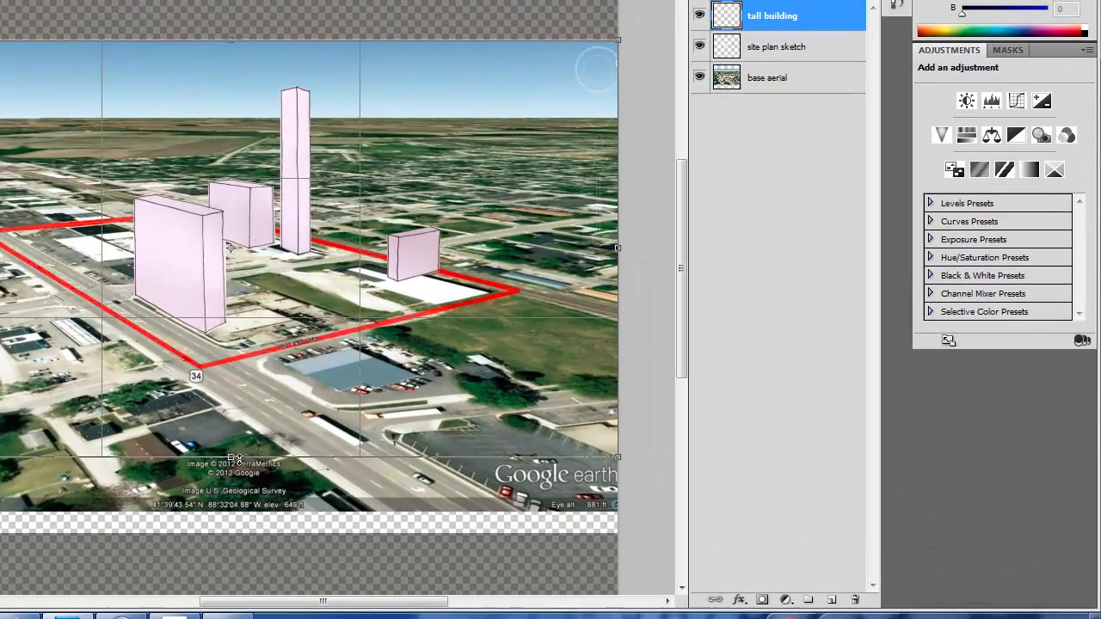
drag(234, 459, 233, 509)
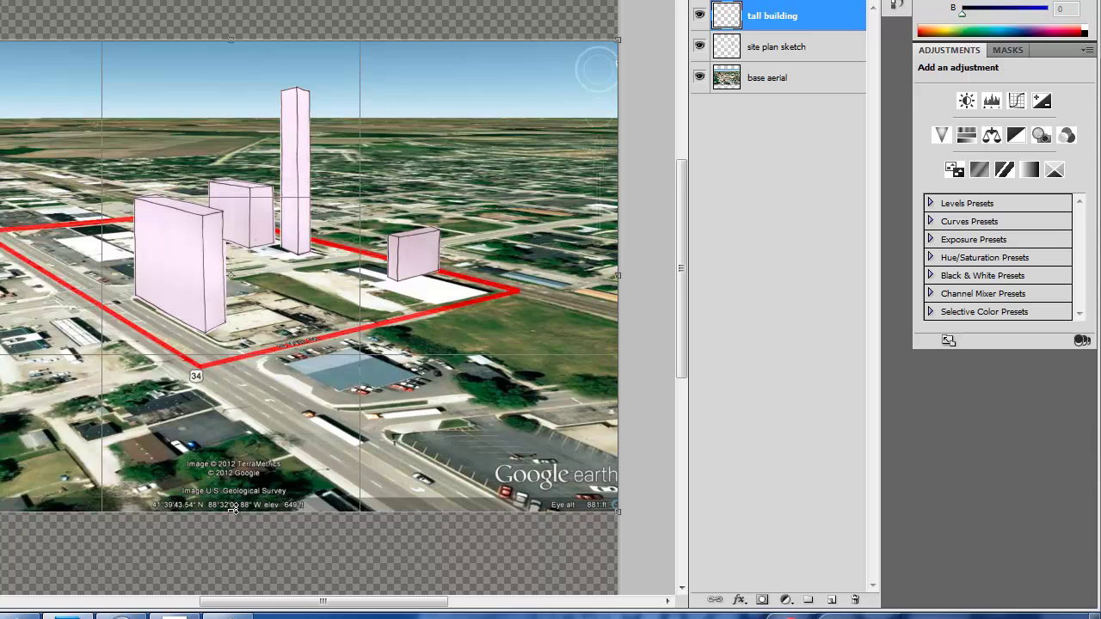
key(Return)
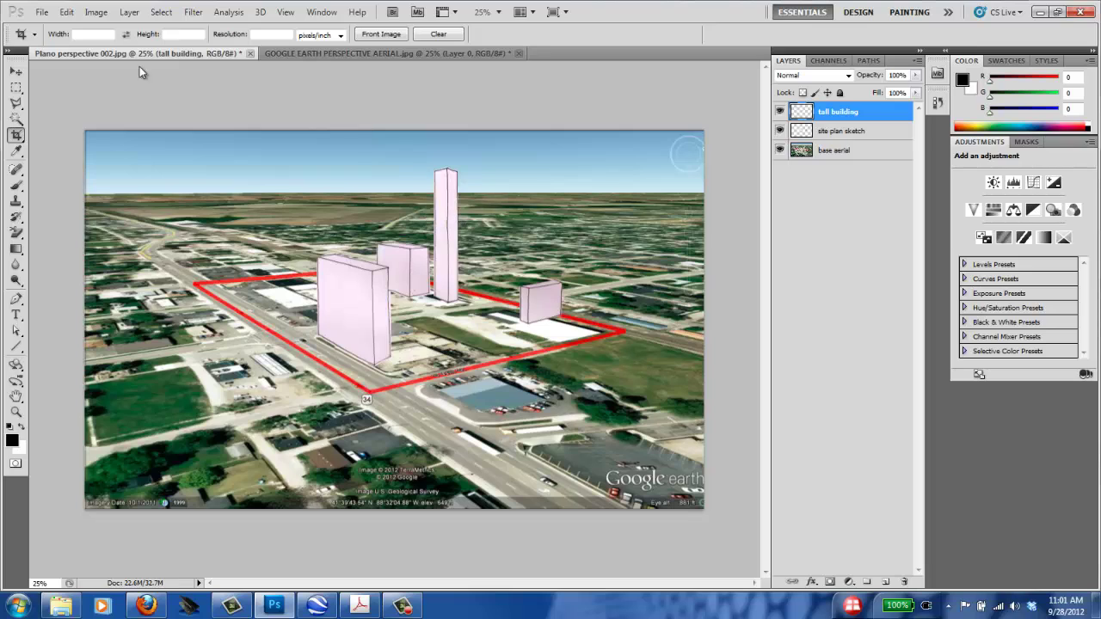
Select both the site plan sketch and tall building layers and bring up their layer options.
click(845, 132)
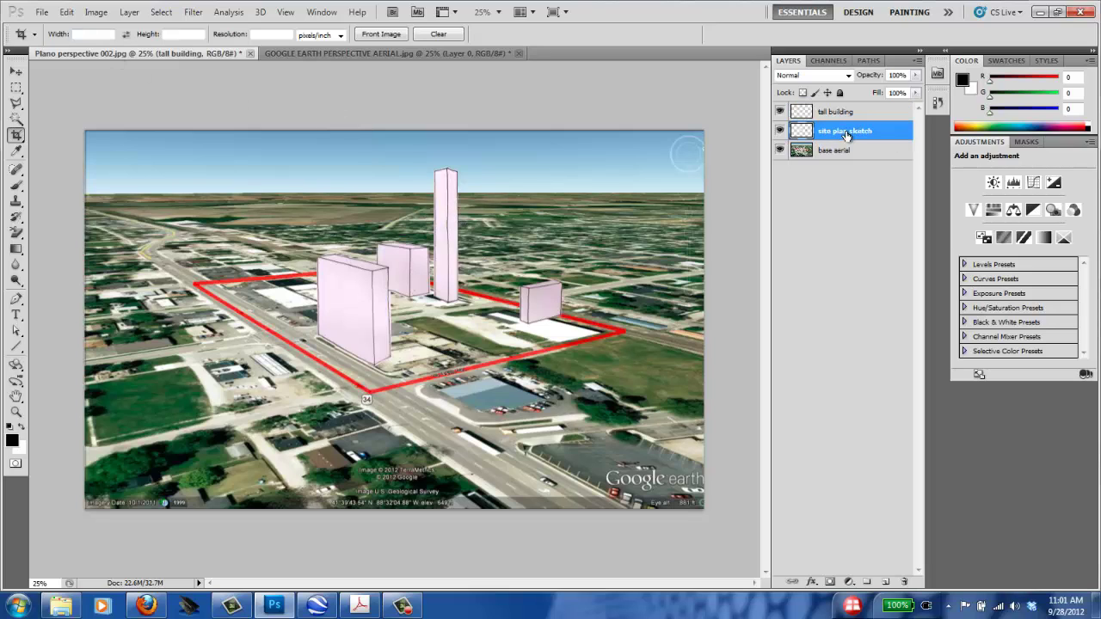
shift+click(848, 113)
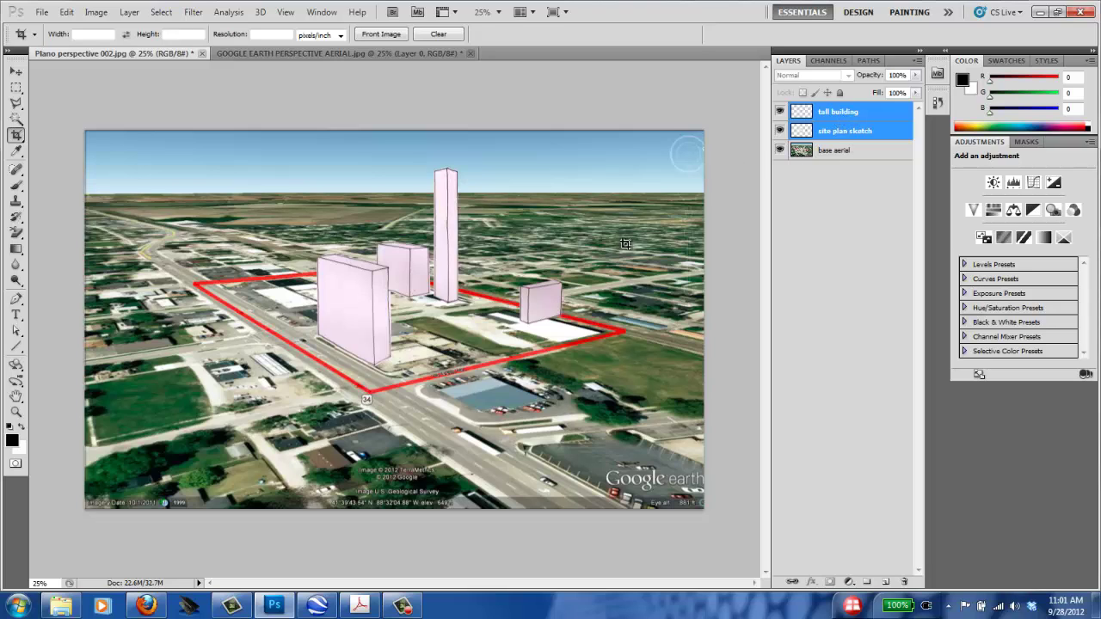
right_click(832, 115)
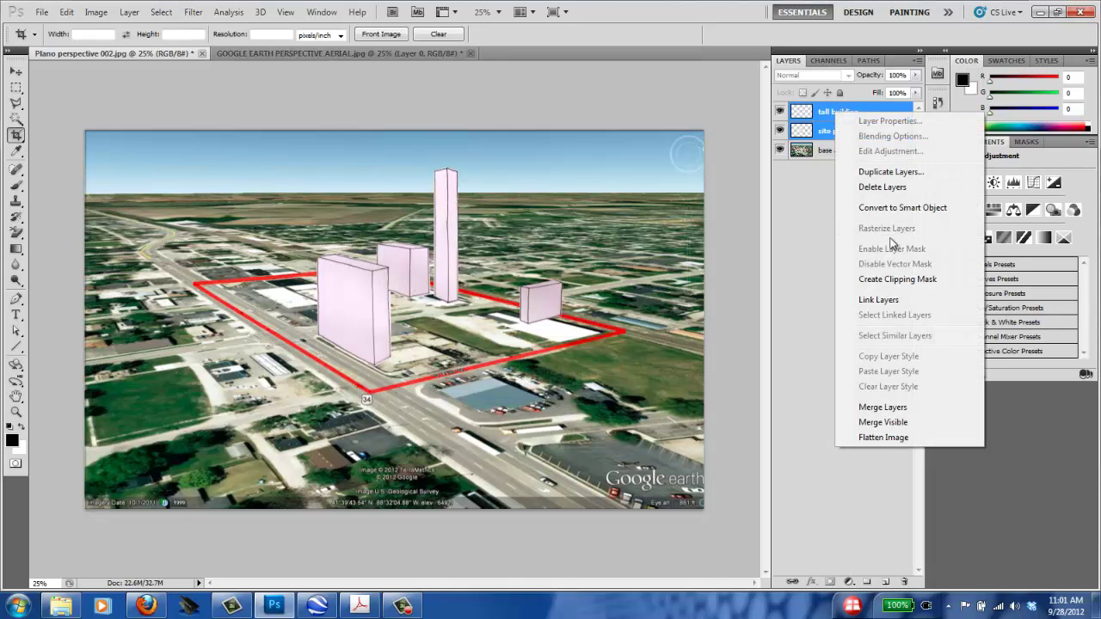
click(902, 408)
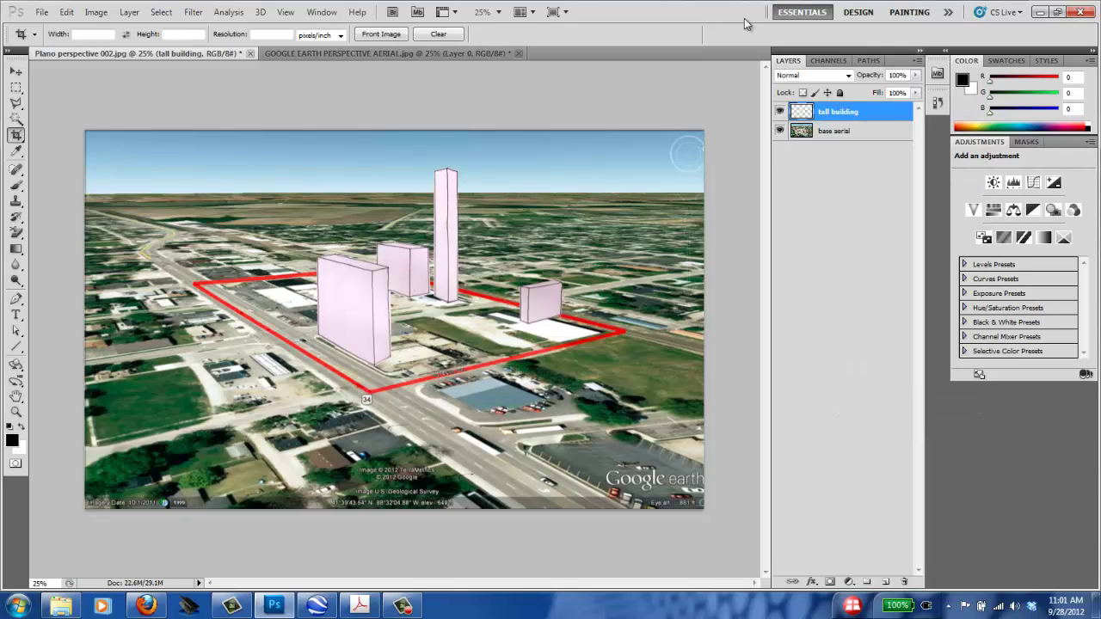
click(780, 112)
click(780, 112)
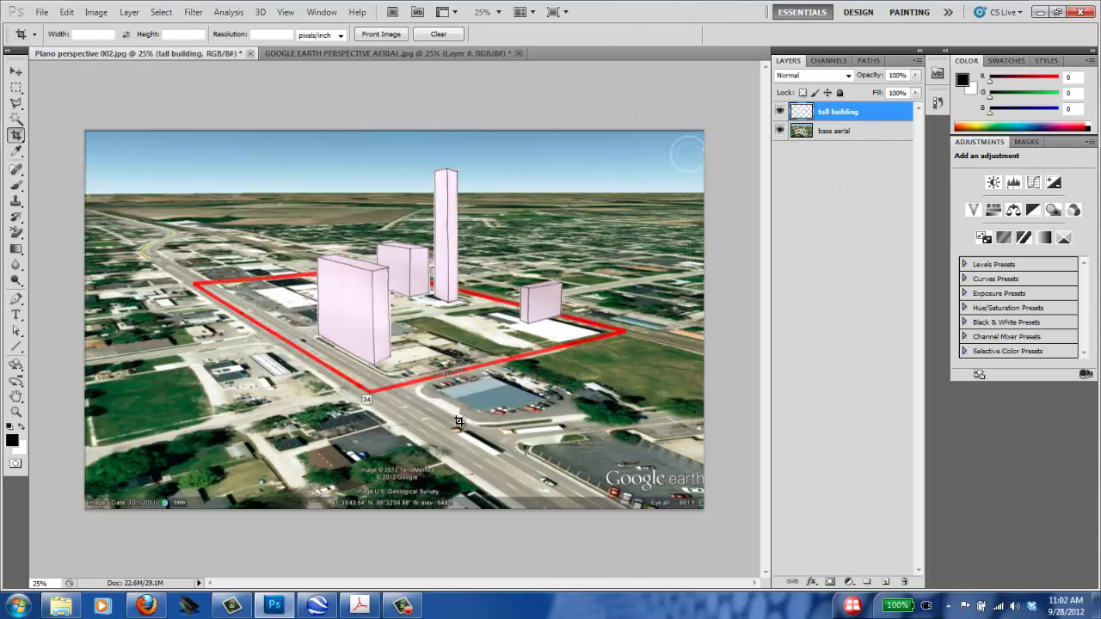
click(95, 12)
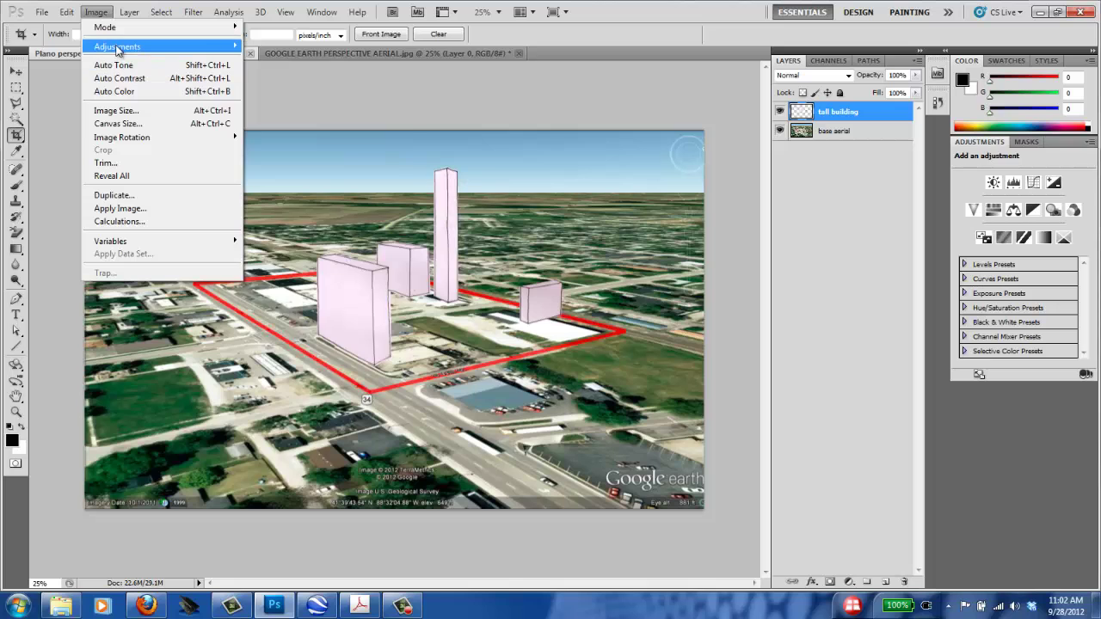
mouse_move(117, 46)
click(315, 83)
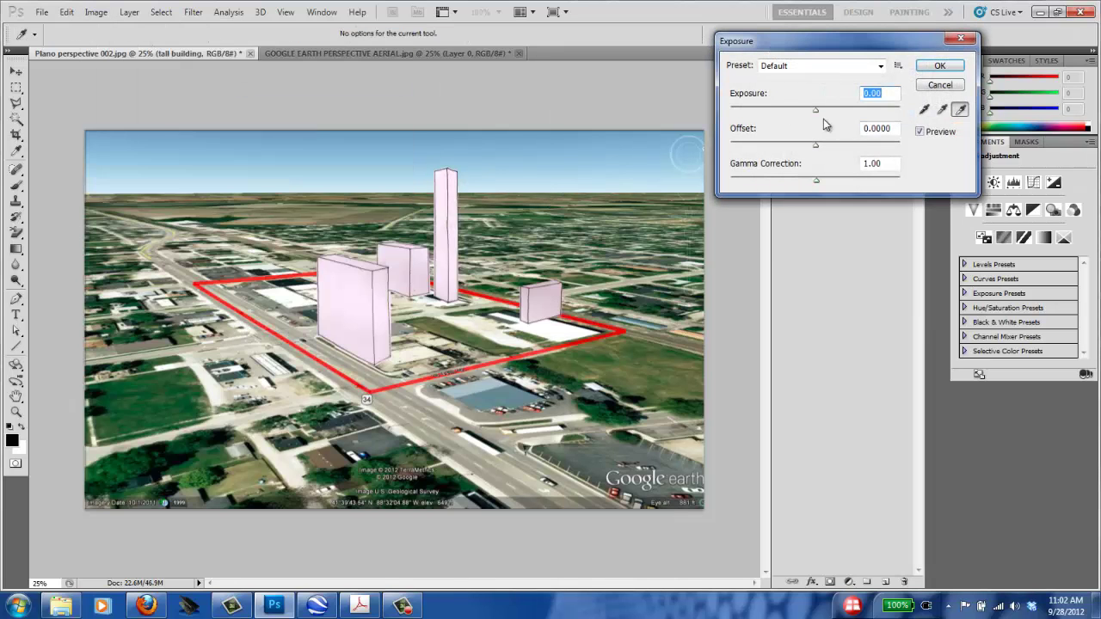
drag(815, 110, 822, 114)
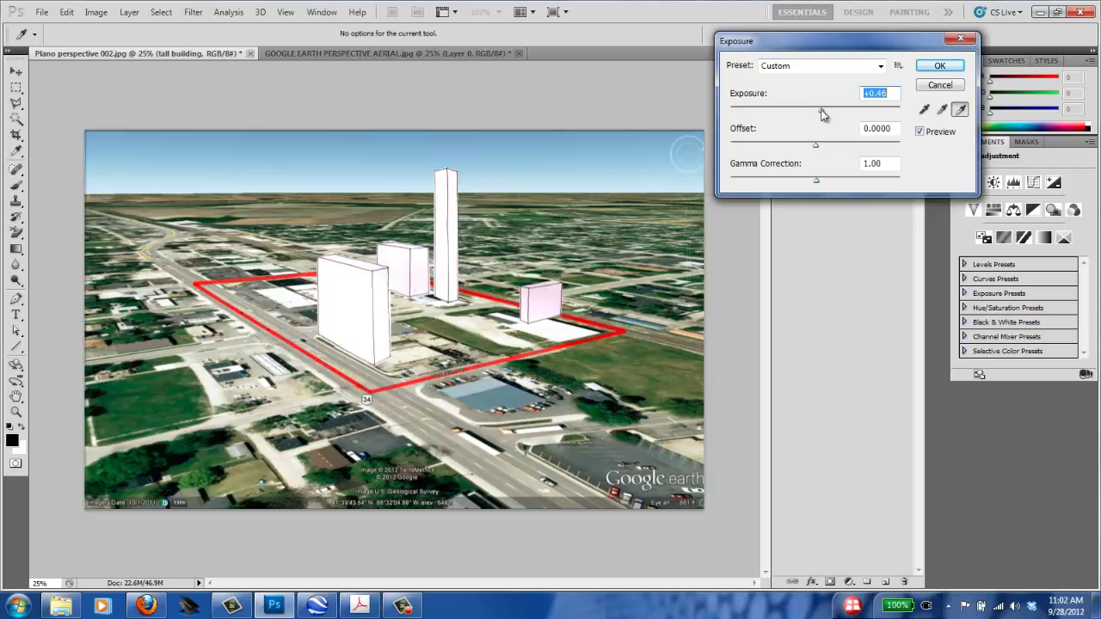
drag(823, 111, 844, 180)
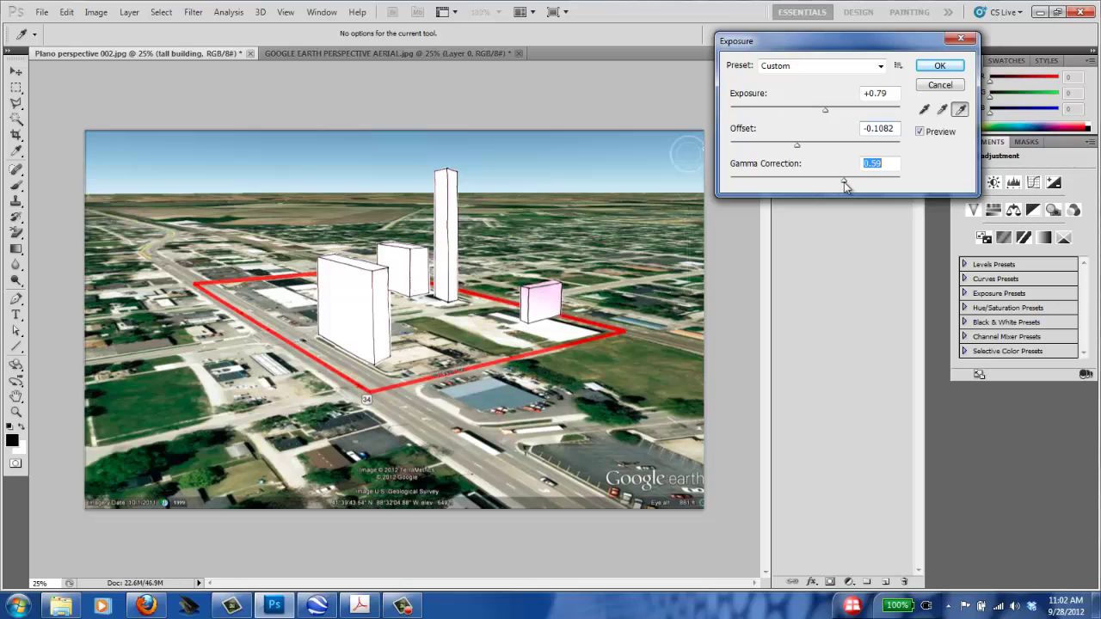
click(920, 132)
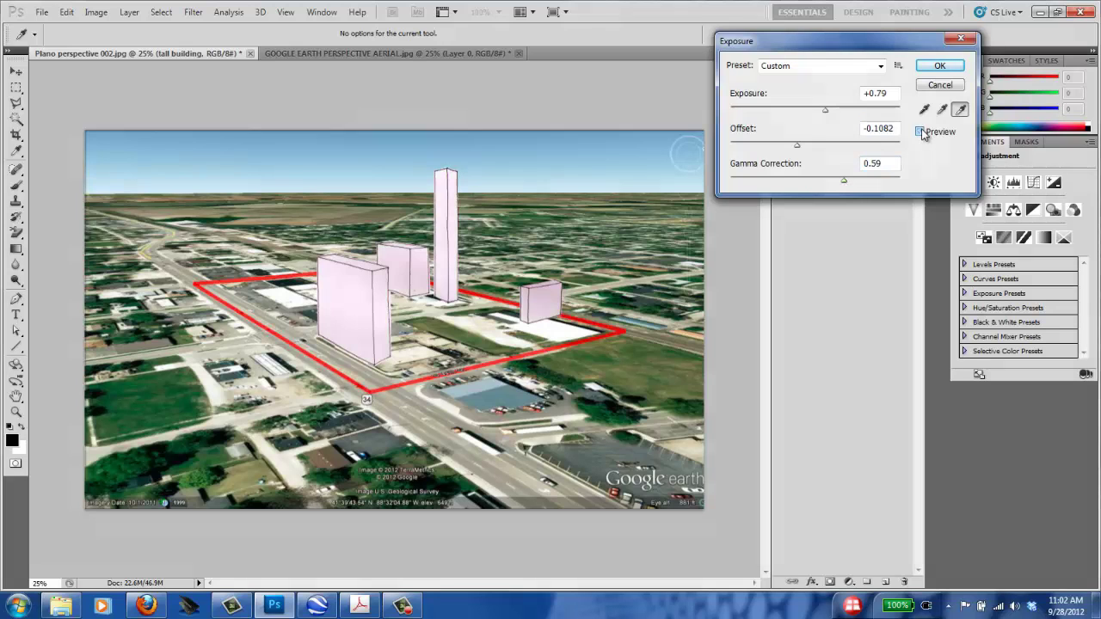
click(921, 133)
click(921, 133)
click(920, 133)
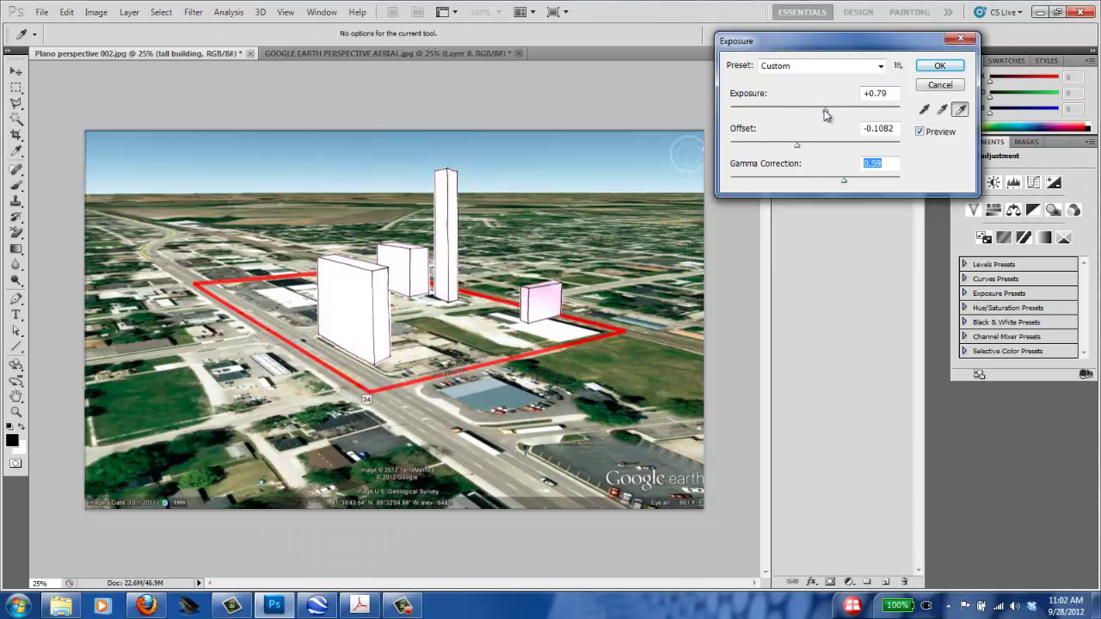
drag(824, 114, 821, 115)
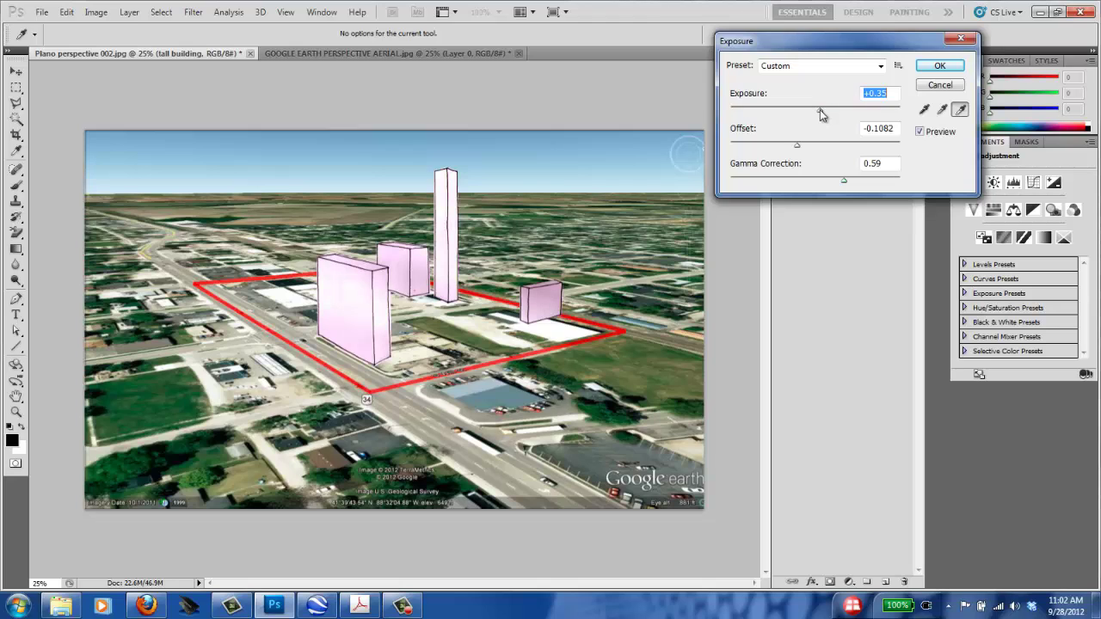
drag(820, 109, 821, 109)
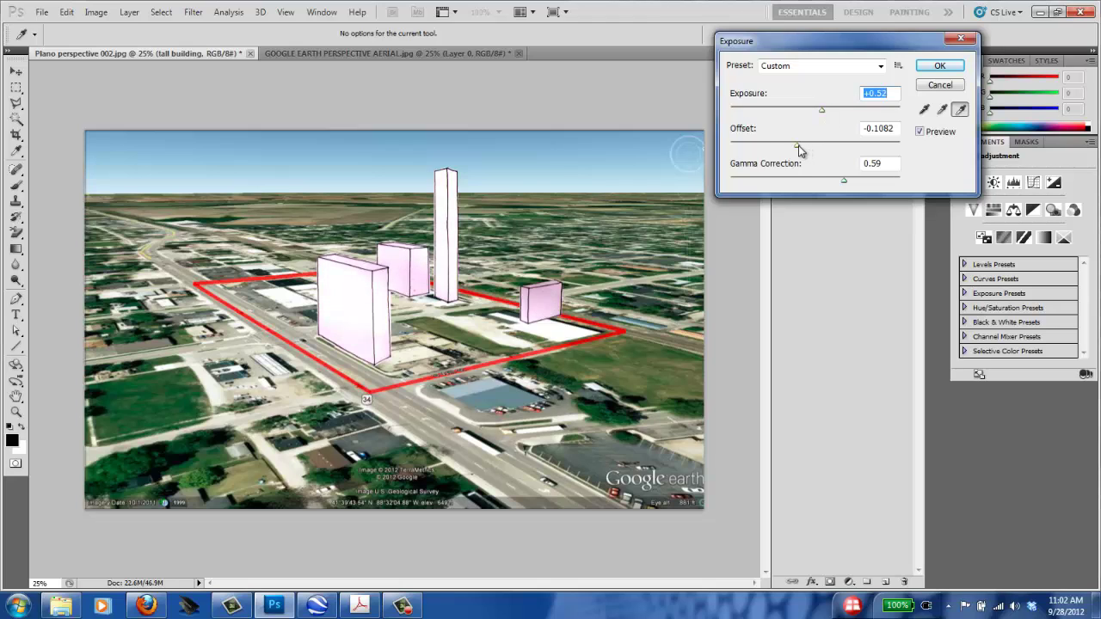
drag(798, 145, 824, 110)
click(920, 132)
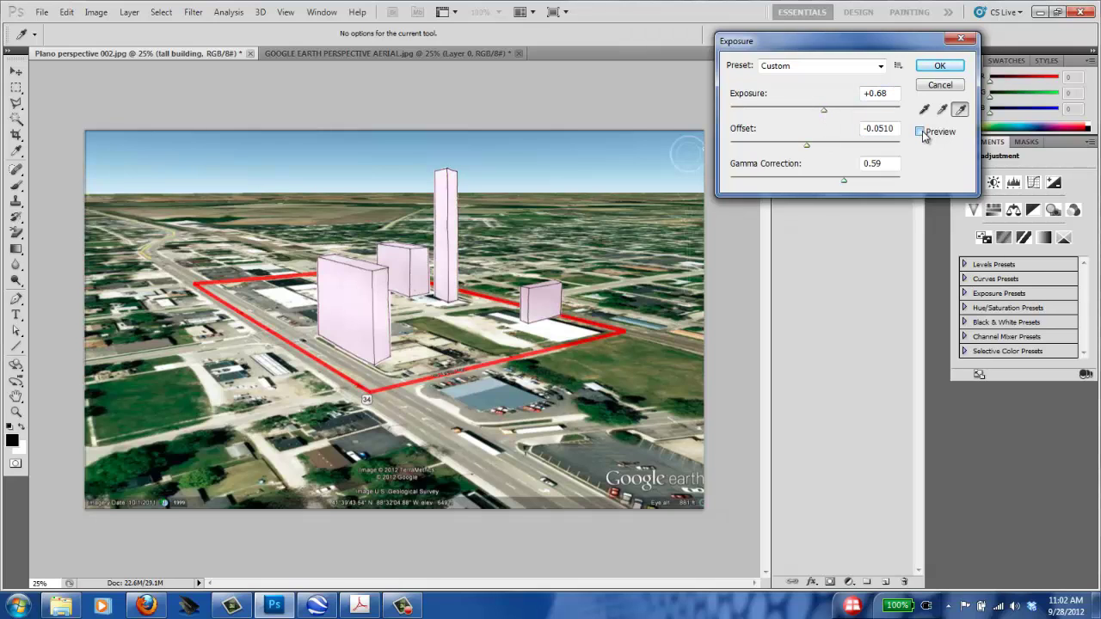
click(919, 132)
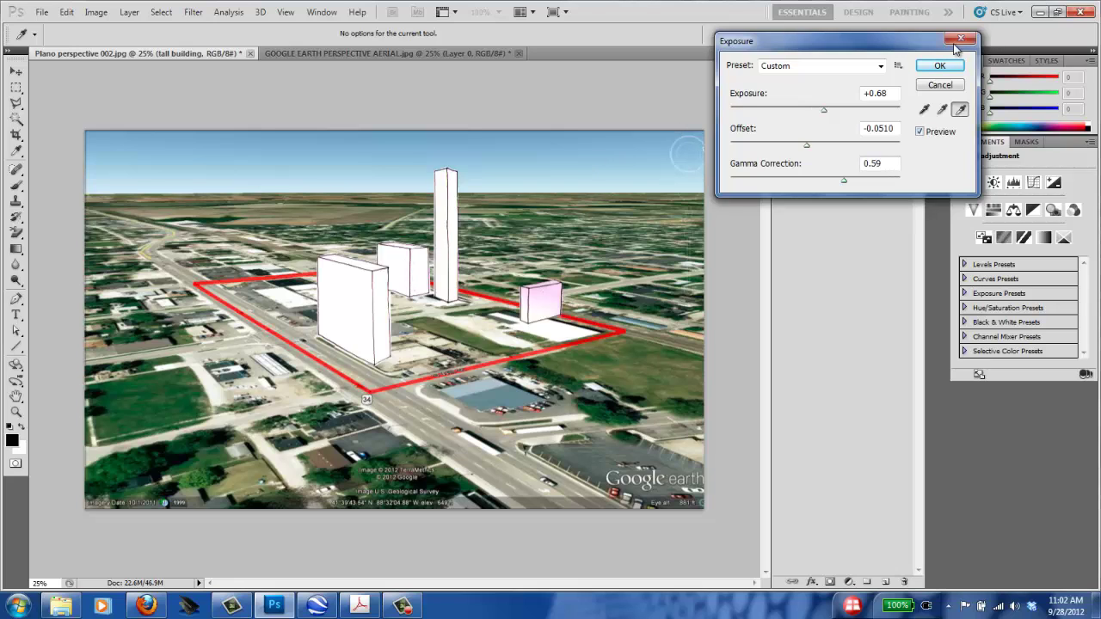
click(941, 85)
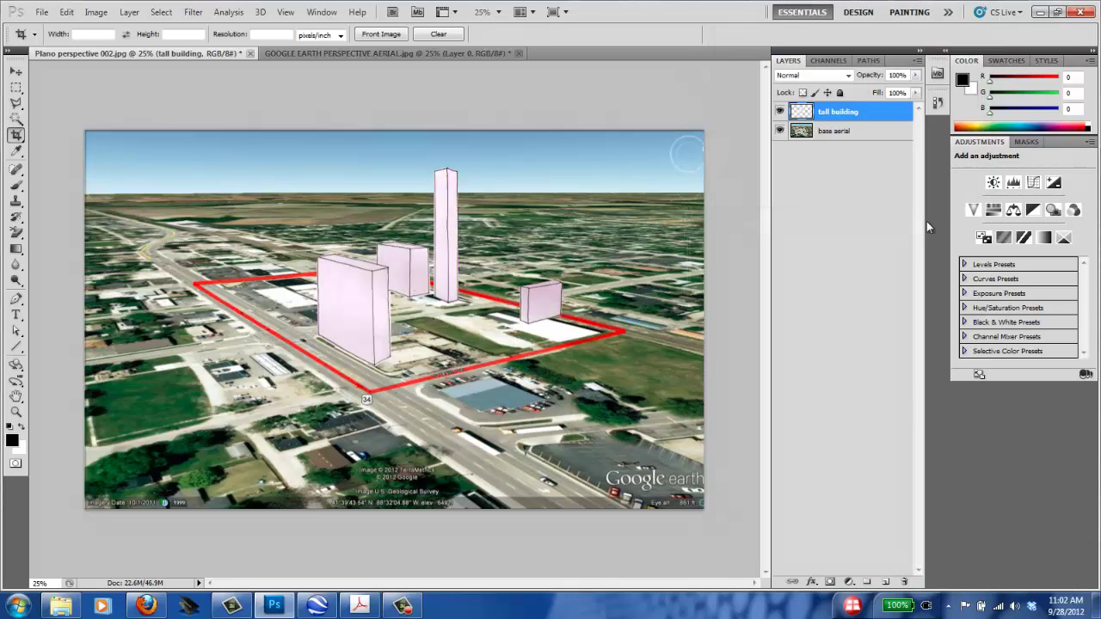
Apply Hue/Saturation with Saturation -87 and Lightness +14 to the pink building sketches.
click(96, 12)
mouse_move(111, 54)
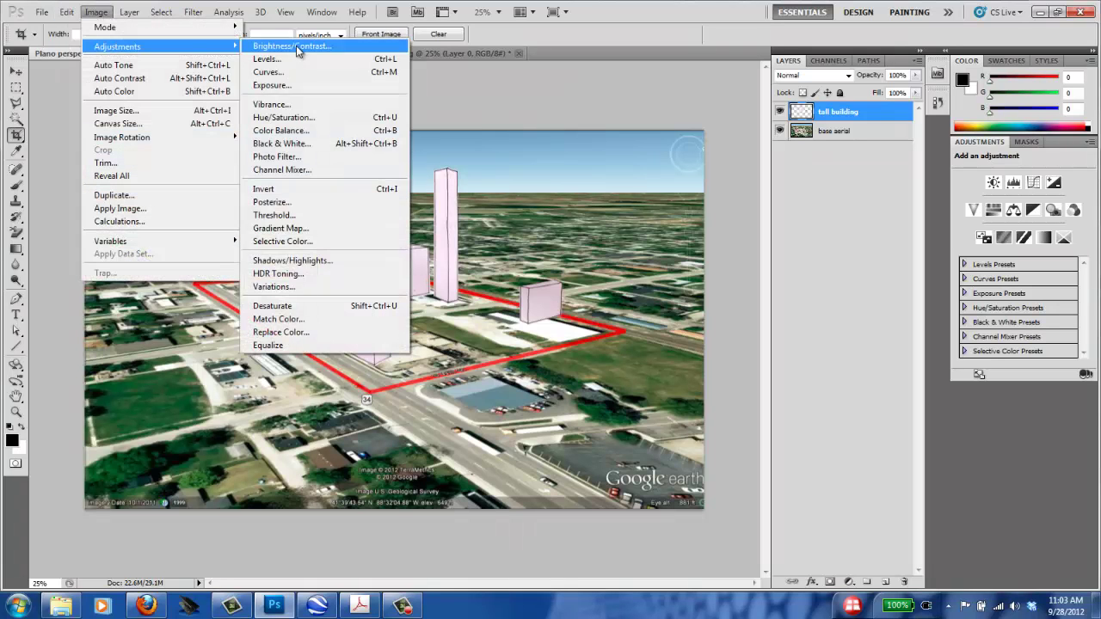
click(280, 117)
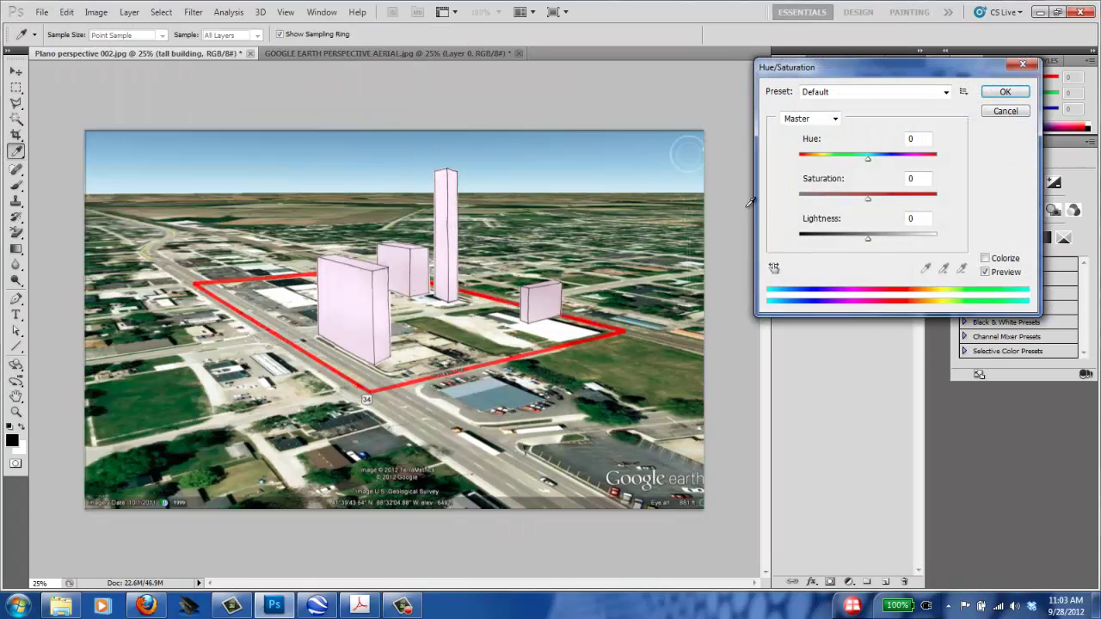
drag(868, 199, 819, 200)
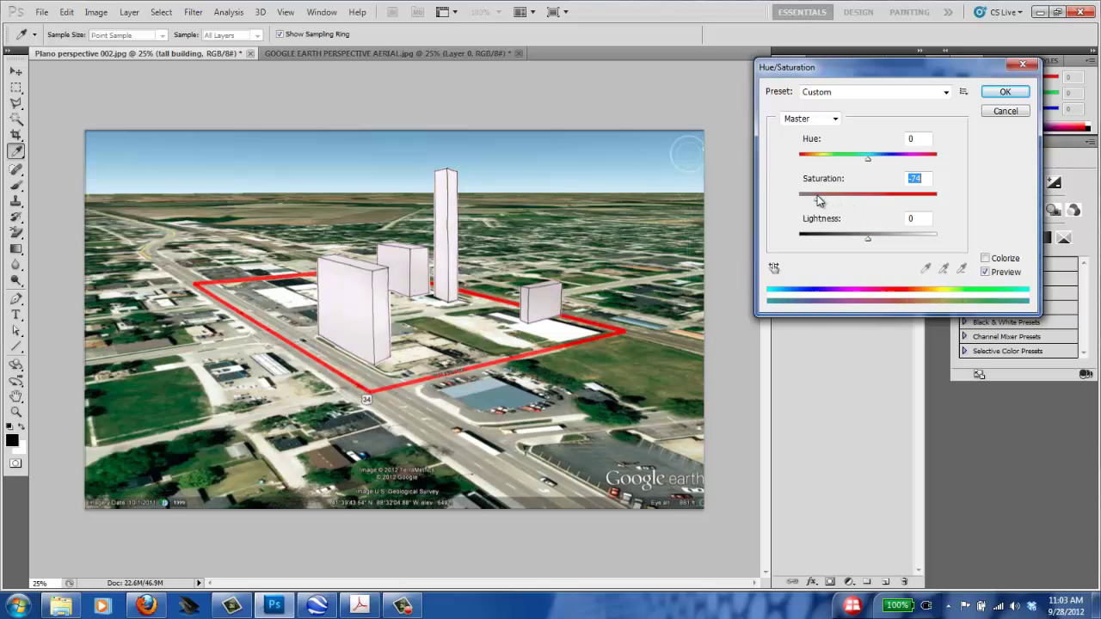
click(985, 272)
drag(812, 199, 808, 198)
mouse_move(868, 239)
mouse_down()
mouse_move(858, 239)
mouse_move(883, 243)
mouse_move(872, 243)
mouse_up()
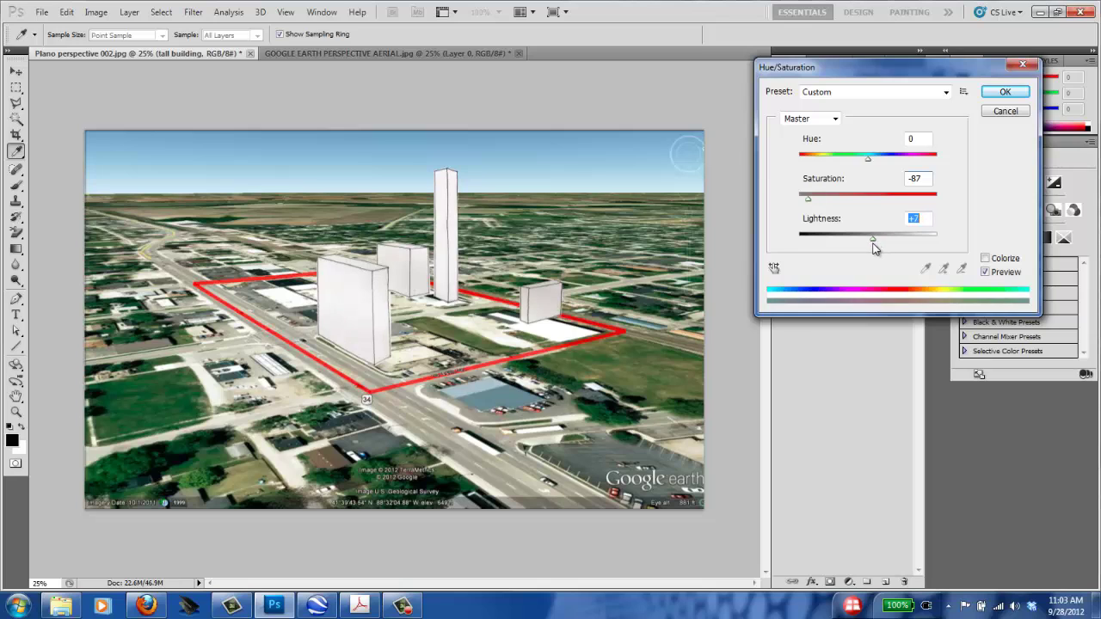
click(1003, 93)
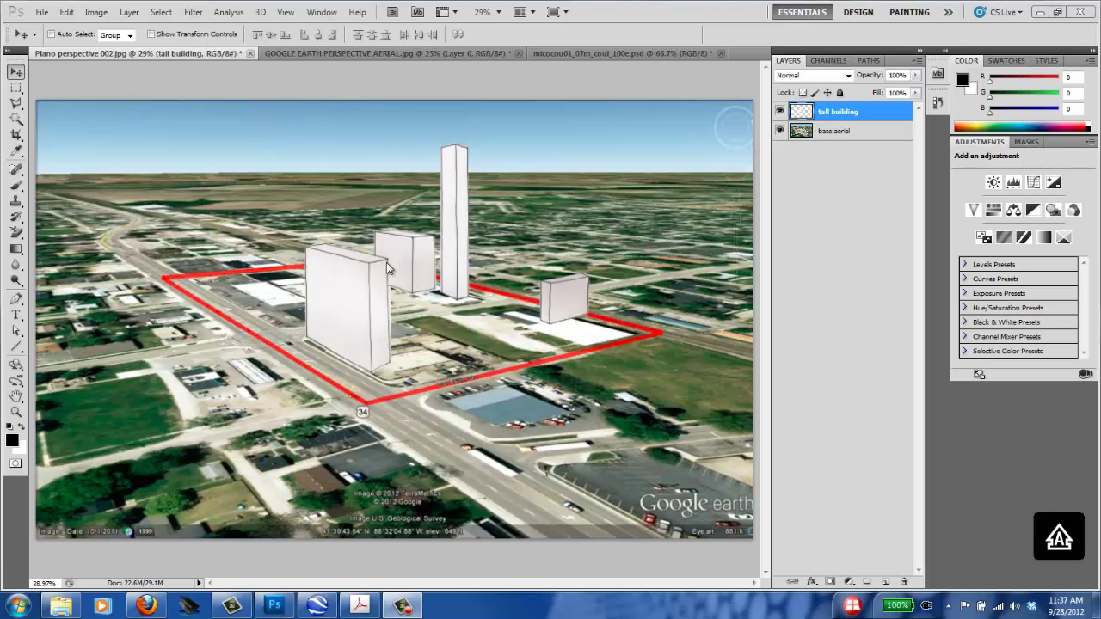
Browse the course site to the E05 Photoshop Reference Assets folder, then minimize the browser.
click(146, 606)
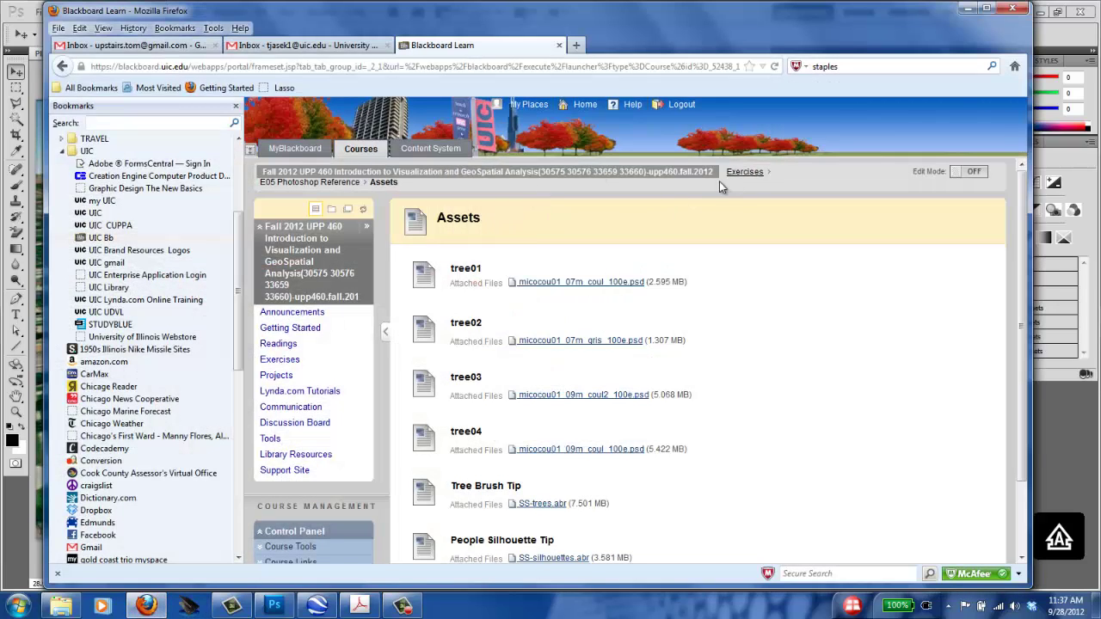
click(745, 173)
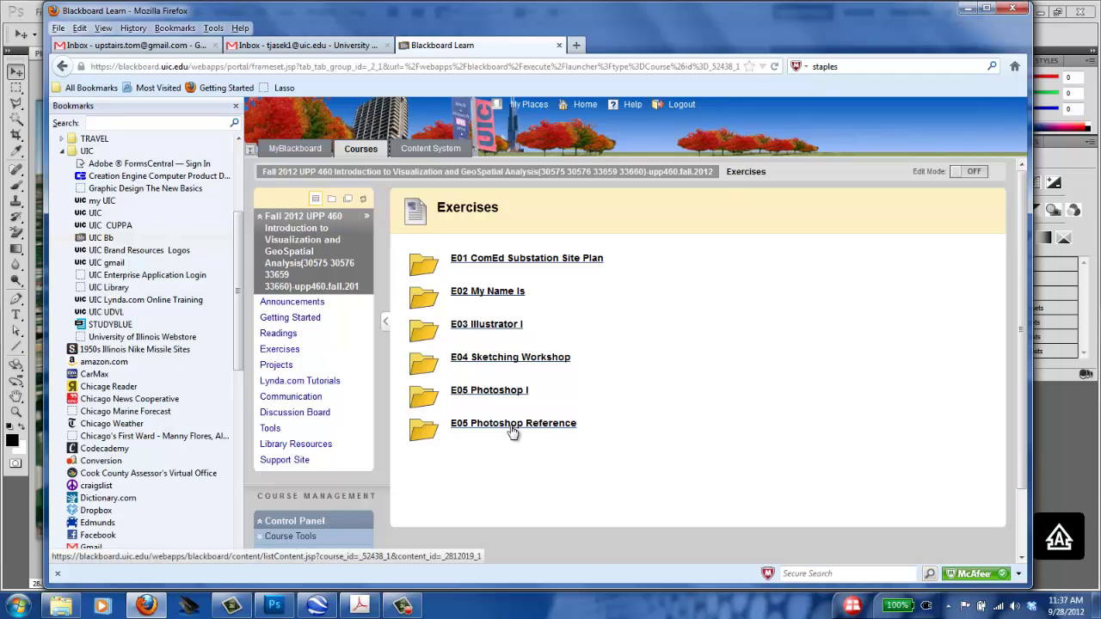
click(514, 425)
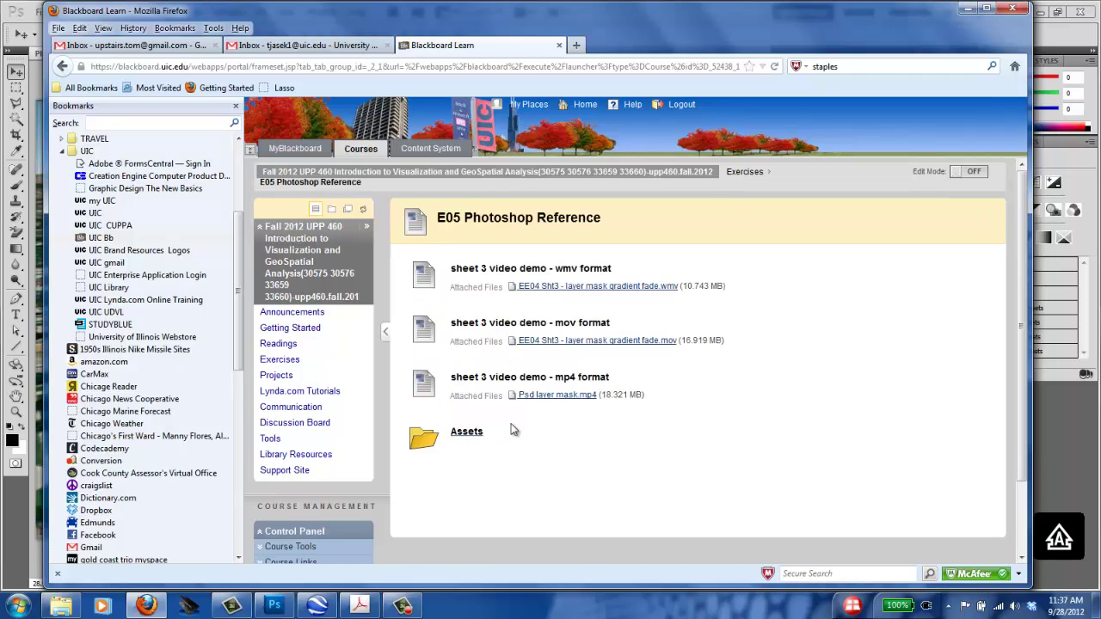
click(472, 431)
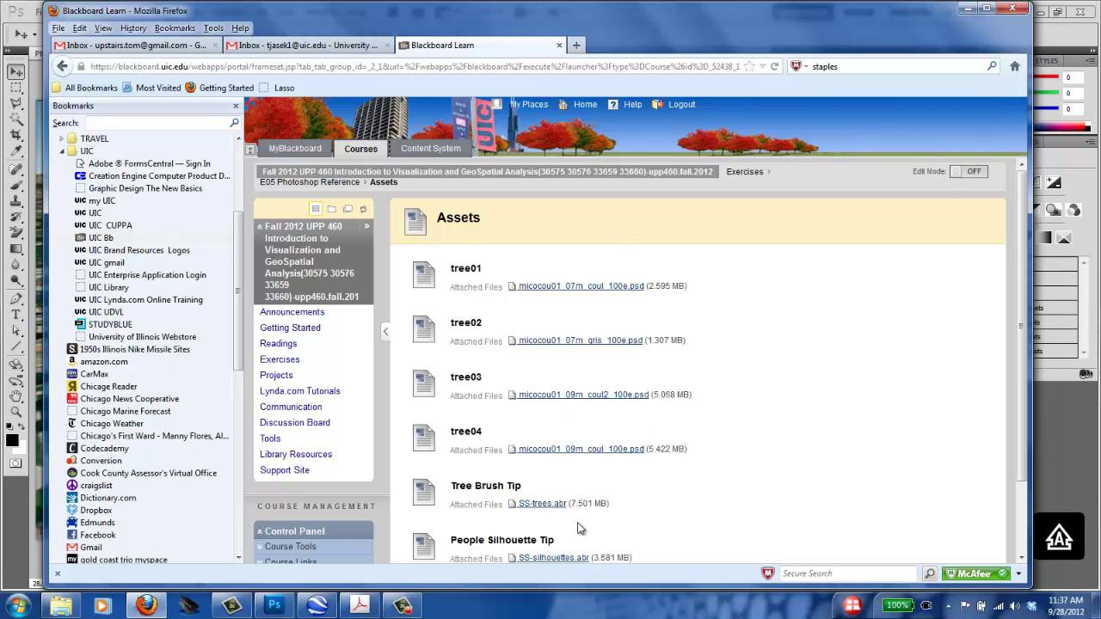
click(967, 11)
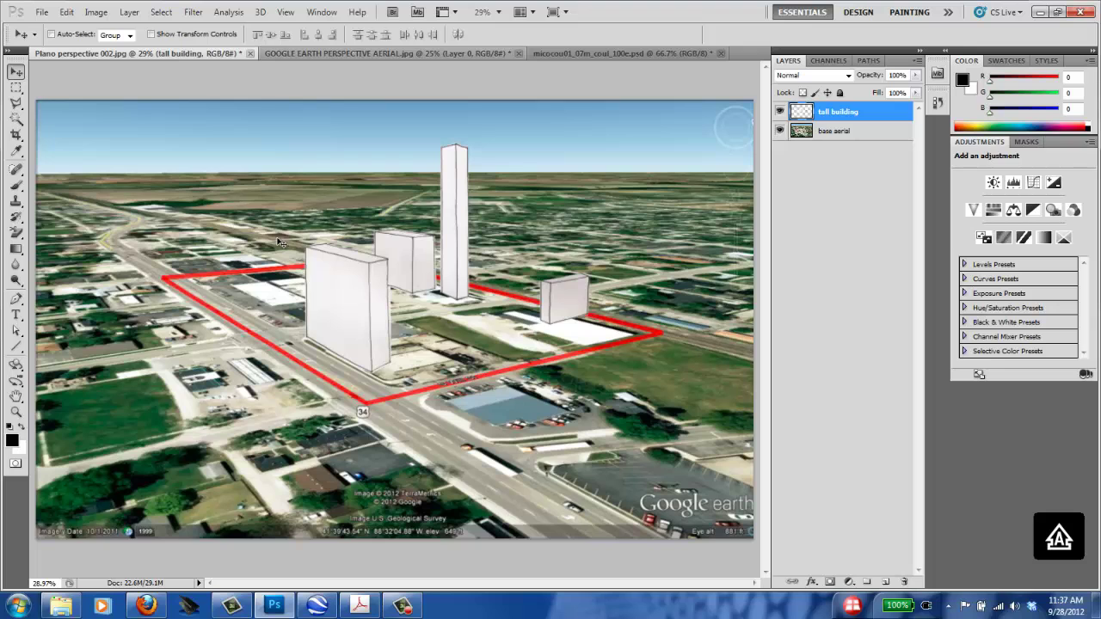
Place micocou01_07m_coul_100c.psd, scaled to about 29%, beside the front massing box.
click(41, 12)
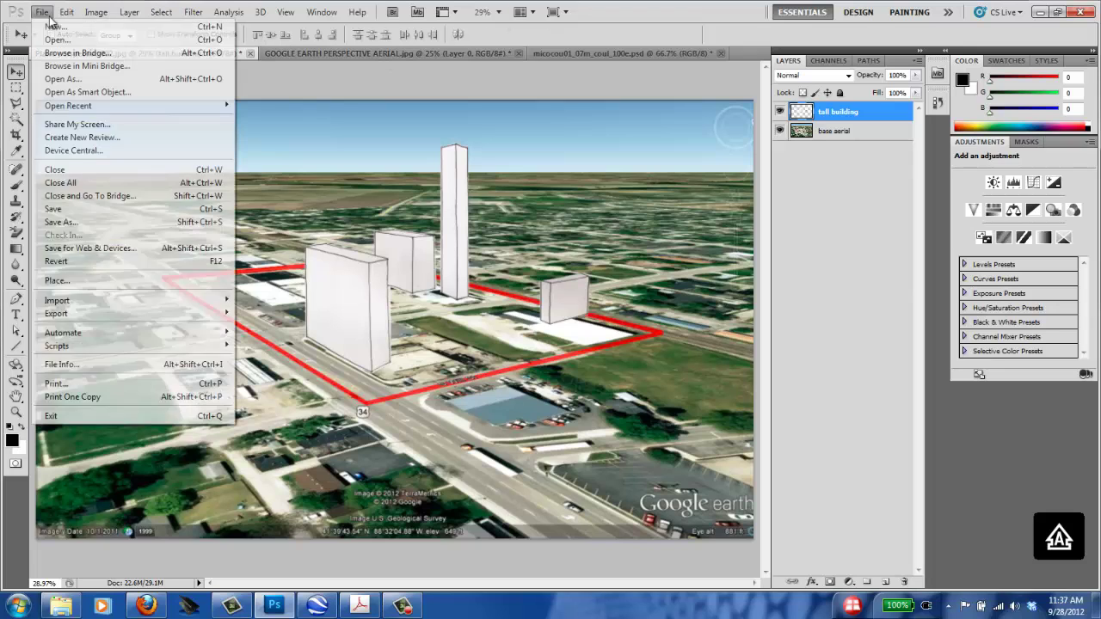
click(76, 282)
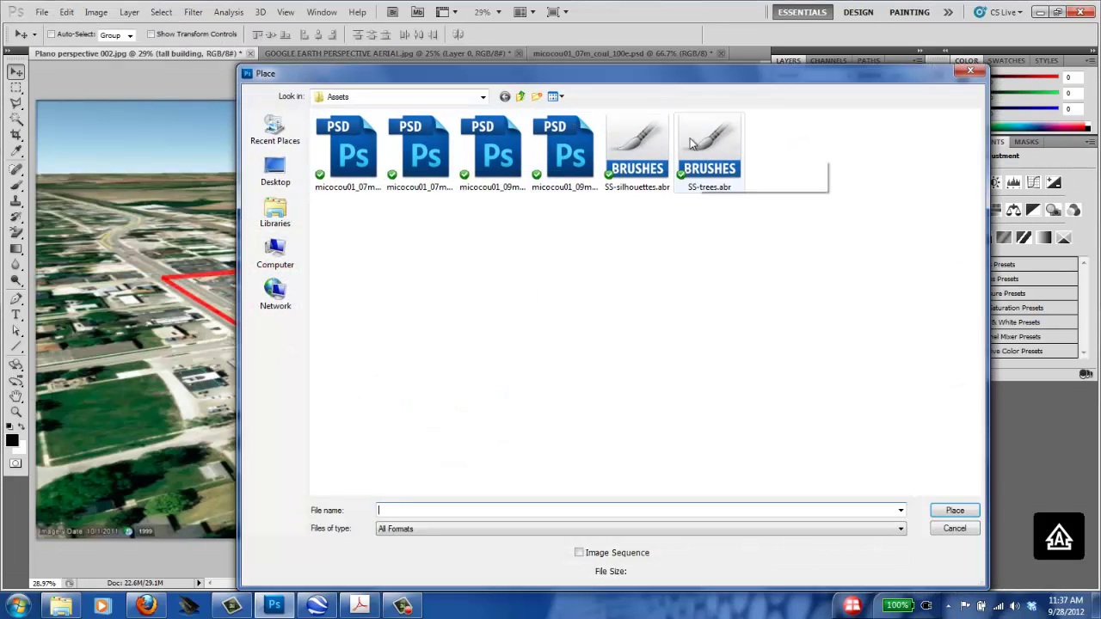
double_click(361, 155)
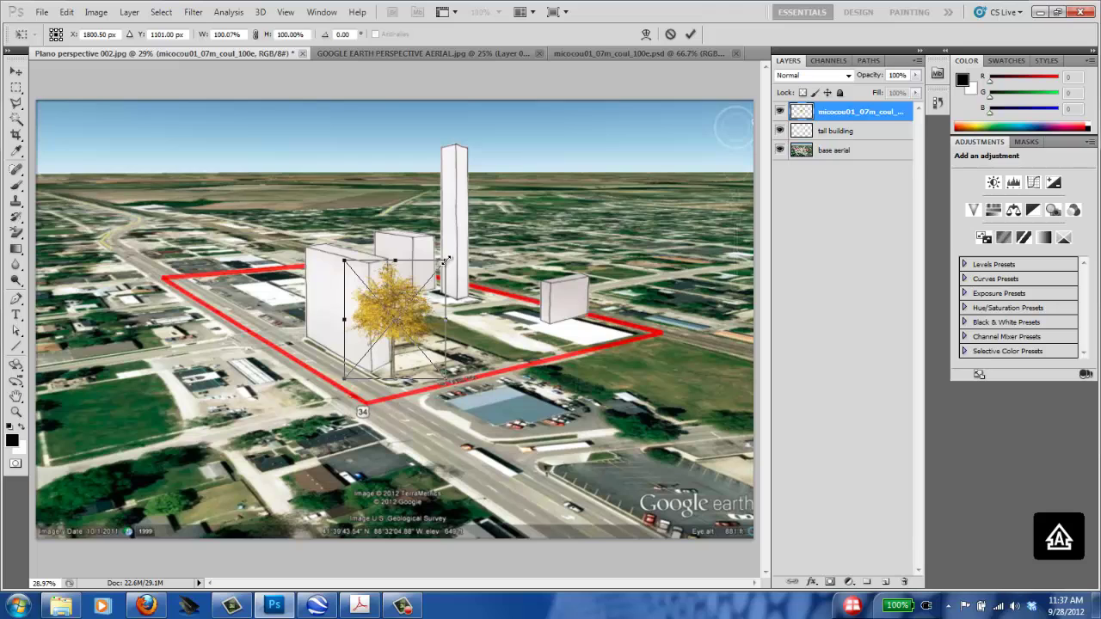
drag(443, 260, 376, 345)
key(shift+Right)
key(shift+Right)
key(shift+Right)
key(shift+Right)
key(shift+Right)
key(shift+Right)
key(shift+Right)
key(shift+Right)
key(shift+Right)
key(shift+Right)
key(shift+Right)
key(shift+Right)
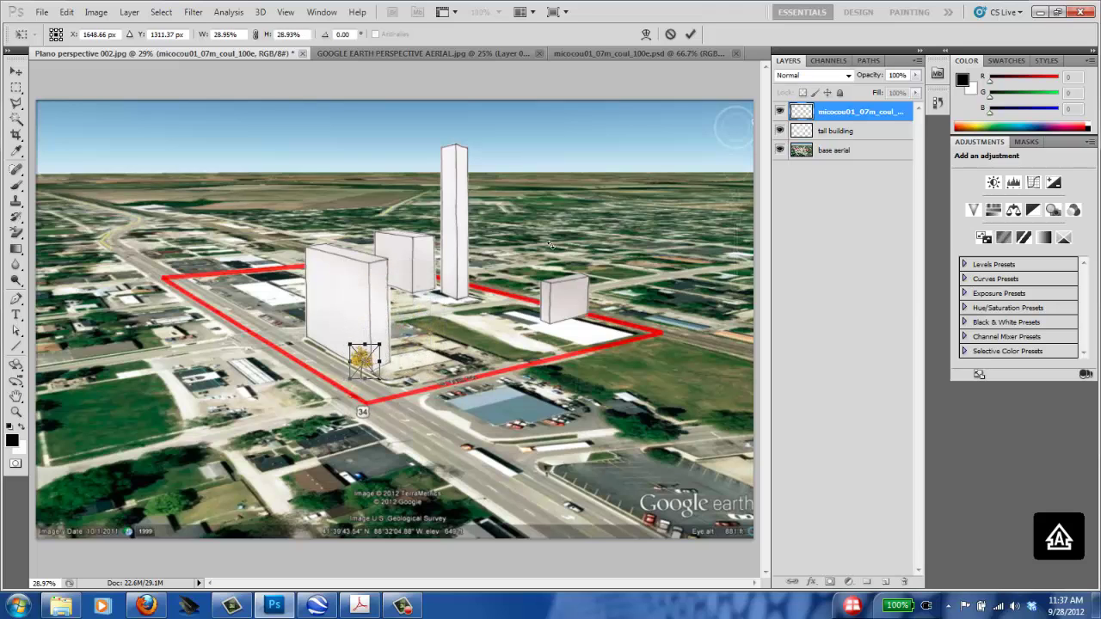
key(Up)
key(Up)
key(Up)
key(Up)
key(Up)
key(Up)
key(Up)
key(Up)
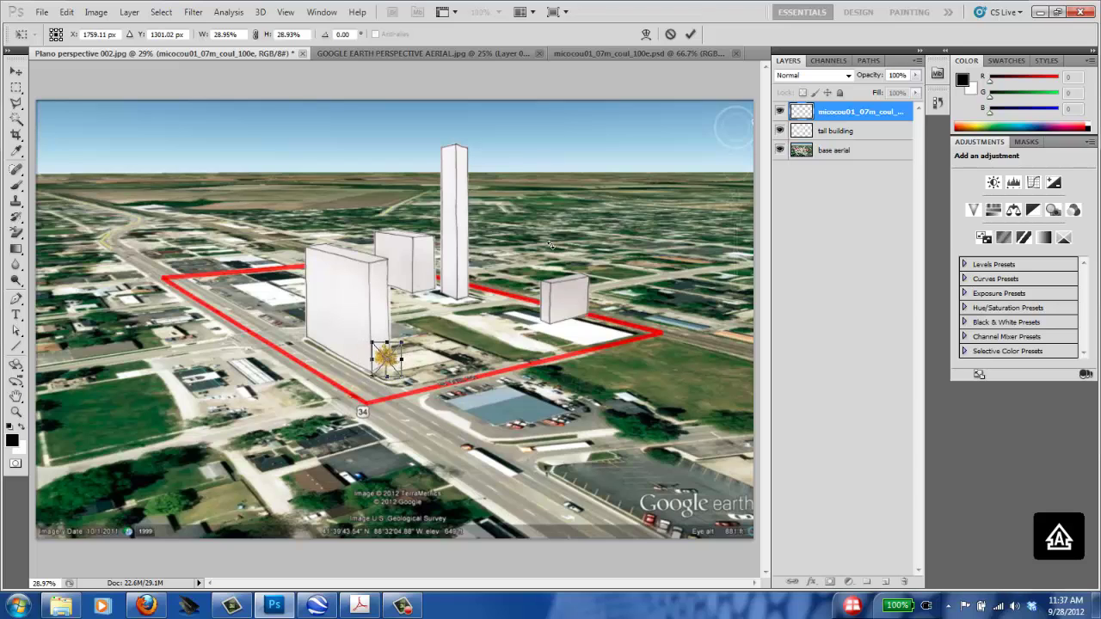
key(Return)
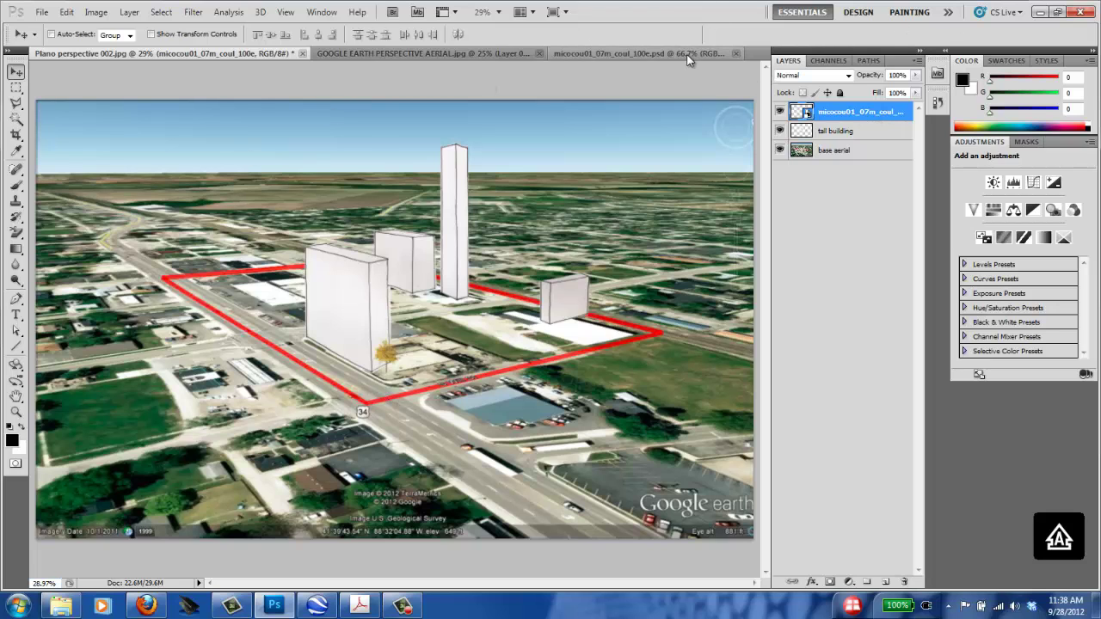
In the yellow tree document, hide and re-show the Objet 2, Objet 1 and Objet 4 layers.
click(641, 53)
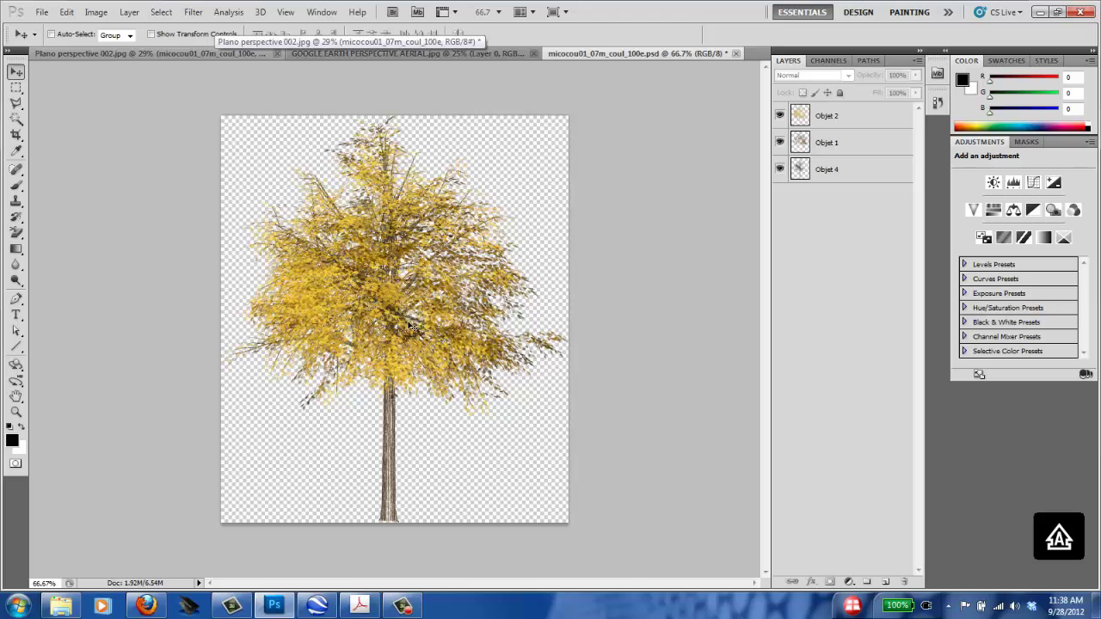
click(779, 115)
click(781, 143)
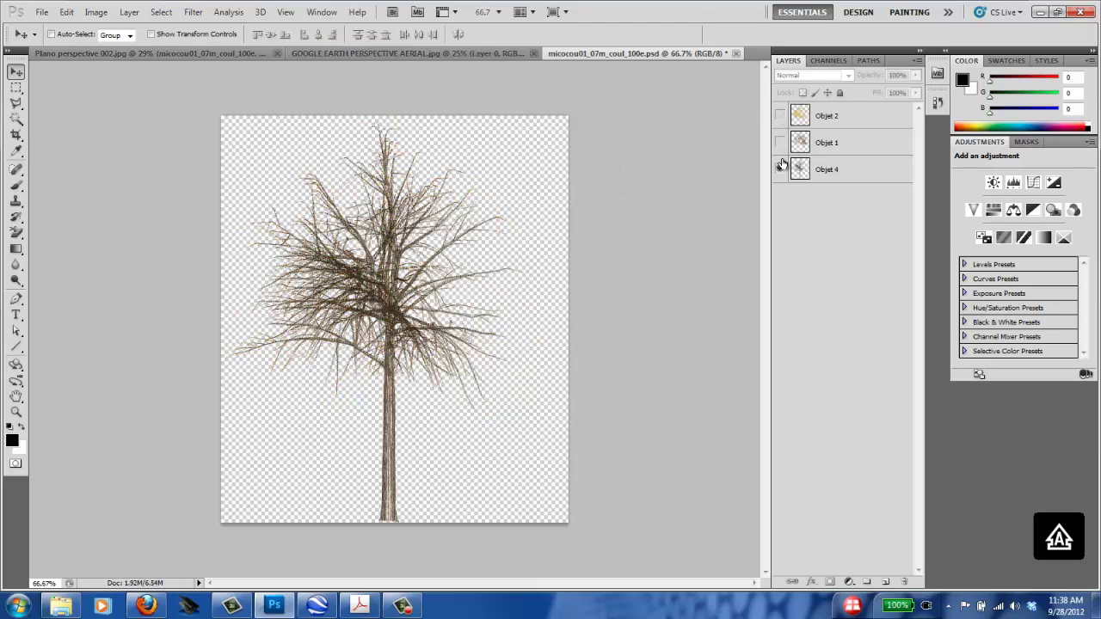
click(781, 170)
click(780, 169)
click(780, 143)
click(781, 115)
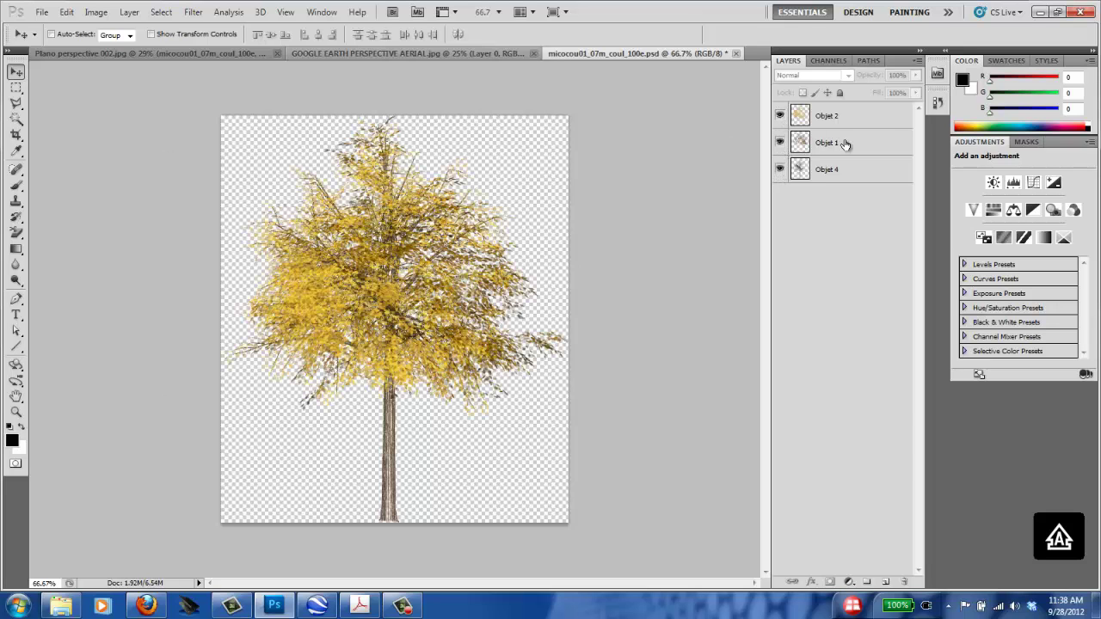
Unlink Objet 2, Objet 1 and Objet 4, then merge them into one layer.
click(848, 122)
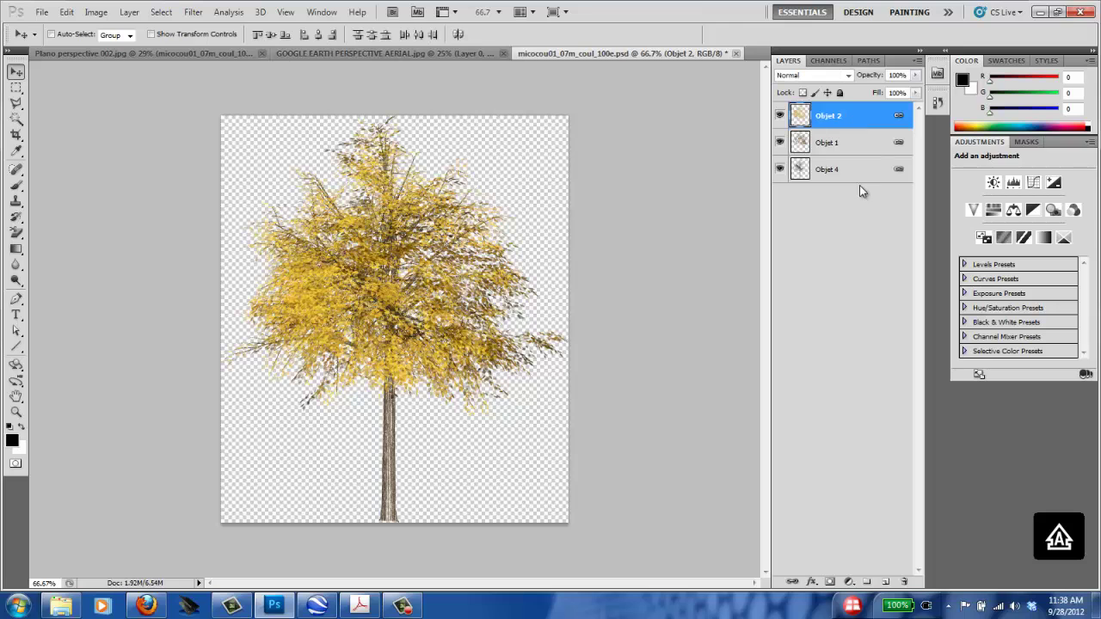
shift+click(849, 171)
right_click(849, 171)
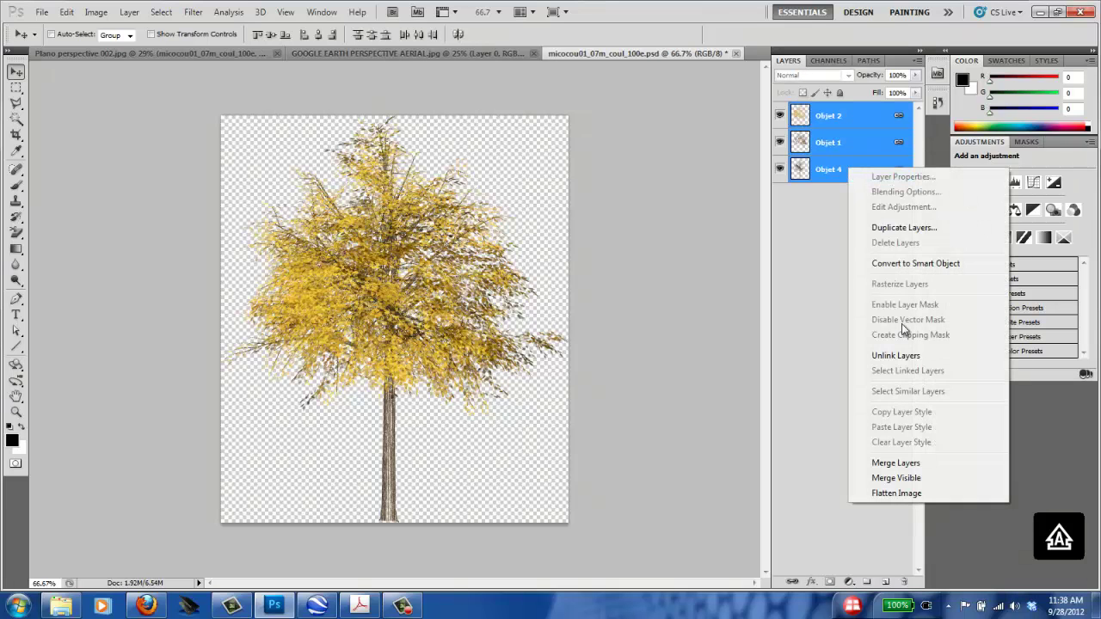
click(910, 357)
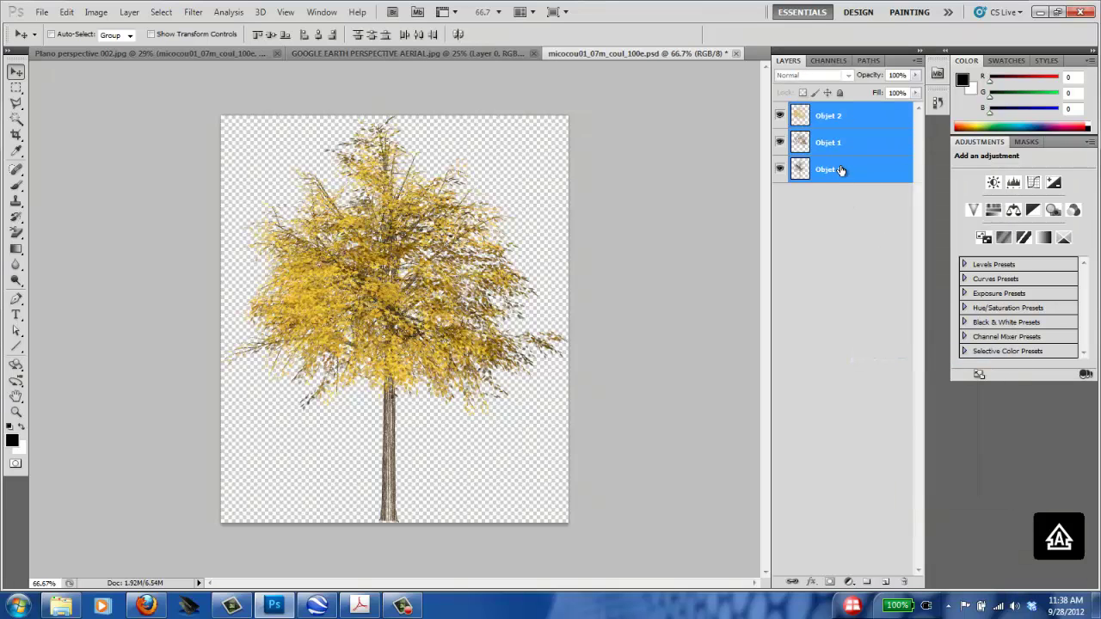
right_click(842, 170)
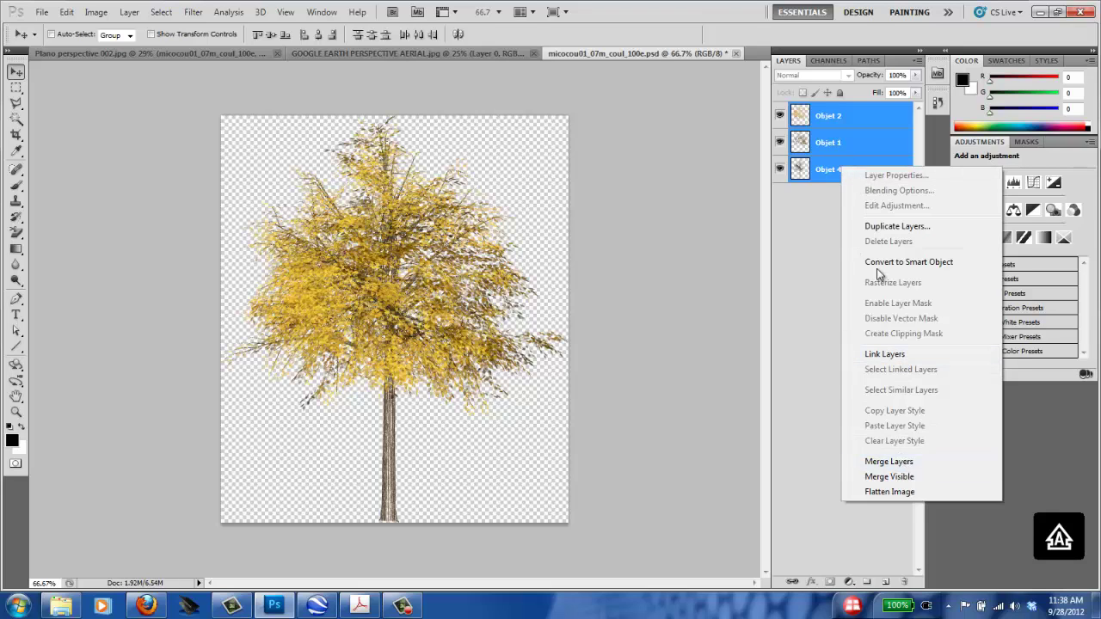
click(902, 462)
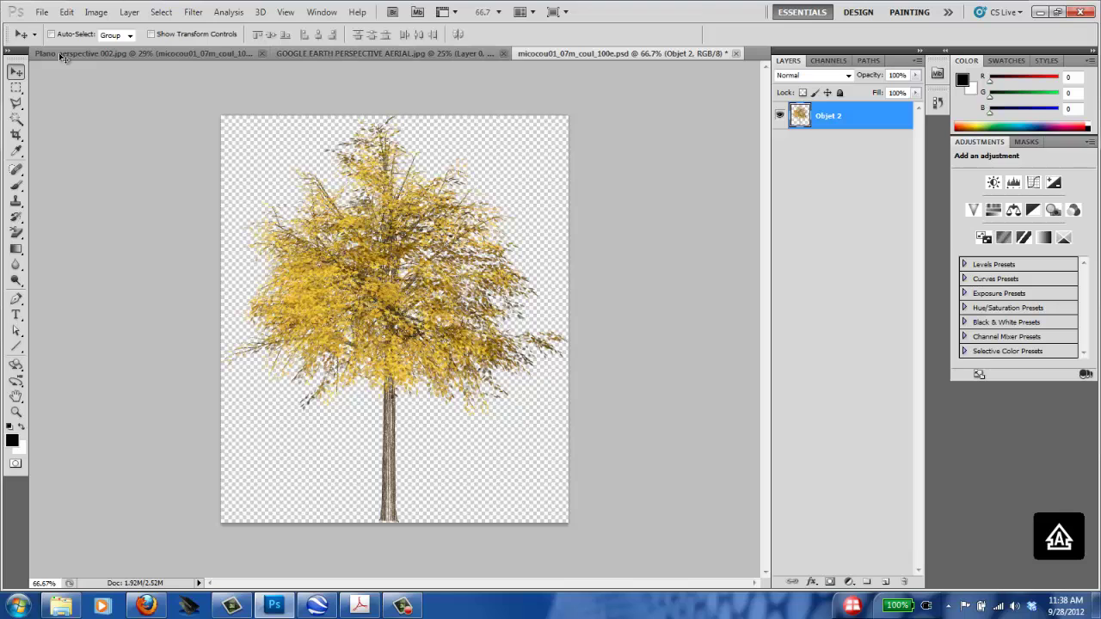
Select the whole tree canvas and drag it onto the Plano perspective image tab.
click(161, 12)
click(168, 22)
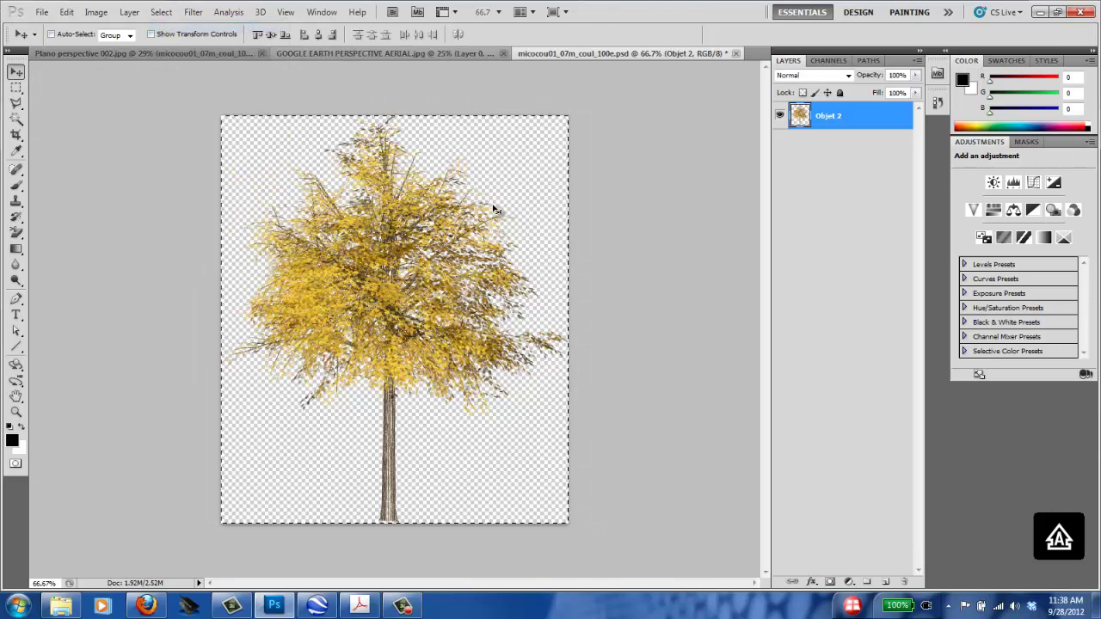
drag(486, 209, 214, 168)
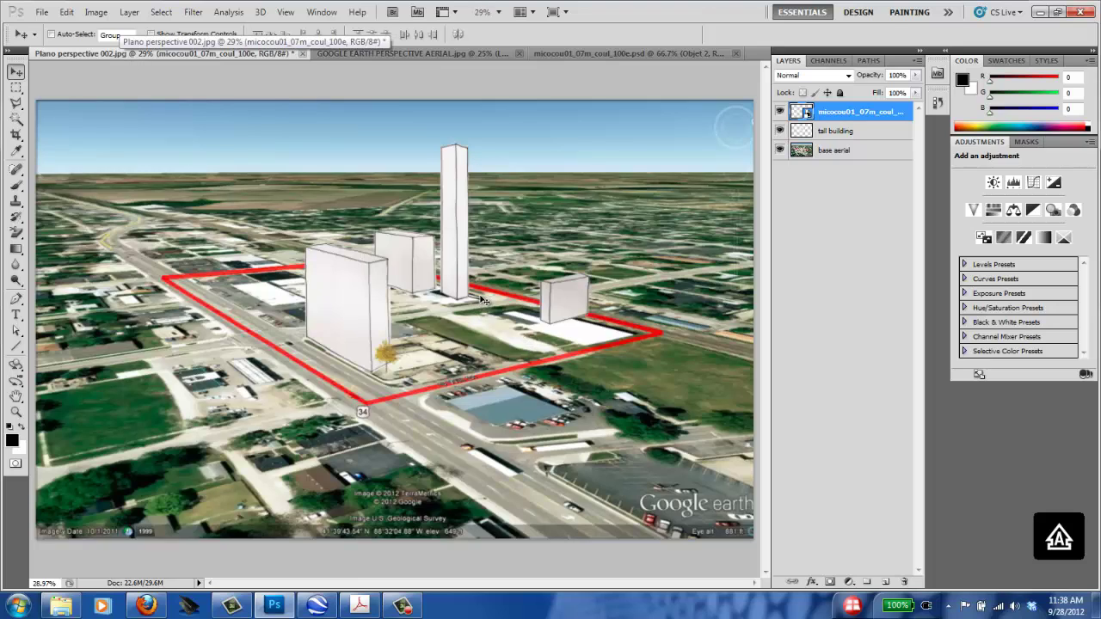
Paste the tree into the aerial, move it near the buildings and scale it to about 14%.
key(ctrl+v)
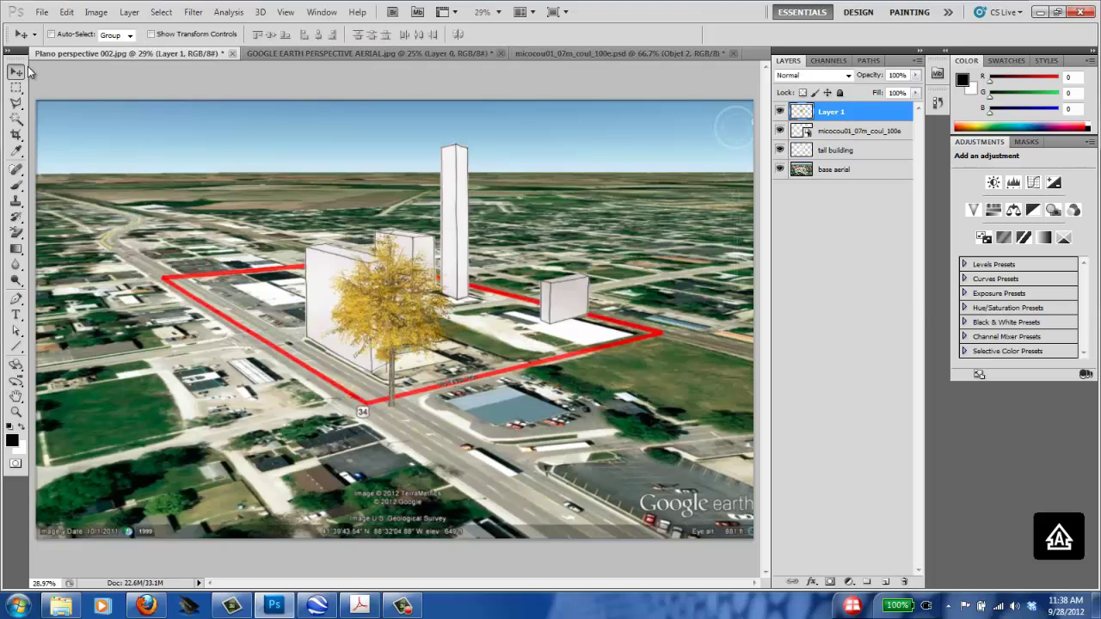
drag(418, 330, 536, 331)
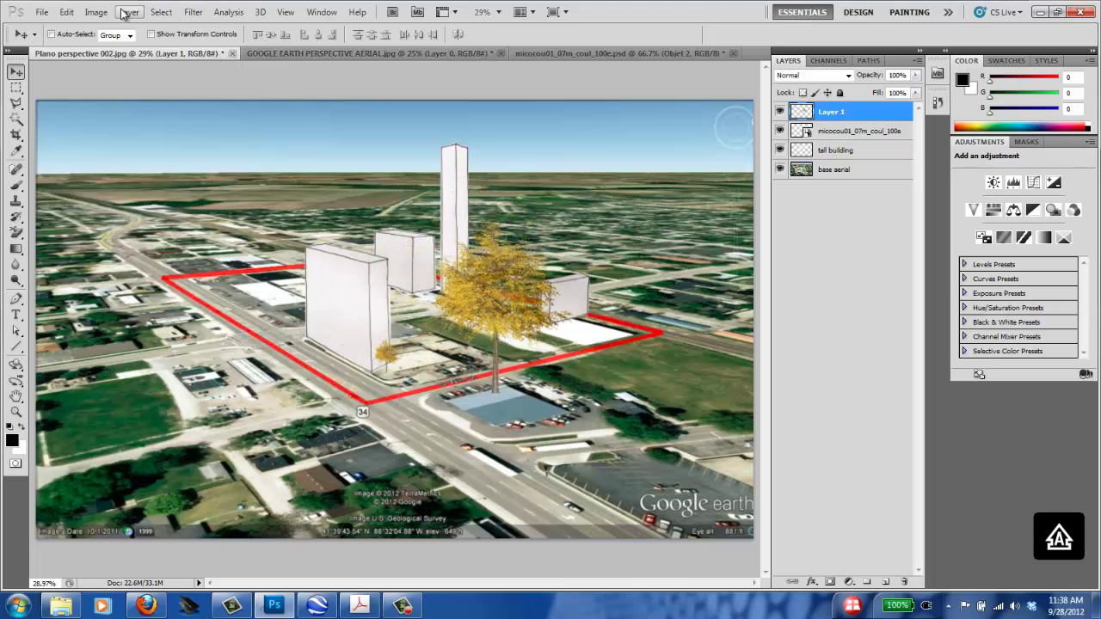
click(67, 12)
click(119, 267)
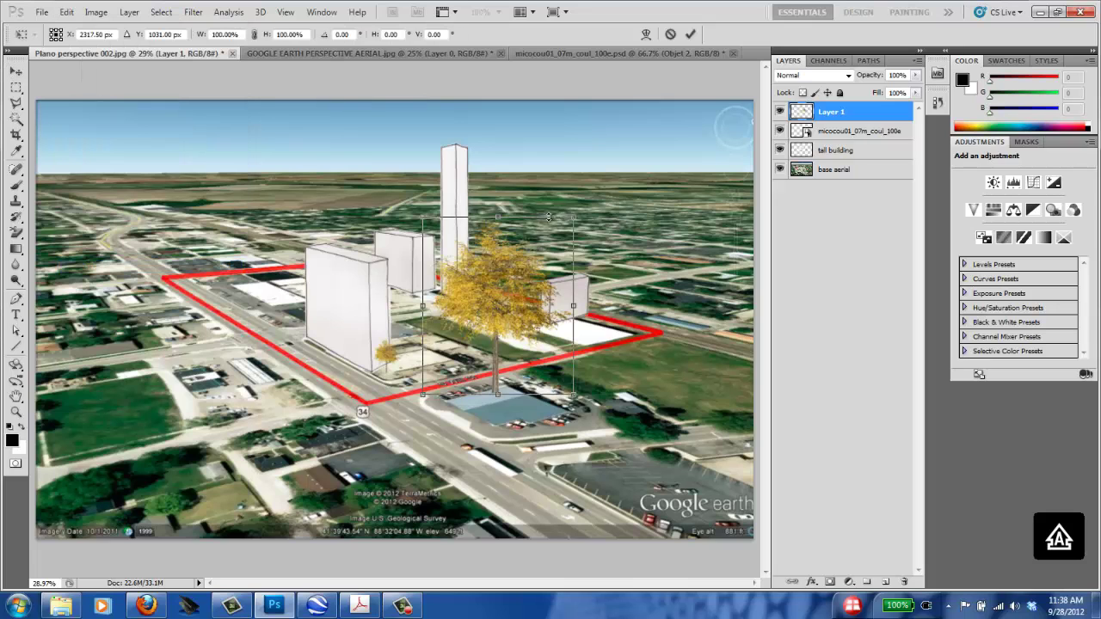
mouse_move(574, 219)
mouse_down()
mouse_move(528, 251)
mouse_move(458, 375)
mouse_move(440, 384)
mouse_move(556, 296)
mouse_move(433, 385)
mouse_up()
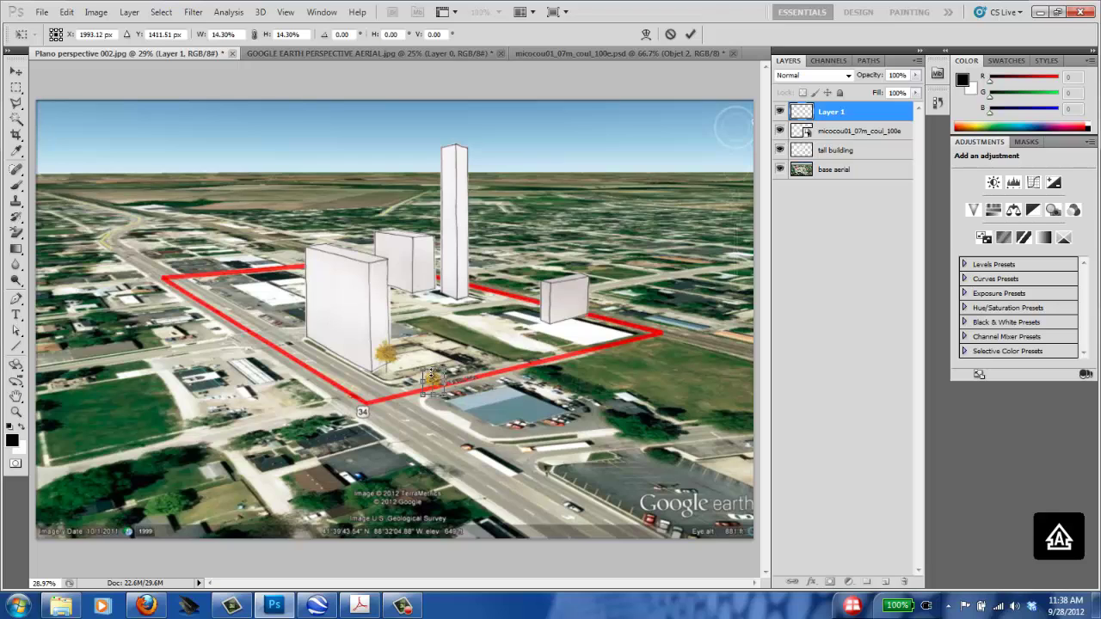
Nudge and commit the tree transform, then delete the Layer 1 and micocou01 tree layers.
drag(433, 389, 428, 386)
key(Right)
key(Right)
key(Right)
key(Right)
key(Right)
key(Right)
key(Right)
key(Right)
key(Right)
key(Right)
key(Right)
key(Right)
key(Right)
key(Right)
key(Return)
drag(826, 111, 905, 585)
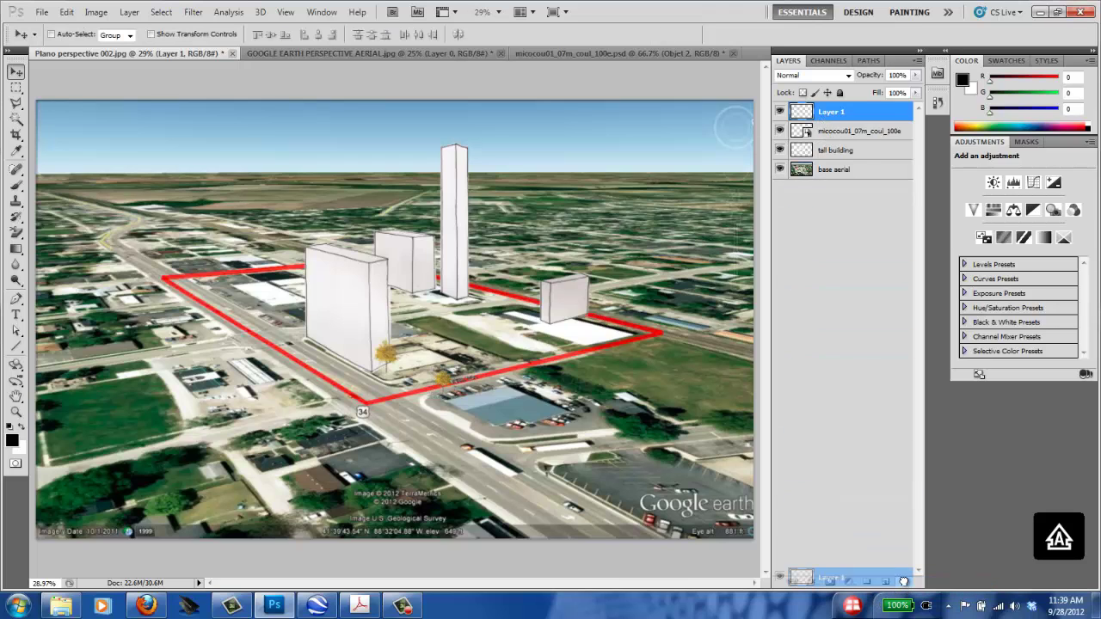
drag(869, 114, 905, 582)
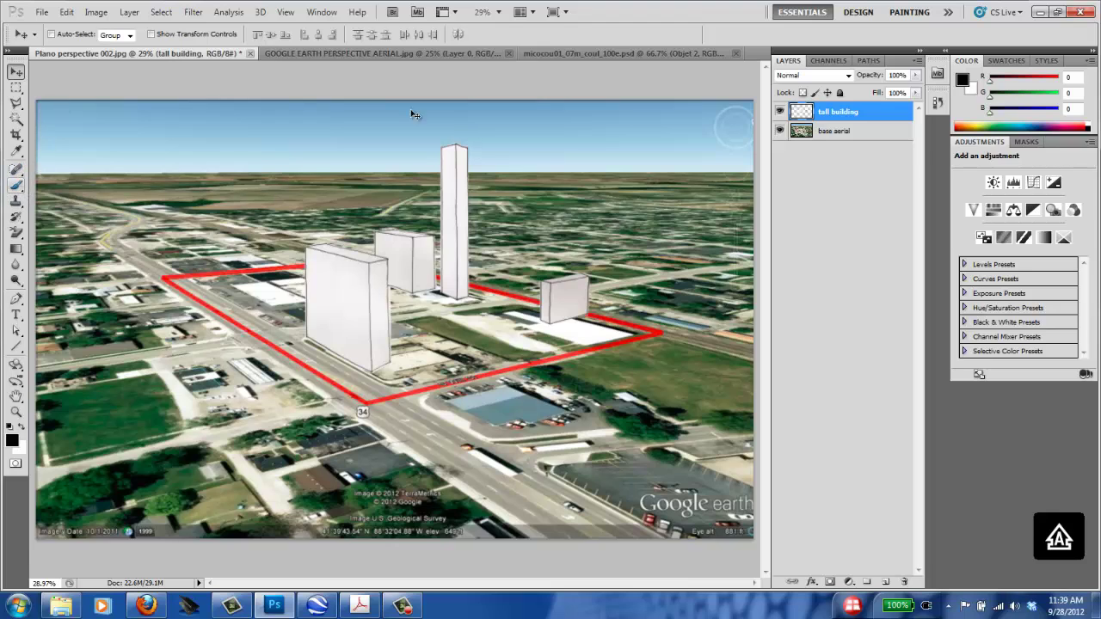
Paint a test zigzag stroke across the sky with the Brush tool and undo it.
click(17, 187)
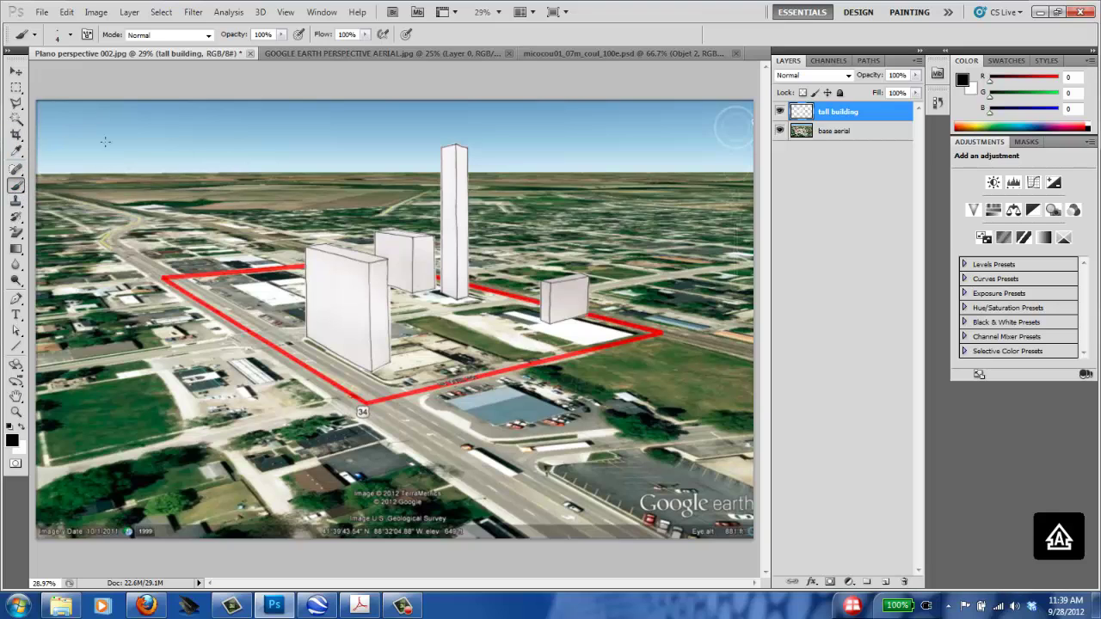
mouse_move(172, 144)
mouse_down()
mouse_move(217, 157)
mouse_move(389, 126)
mouse_move(379, 156)
mouse_move(428, 134)
mouse_up()
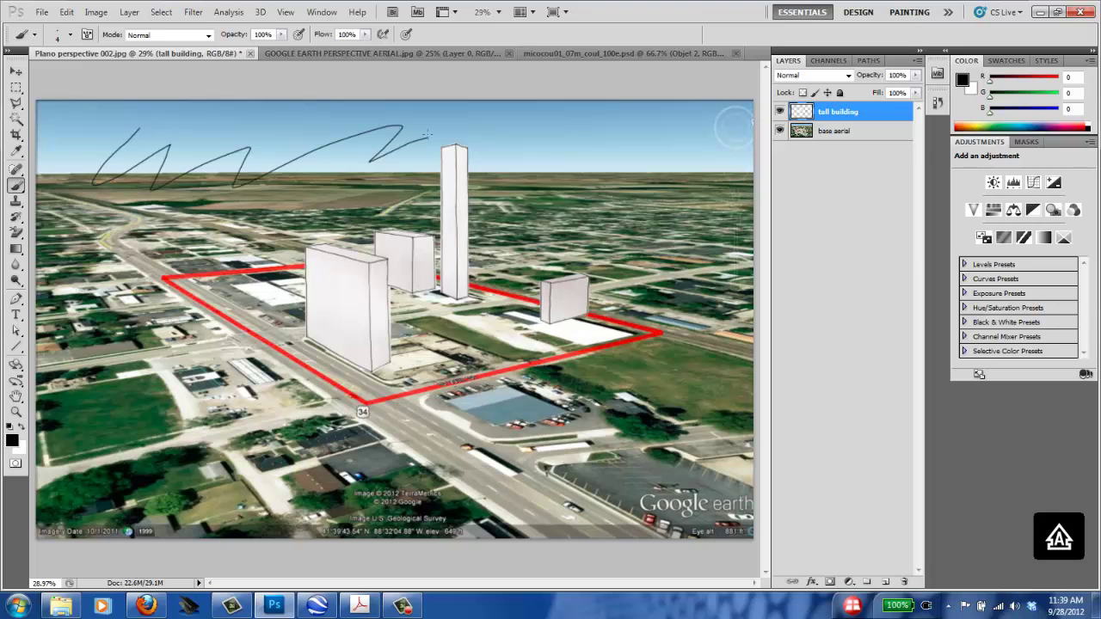
key(ctrl+z)
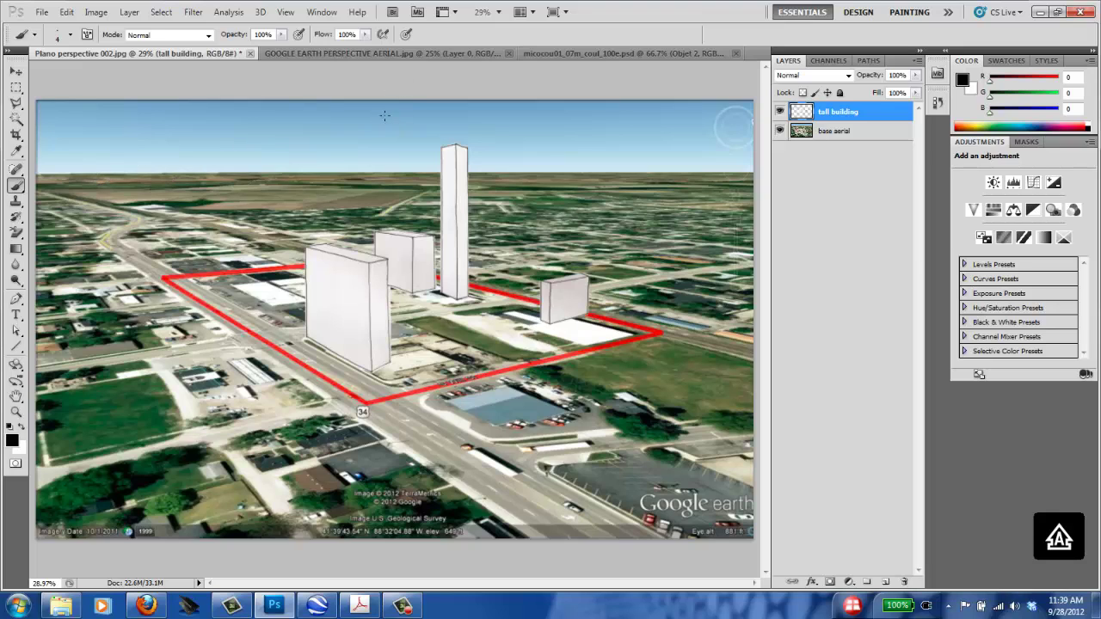
Set a soft round brush tip at 200 px, then paint and undo a black test stroke.
click(34, 37)
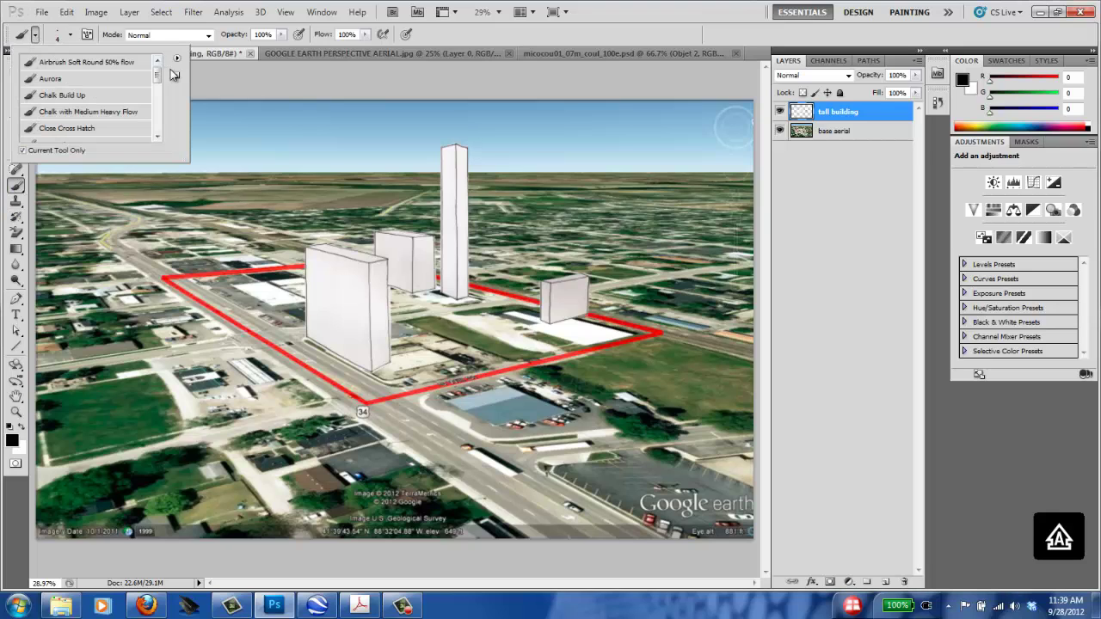
mouse_move(157, 75)
mouse_down()
mouse_move(156, 117)
mouse_move(157, 67)
mouse_up()
click(217, 45)
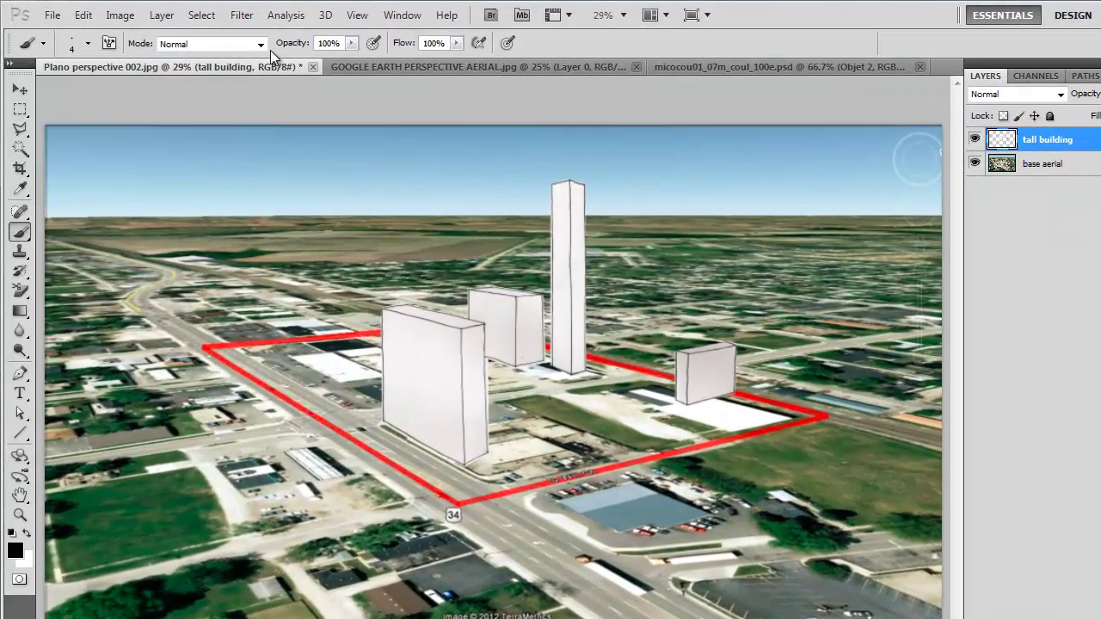
click(87, 43)
click(92, 160)
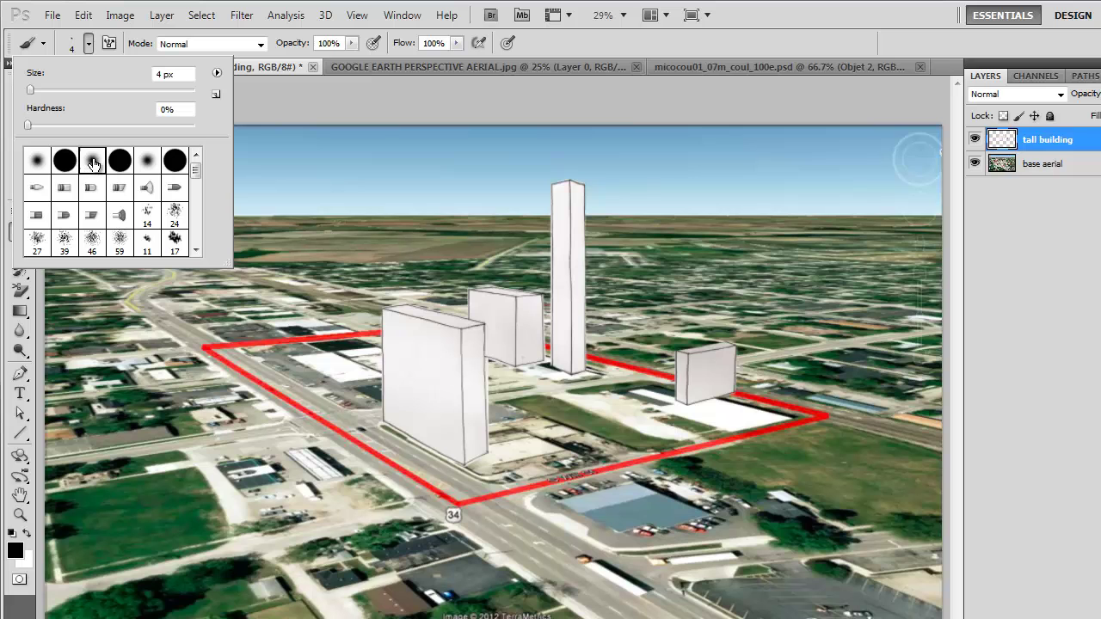
click(99, 80)
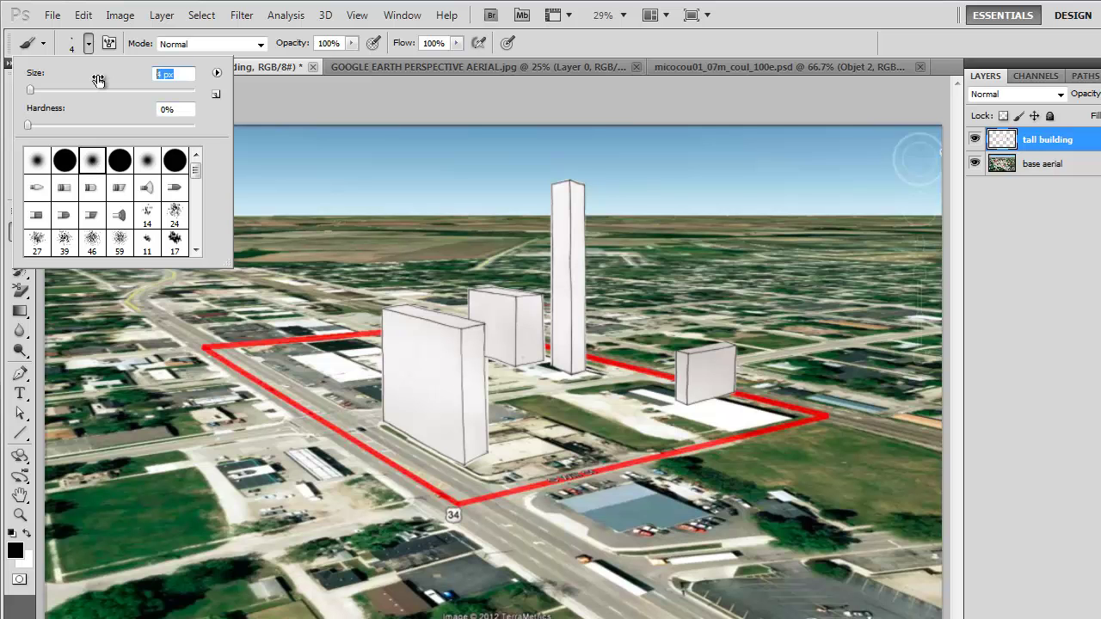
text(200)
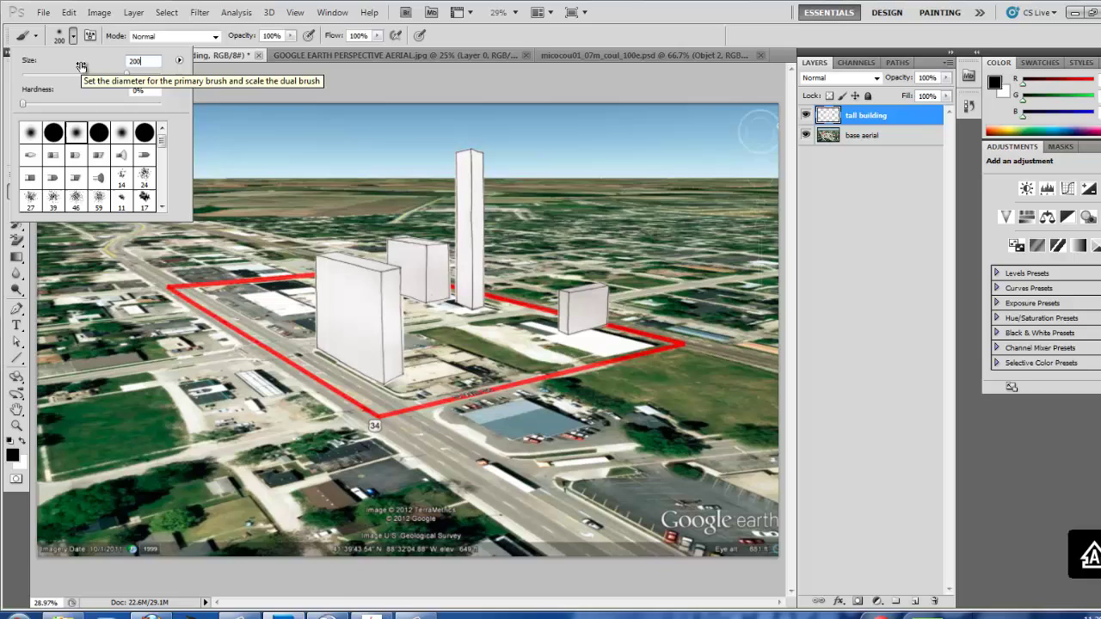
key(Return)
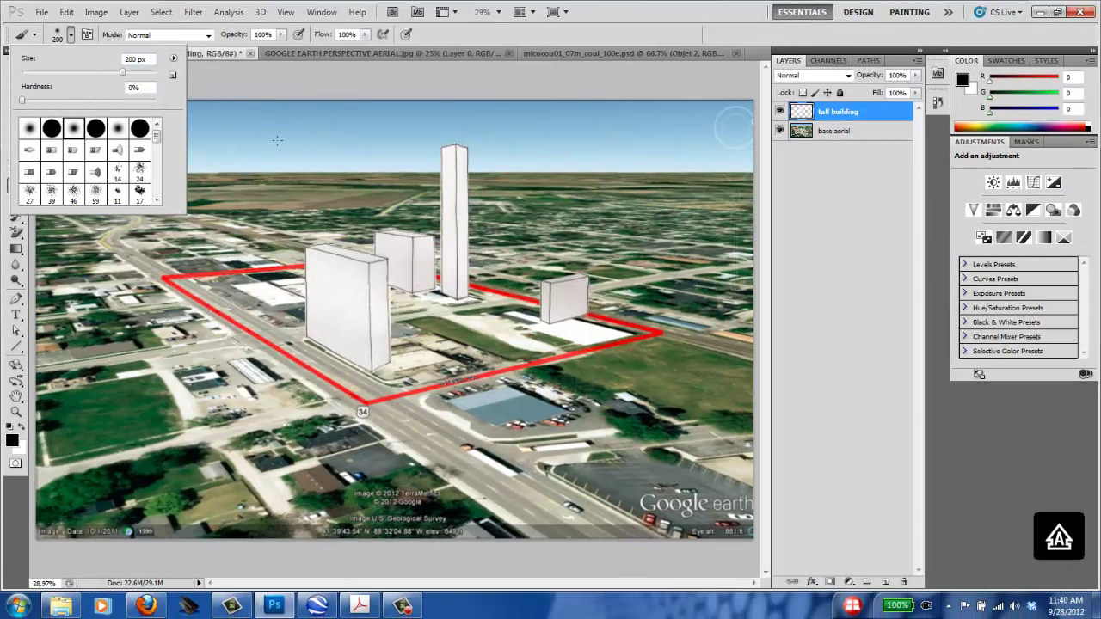
mouse_move(277, 141)
mouse_down()
mouse_move(374, 159)
mouse_move(137, 176)
mouse_move(155, 353)
mouse_move(297, 409)
mouse_up()
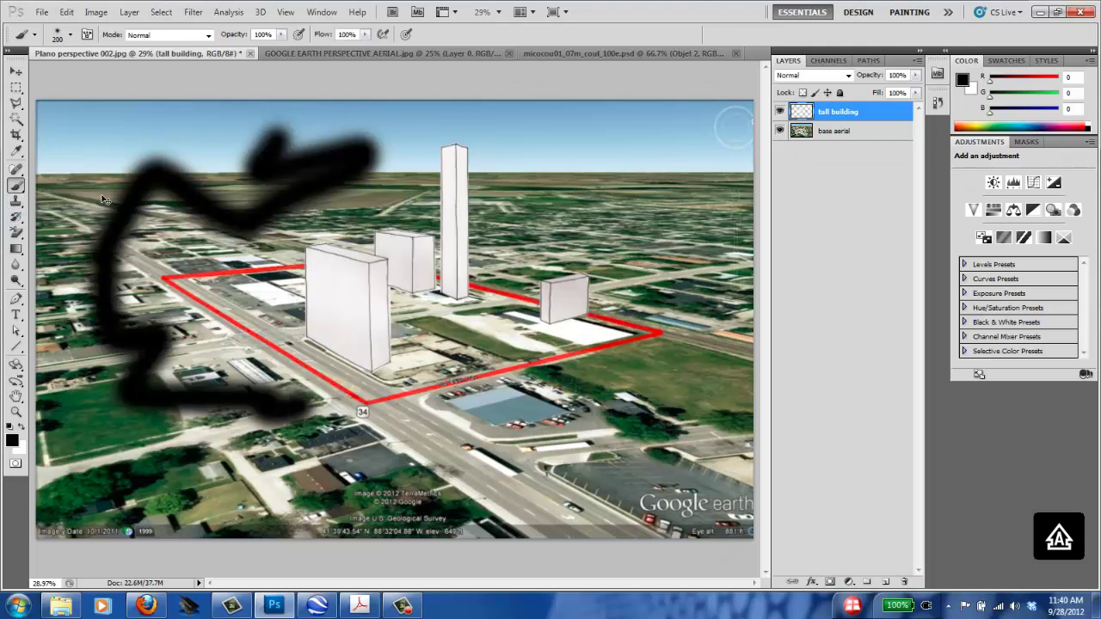
key(ctrl+z)
Test the plain Eraser on the base aerial's sky, then undo the erasures.
click(16, 232)
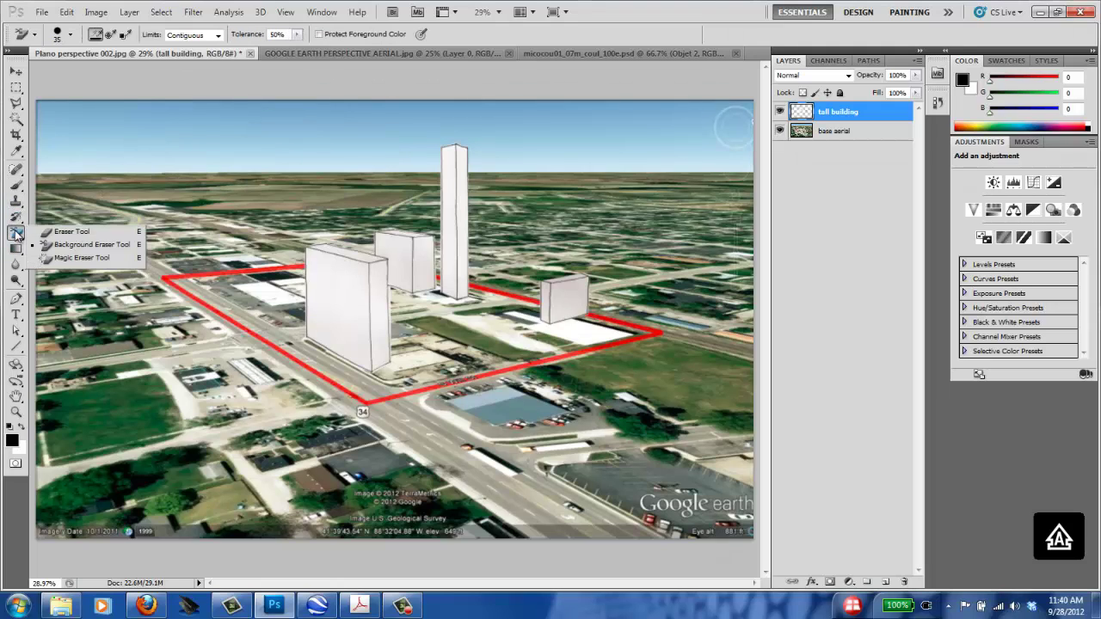
click(70, 232)
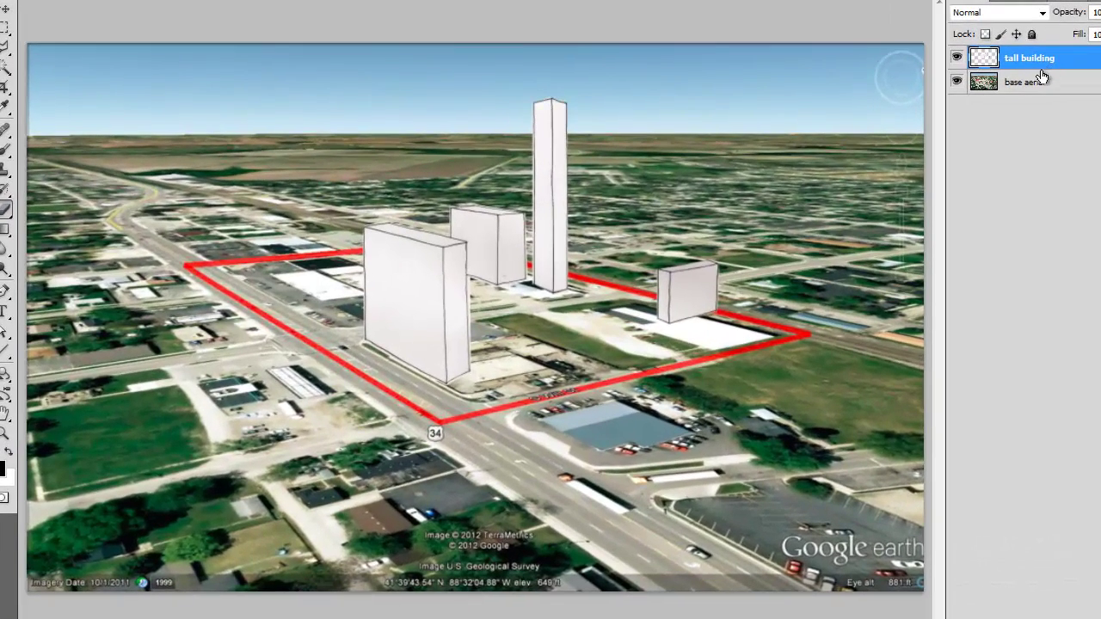
click(1016, 84)
mouse_move(167, 113)
mouse_down()
mouse_move(318, 95)
mouse_move(456, 99)
mouse_move(469, 151)
mouse_up()
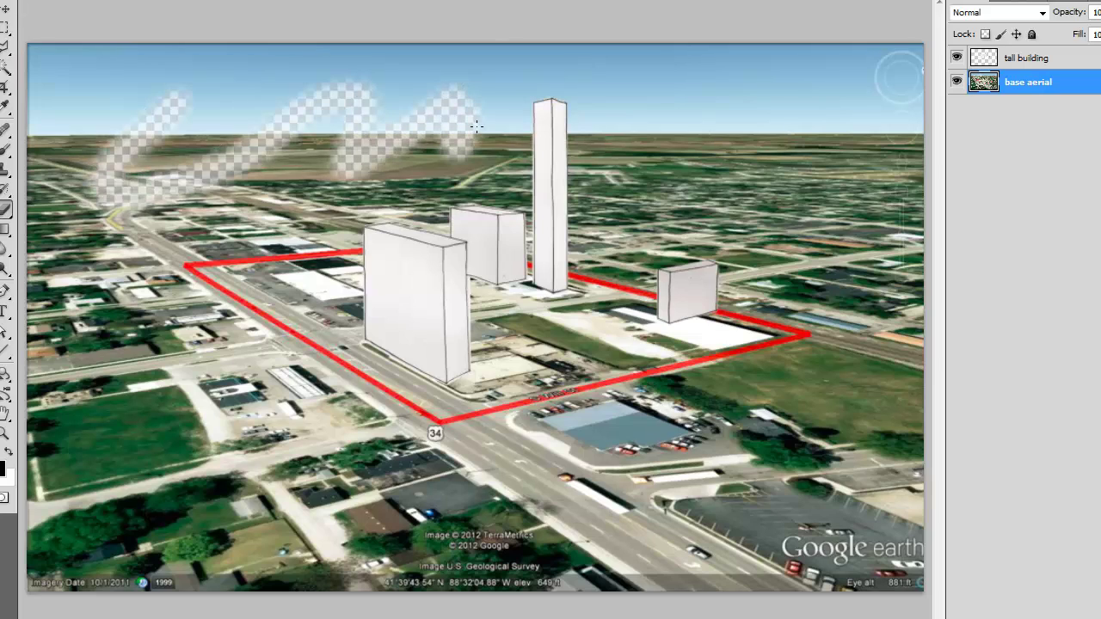
drag(748, 107, 724, 170)
key(ctrl+alt+z)
key(ctrl+alt+z)
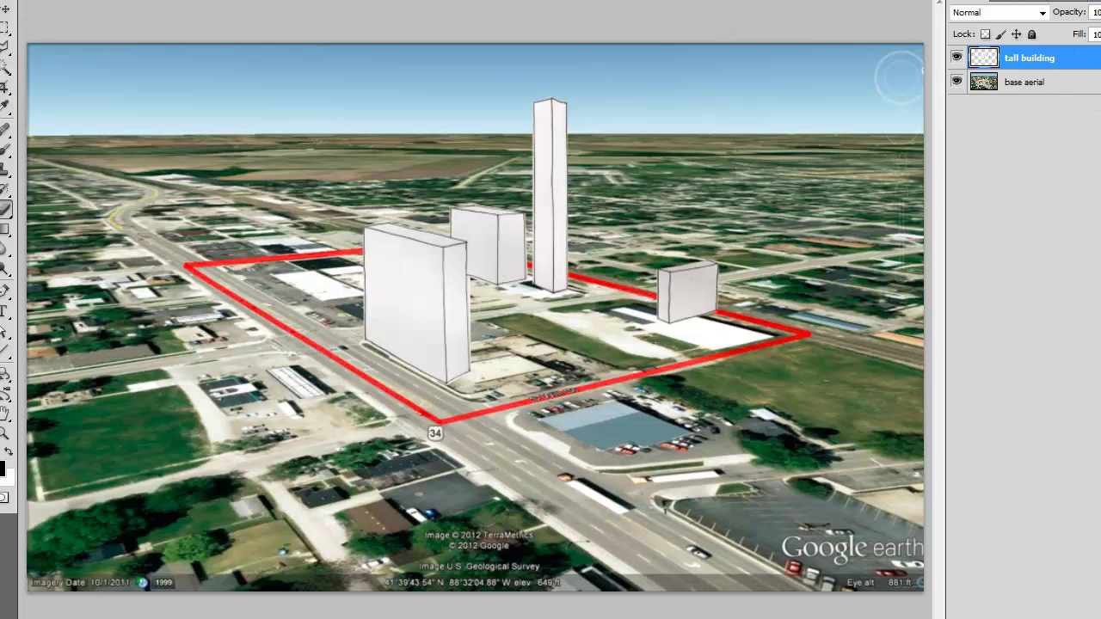
Create a new empty layer above tall building and rename it TREES.
key(ctrl+shift+alt+n)
double_click(1055, 57)
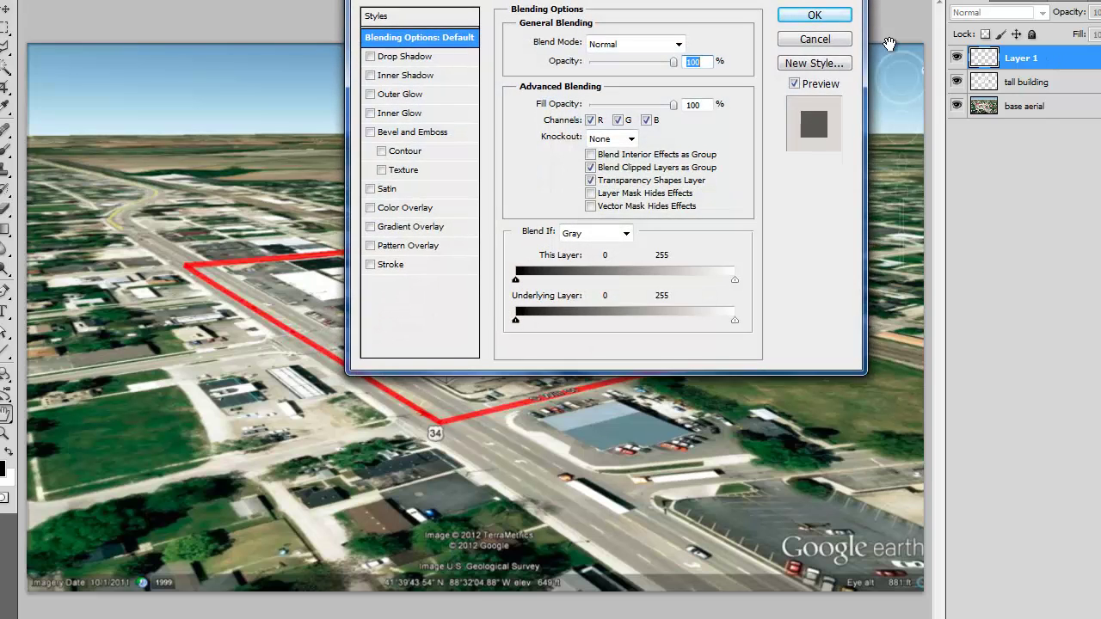
click(842, 37)
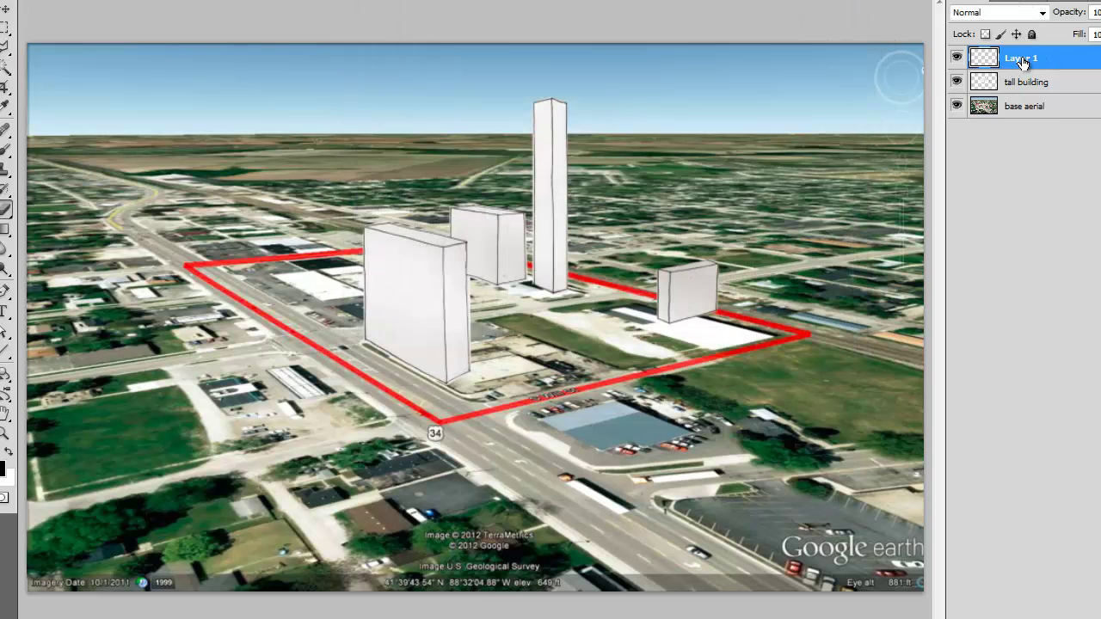
double_click(1022, 61)
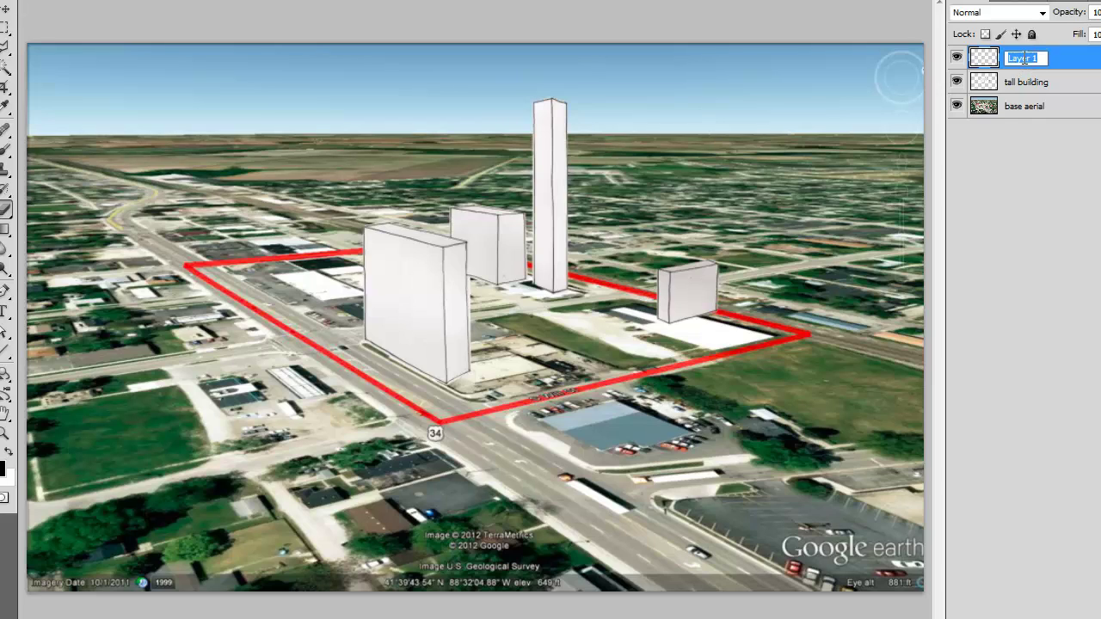
text(TREES)
key(Return)
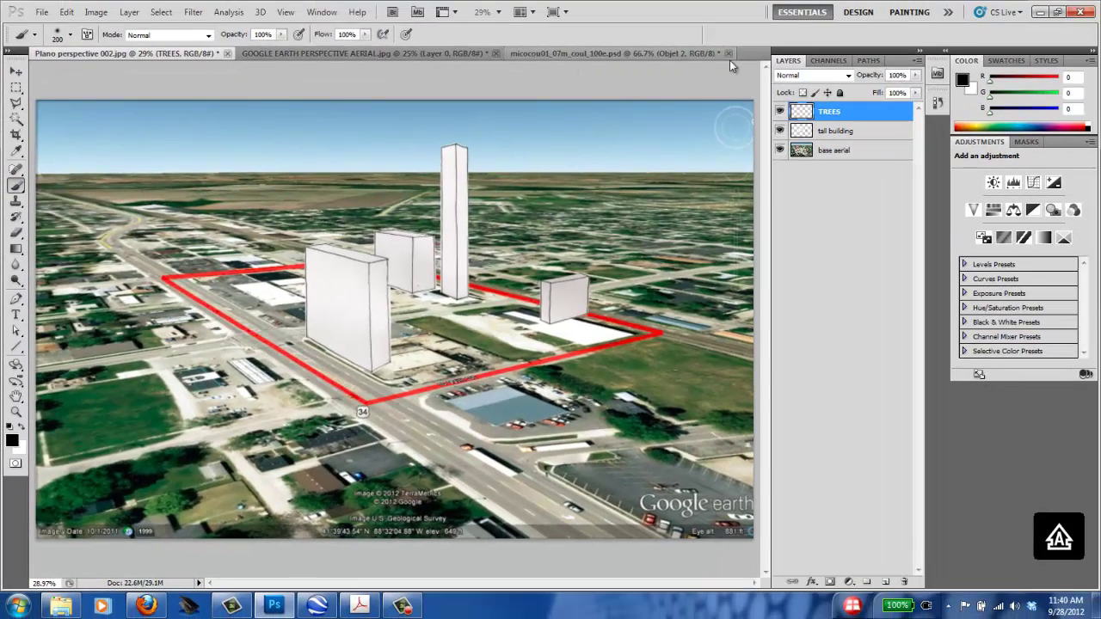
Close micocou01_07m_coul_100e.psd without saving and show the Brush panel.
click(728, 54)
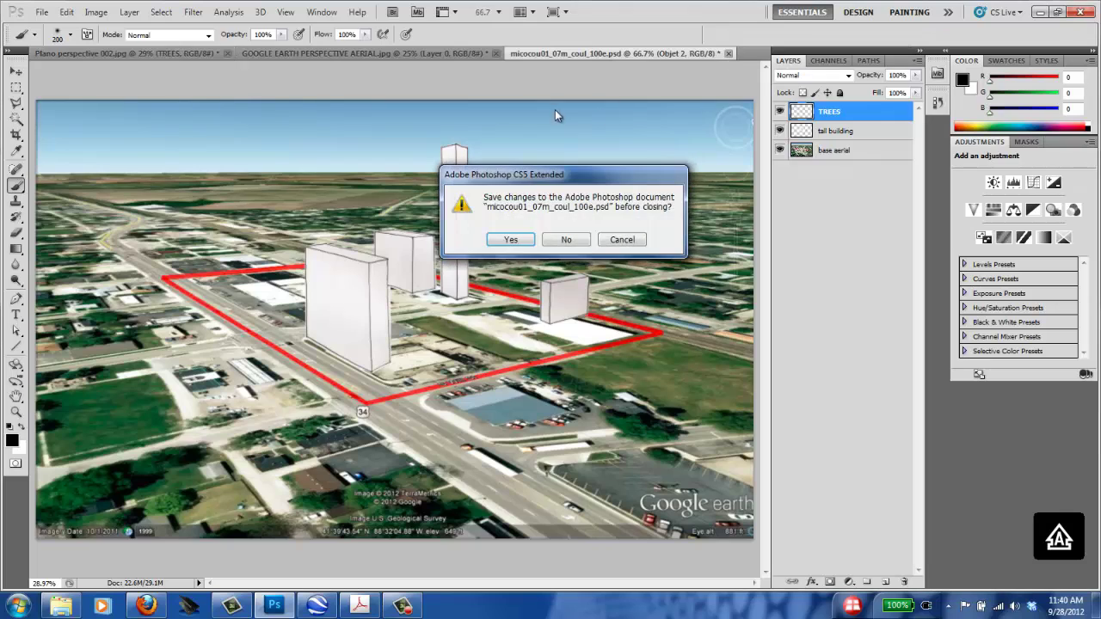
click(575, 240)
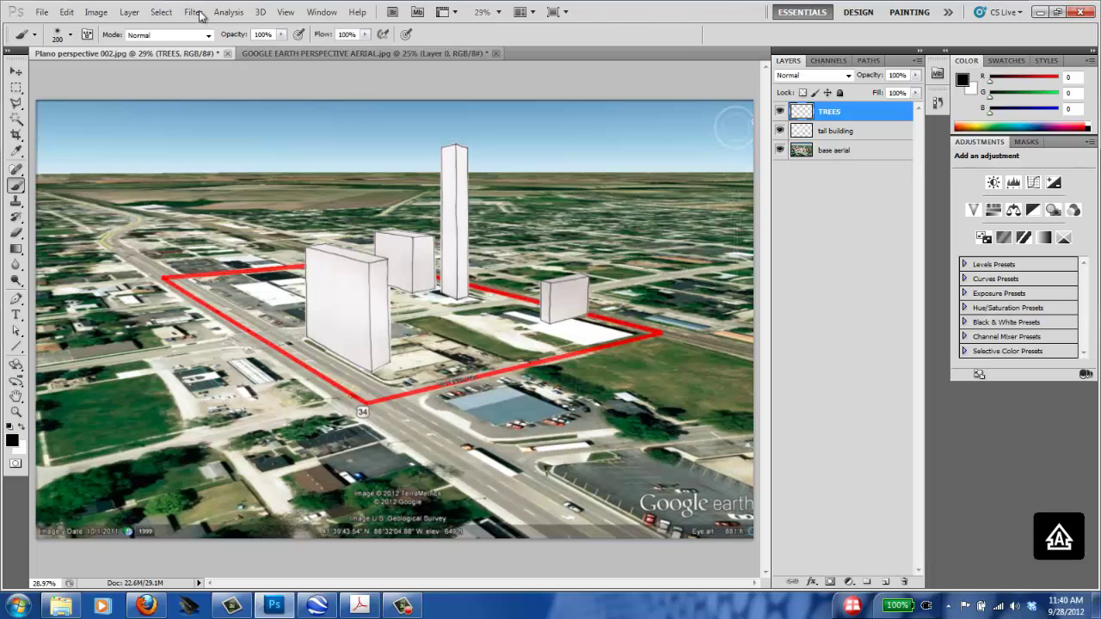
click(322, 12)
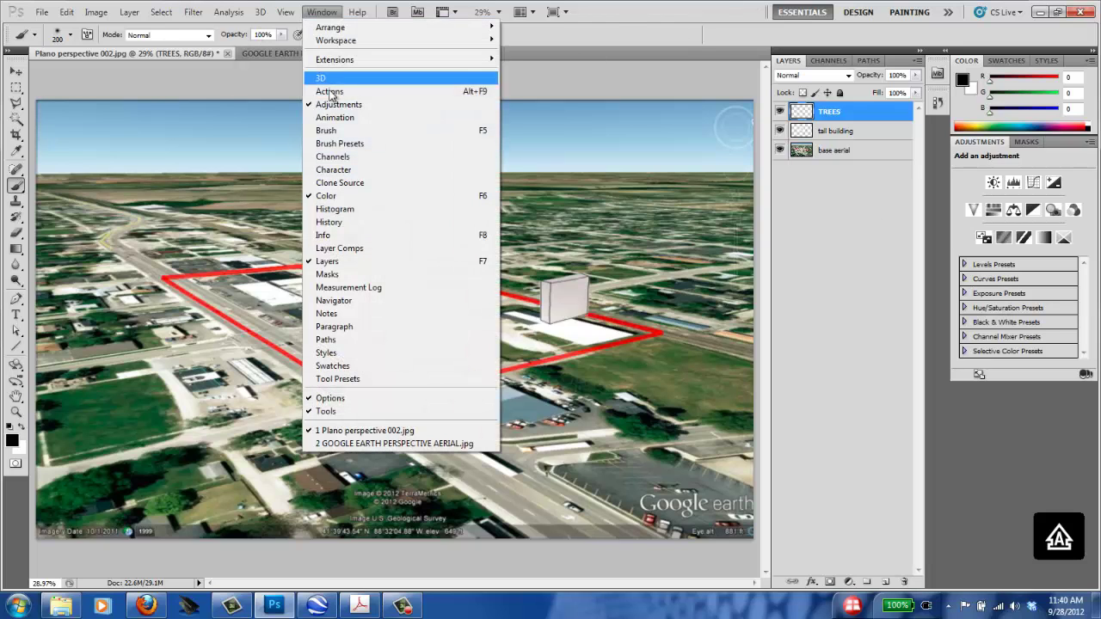
click(336, 130)
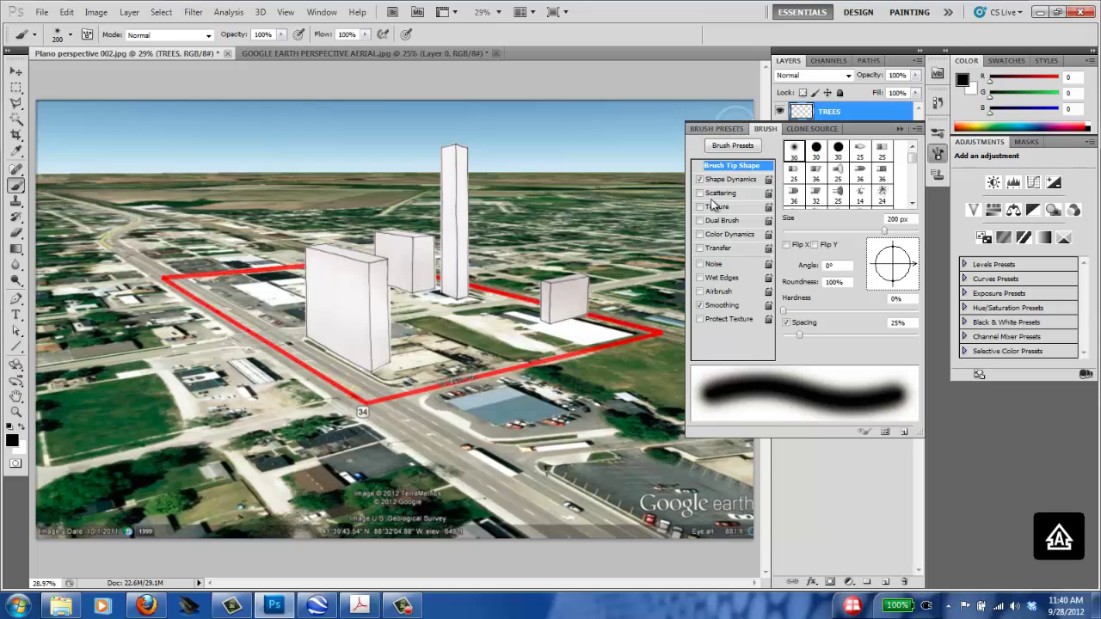
Select the 464 px tree-scatter brush in the Brush Presets list.
click(728, 129)
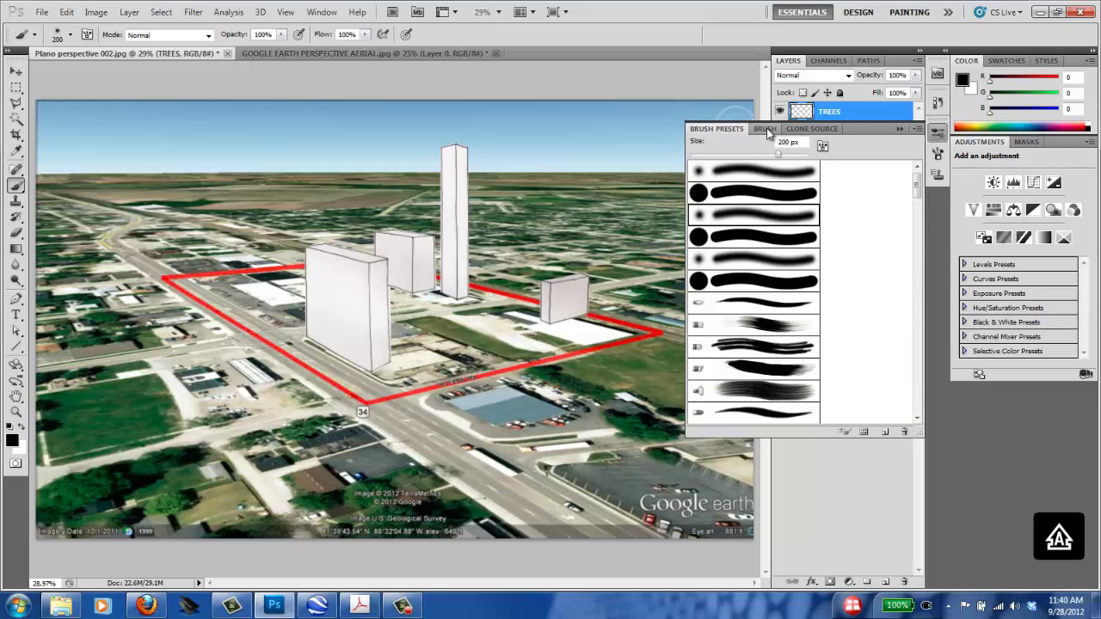
click(765, 129)
click(783, 131)
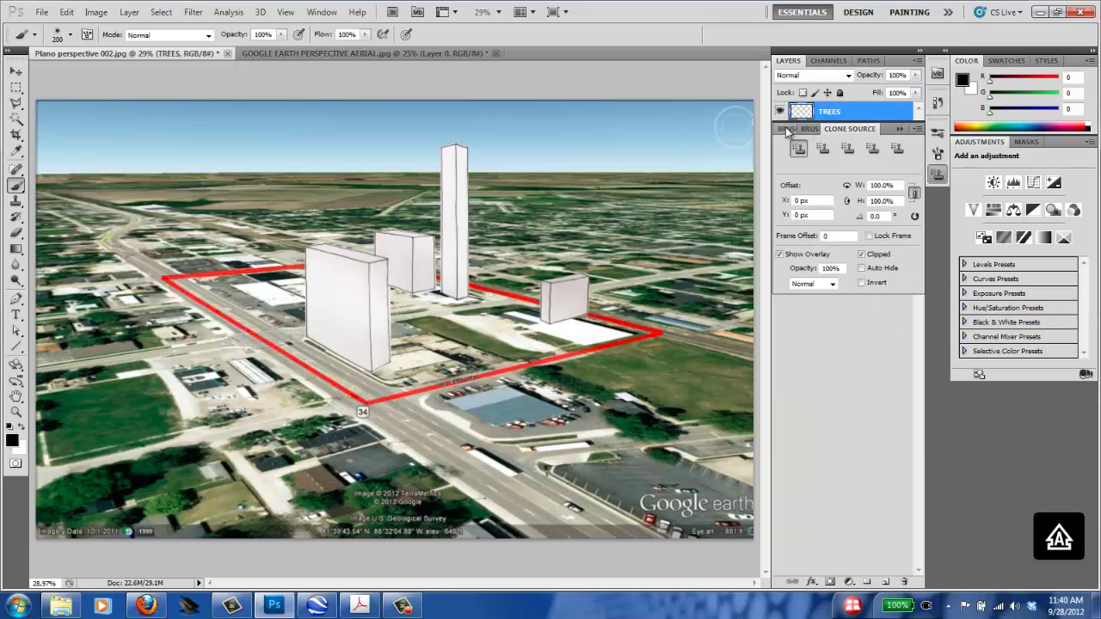
click(787, 129)
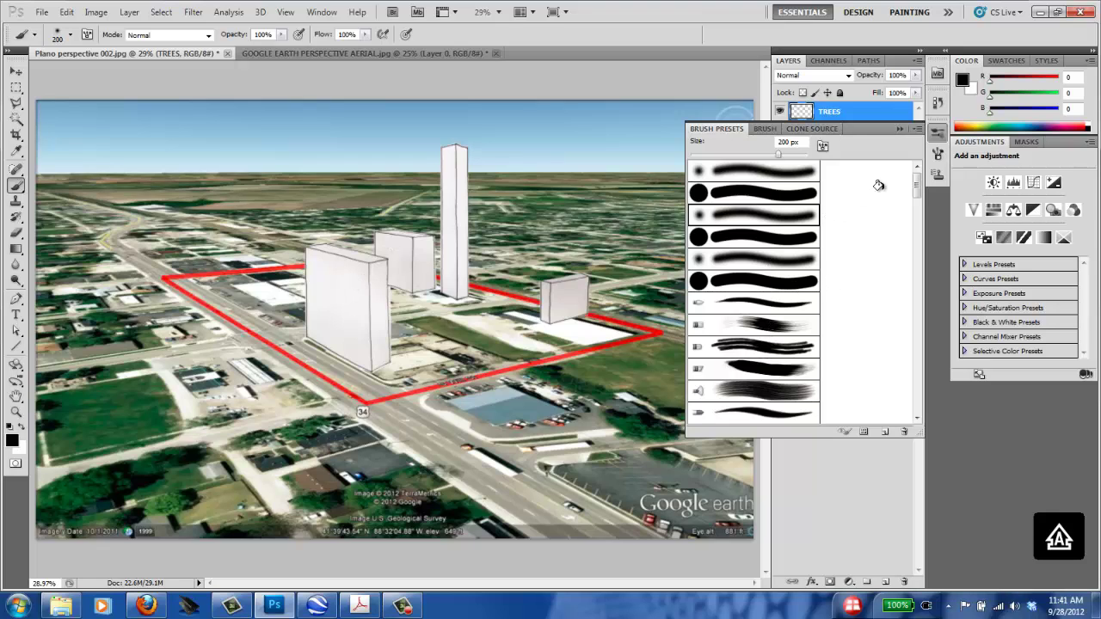
drag(916, 198, 912, 304)
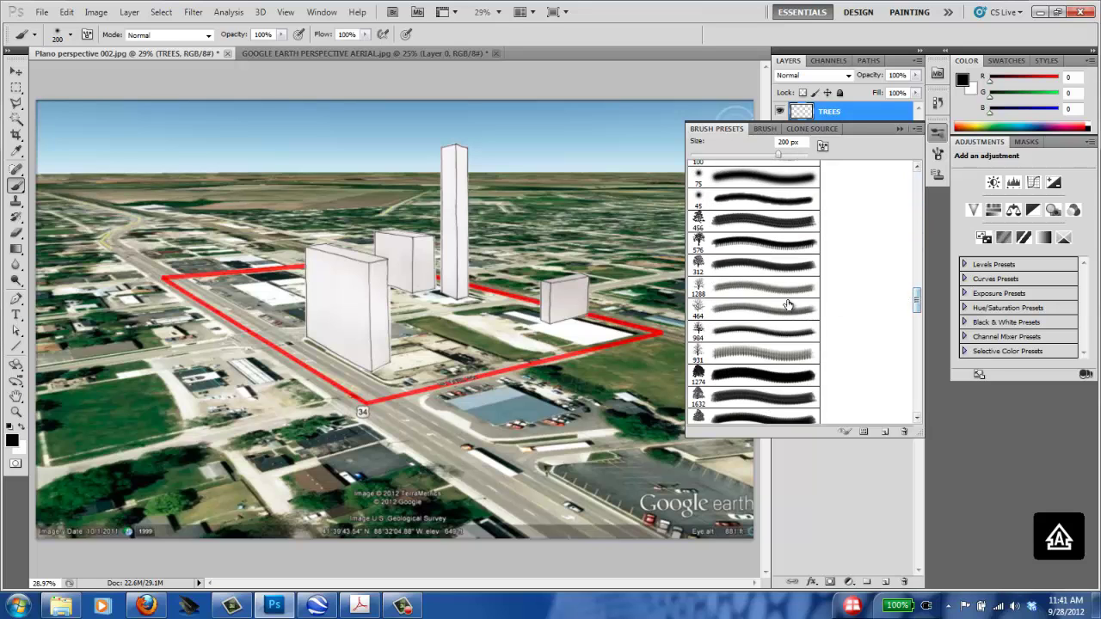
click(747, 313)
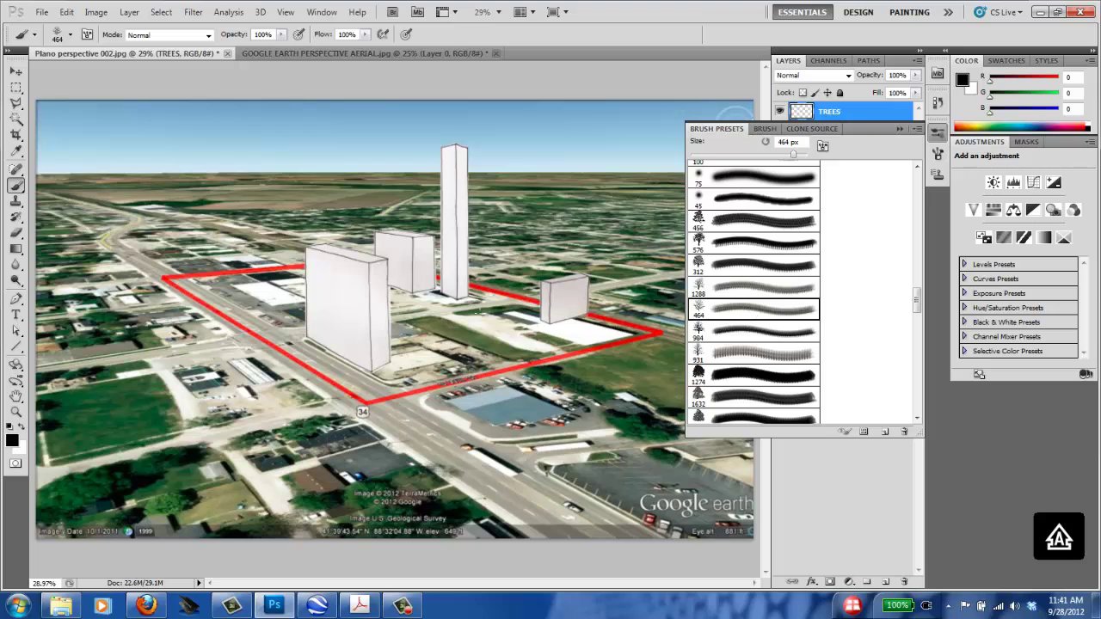
Stamp three test trees near the buildings and undo them.
click(352, 356)
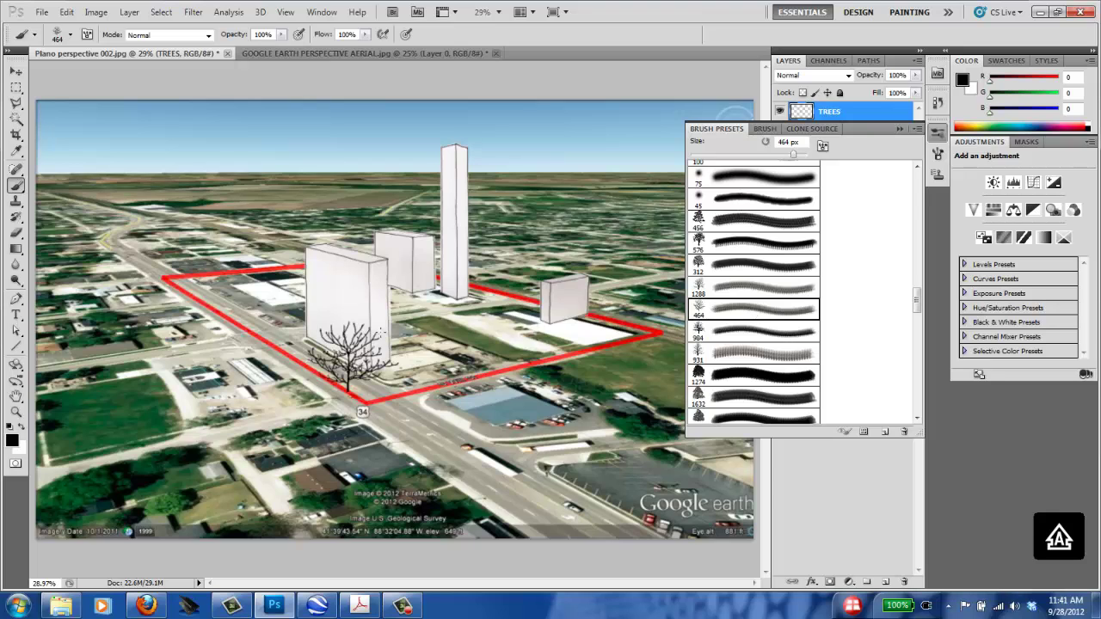
click(425, 343)
click(556, 304)
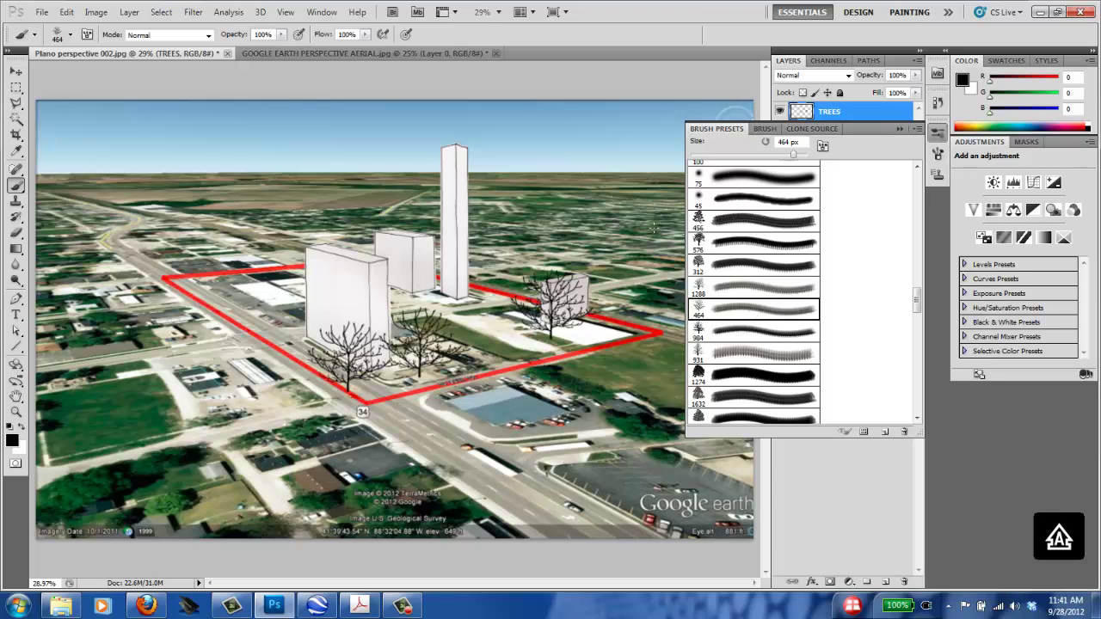
key(ctrl+alt+z)
key(ctrl+alt+z)
key(ctrl+alt+z)
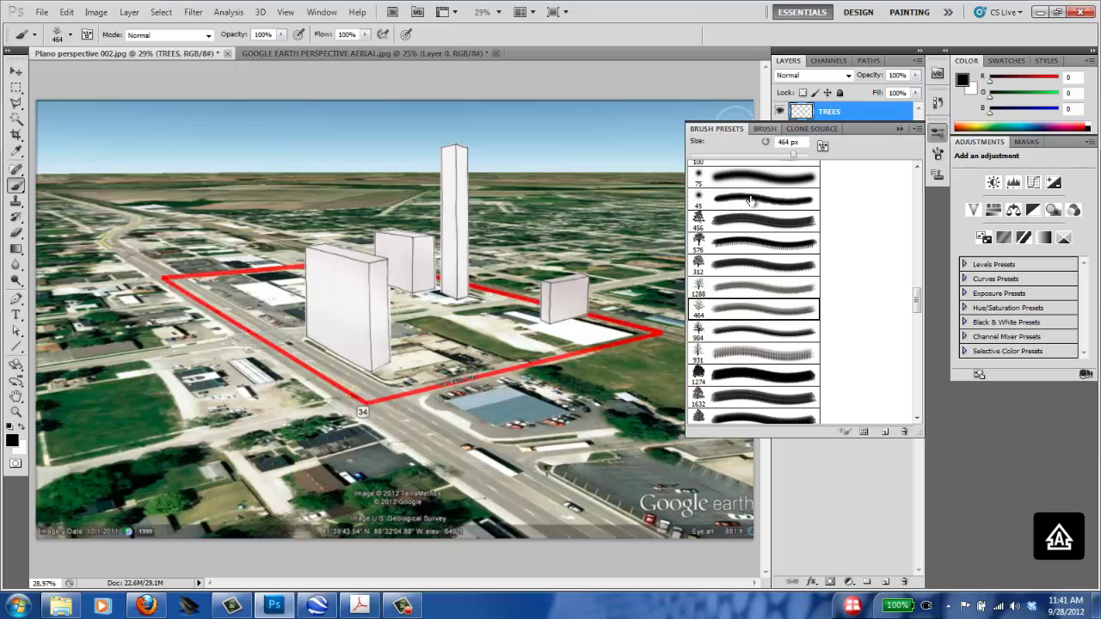
Cancel a Load Brushes attempt and choose the 312 px tree brush preset instead.
click(917, 130)
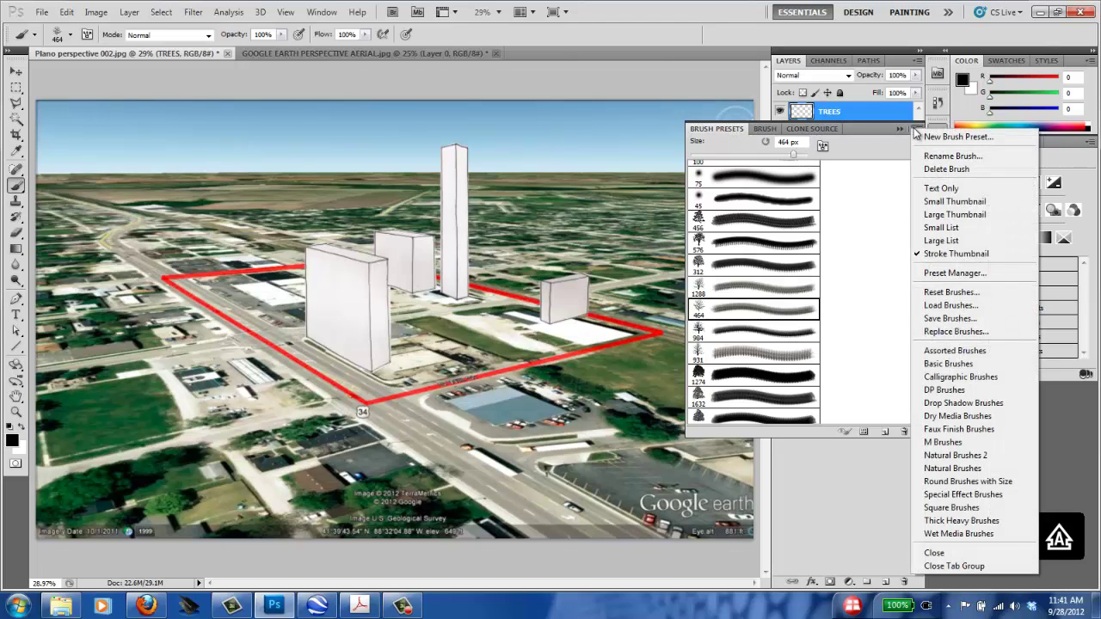
click(947, 306)
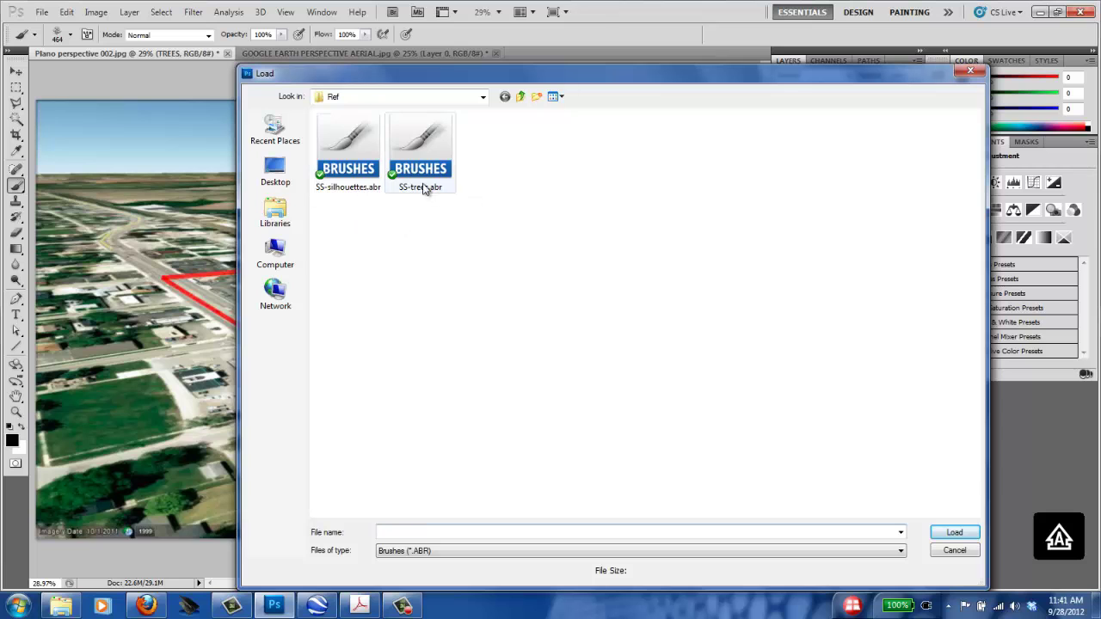
click(955, 550)
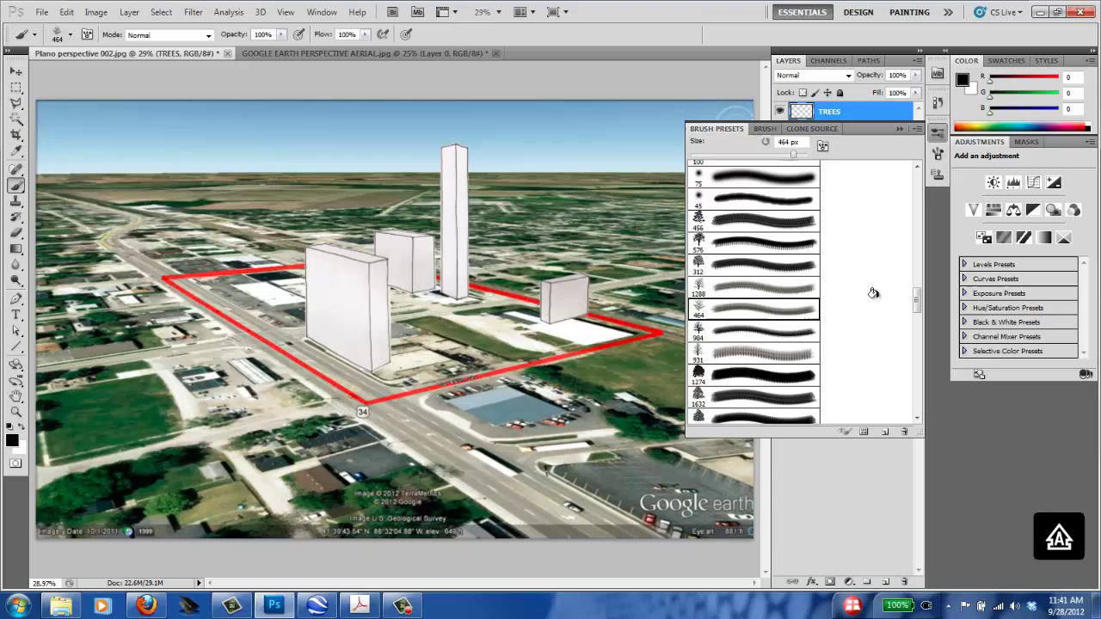
click(746, 265)
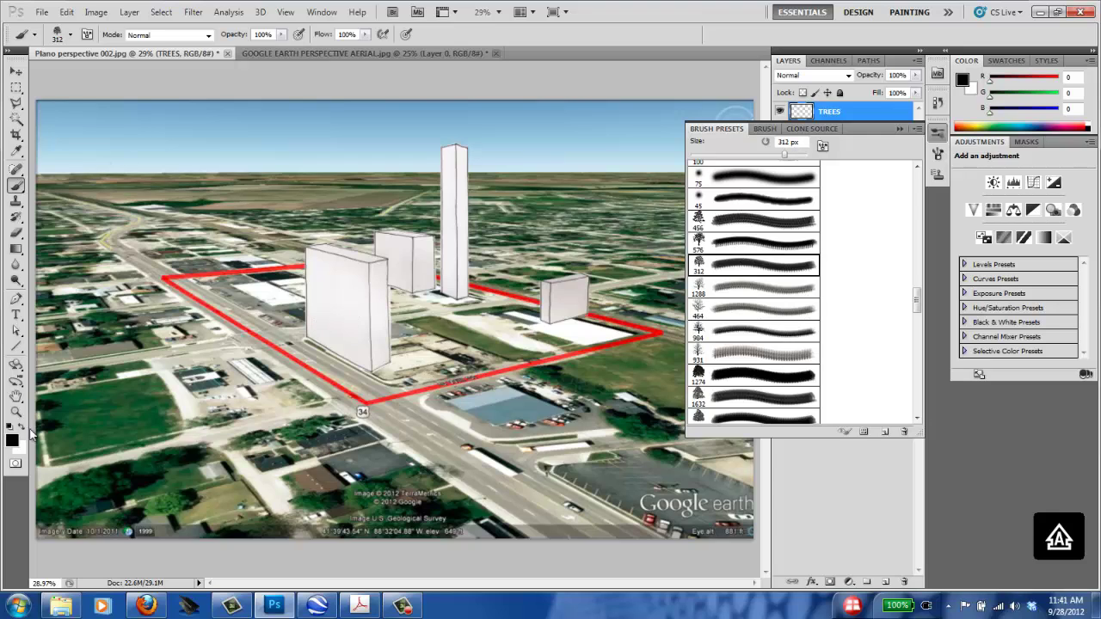
Set the foreground colour to green 1e642b.
click(12, 440)
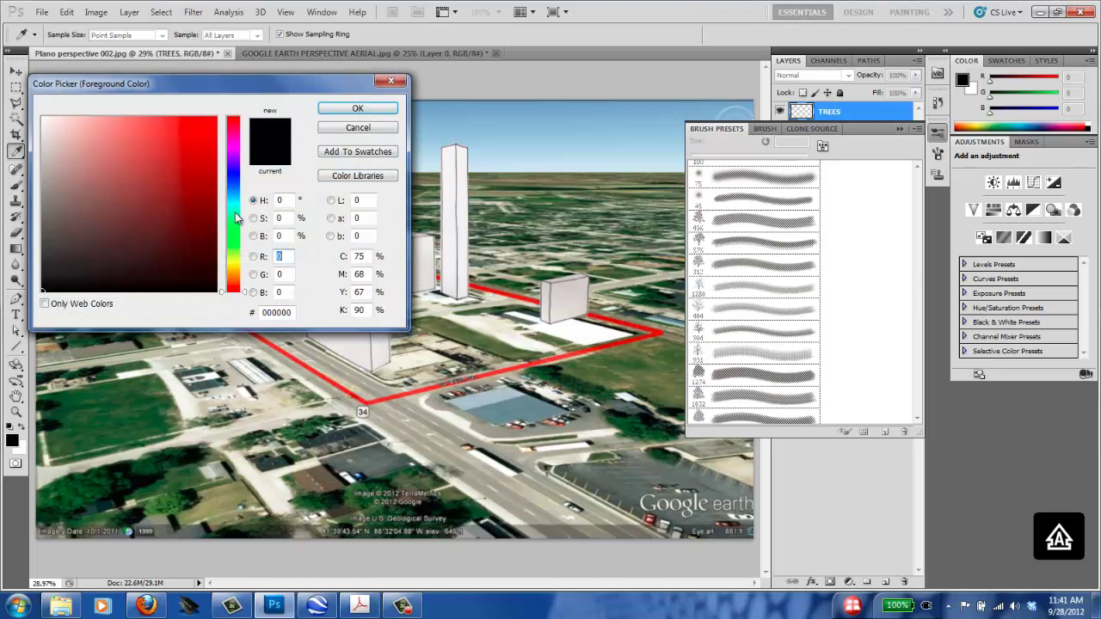
click(236, 225)
click(183, 243)
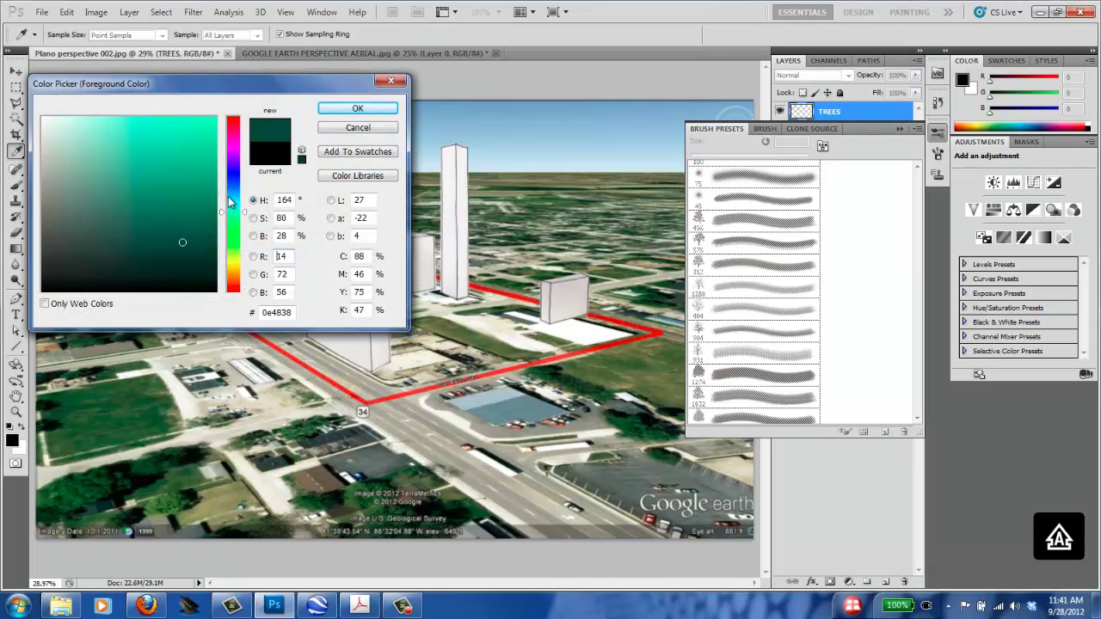
click(164, 223)
click(357, 110)
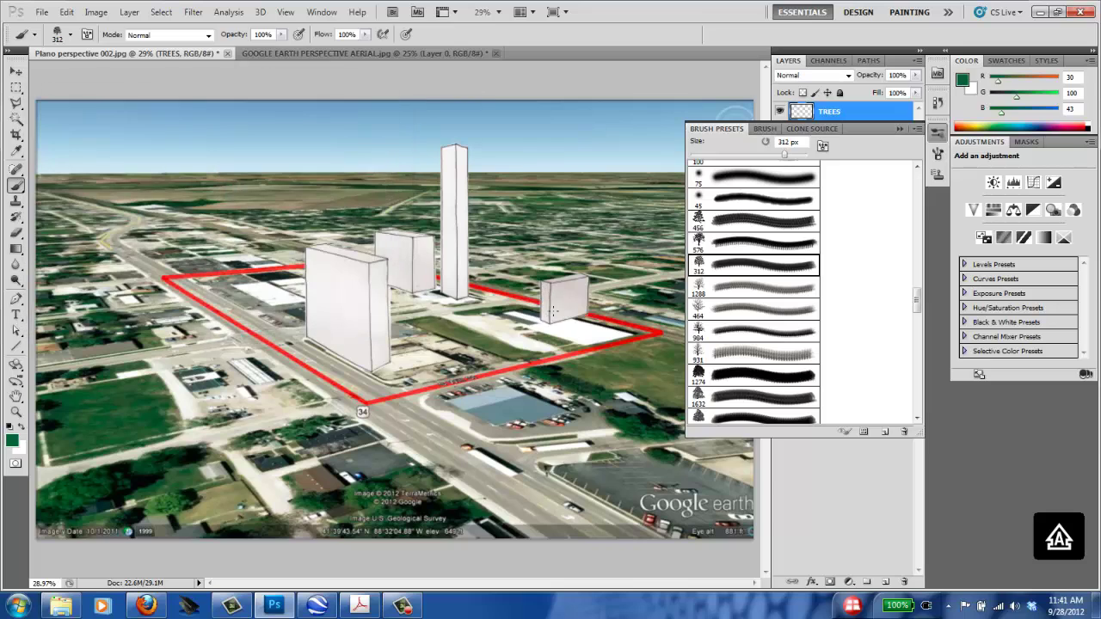
Stamp and undo two test trees, then shrink the brush from 312 px to 98 px.
click(553, 306)
click(513, 312)
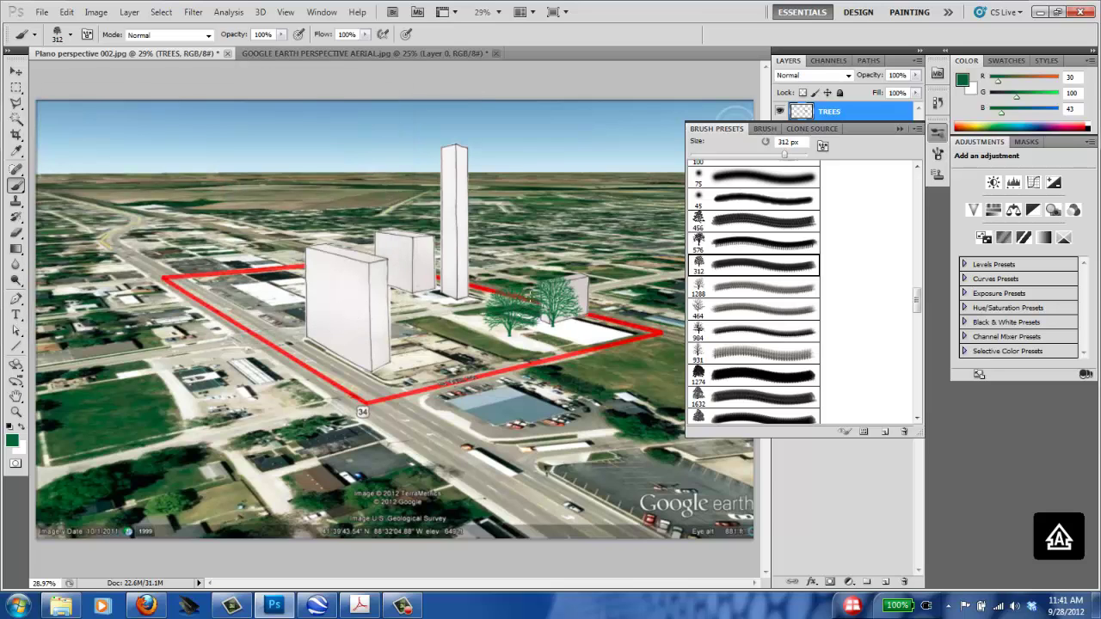
key(ctrl+z)
key(ctrl+z)
key(ctrl+alt+z)
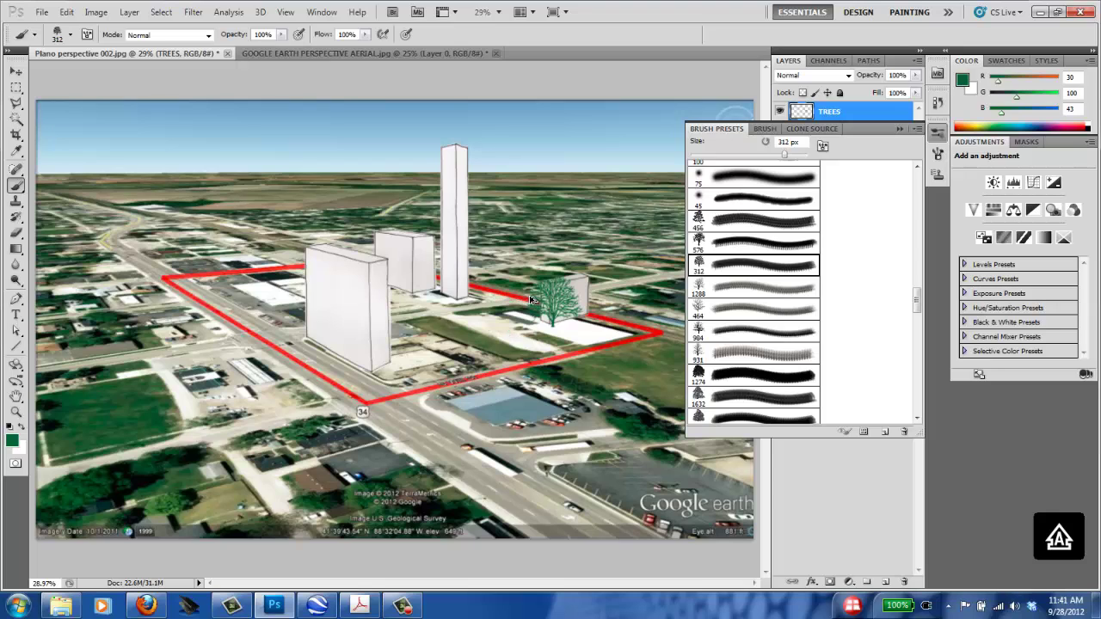
key(ctrl+alt+z)
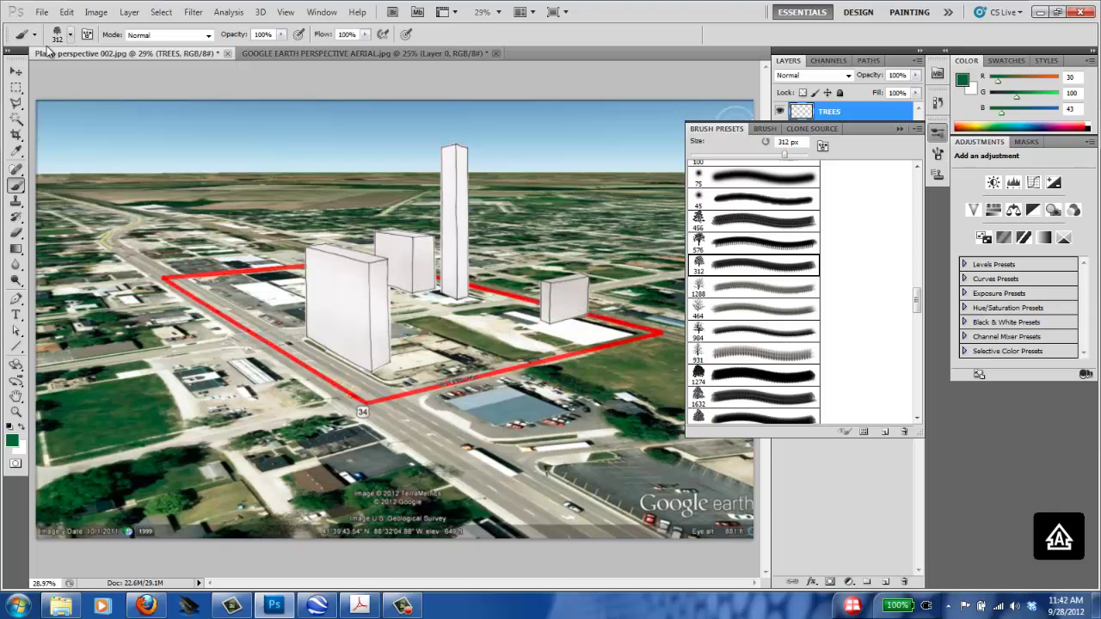
click(71, 35)
drag(132, 68, 58, 74)
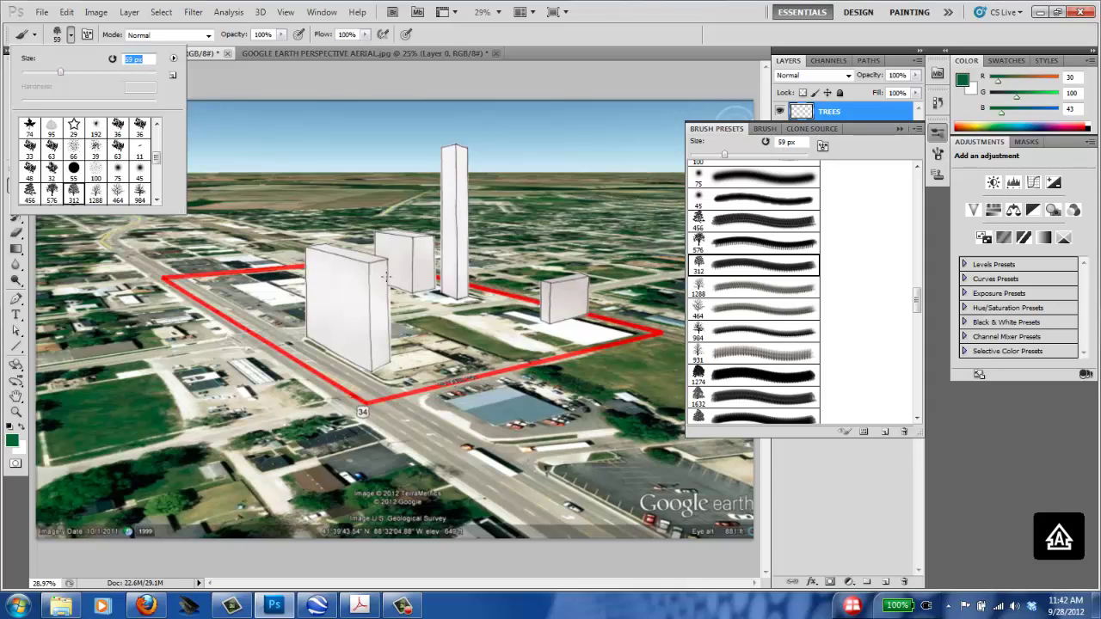
Paint green trees at and beside the front building's base, enlarging the brush midway.
click(381, 363)
click(383, 368)
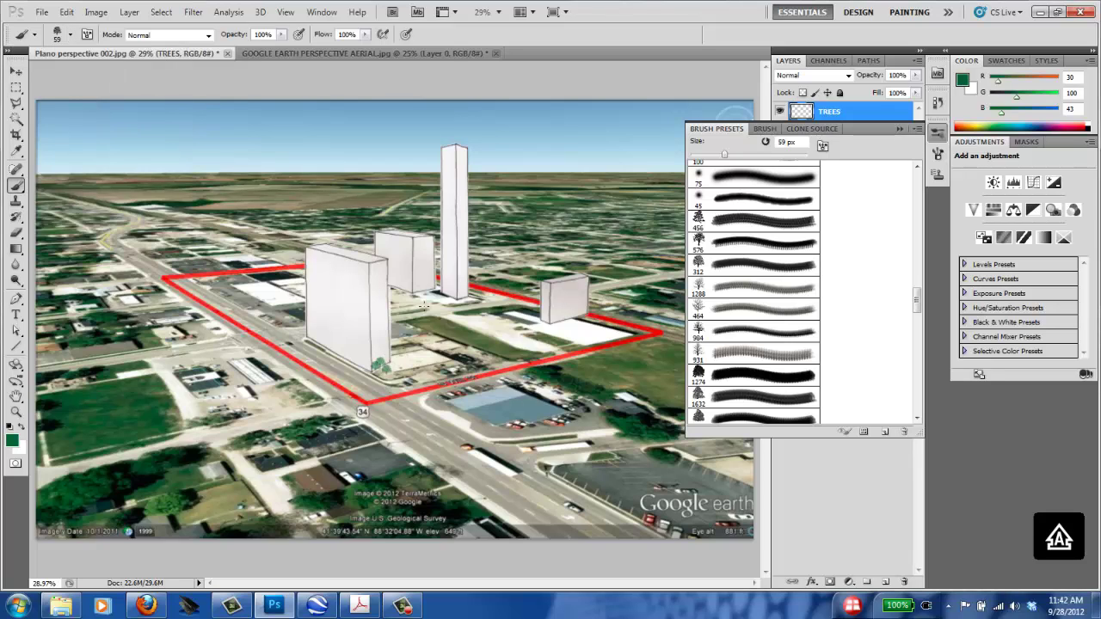
click(368, 366)
key(bracketright)
key(bracketright)
key(bracketright)
key(bracketright)
click(397, 360)
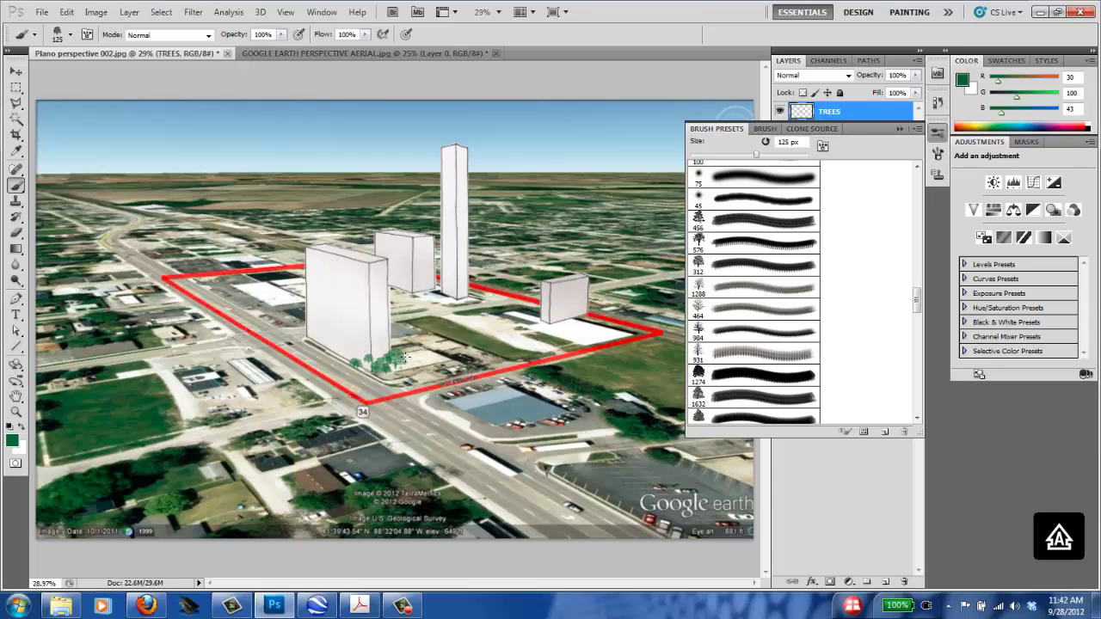
click(402, 355)
Paint trees around the small right-hand building and at the middle building's base.
click(550, 325)
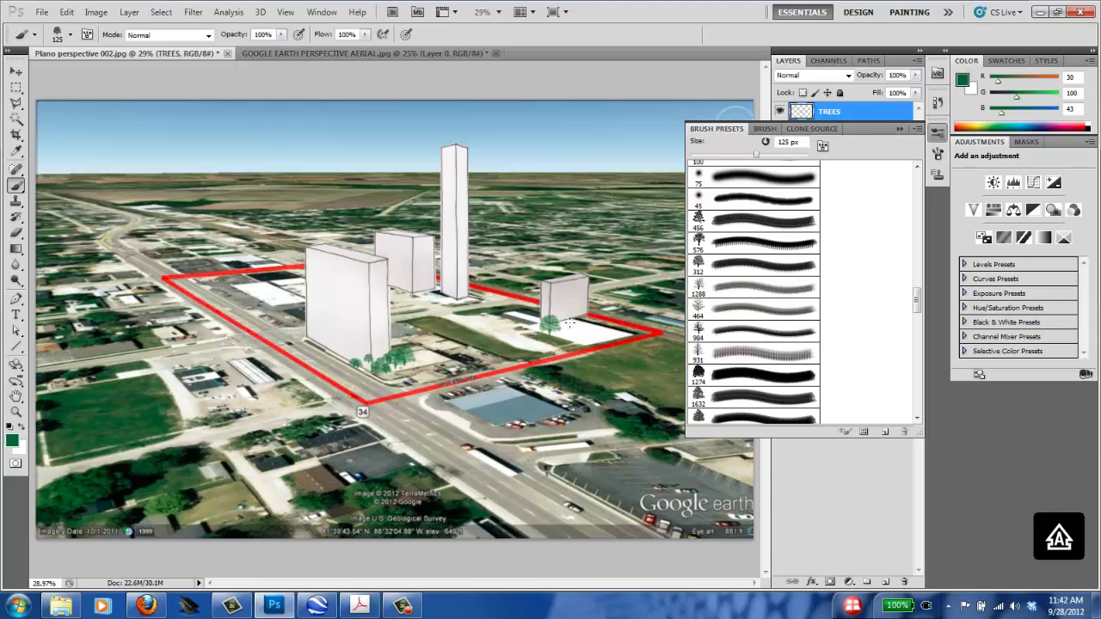
key(bracketleft)
key(bracketleft)
key(bracketleft)
key(bracketleft)
click(563, 323)
drag(577, 313, 602, 334)
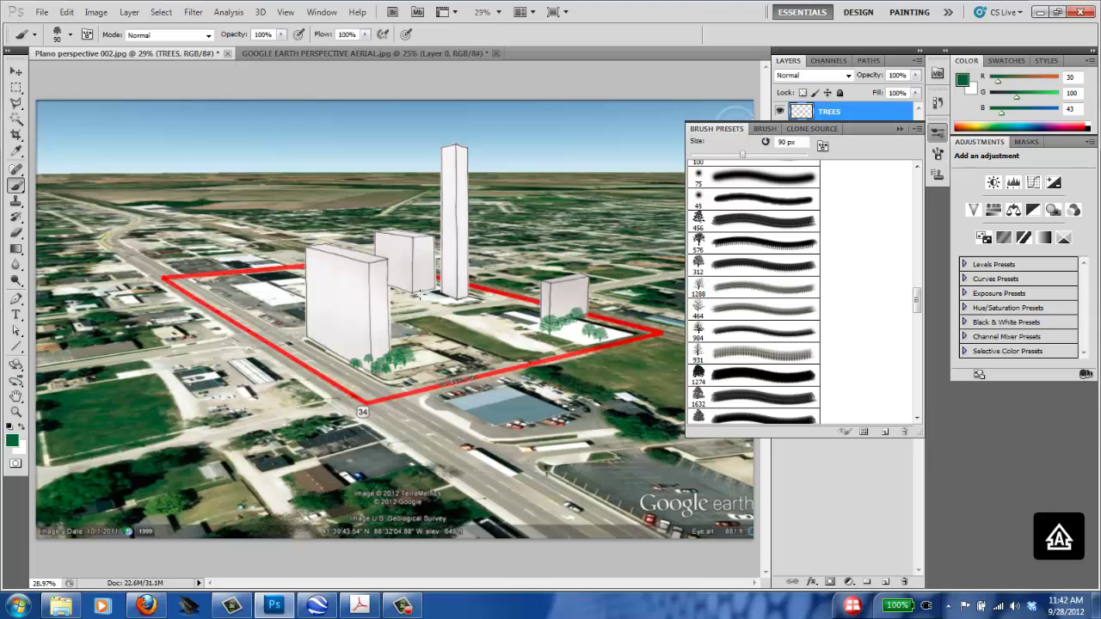
drag(419, 295, 432, 293)
key(bracketleft)
key(bracketleft)
key(bracketleft)
Pick an orange foreground colour and paint orange trees at the front building's base.
click(12, 441)
click(233, 284)
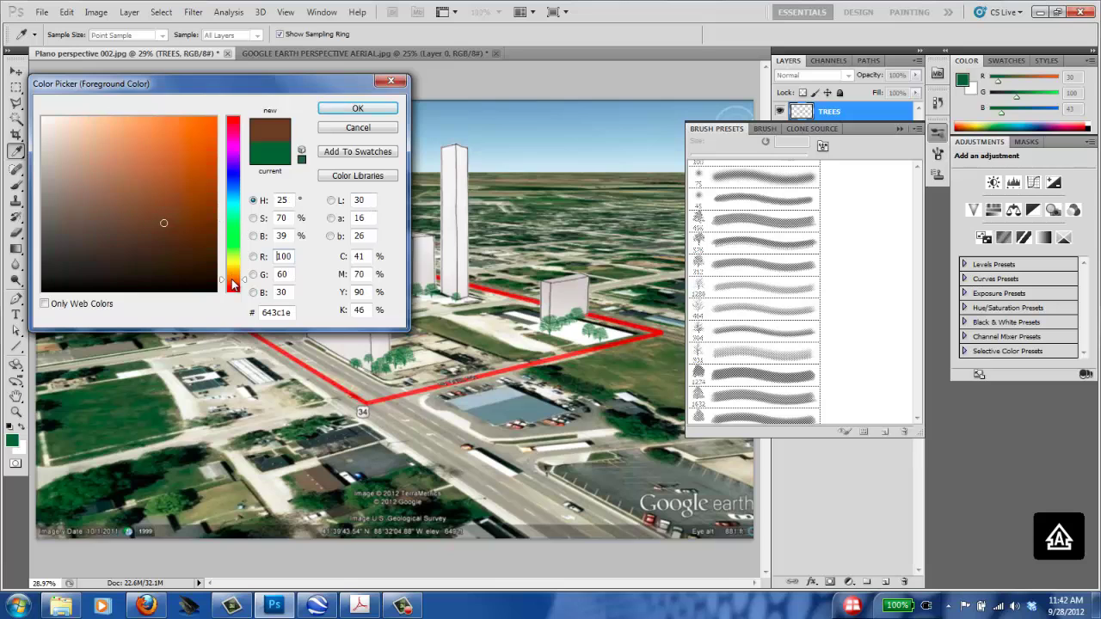
click(184, 178)
click(357, 109)
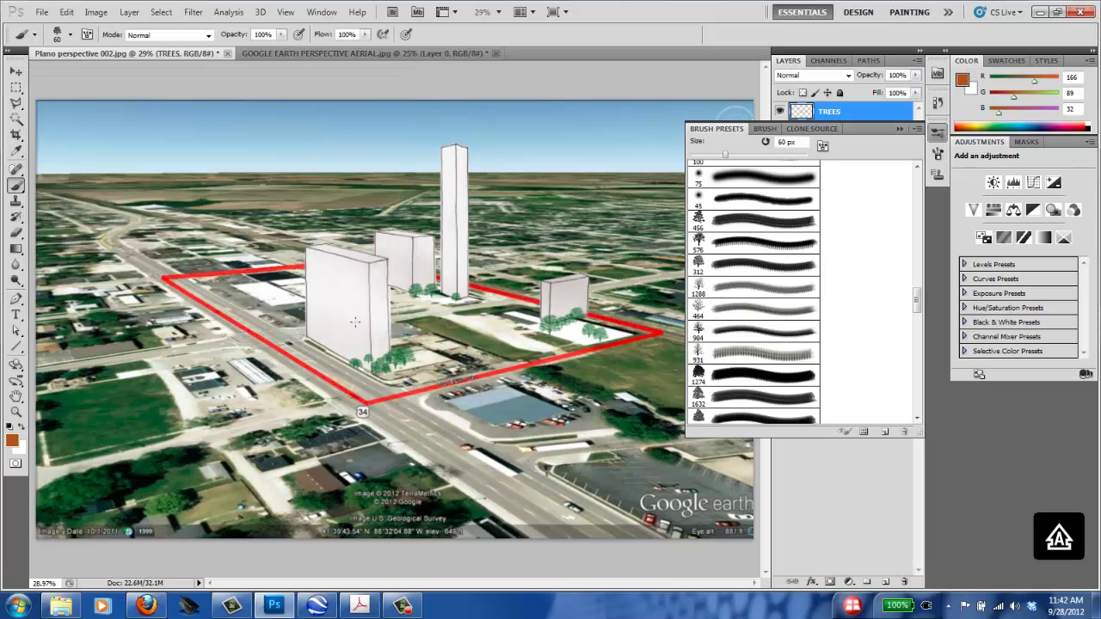
click(337, 350)
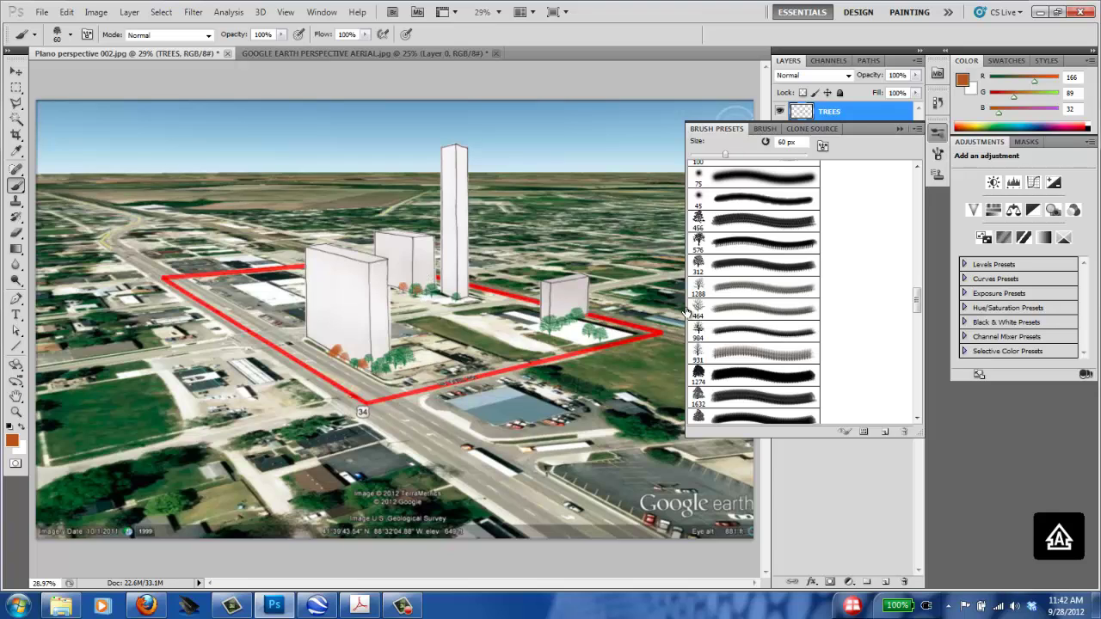
Switch to the 456 tree brush and set the foreground colour back to green.
click(747, 218)
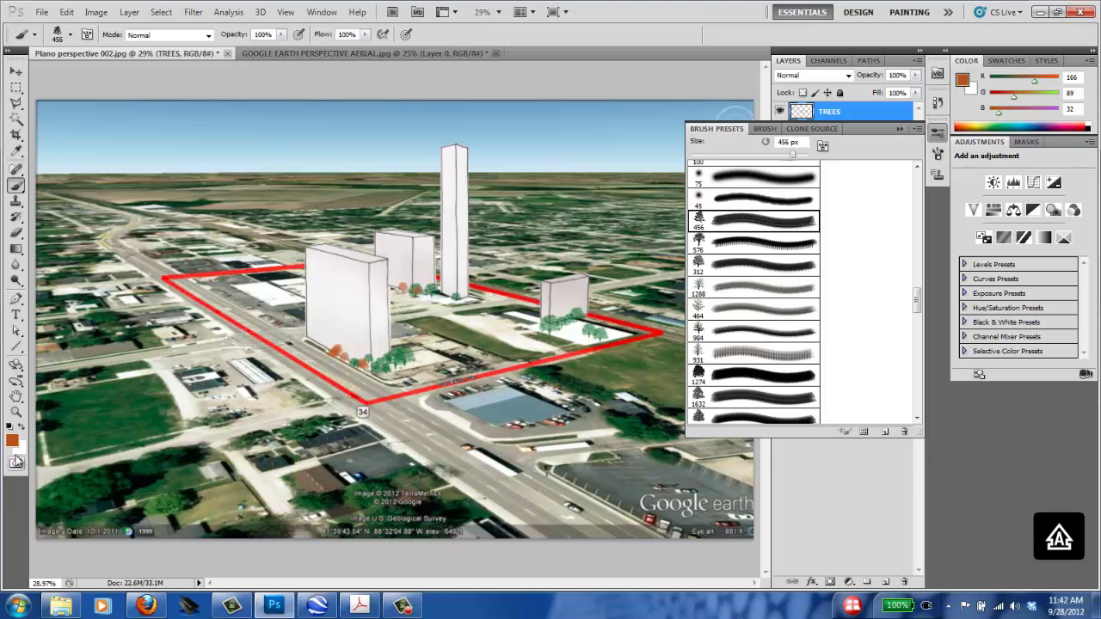
click(12, 440)
drag(241, 221, 239, 182)
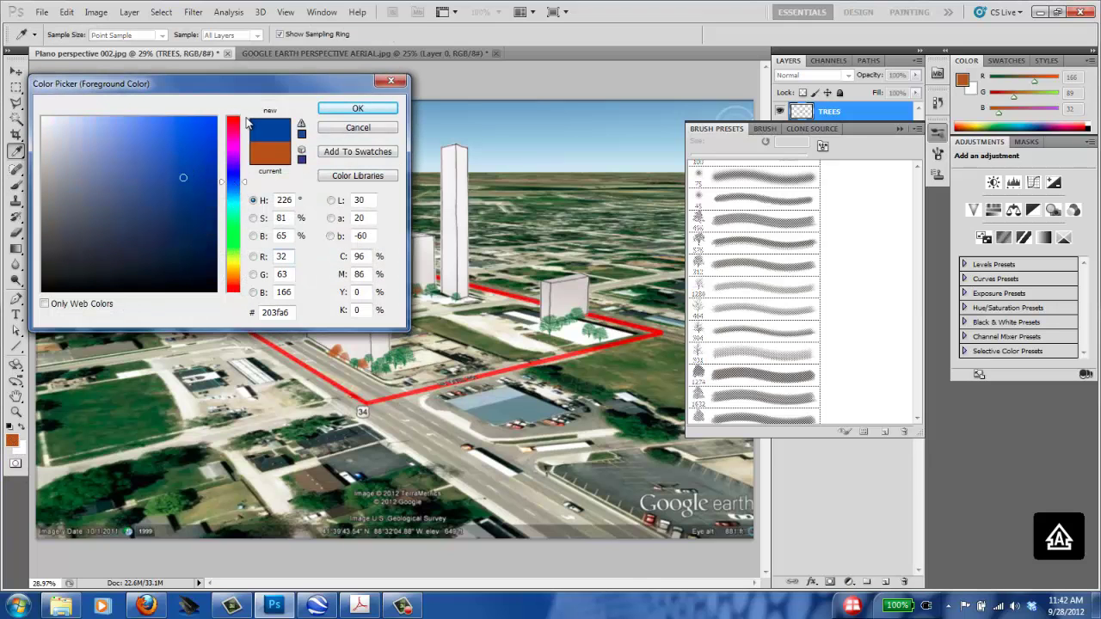
click(234, 192)
click(146, 185)
click(238, 220)
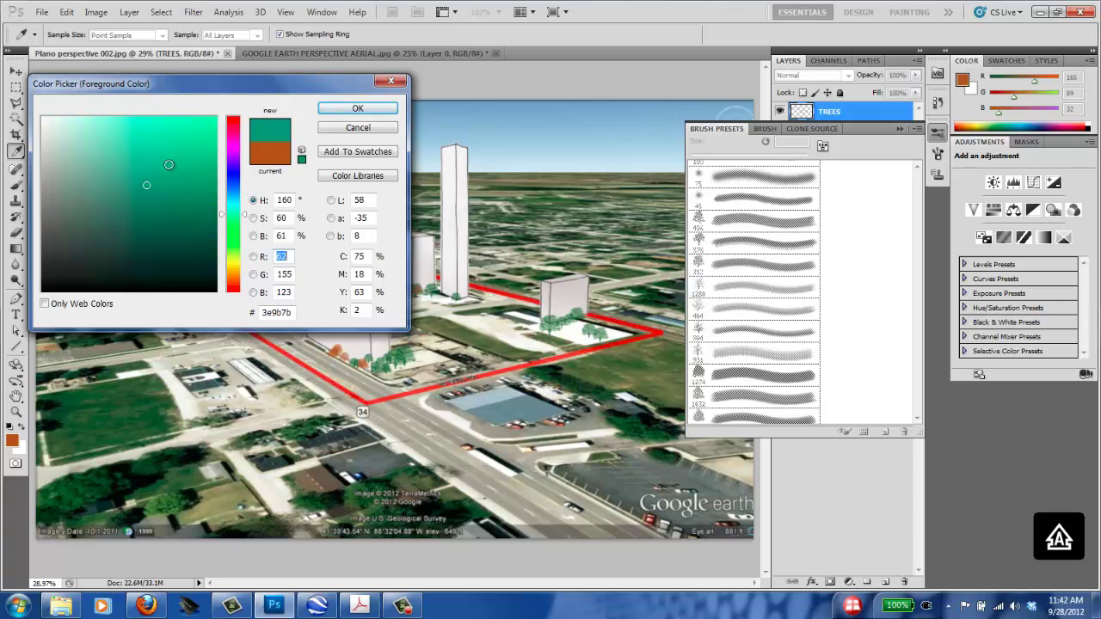
click(167, 213)
click(358, 108)
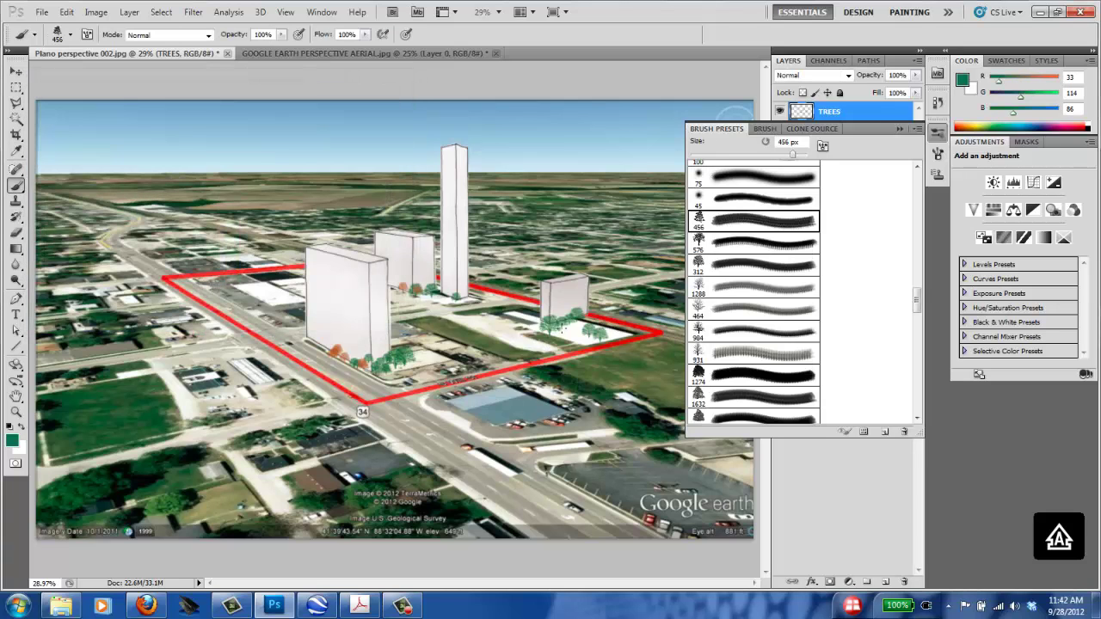
Undo an oversized test tree cluster and reduce the tree brush size.
click(561, 320)
key(ctrl+z)
click(71, 34)
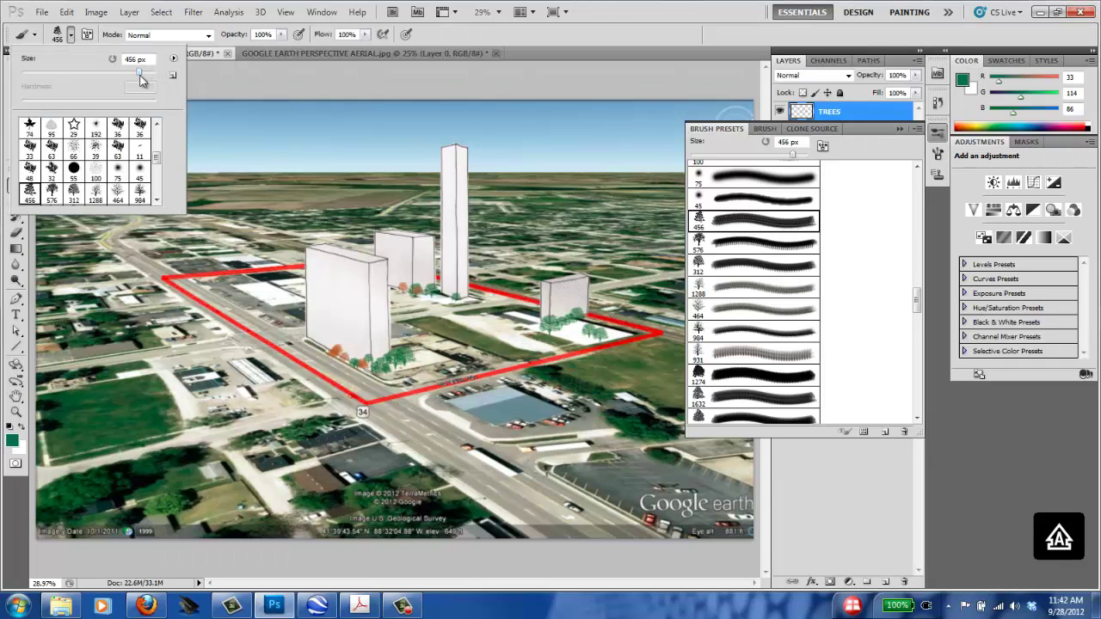
drag(139, 72, 79, 69)
key(Return)
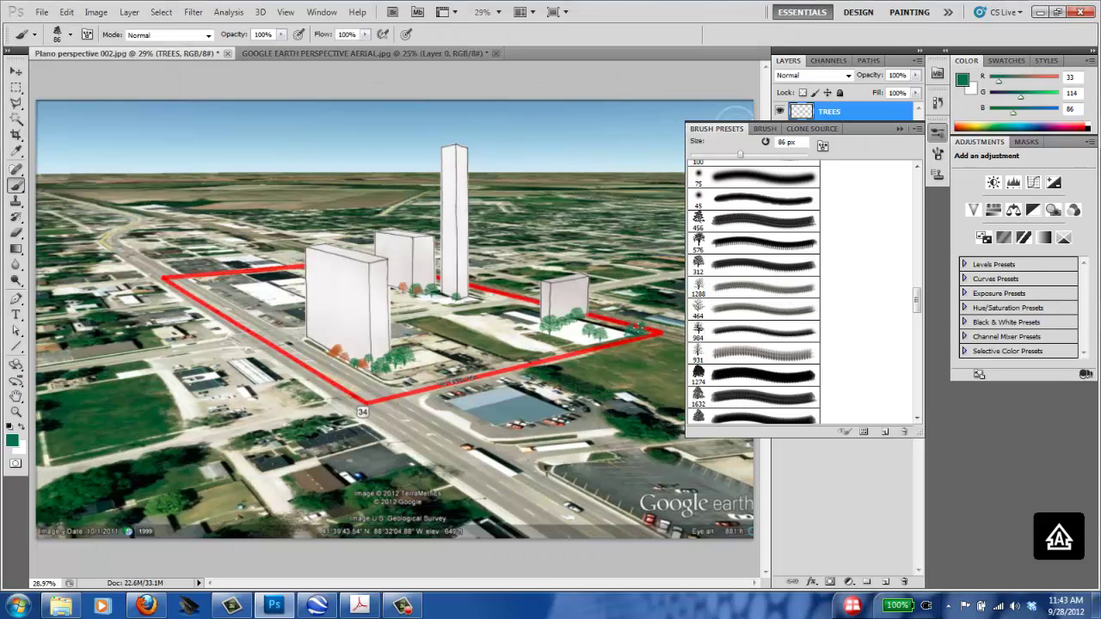
Paint green trees along the outline's right end, the grass between buildings and the front base.
click(639, 327)
mouse_move(598, 329)
mouse_down()
mouse_move(619, 342)
mouse_move(630, 332)
mouse_up()
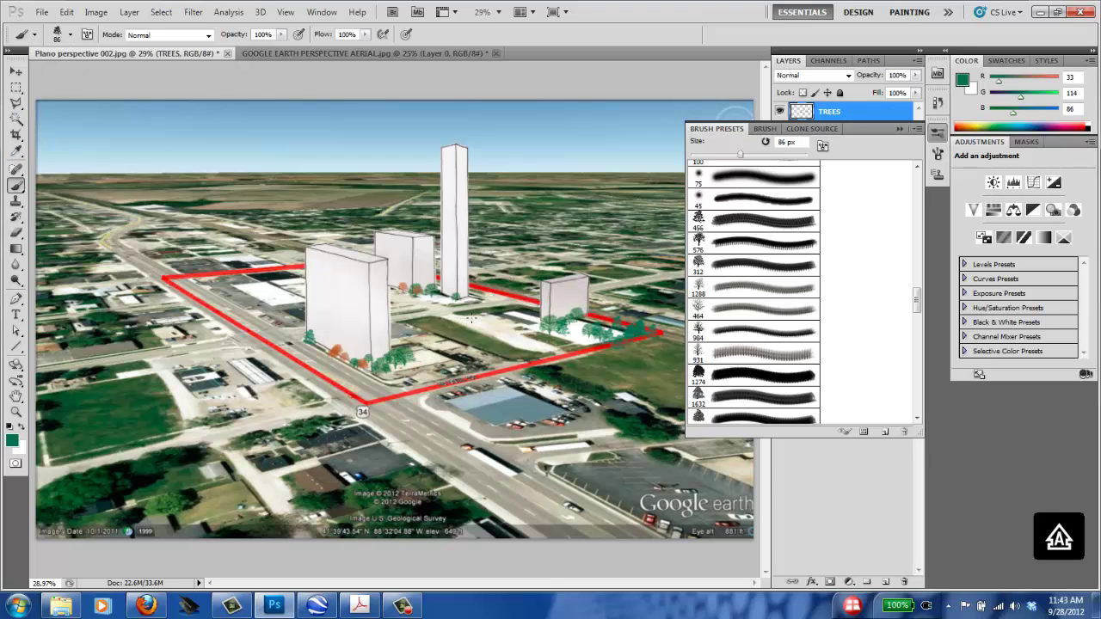
drag(471, 319, 516, 340)
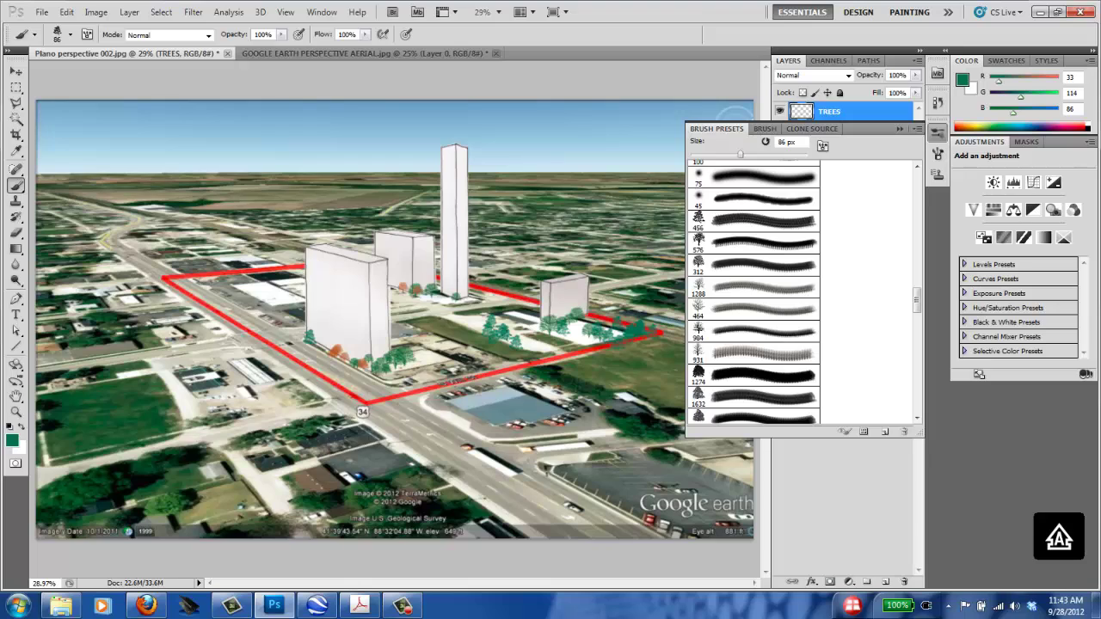
click(483, 329)
click(430, 366)
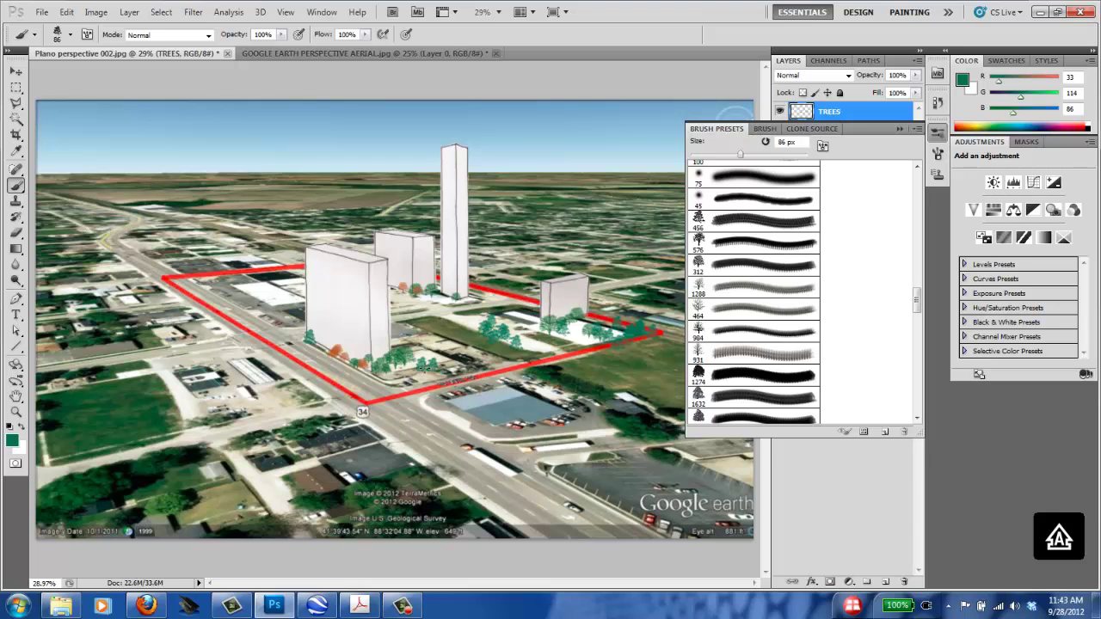
click(417, 366)
drag(917, 292, 916, 364)
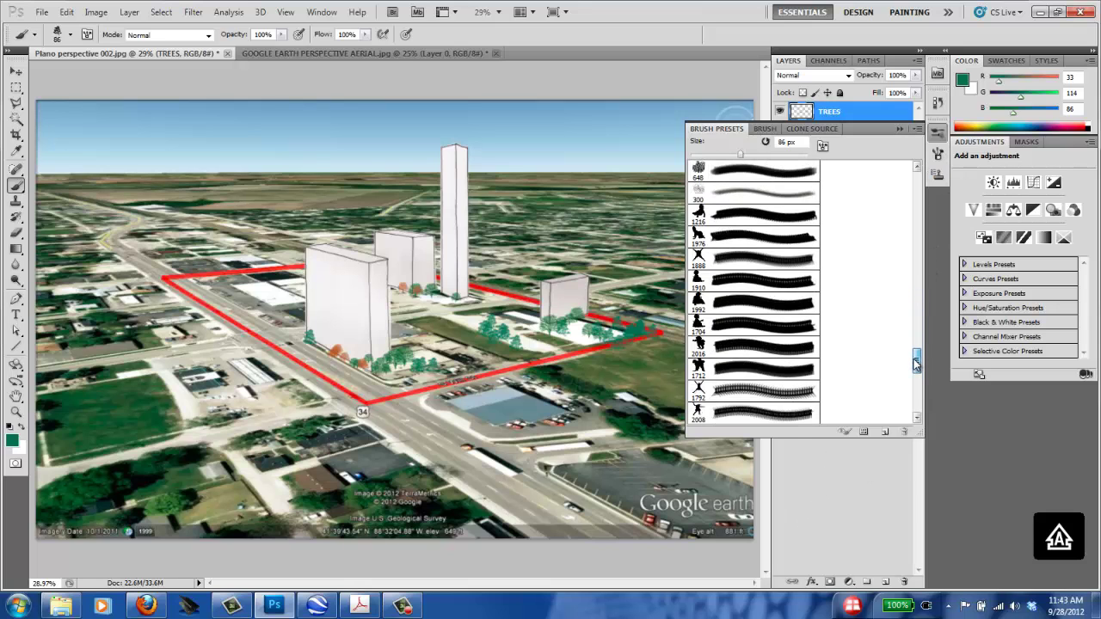
Choose the 1696 standing-person brush and undo an oversized test silhouette.
click(725, 282)
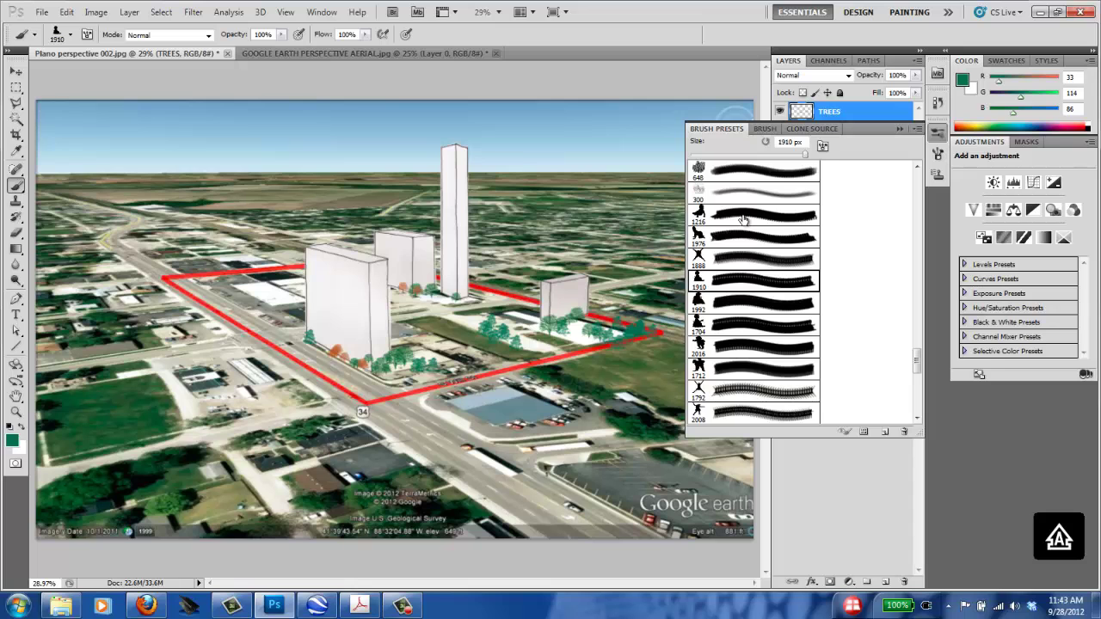
drag(917, 364, 917, 381)
click(764, 356)
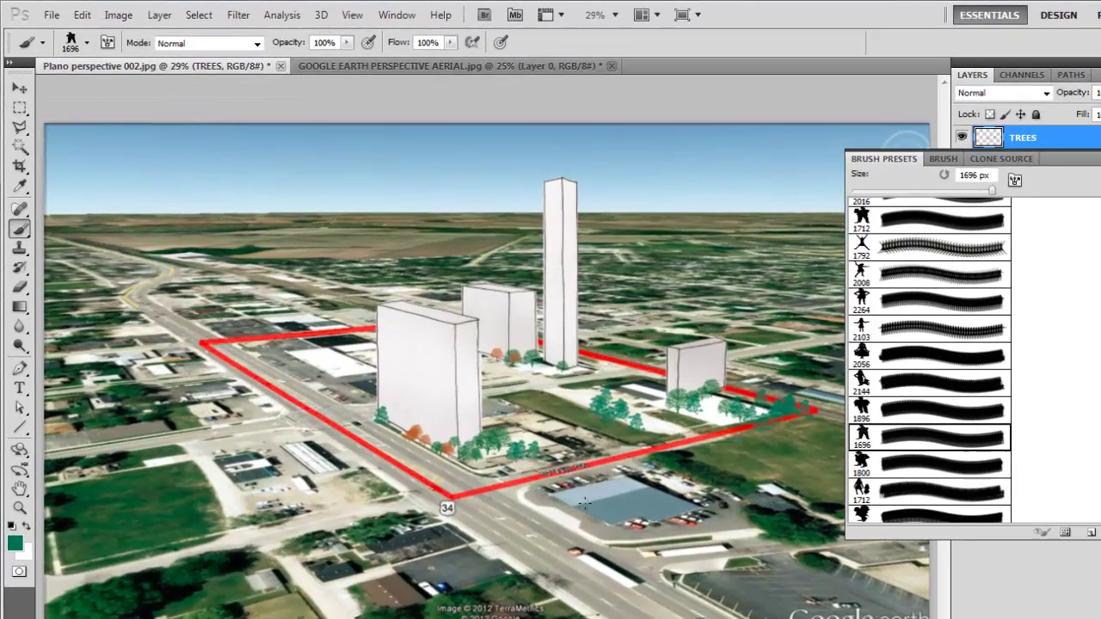
click(491, 328)
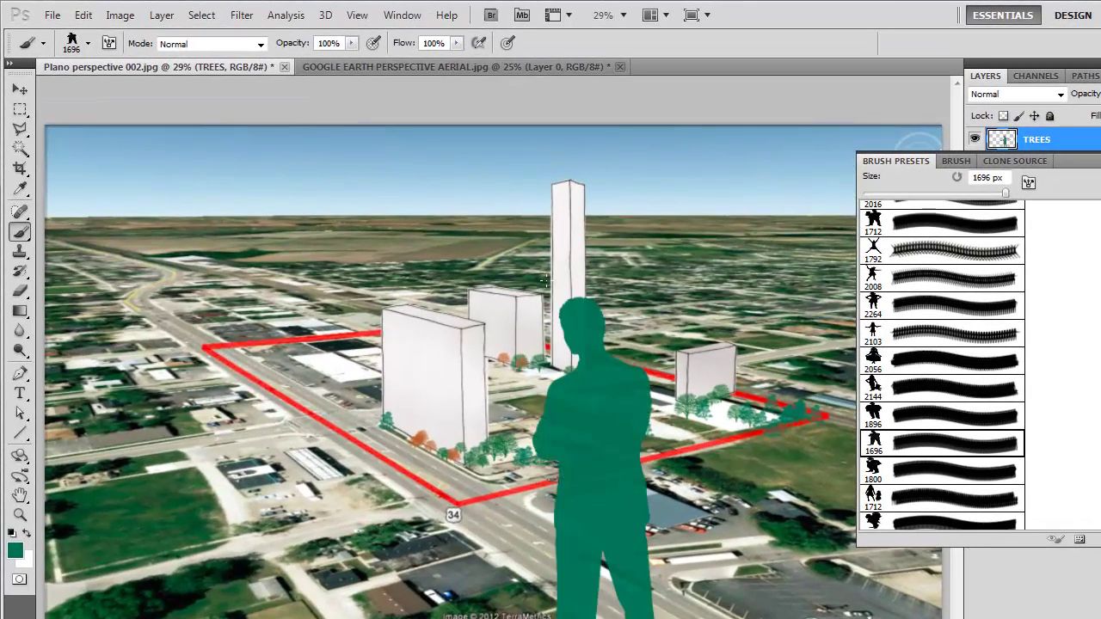
key(ctrl+z)
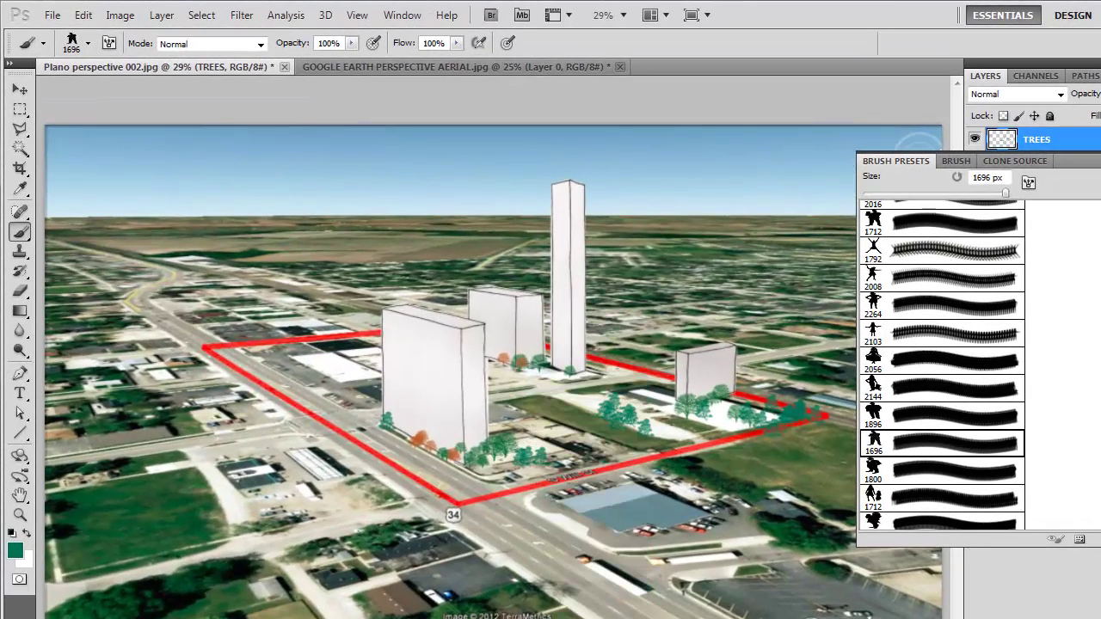
Shrink the person brush to 50 px and bring up the foreground Color Picker.
click(89, 46)
drag(189, 90, 95, 90)
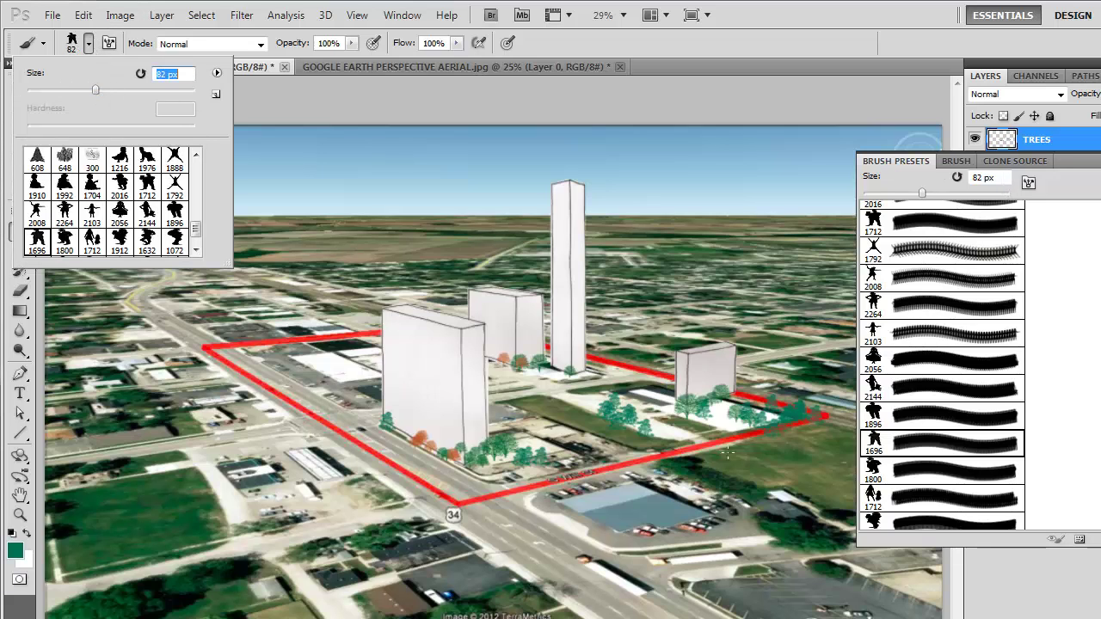
click(716, 408)
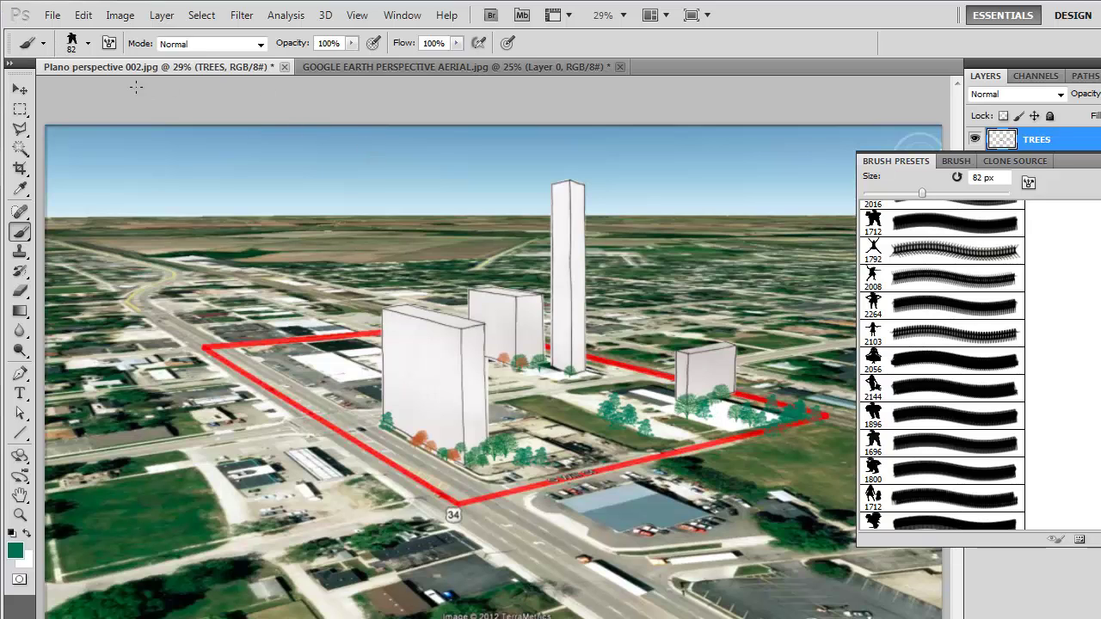
click(87, 43)
drag(95, 91, 69, 87)
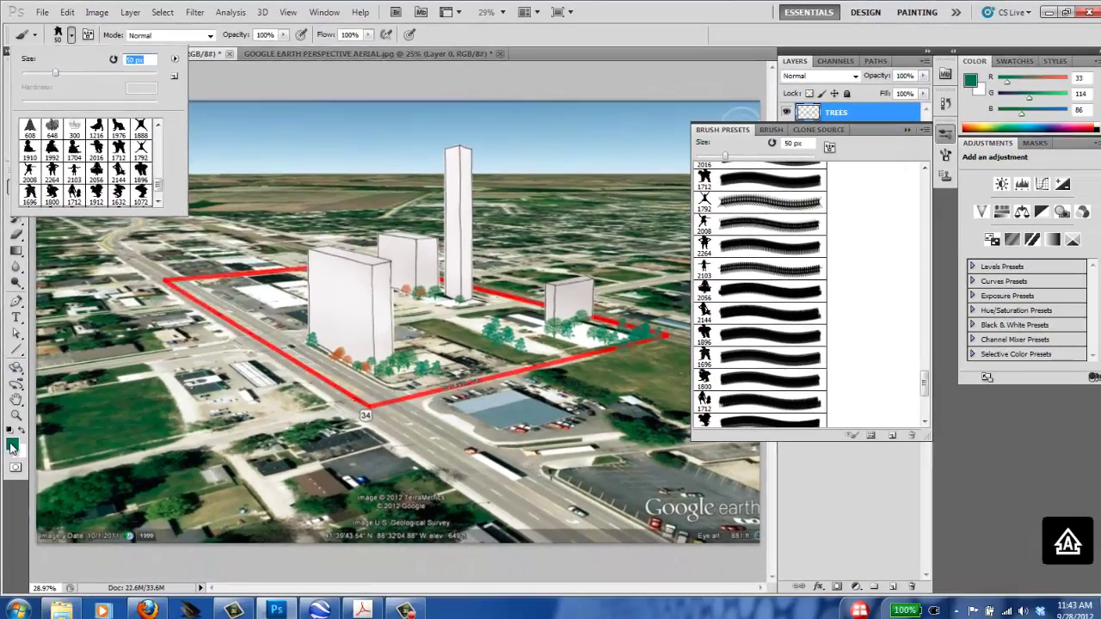
click(12, 445)
Set black as the foreground colour, choose the 1712 woman-and-child brush, and undo an oversized stamp.
drag(126, 197, 43, 291)
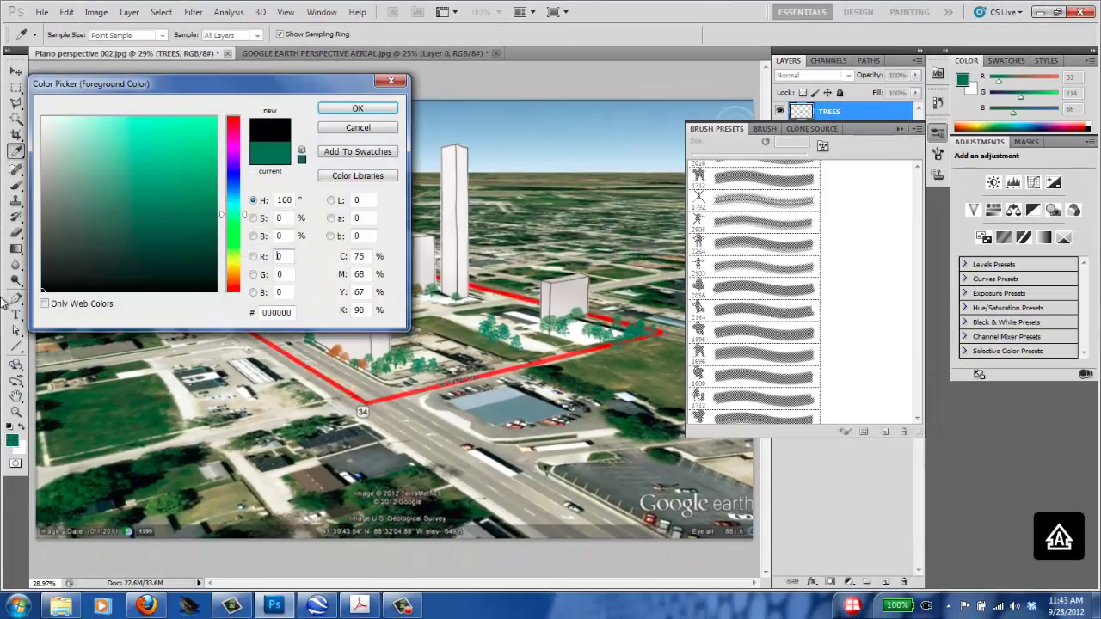
click(359, 108)
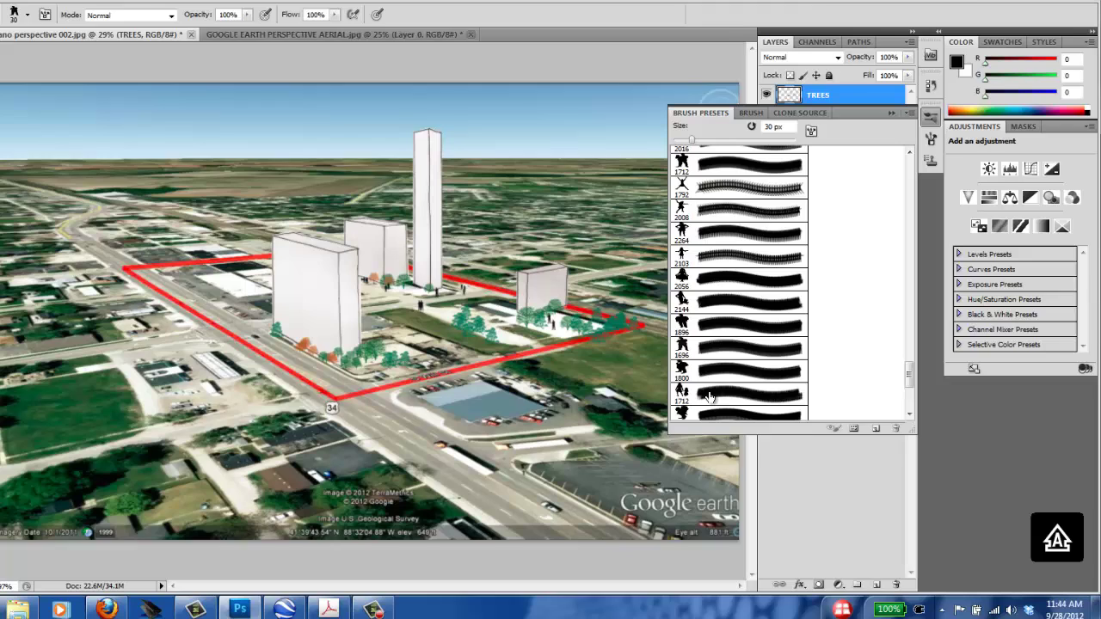
click(679, 371)
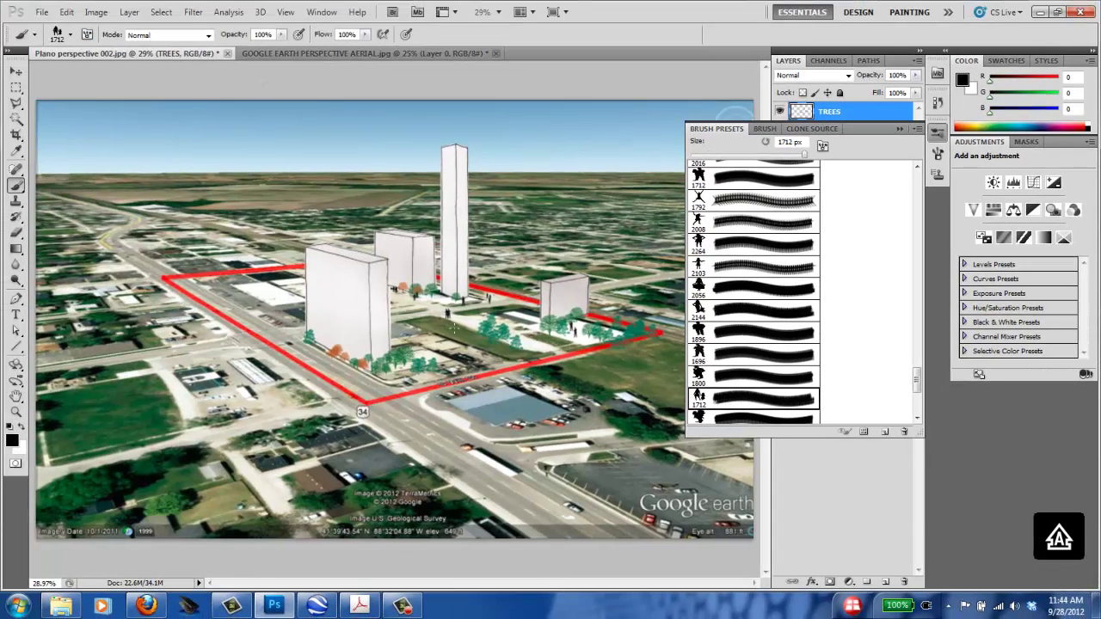
click(223, 297)
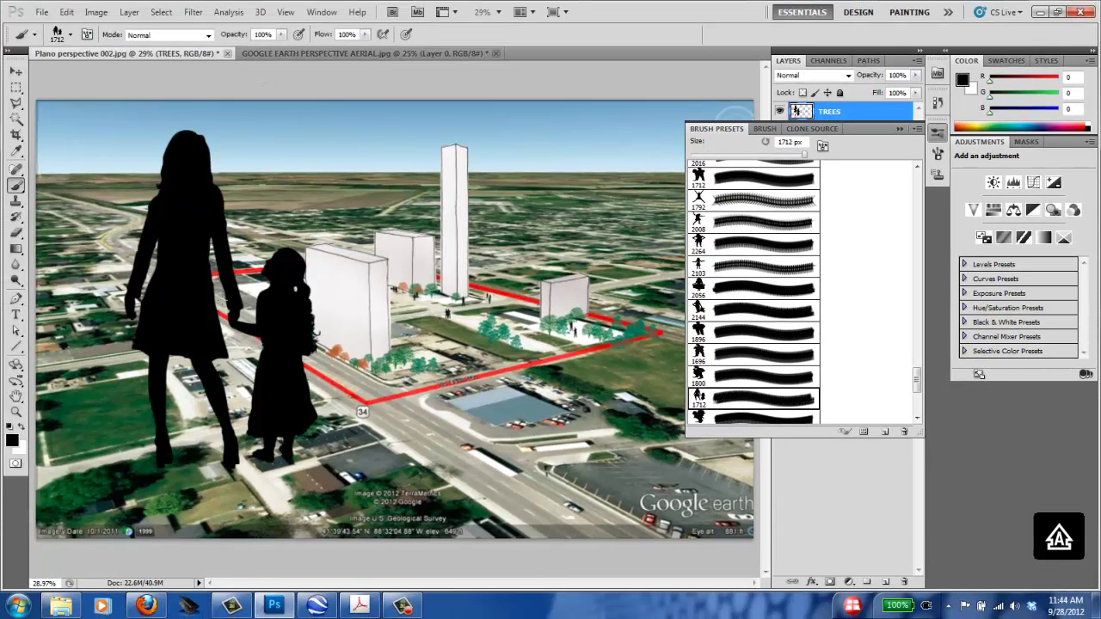
key(ctrl+z)
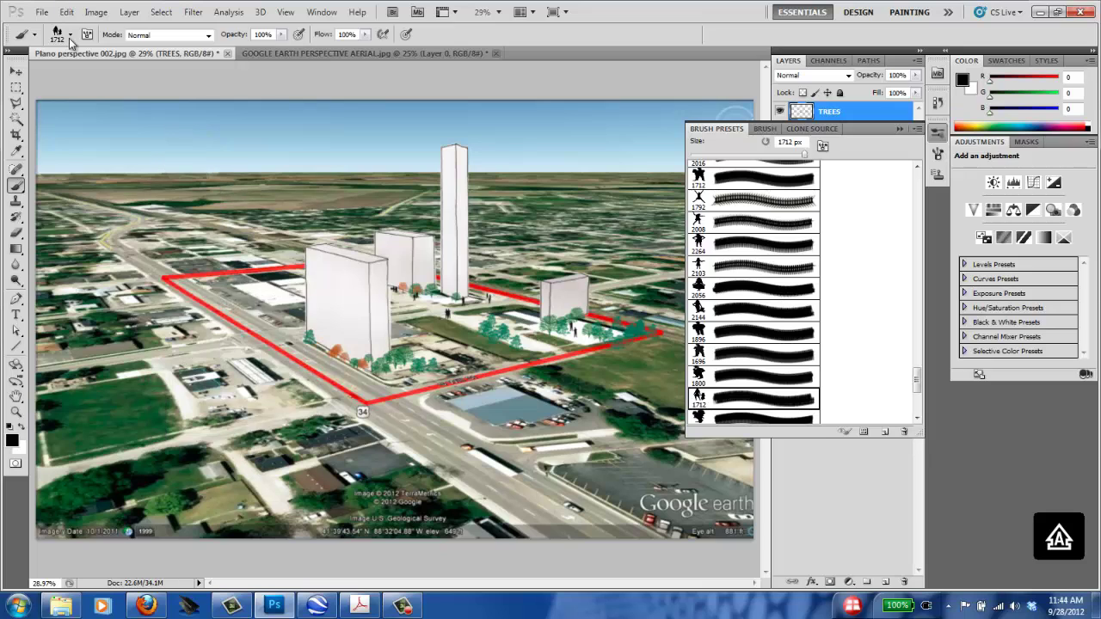
Resize the silhouette brush to 30 px, then enlarge it to 60 px.
click(70, 34)
drag(44, 70, 41, 69)
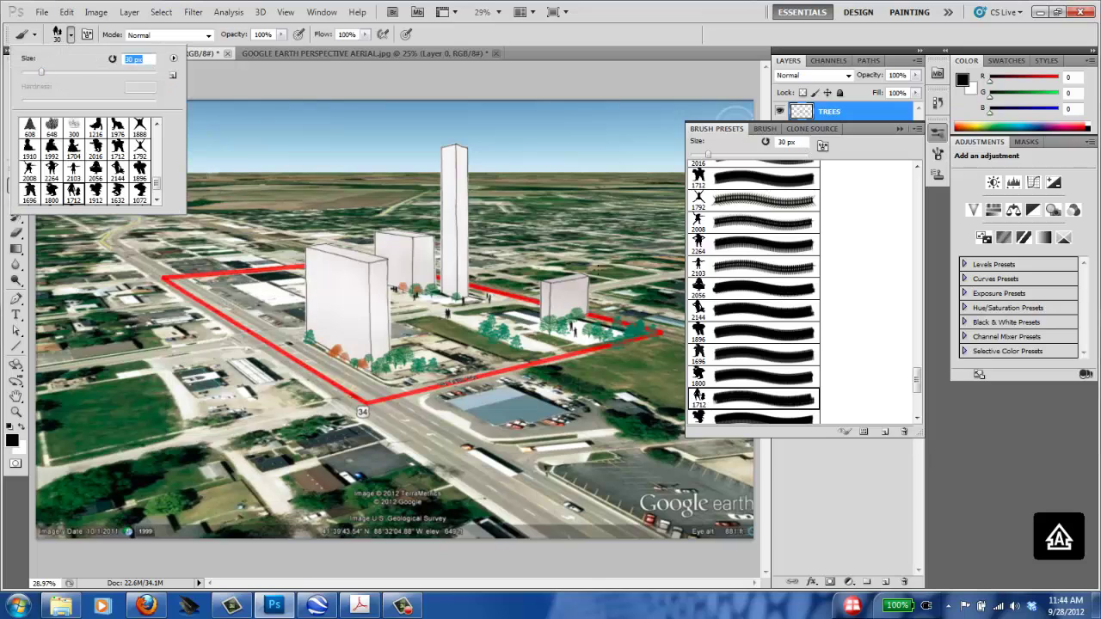
key(Return)
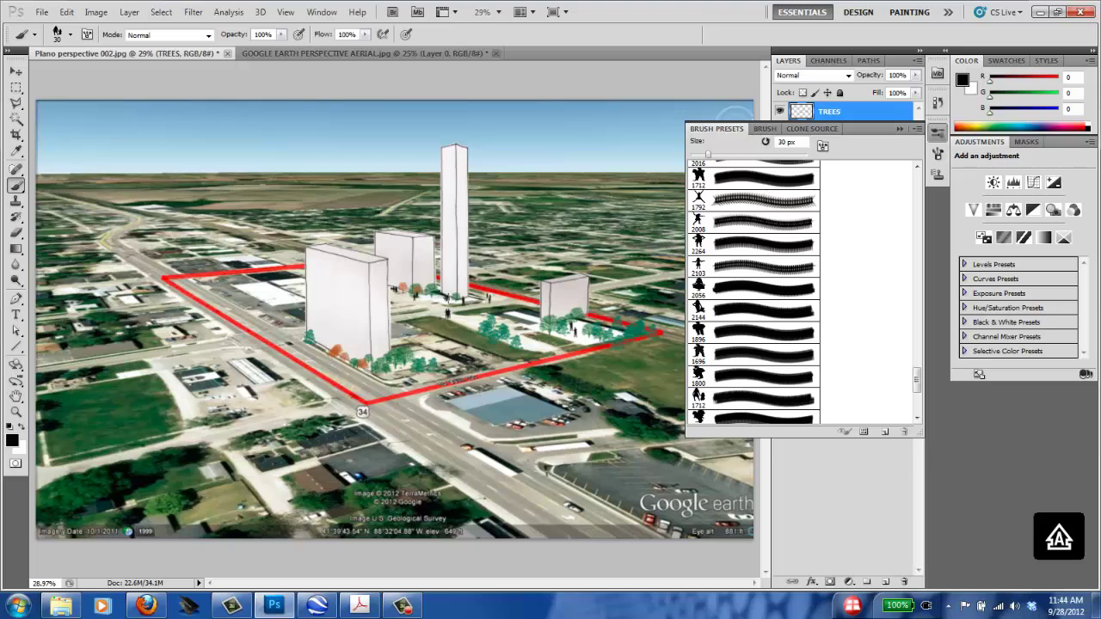
key(bracketright)
key(bracketright)
key(bracketright)
Hide the TREES layer and zoom to 50% on the buildings.
click(16, 70)
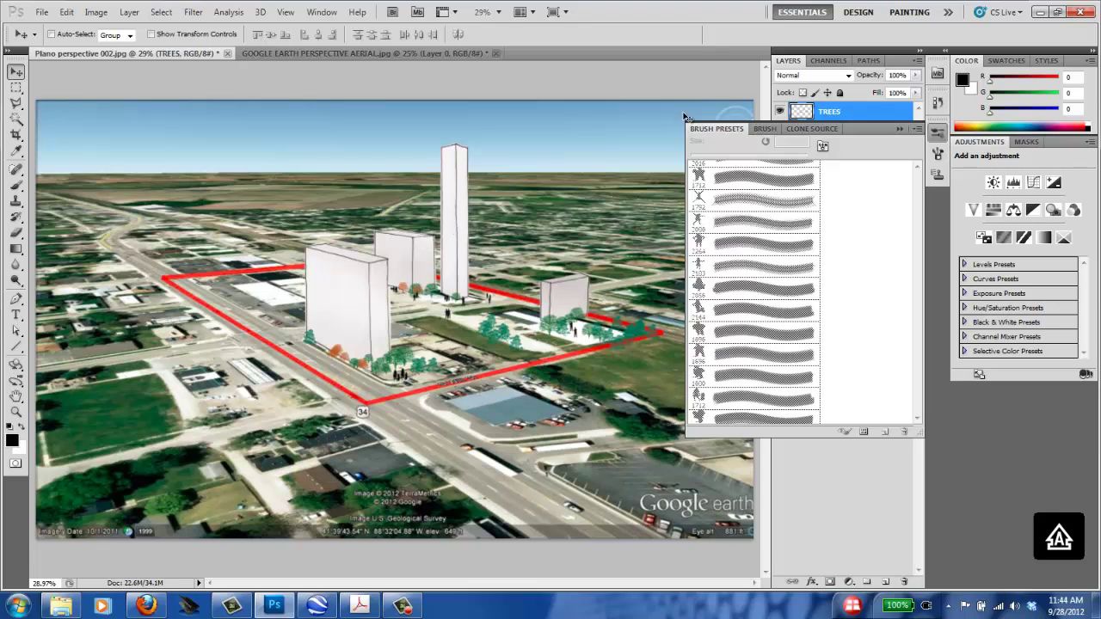
click(900, 129)
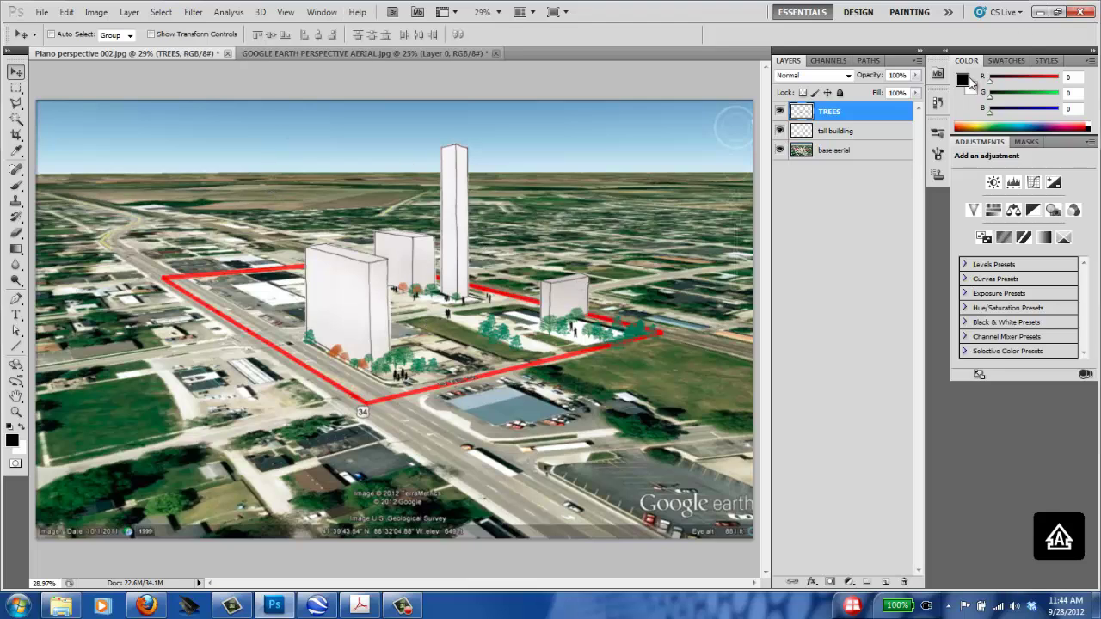
click(780, 111)
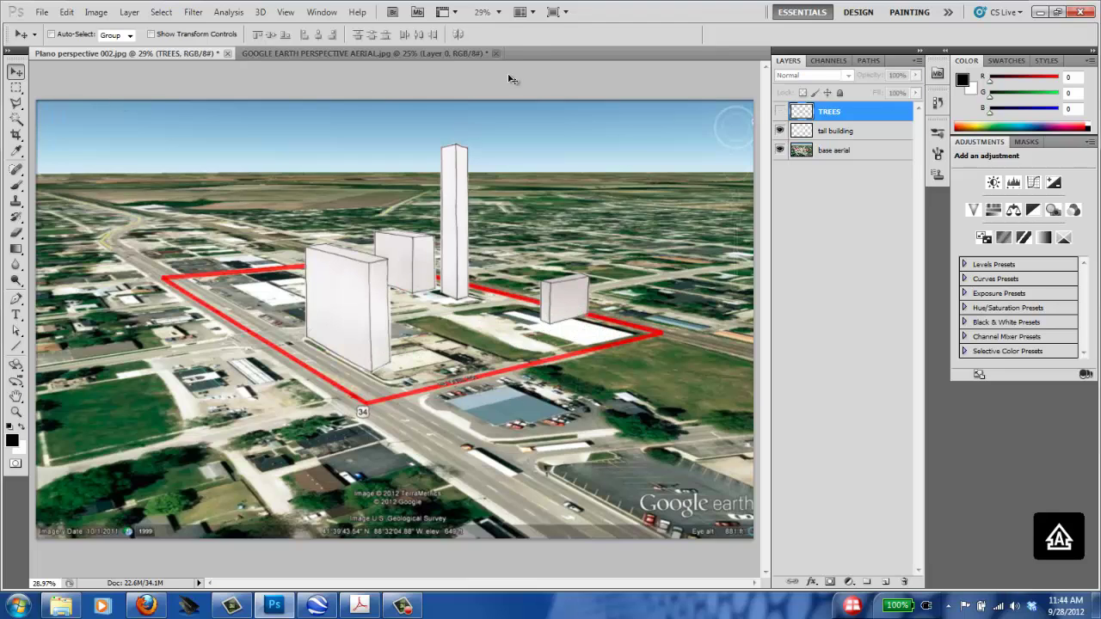
key(ctrl+plus)
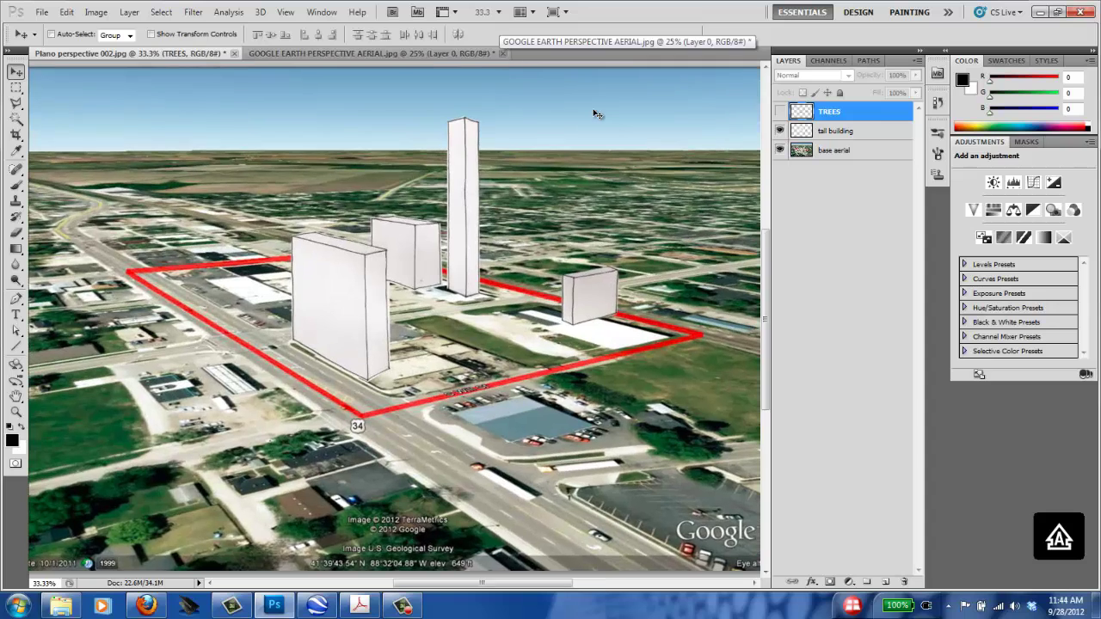
drag(426, 82, 361, 142)
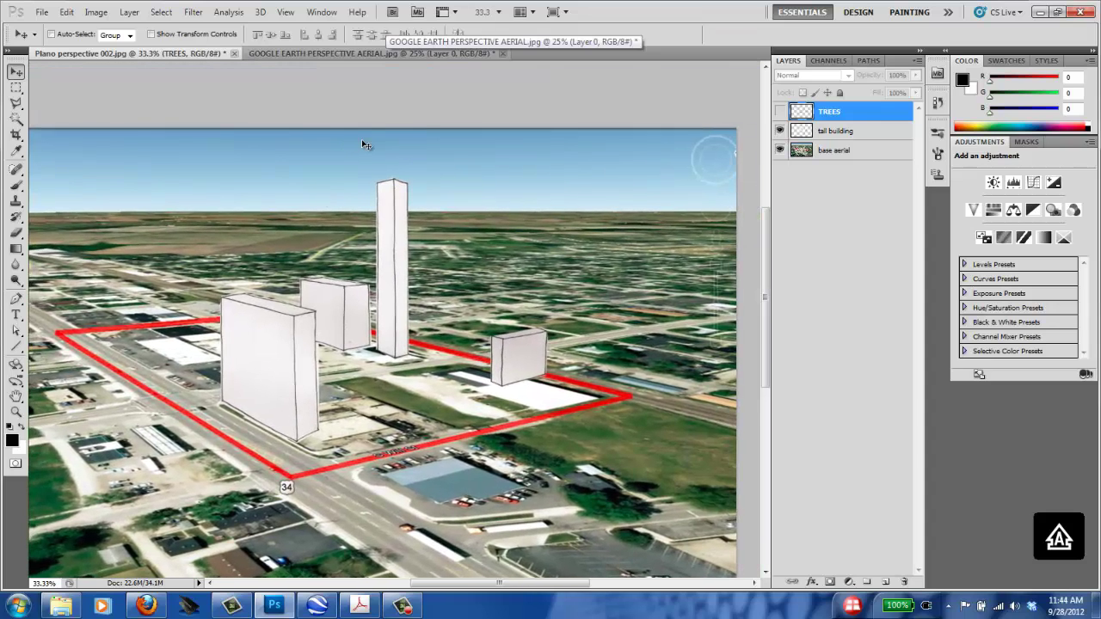
key(ctrl+plus)
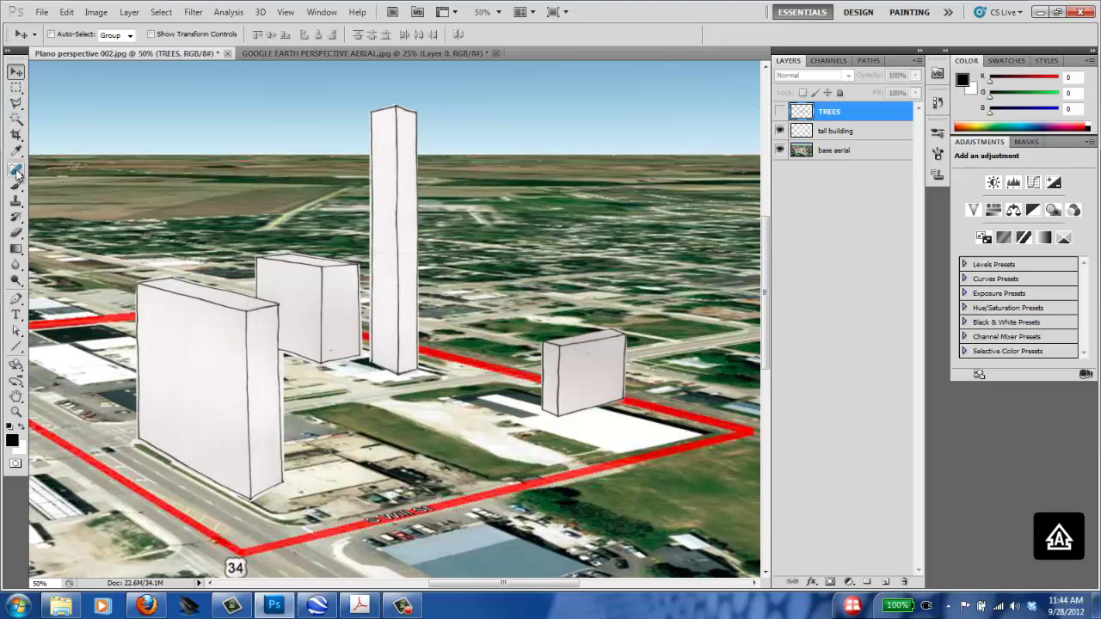
On the tall building layer, Magic Wand-select the side faces of all four buildings.
click(16, 122)
click(842, 131)
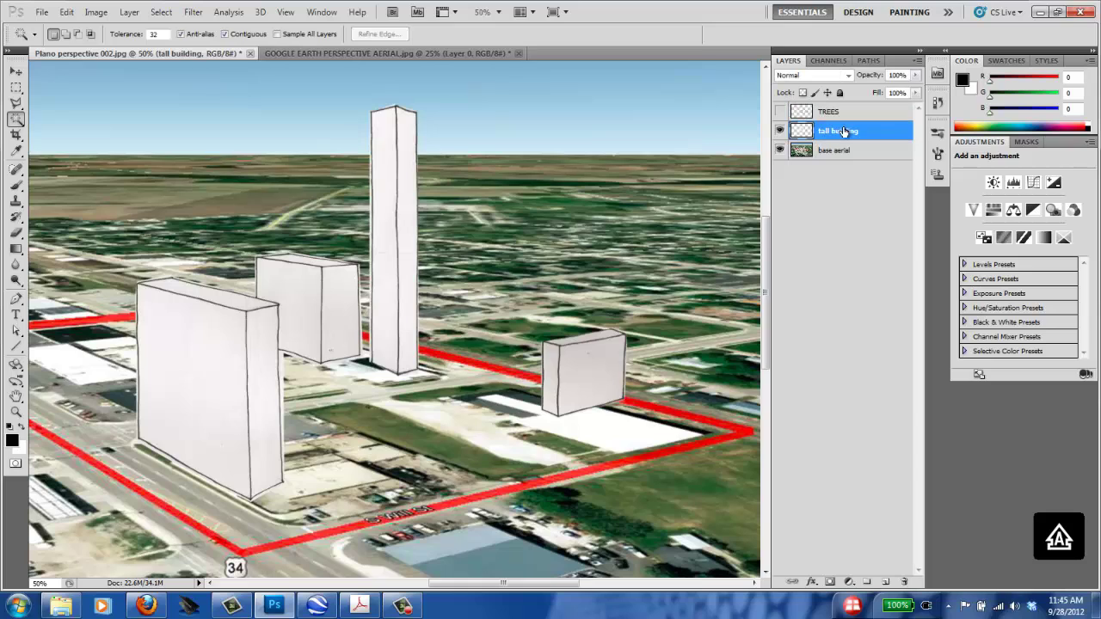
click(261, 348)
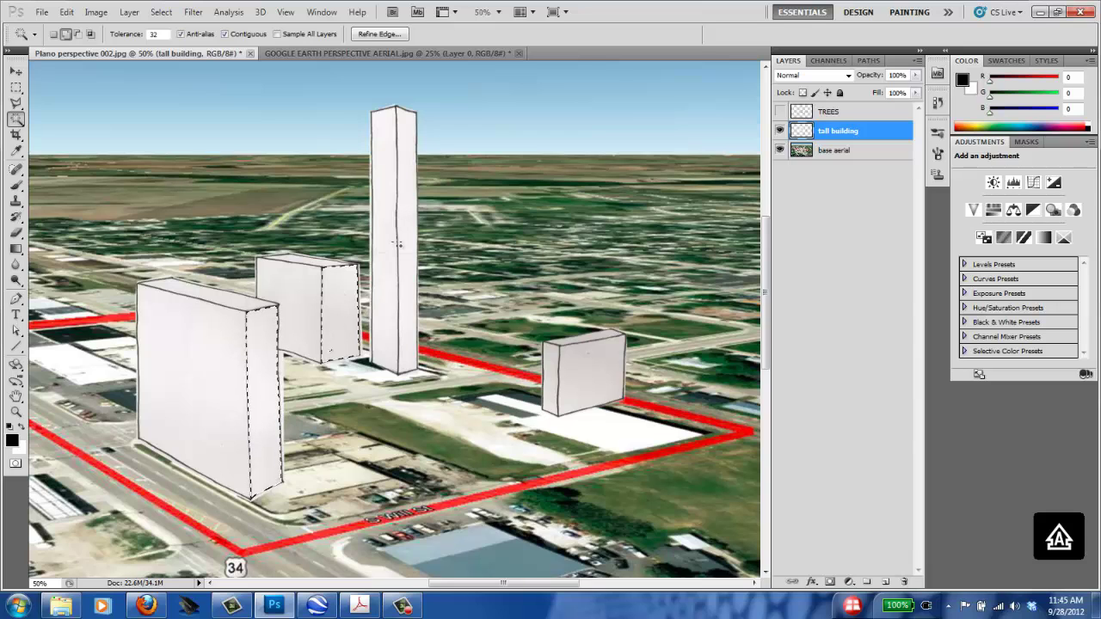
shift+click(338, 293)
shift+click(406, 217)
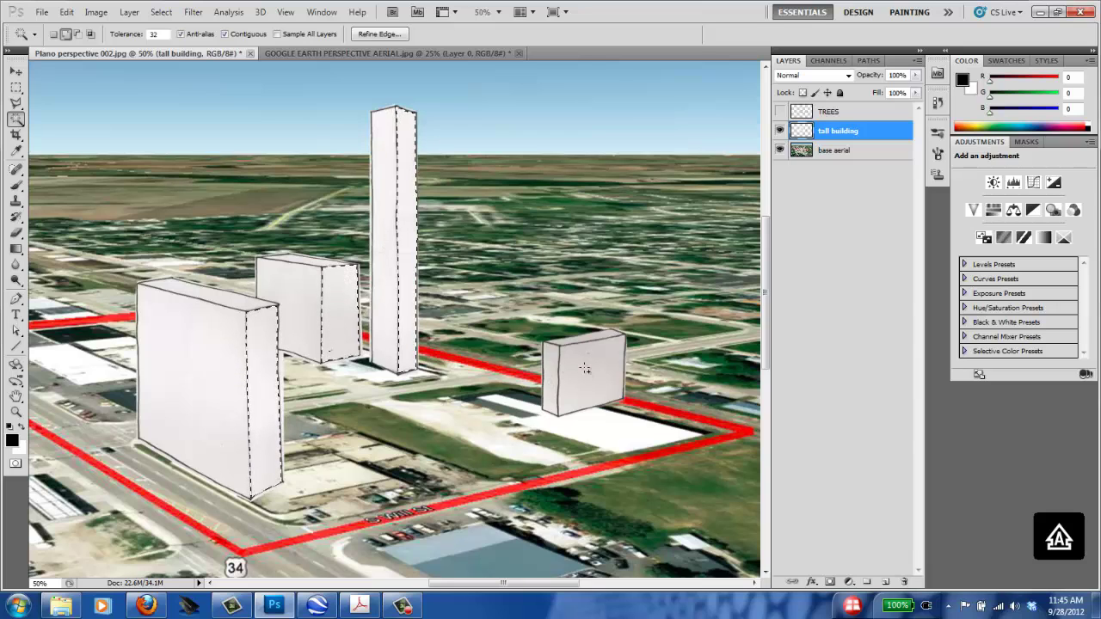
shift+click(585, 371)
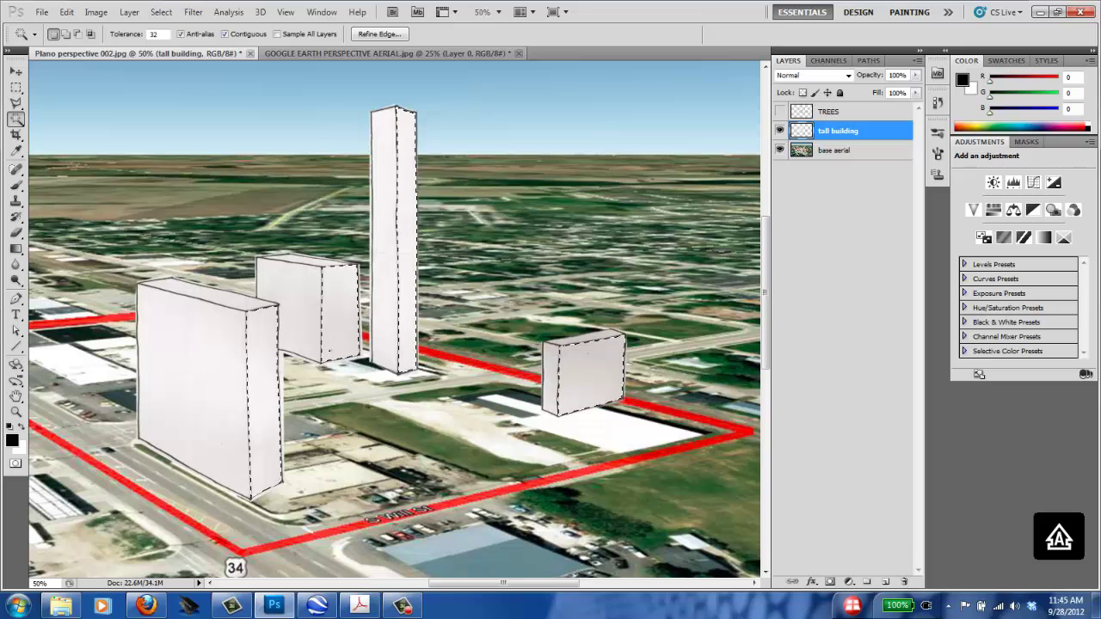
Darken the selected side faces with a negative Exposure adjustment, then deselect.
click(93, 12)
mouse_move(137, 48)
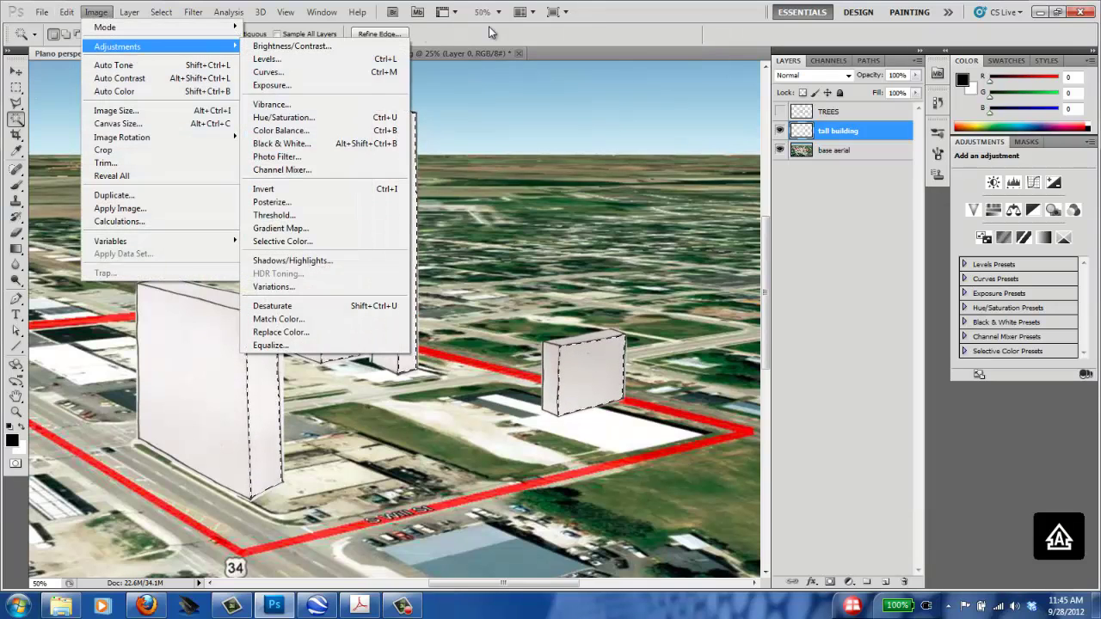
click(327, 86)
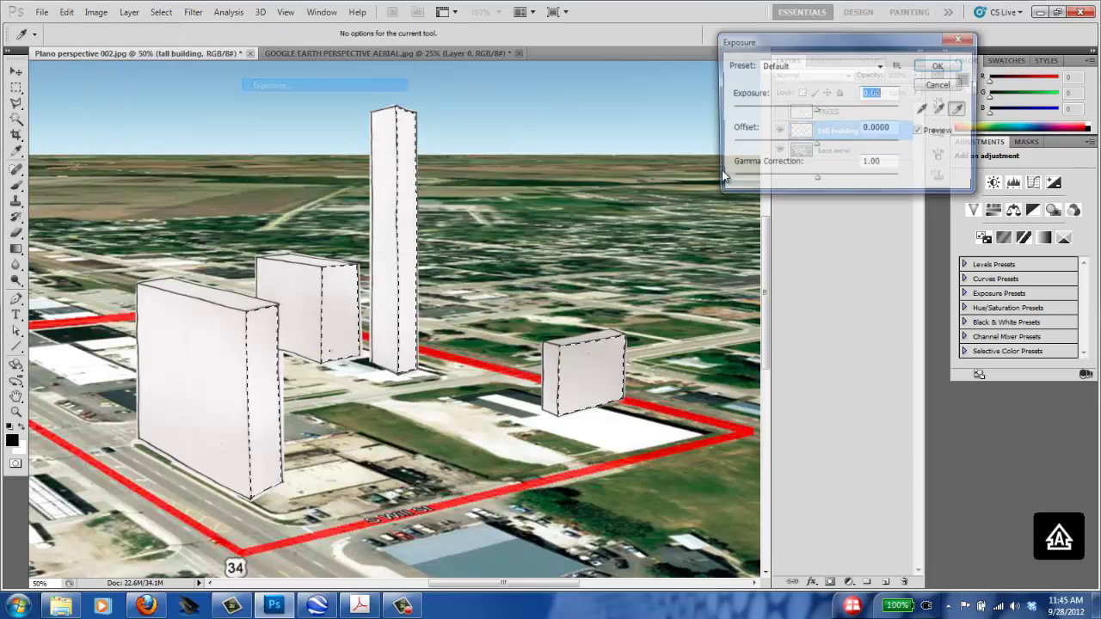
drag(816, 113, 796, 114)
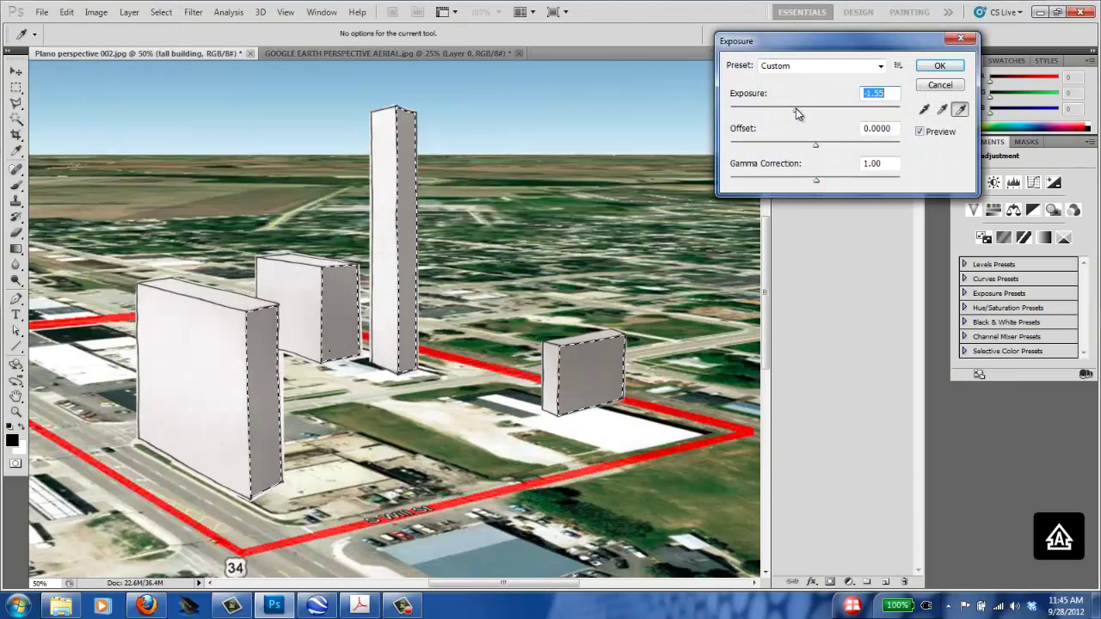
click(940, 66)
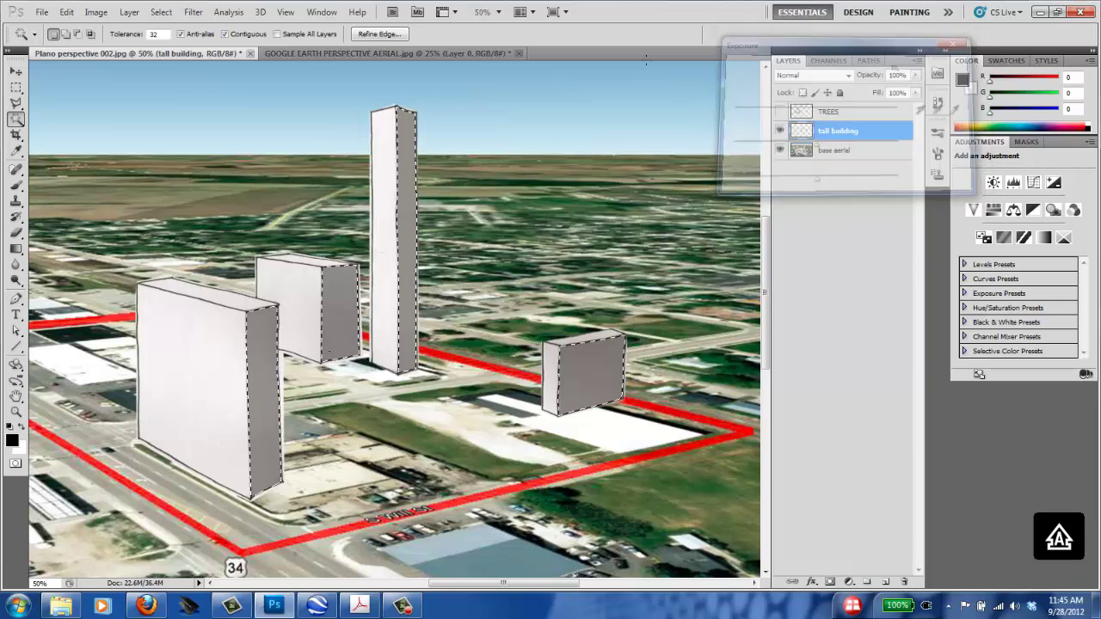
key(ctrl+d)
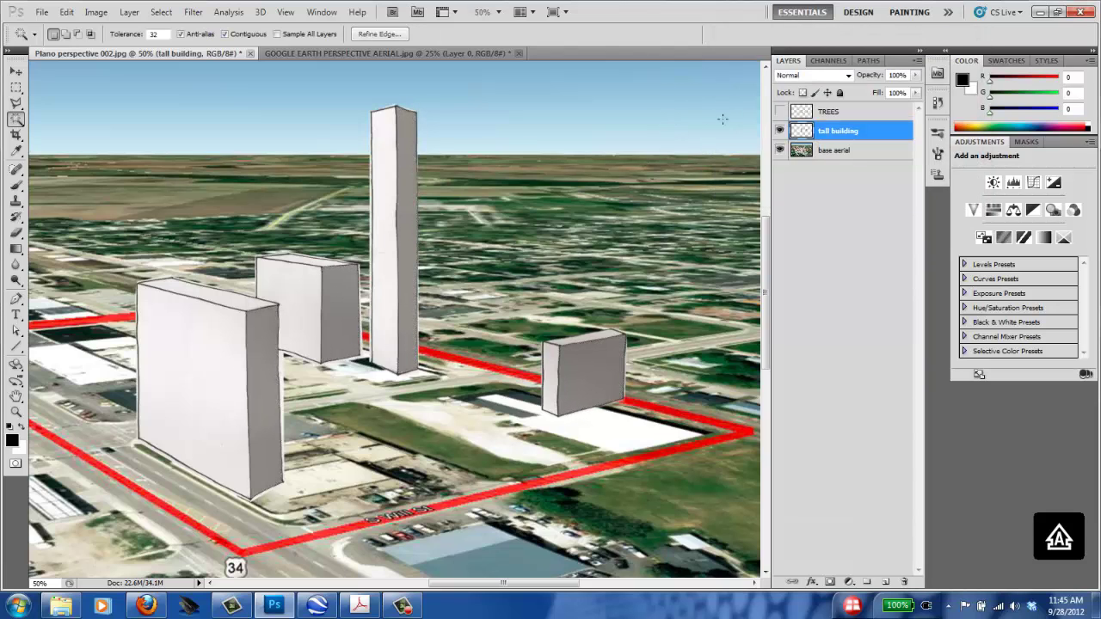
Preview the zoomed-out scene with trees and people, hide them again, and select the base aerial layer.
click(779, 111)
key(ctrl+minus)
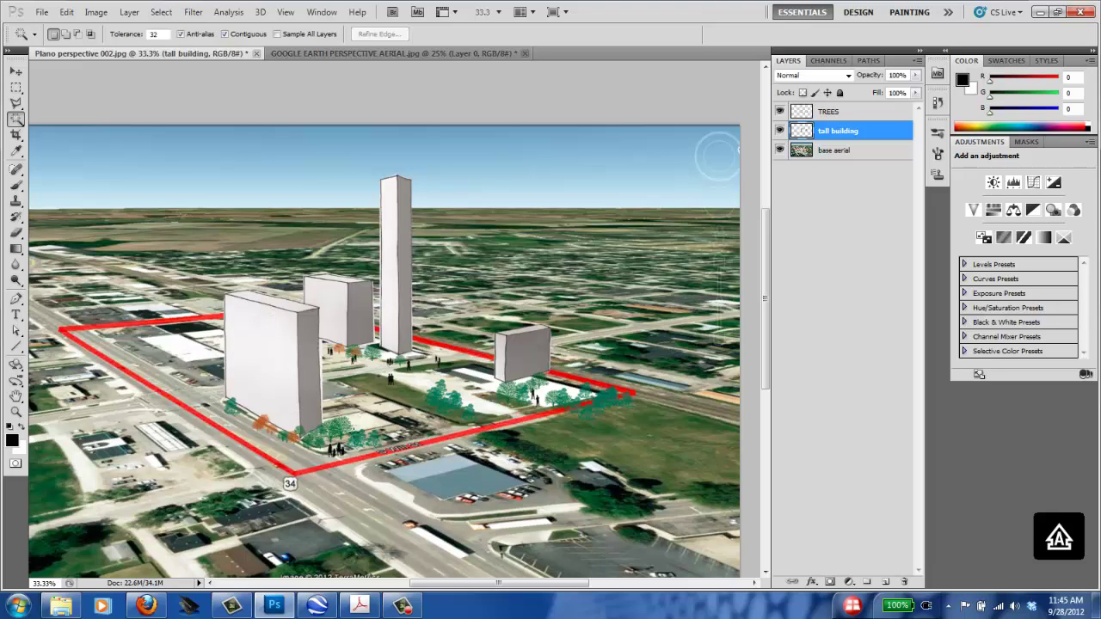
click(780, 112)
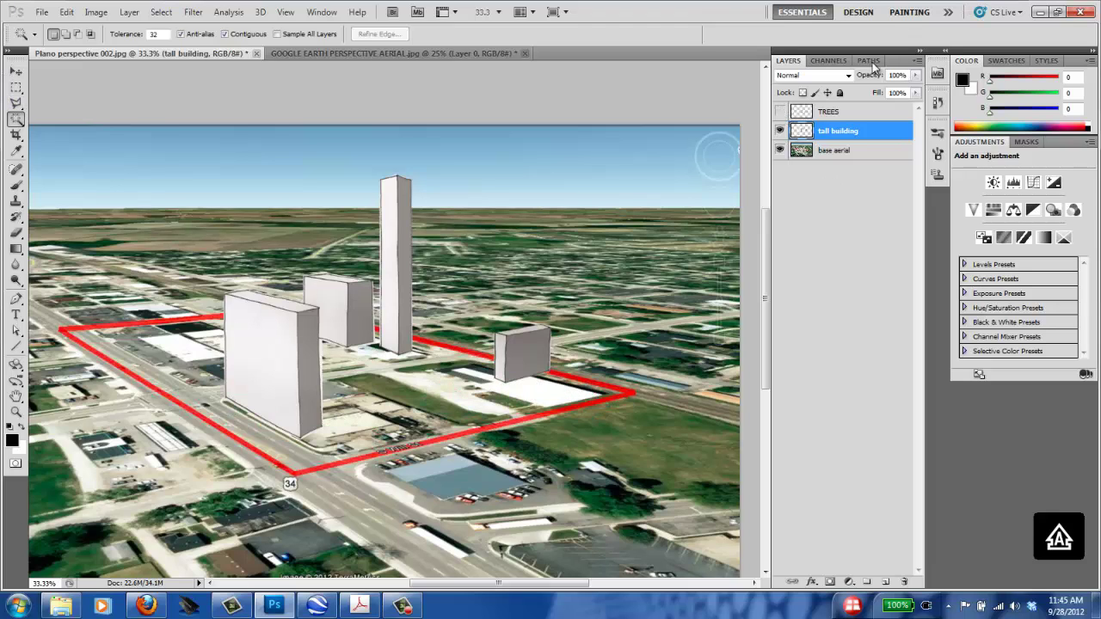
click(845, 150)
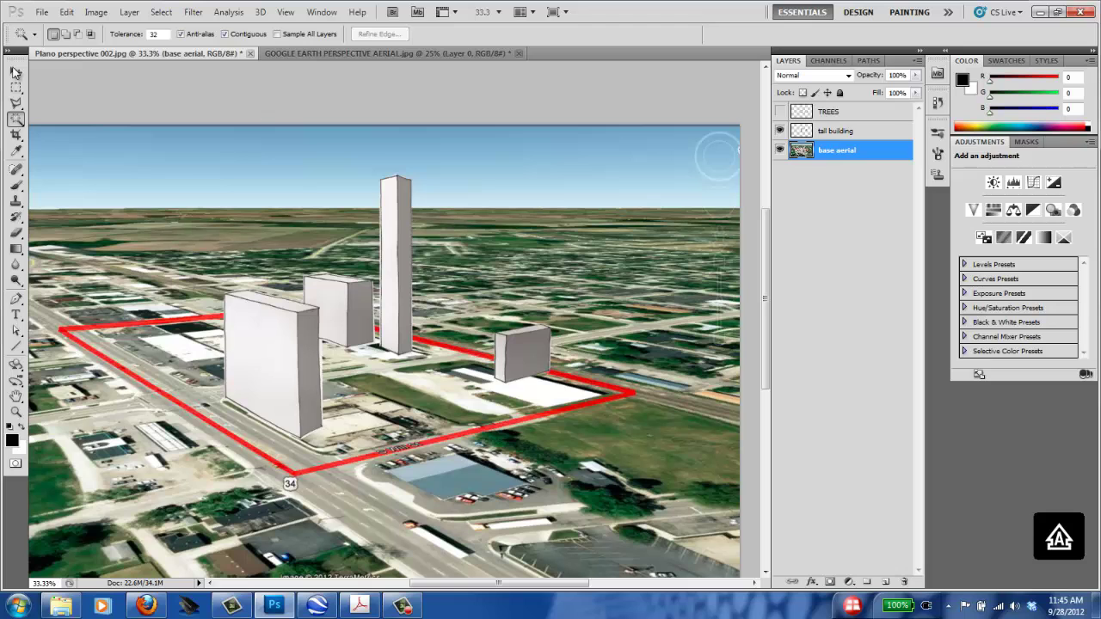
Outline the ground shadow area beside the front building with the Polygonal Lasso.
click(16, 104)
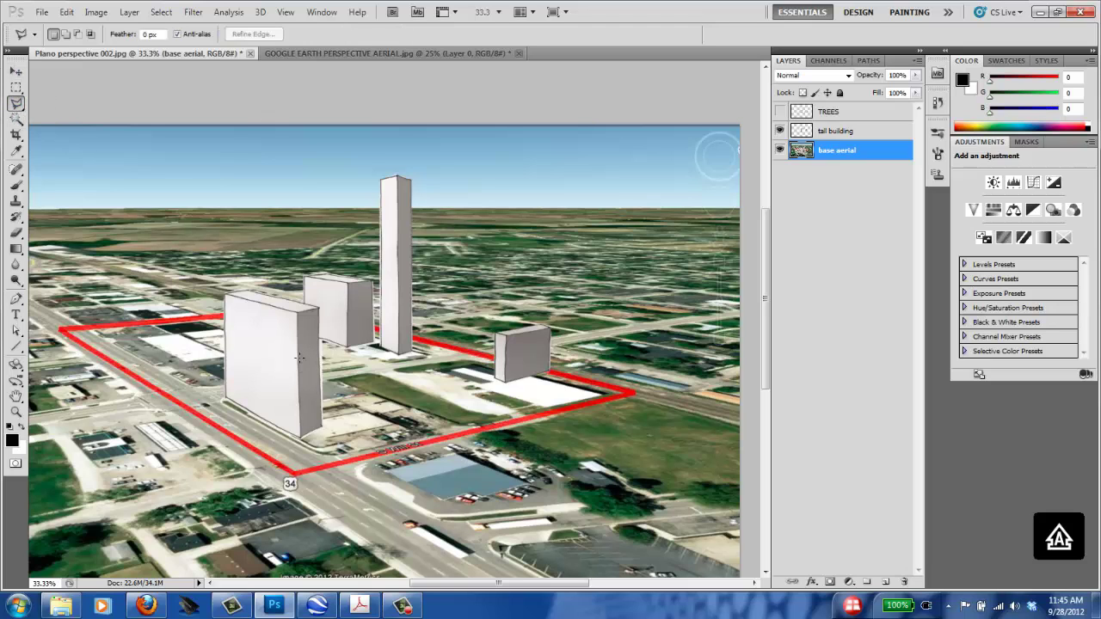
key(ctrl+plus)
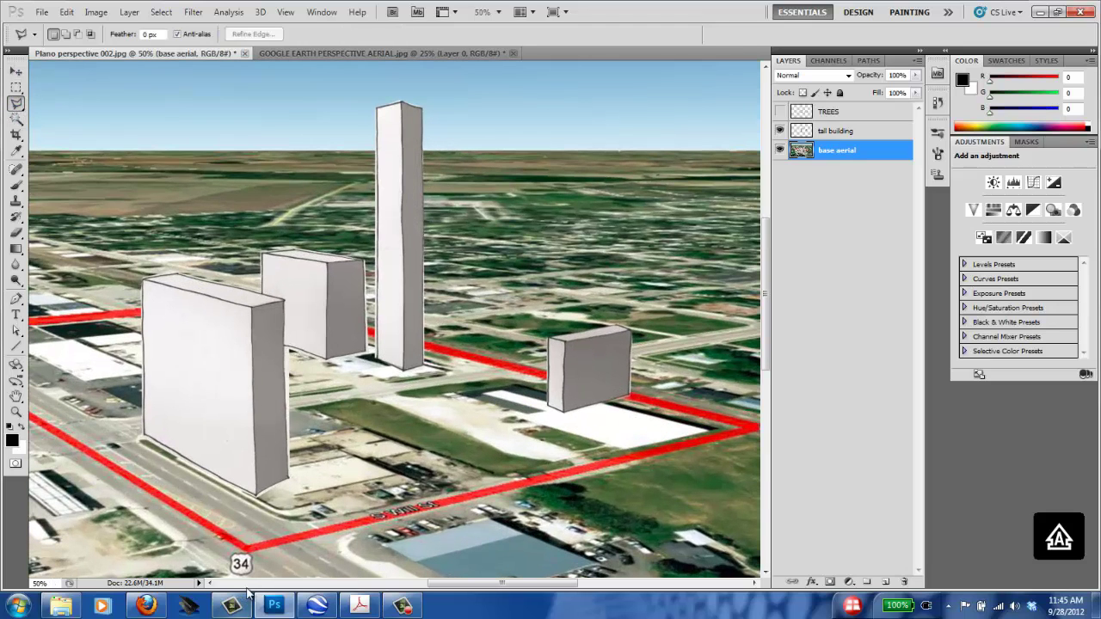
mouse_move(359, 493)
mouse_down()
mouse_move(285, 498)
mouse_move(374, 502)
mouse_up()
drag(278, 490, 368, 511)
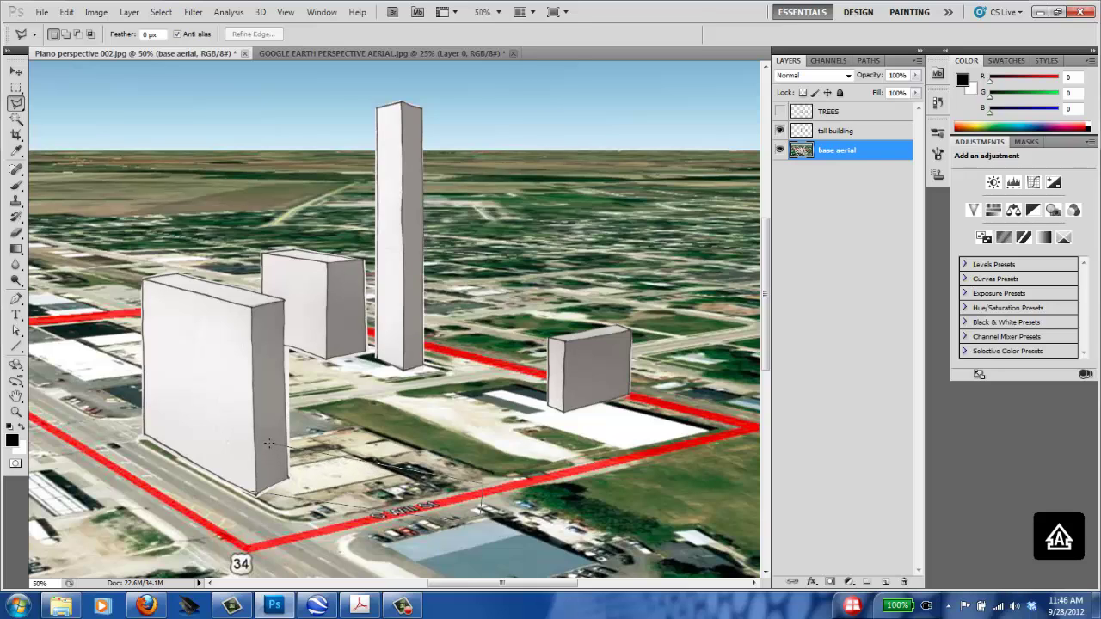
click(242, 469)
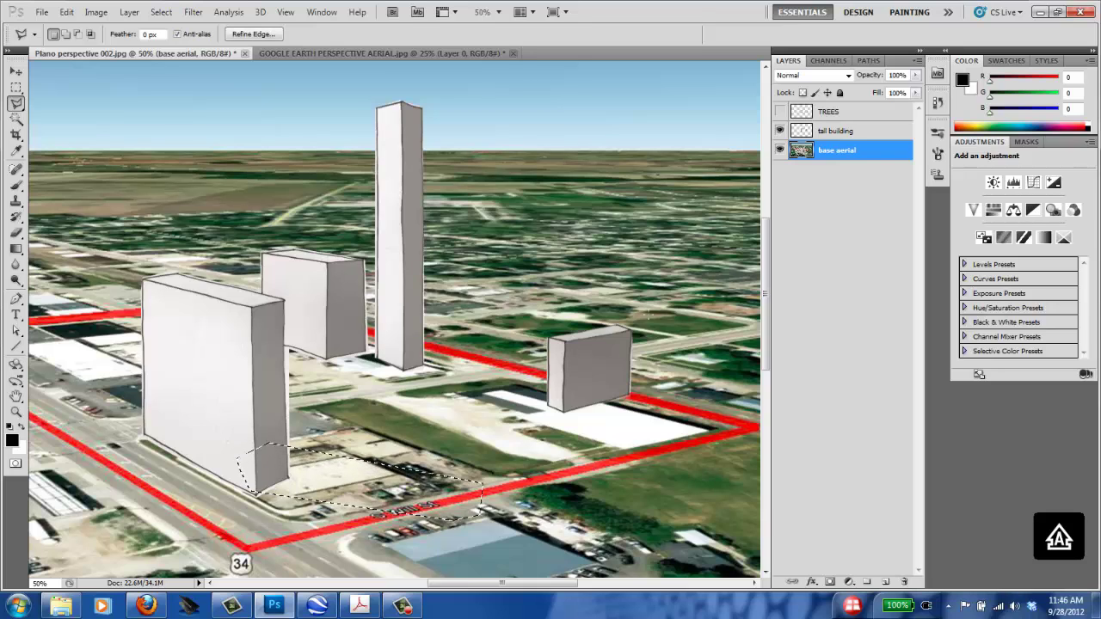
Add shadow areas behind the small, middle and tall buildings to the selection.
shift+click(565, 412)
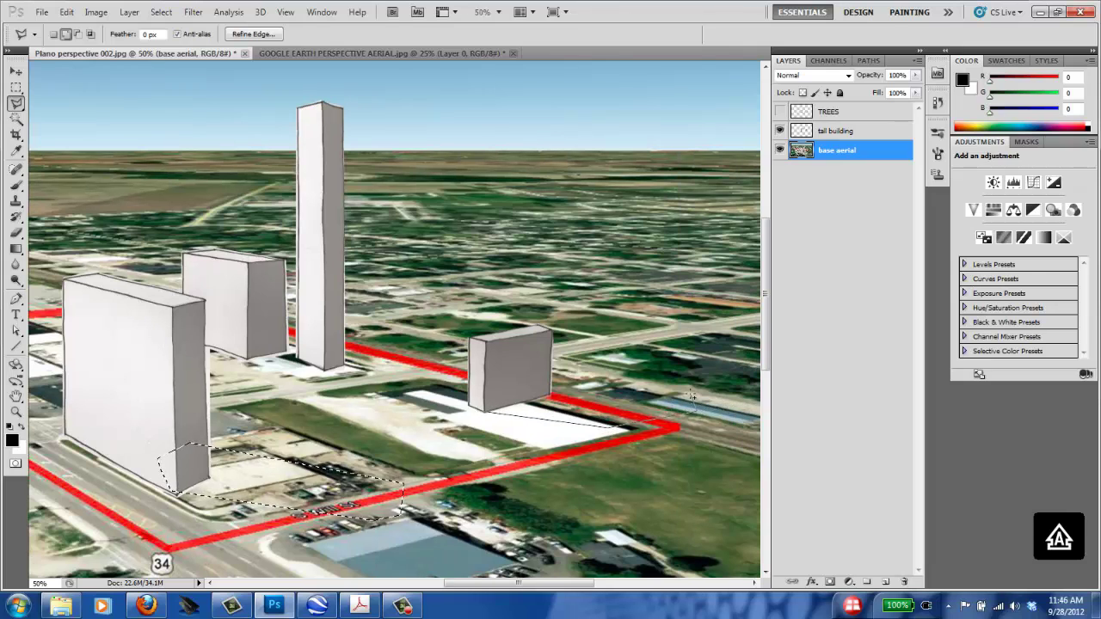
double_click(517, 388)
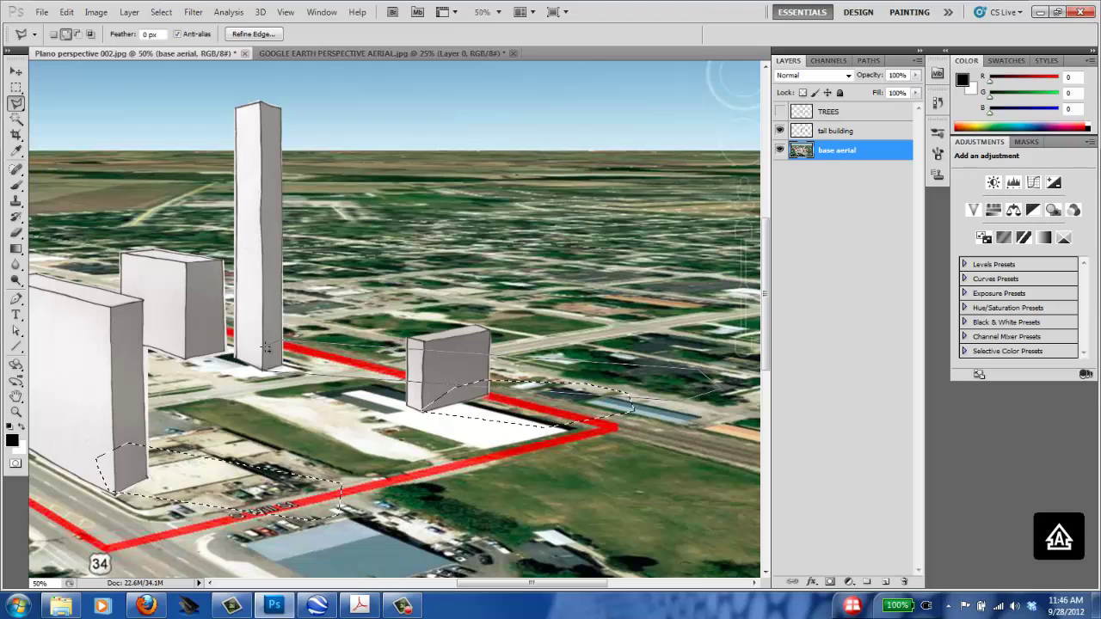
click(265, 349)
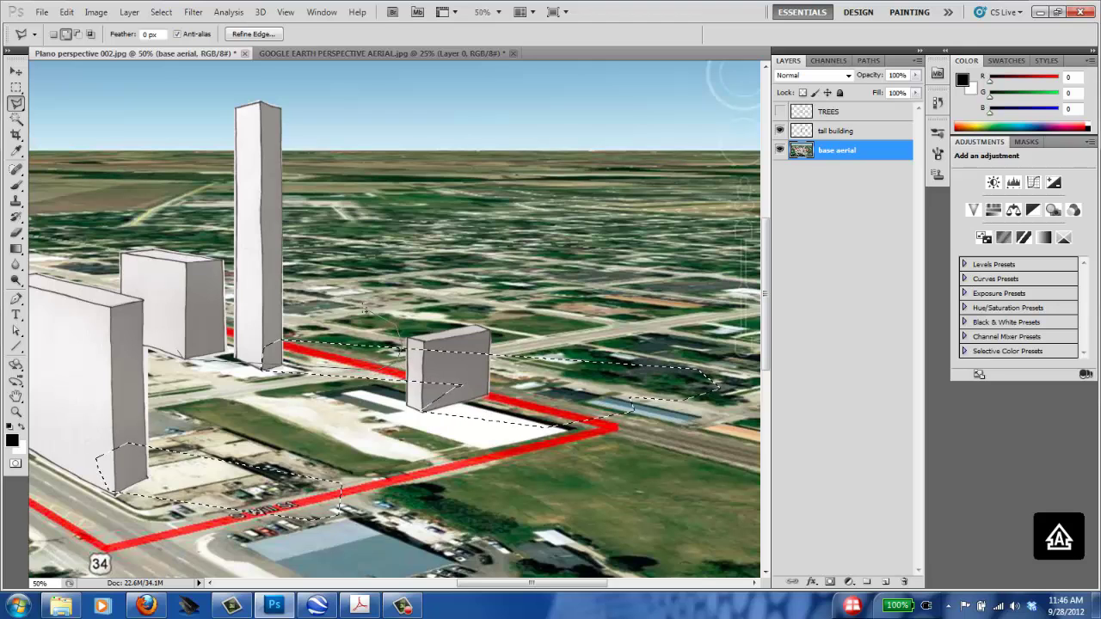
click(365, 303)
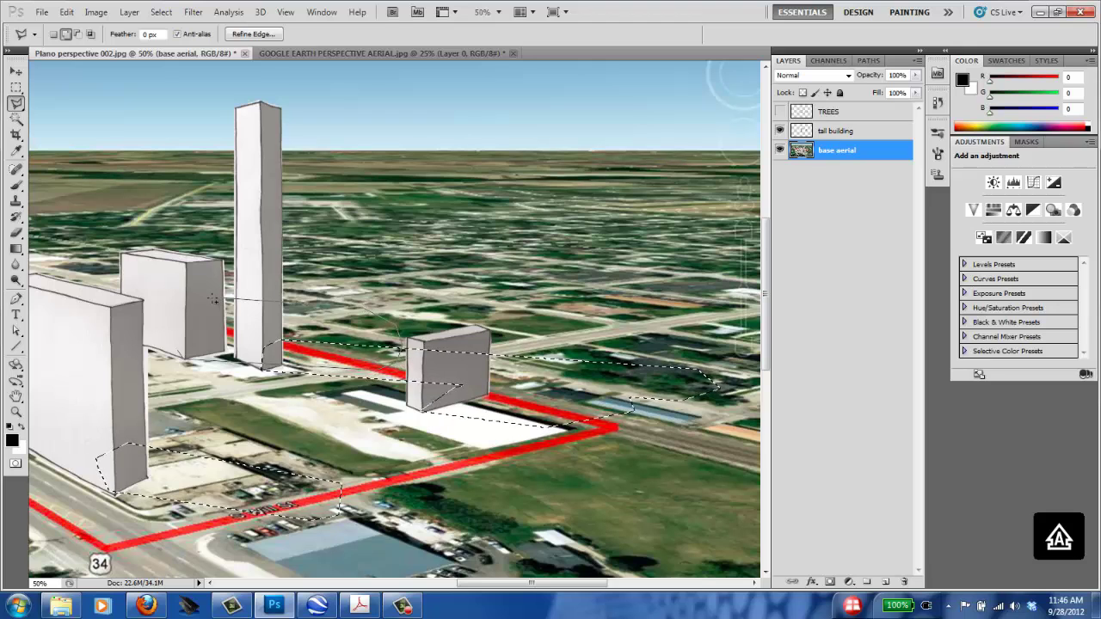
double_click(178, 355)
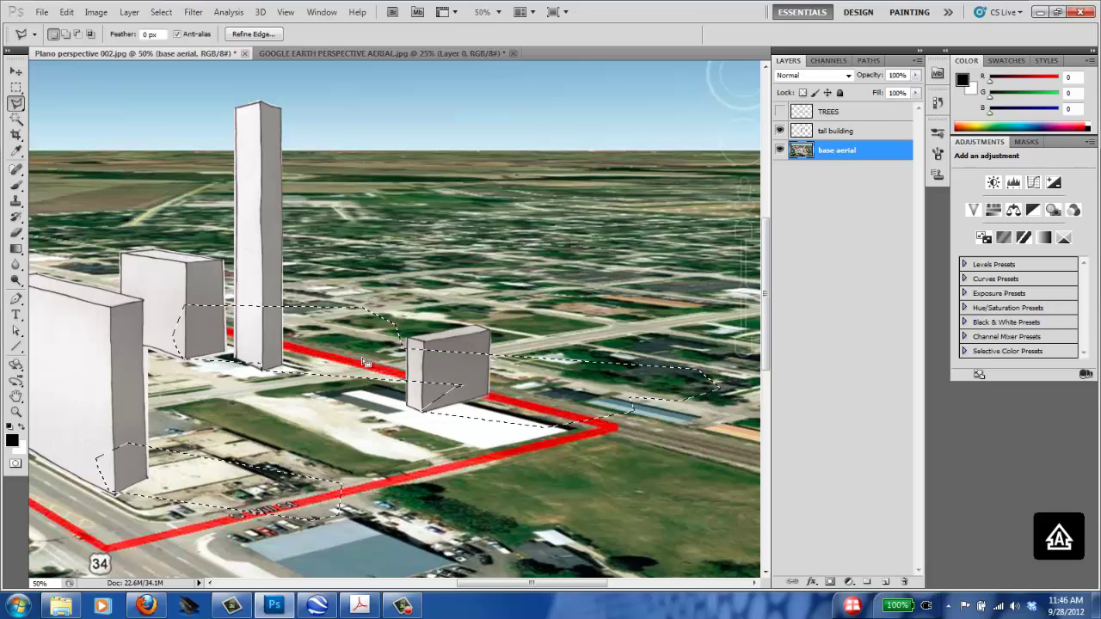
key(ctrl+minus)
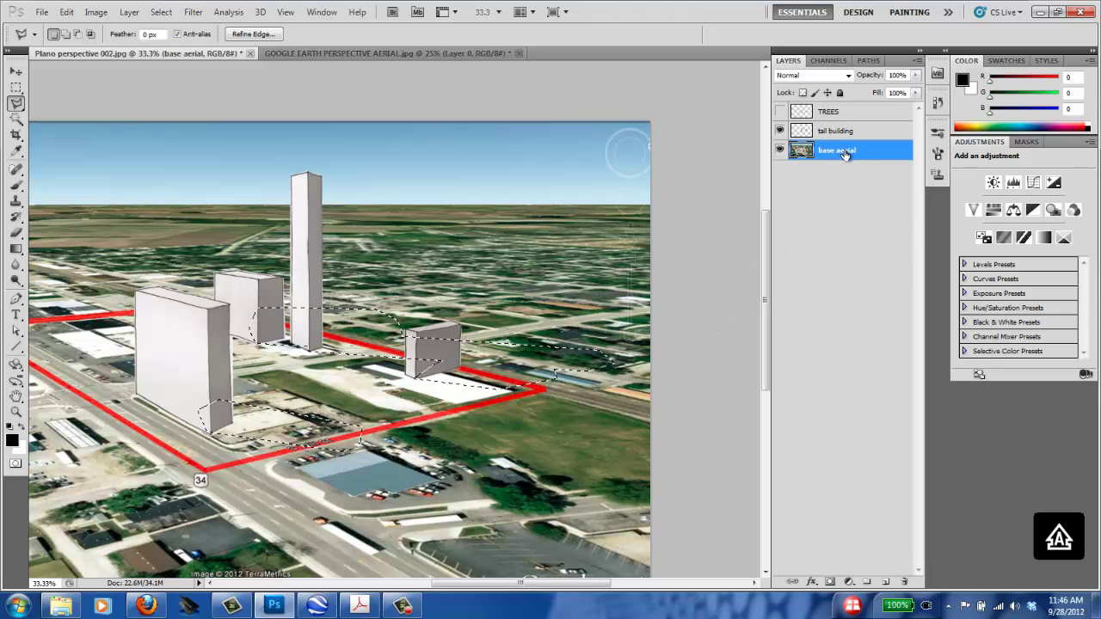
Darken the selected ground with Exposure -3.07, deselect, show the TREES layer, and zoom out to 25%.
click(96, 12)
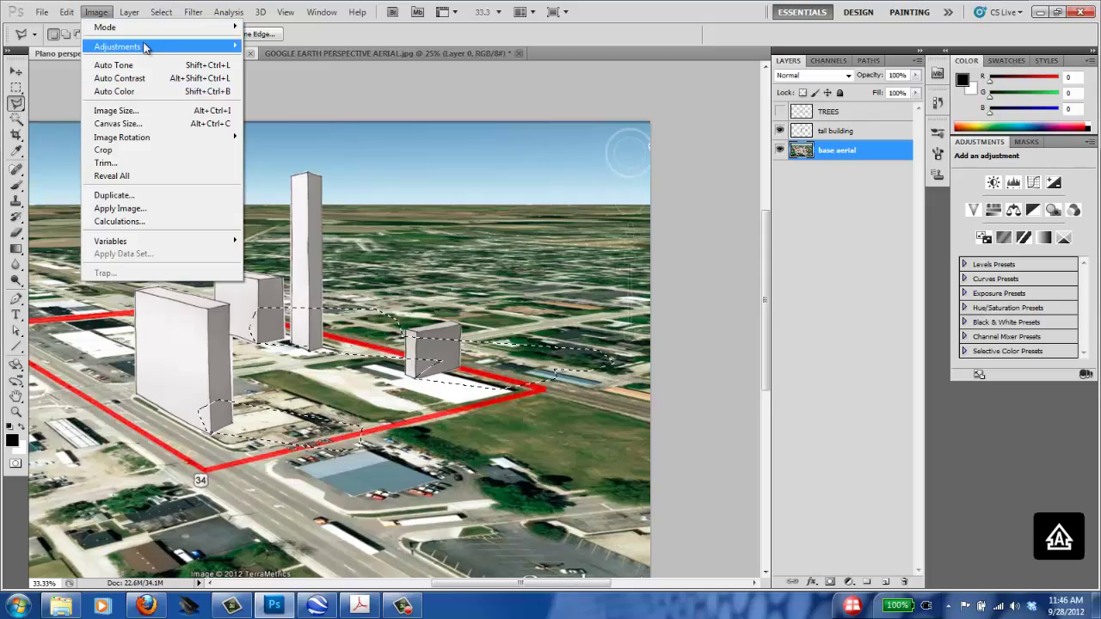
mouse_move(146, 48)
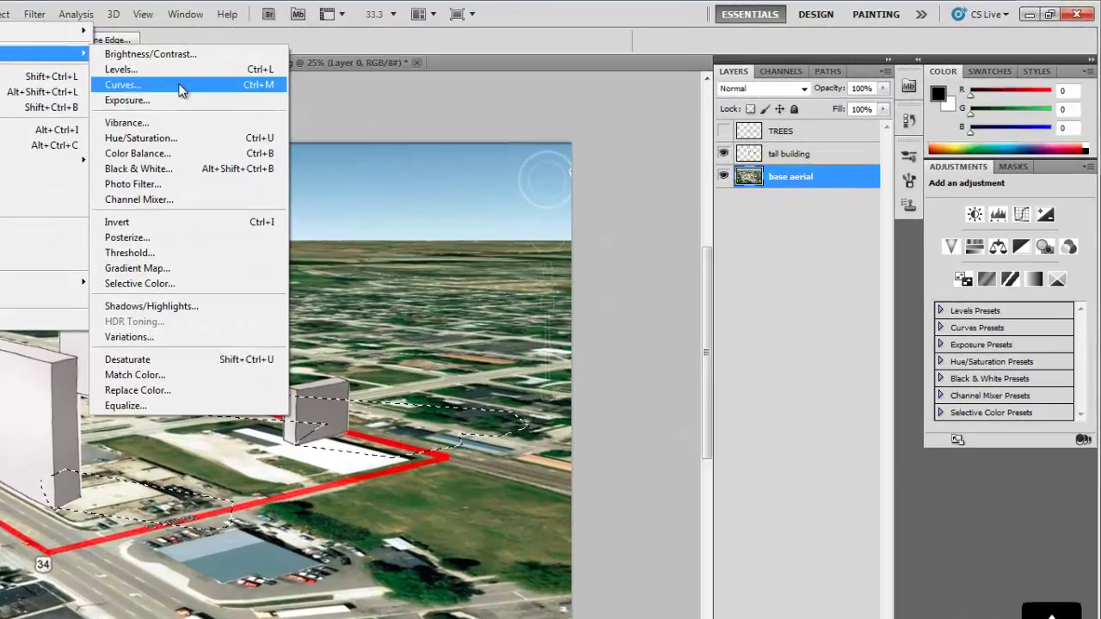
click(127, 100)
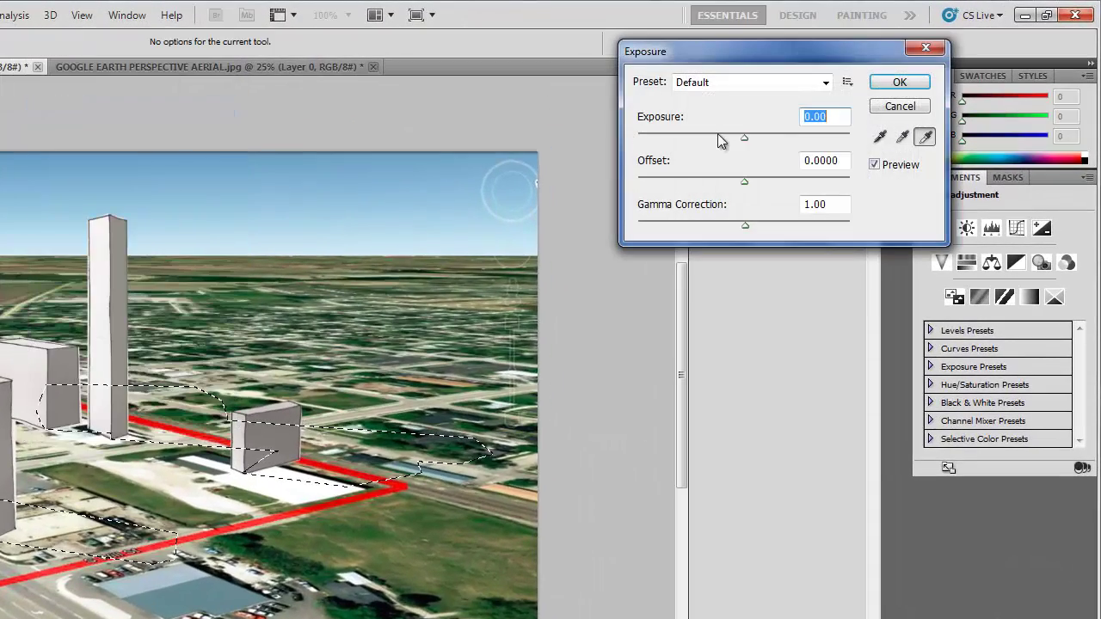
drag(761, 136, 699, 131)
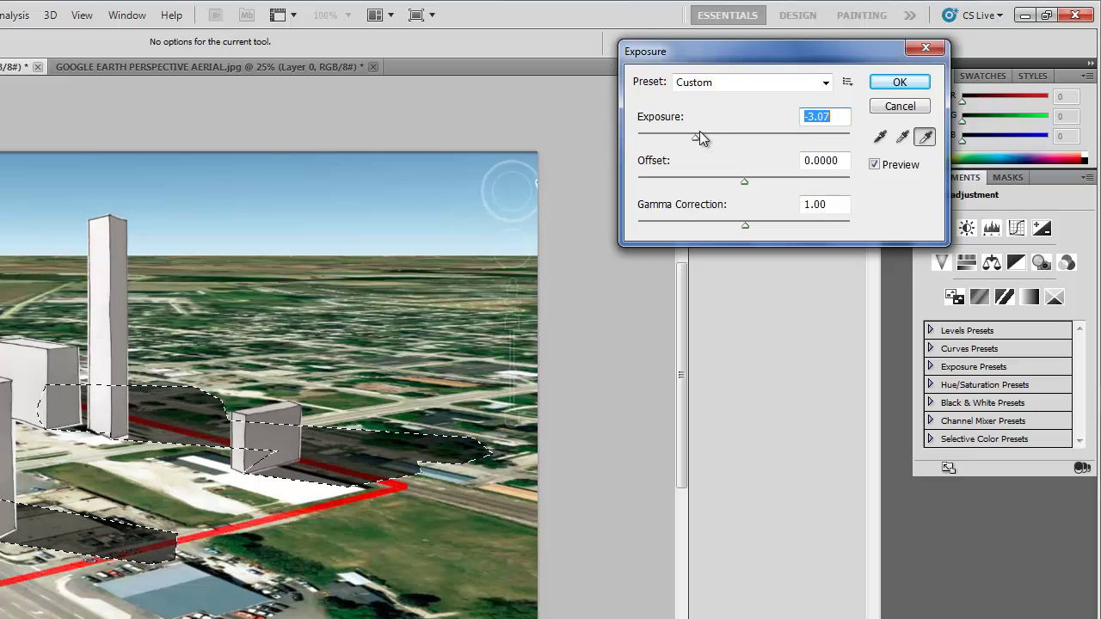
click(899, 82)
key(ctrl+d)
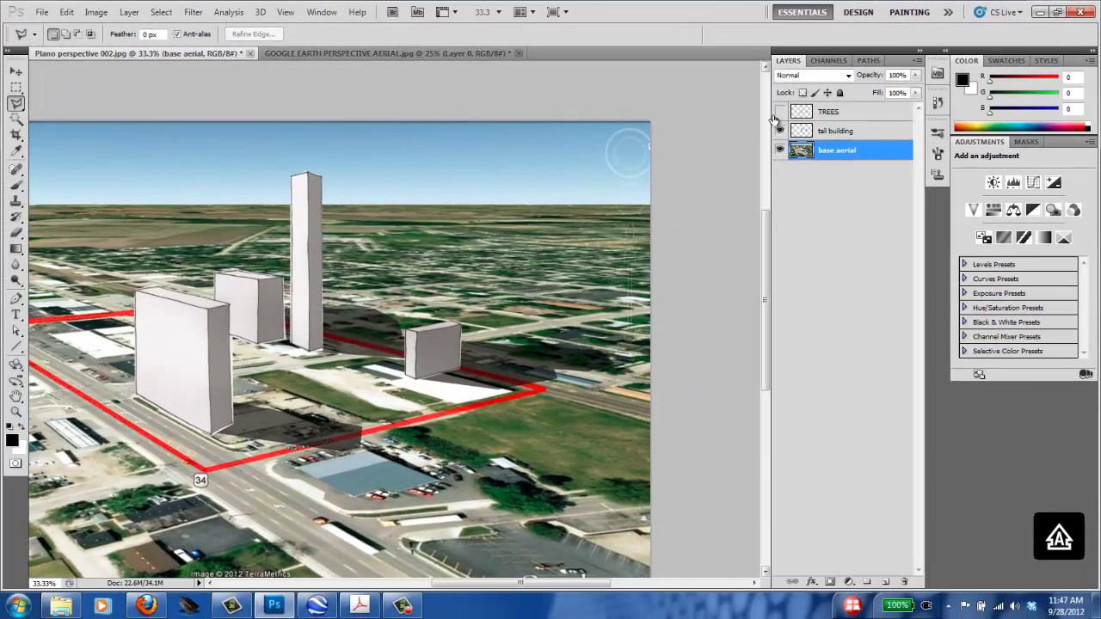
click(779, 112)
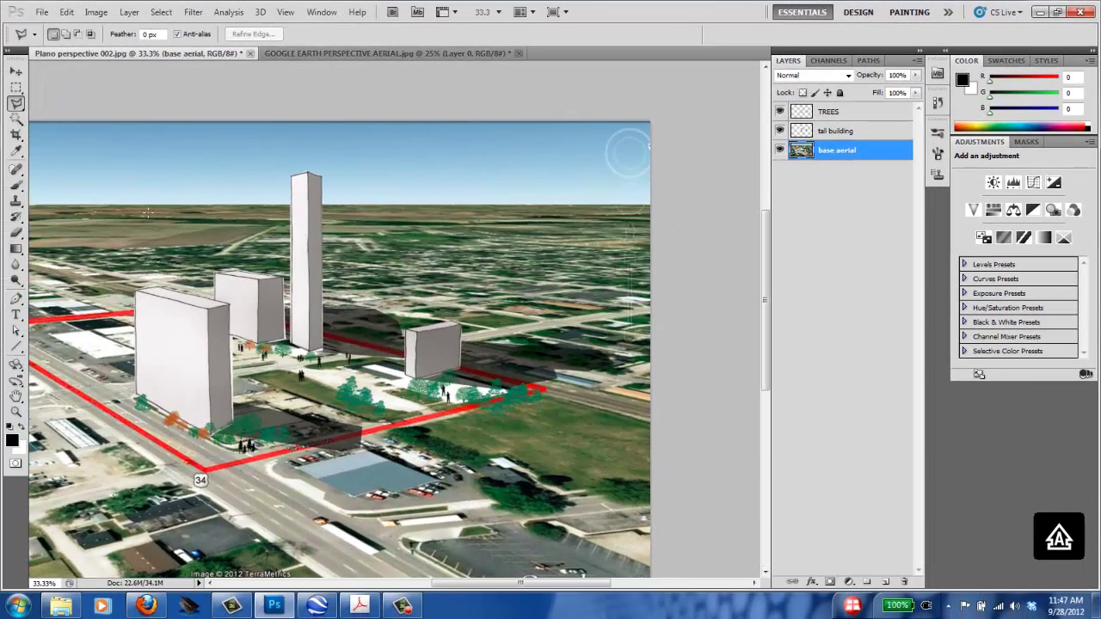
key(ctrl+minus)
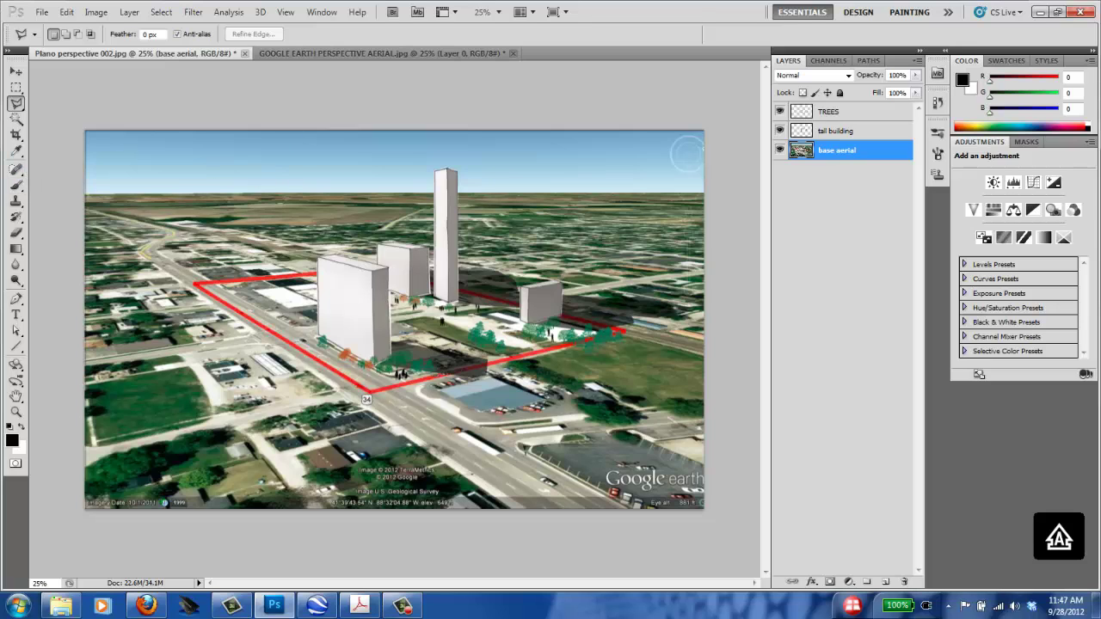
Start Save As and choose the Demo Files folder as the destination.
click(40, 12)
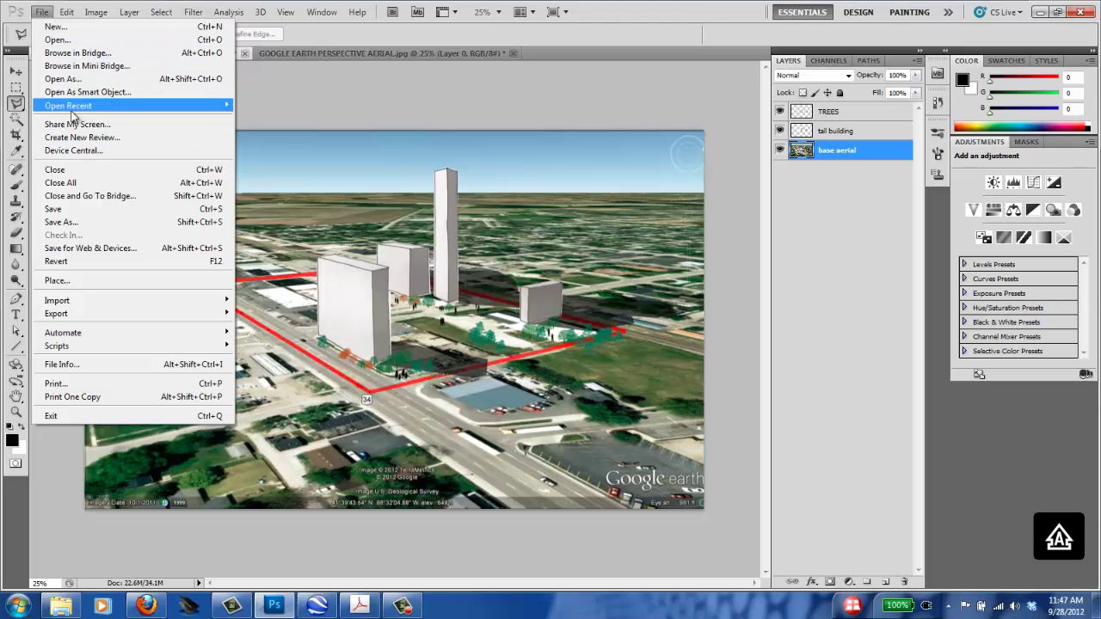
click(60, 222)
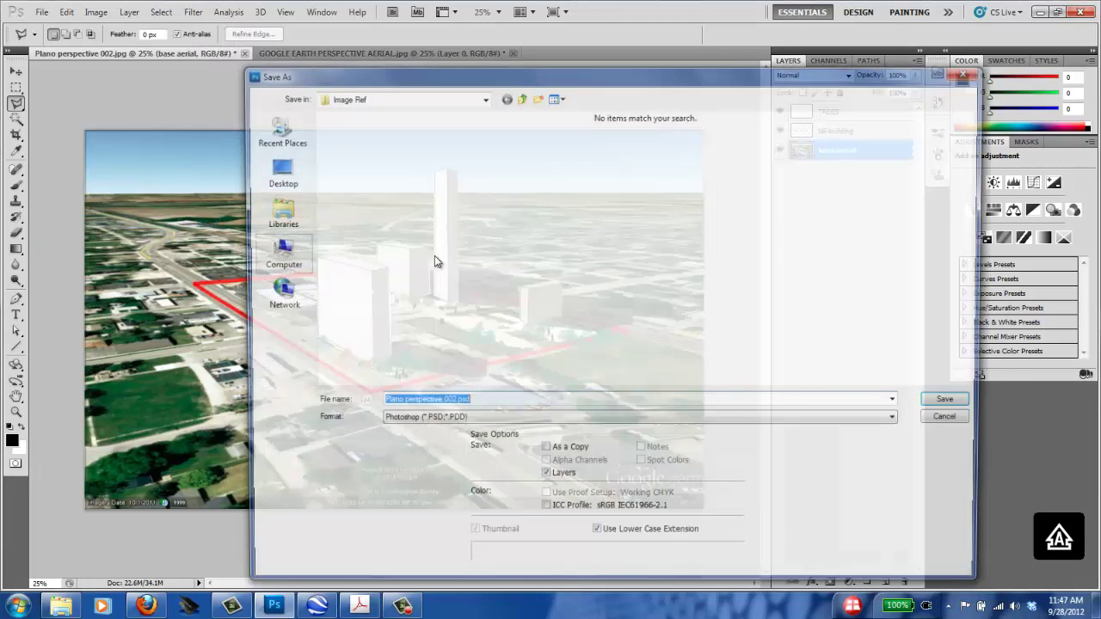
click(520, 96)
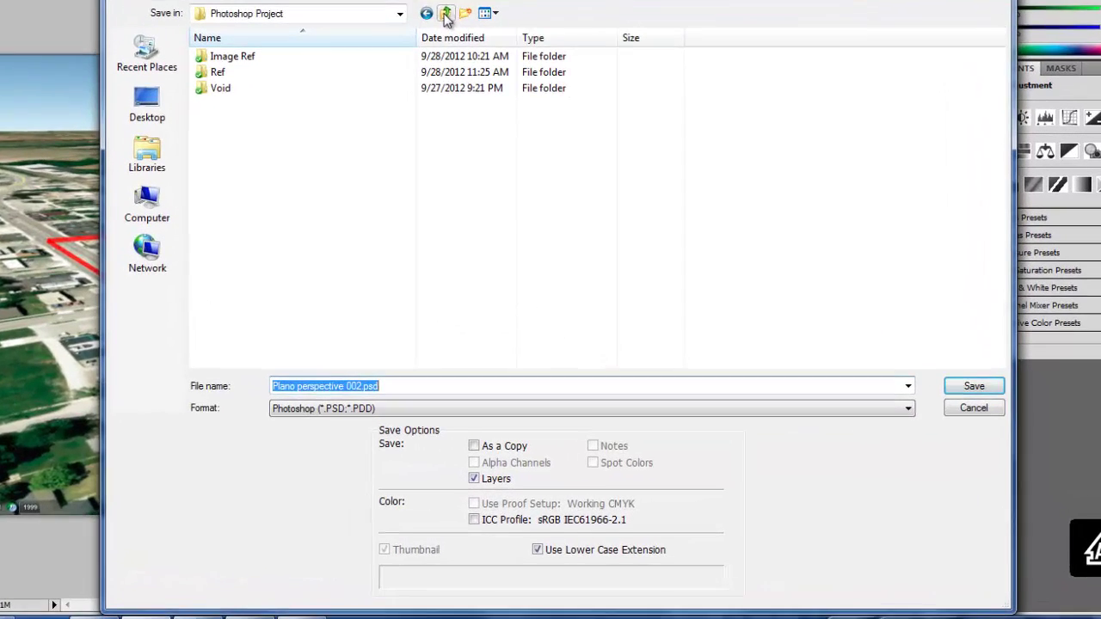
click(400, 13)
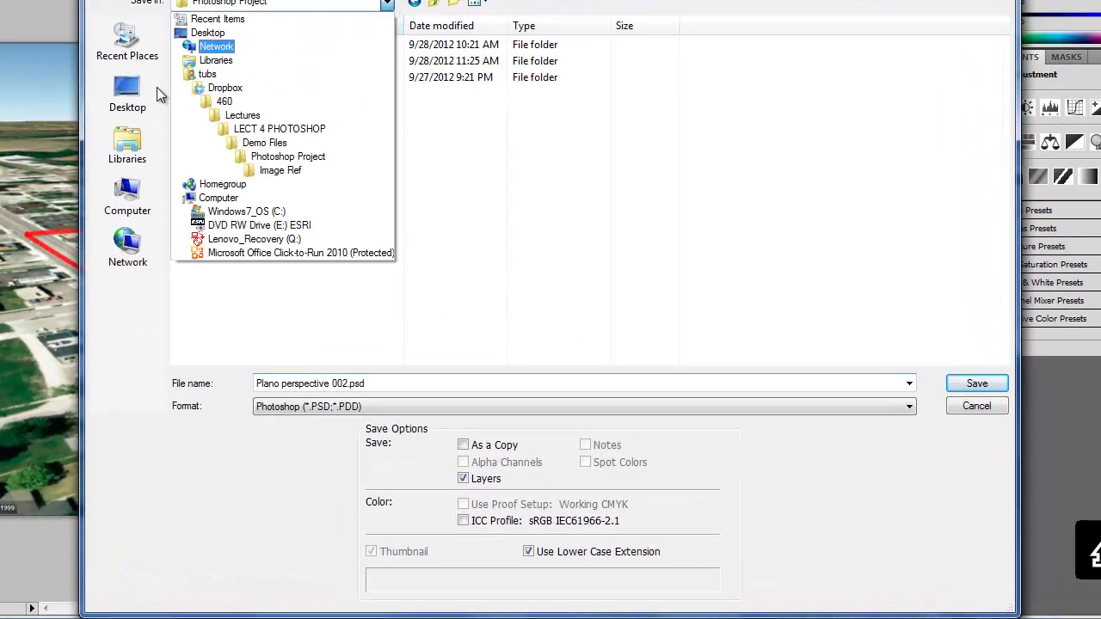
click(264, 142)
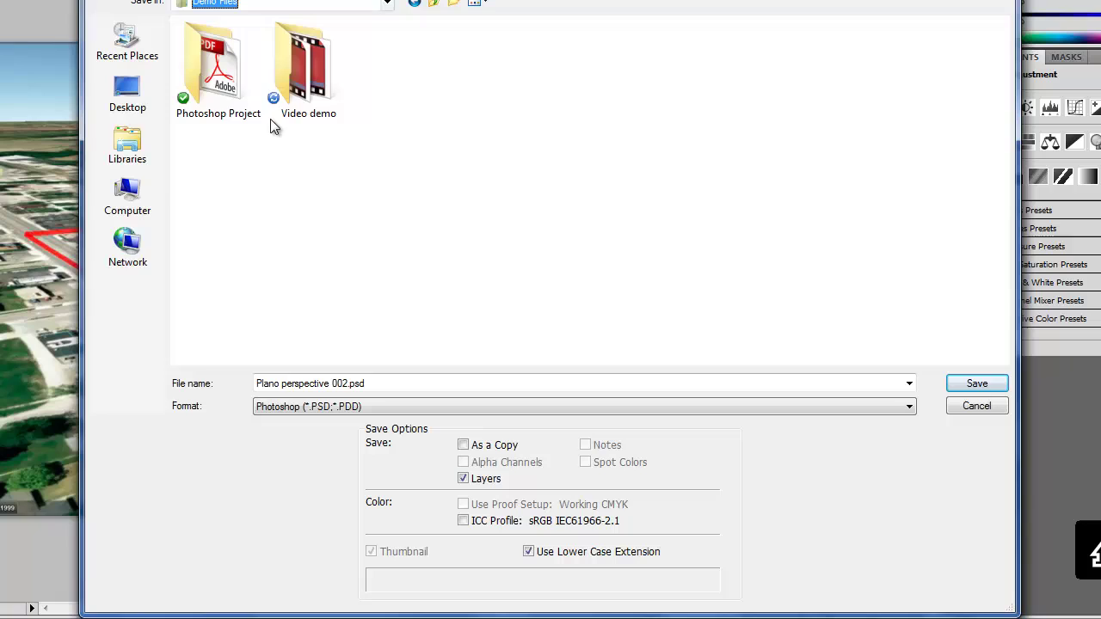
Save as Plano perspective01.psd with maximum compatibility, then minimize Photoshop.
click(330, 384)
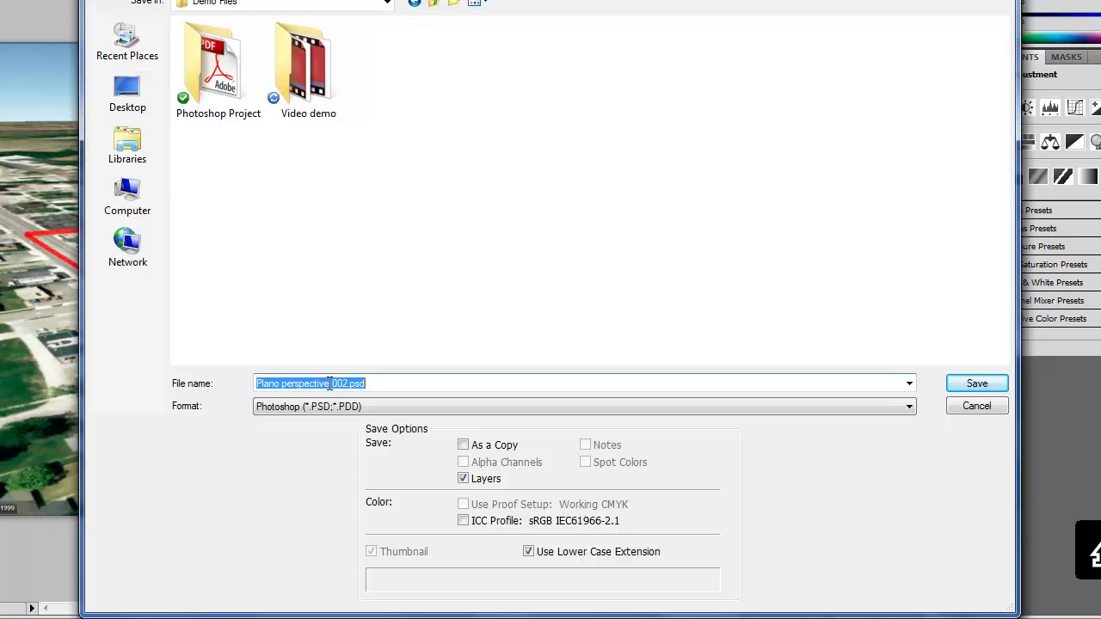
click(331, 383)
drag(331, 384, 349, 384)
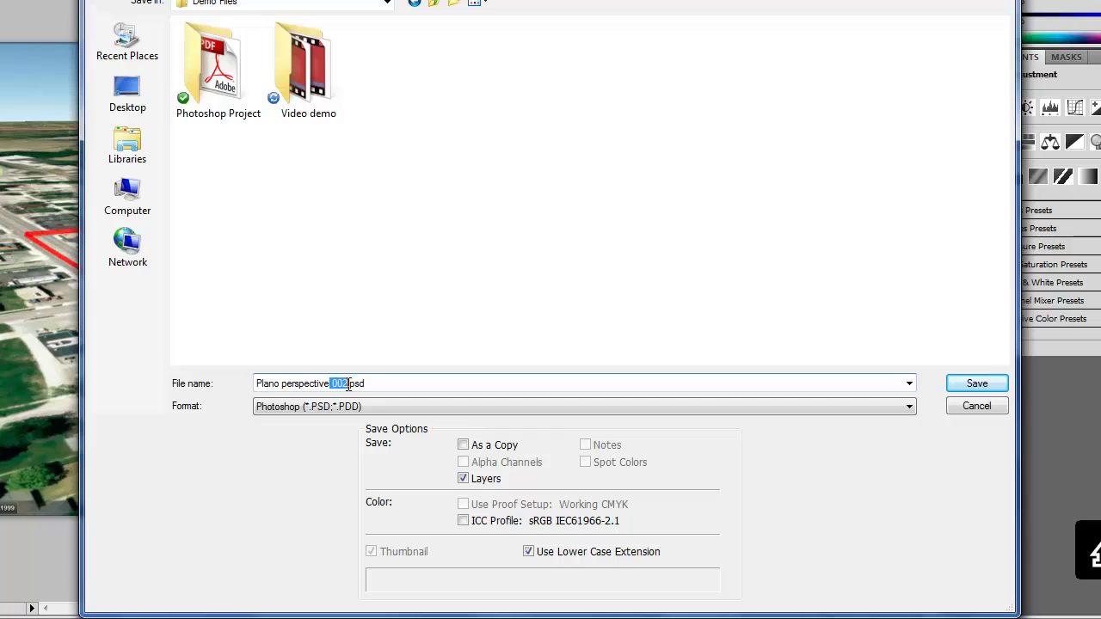
text(01)
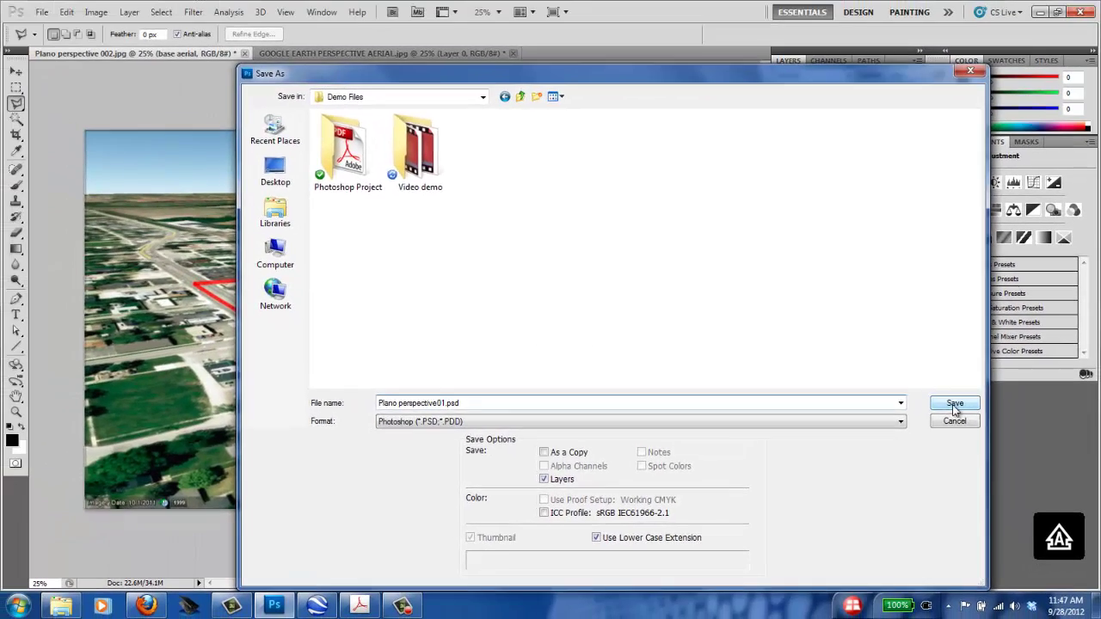
click(955, 405)
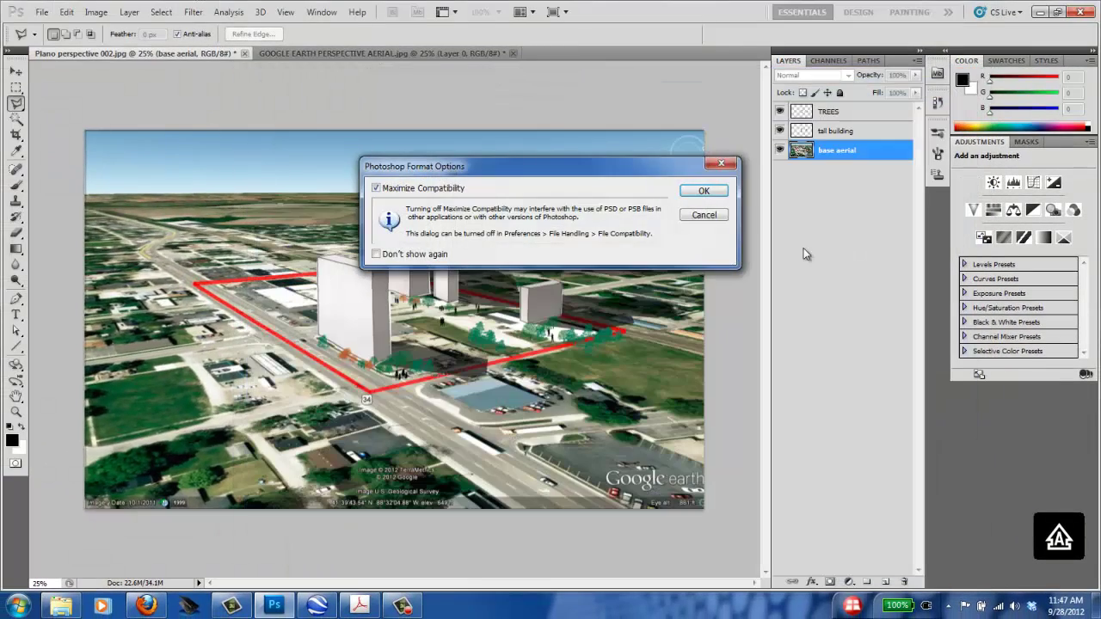
click(702, 191)
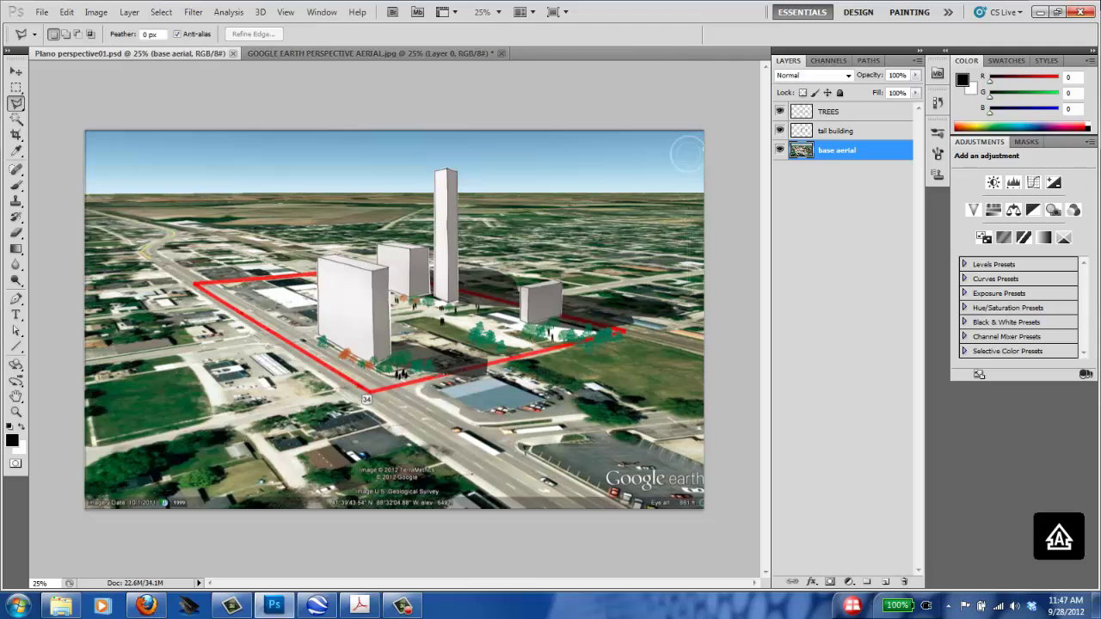
click(1041, 12)
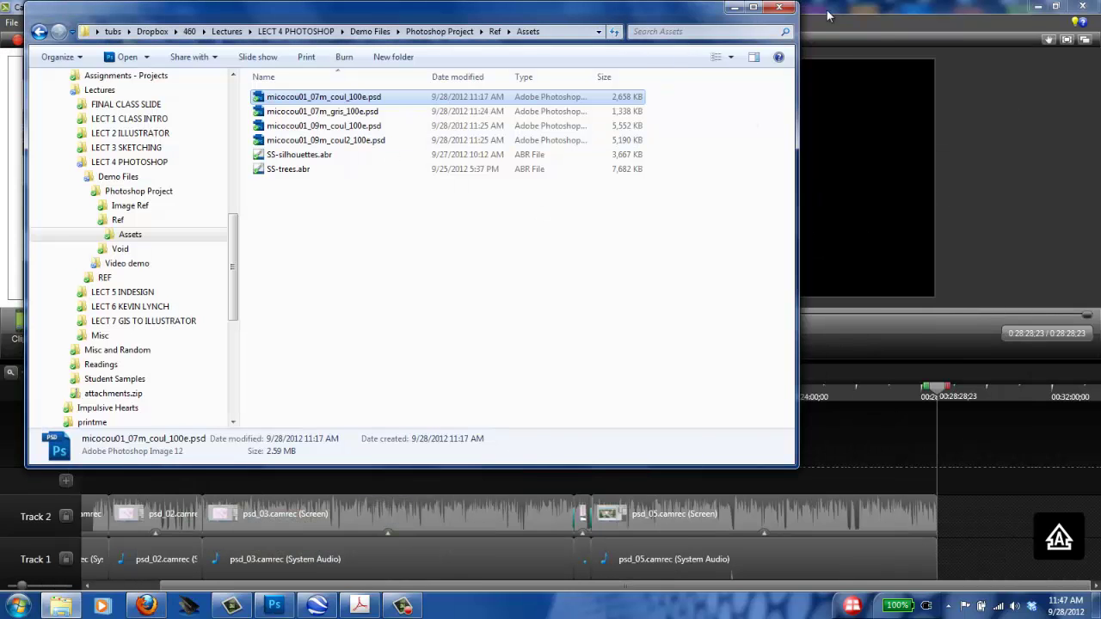
Minimize Explorer, Camtasia and Google Earth, then launch Illustrator CS5 from its desktop shortcut.
click(734, 8)
click(1040, 10)
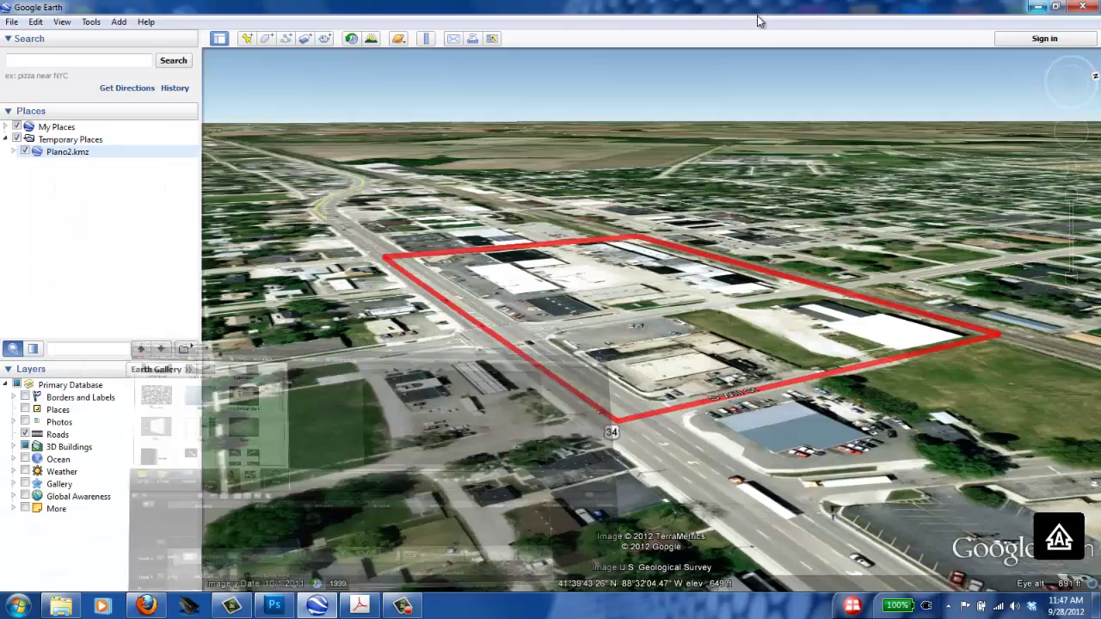
click(1040, 8)
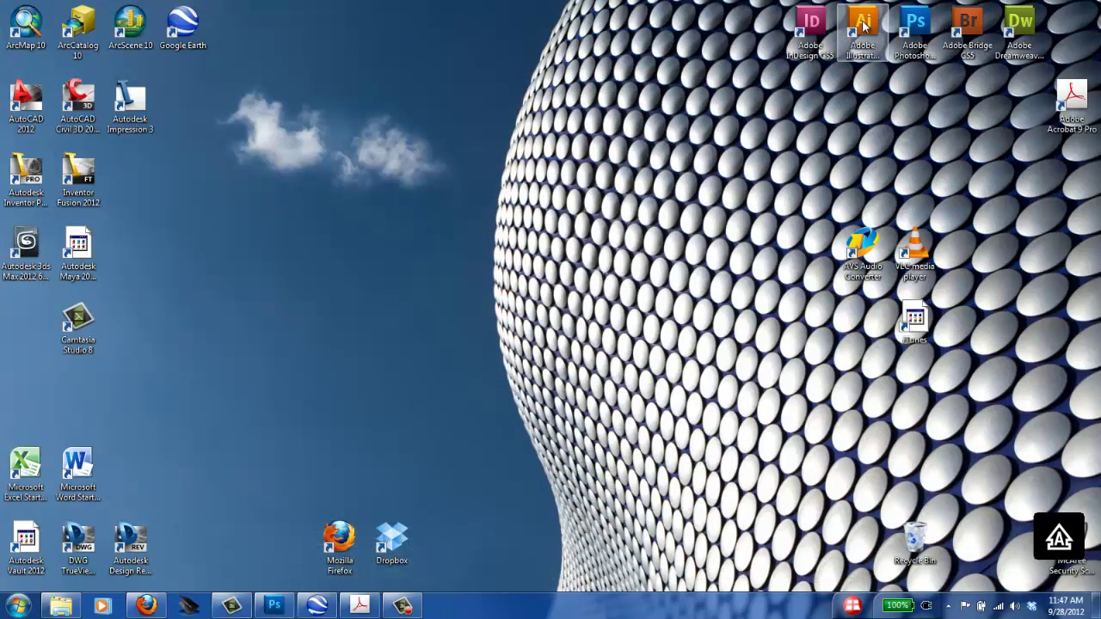
double_click(863, 30)
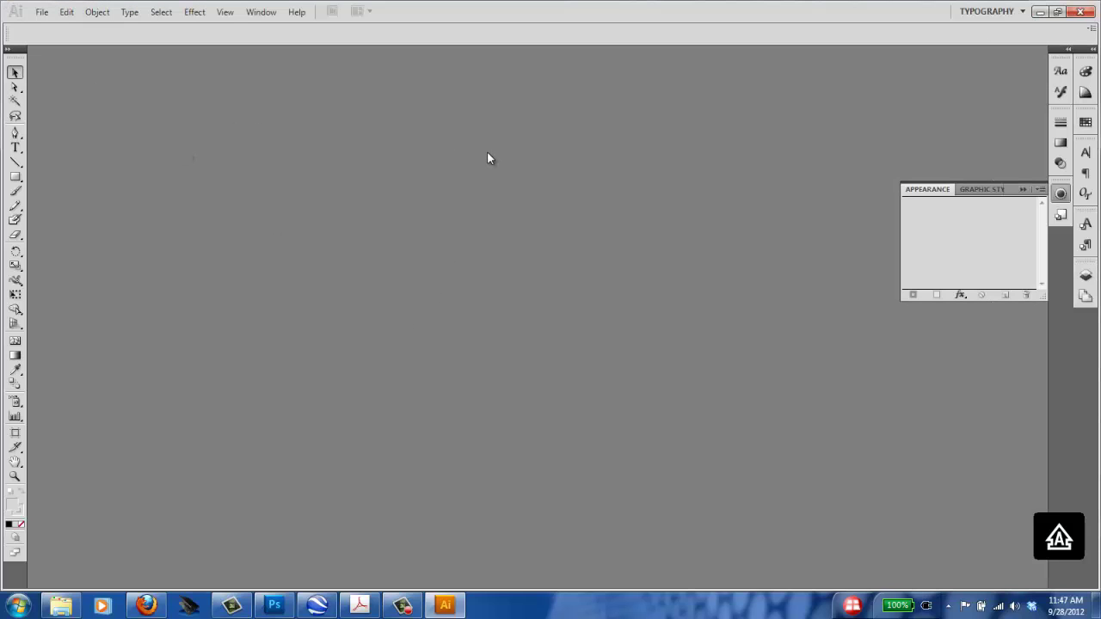
Create a new landscape Letter document with 3 artboards.
key(ctrl+n)
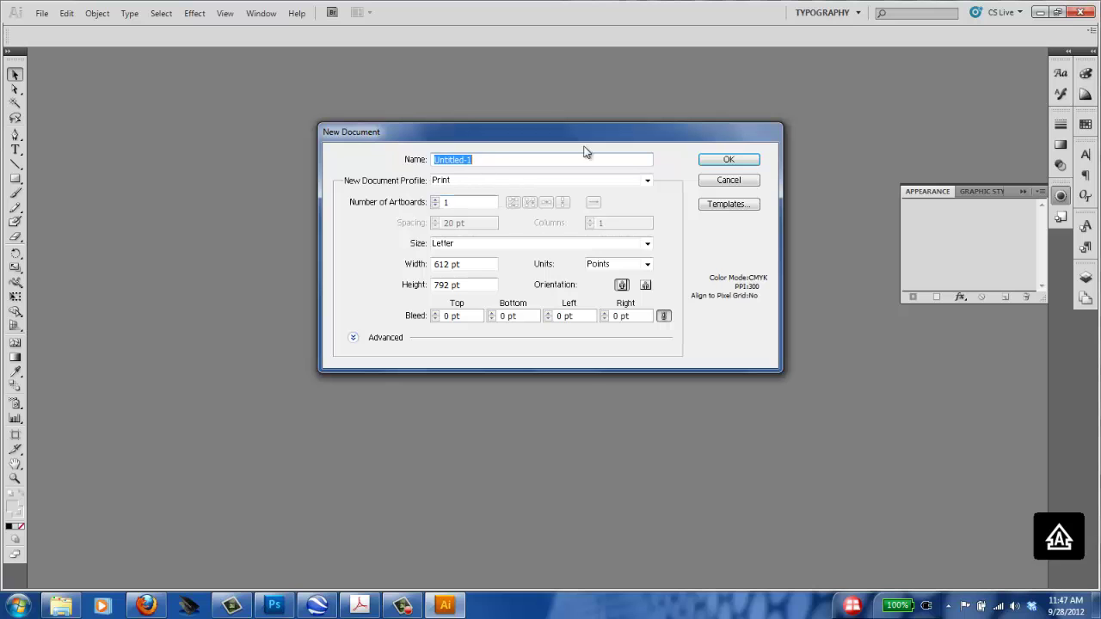
click(645, 285)
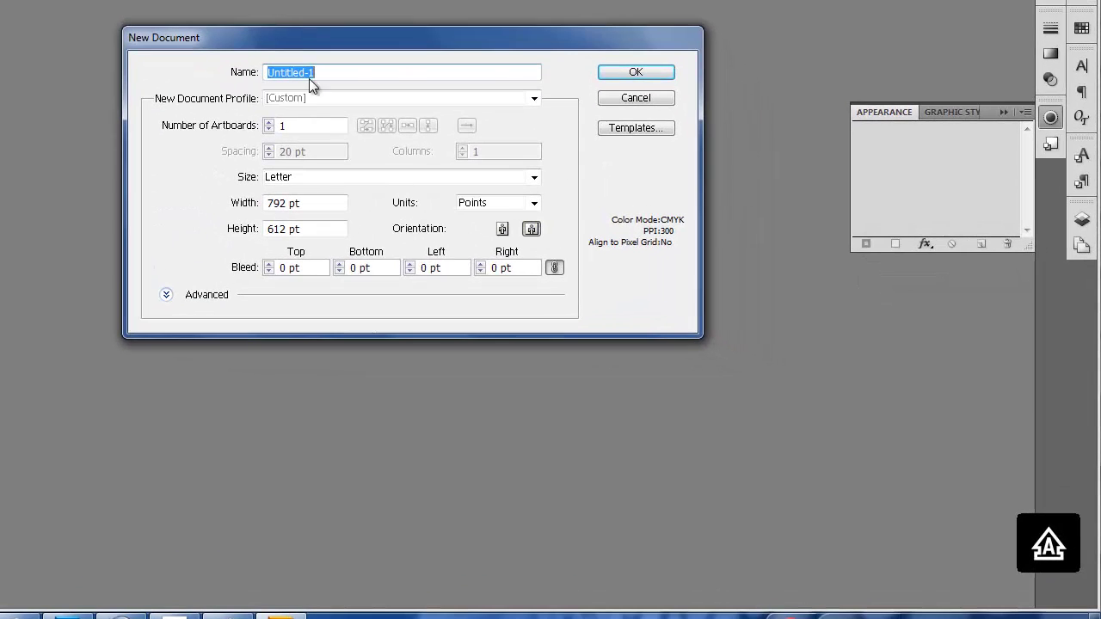
double_click(303, 129)
text(3)
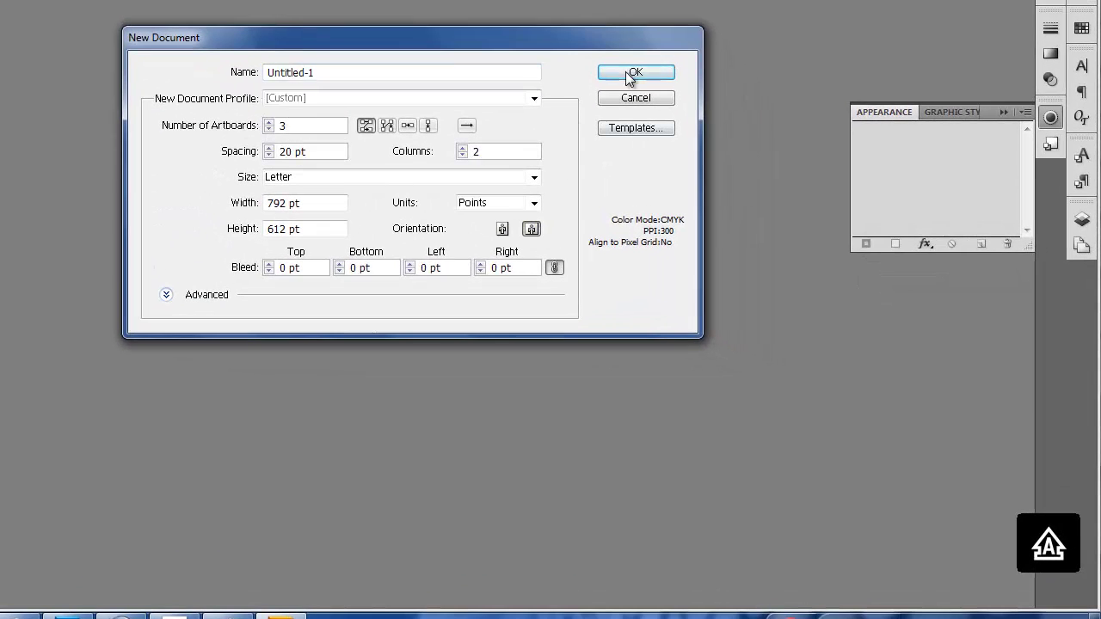
click(636, 72)
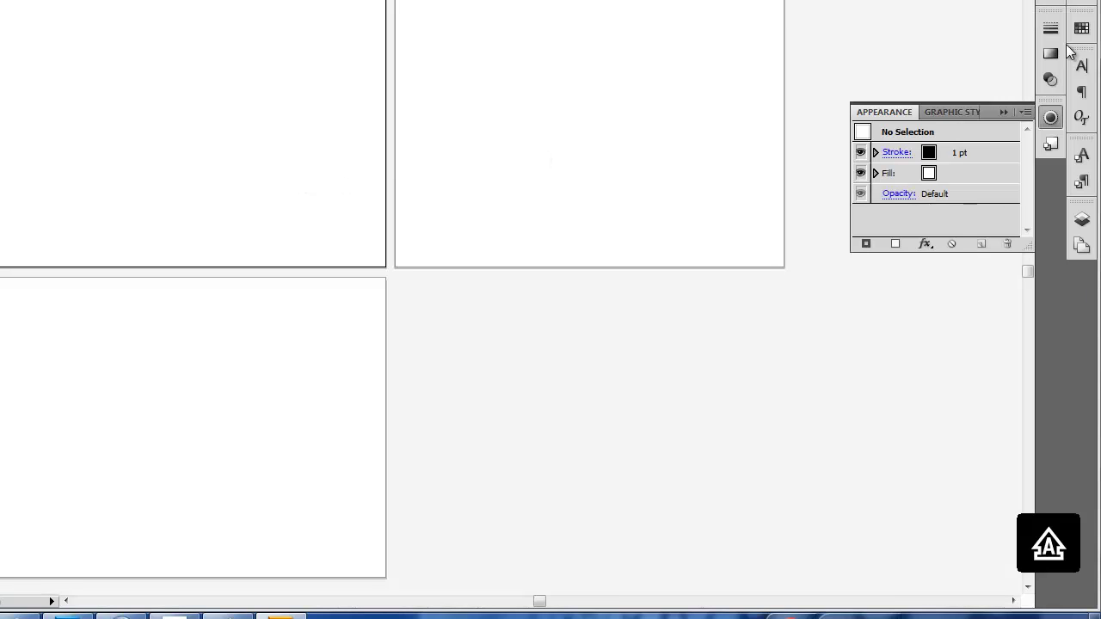
Rename Layer 1 to PSD FILES and open the Place dialog.
click(1083, 219)
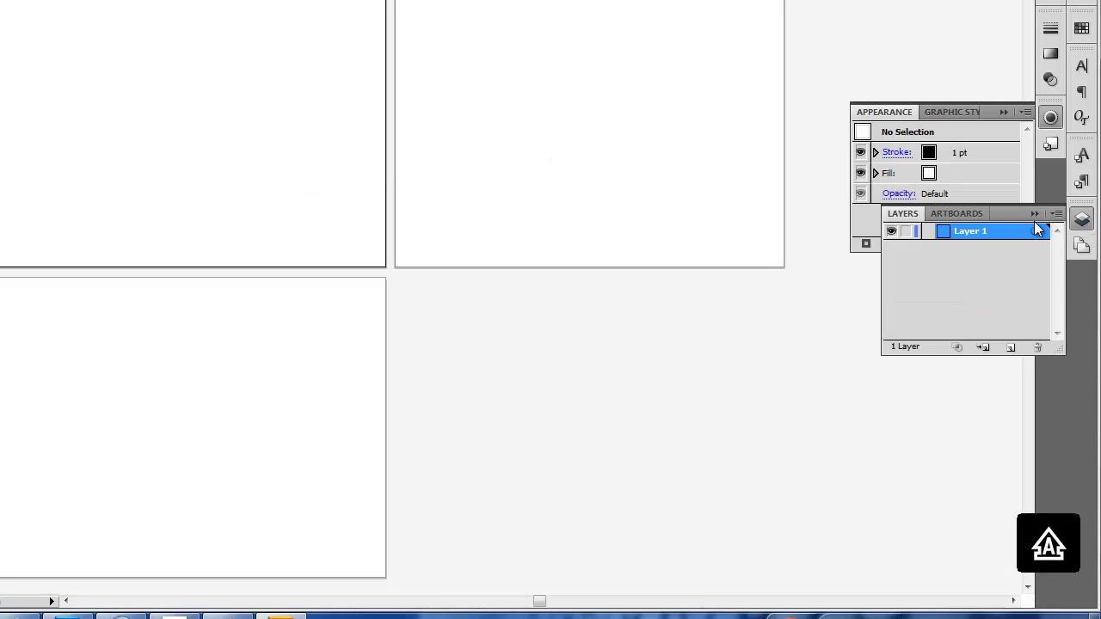
double_click(986, 233)
text(PSD FILES)
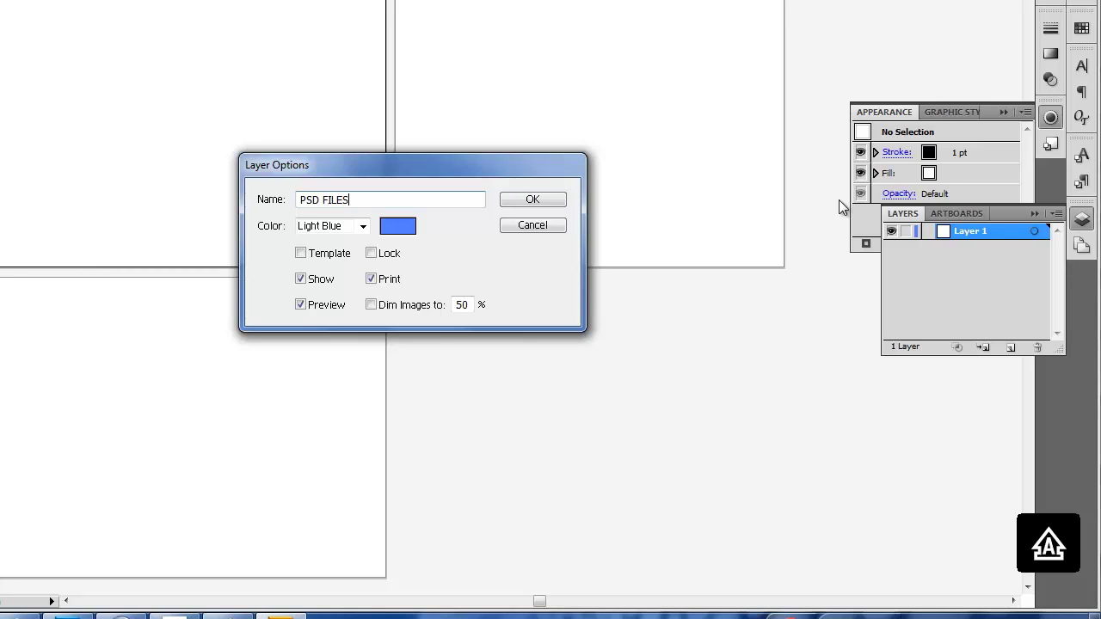
click(546, 201)
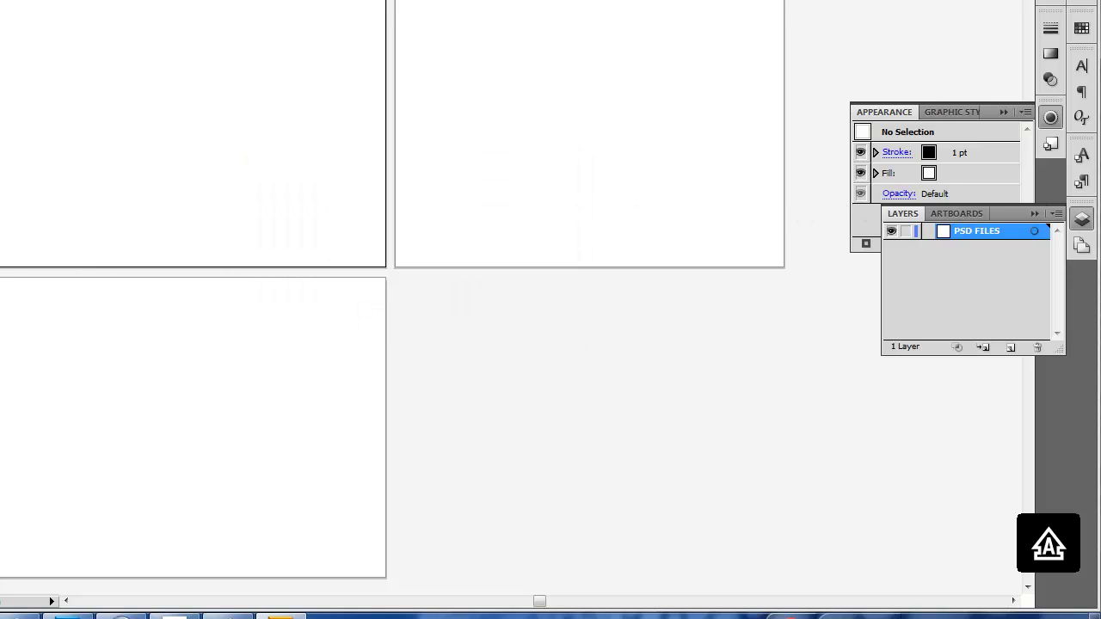
key(alt+f)
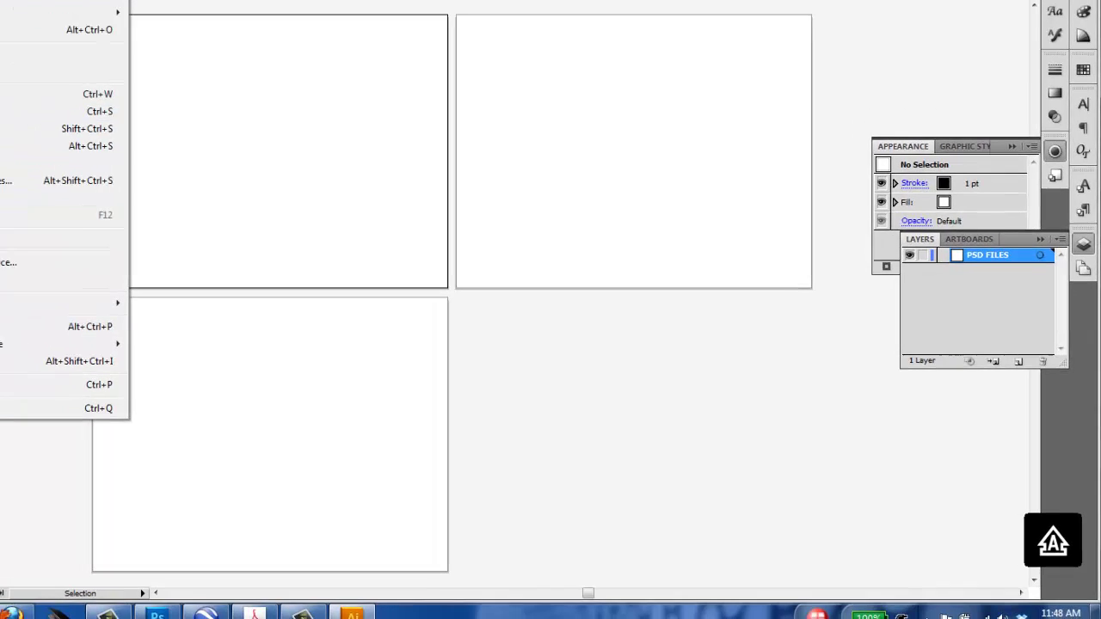
key(l)
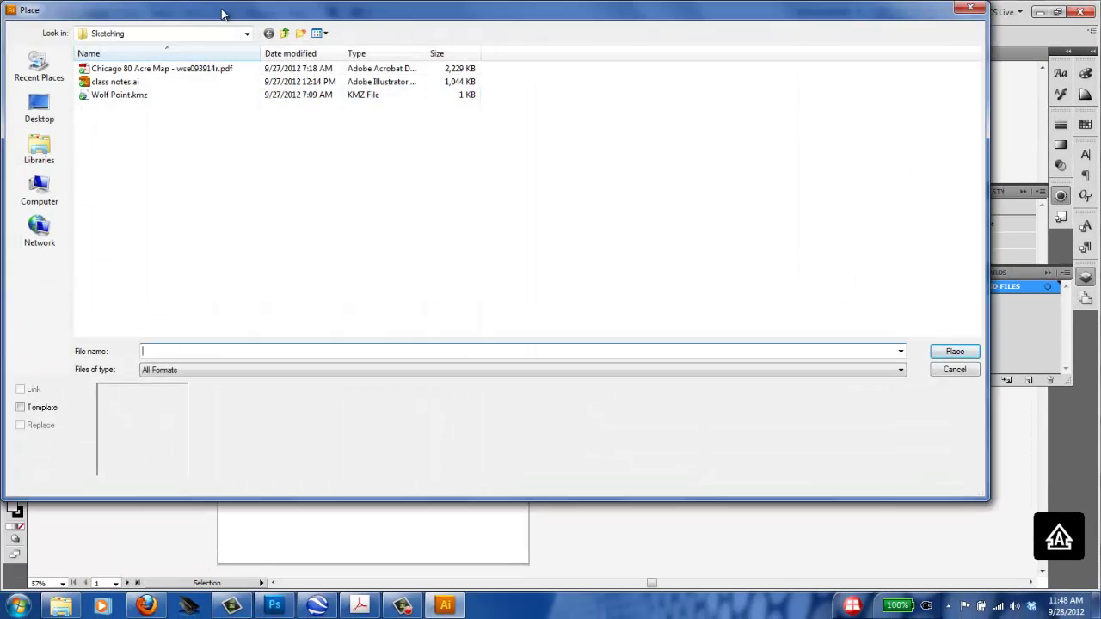
From Lectures > LECT 4 PHOTOSHOP > Demo Files, place Plano perspective01.psd as a linked image.
click(247, 34)
click(127, 114)
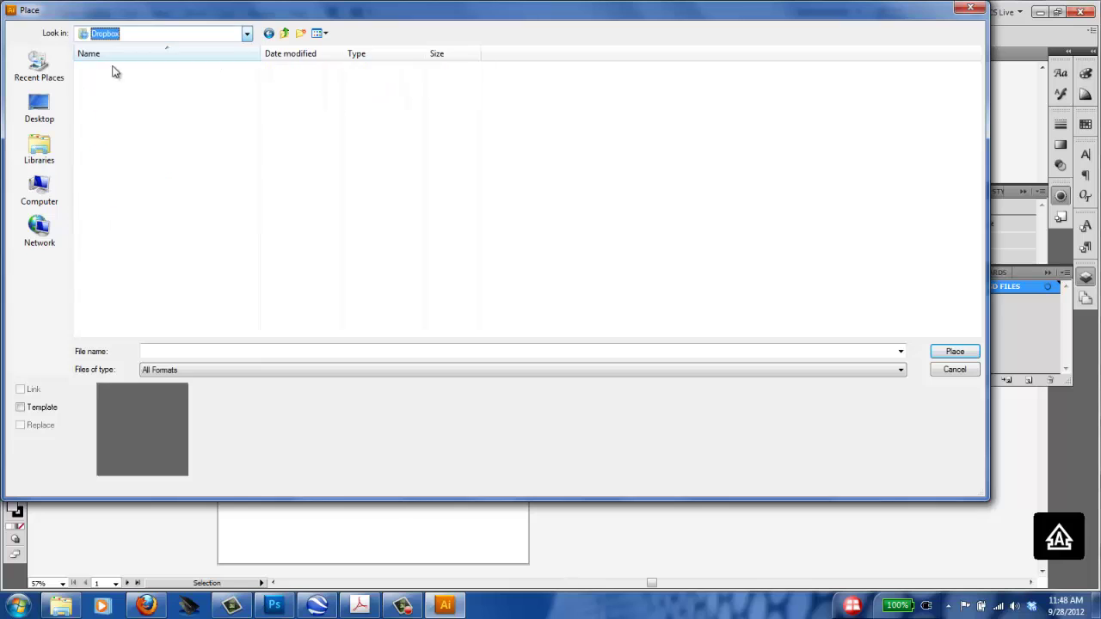
double_click(99, 81)
double_click(98, 112)
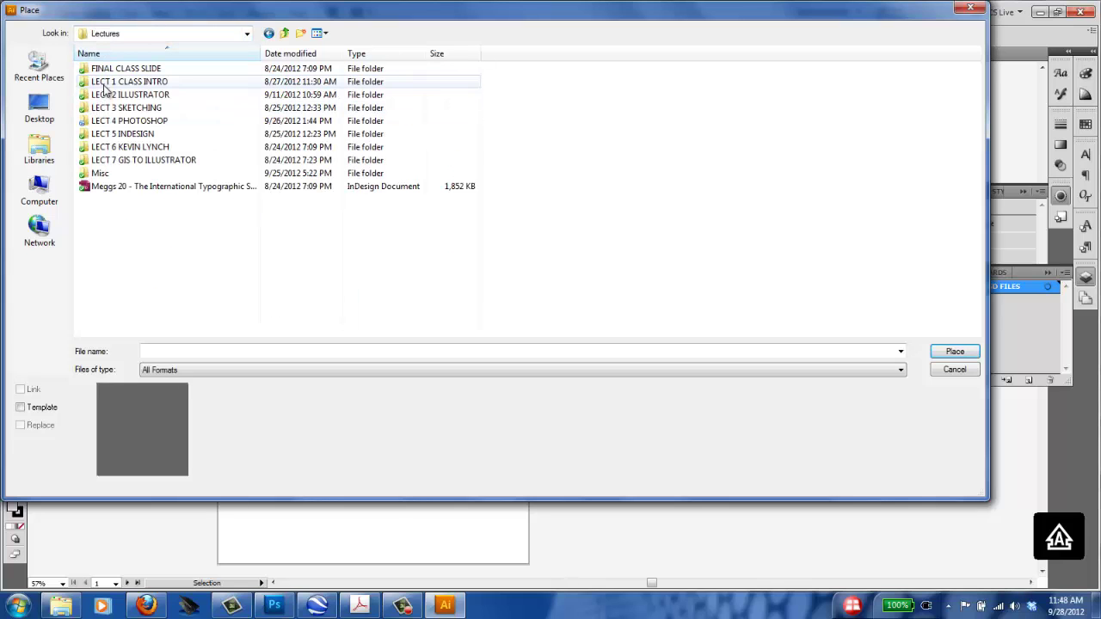
double_click(115, 122)
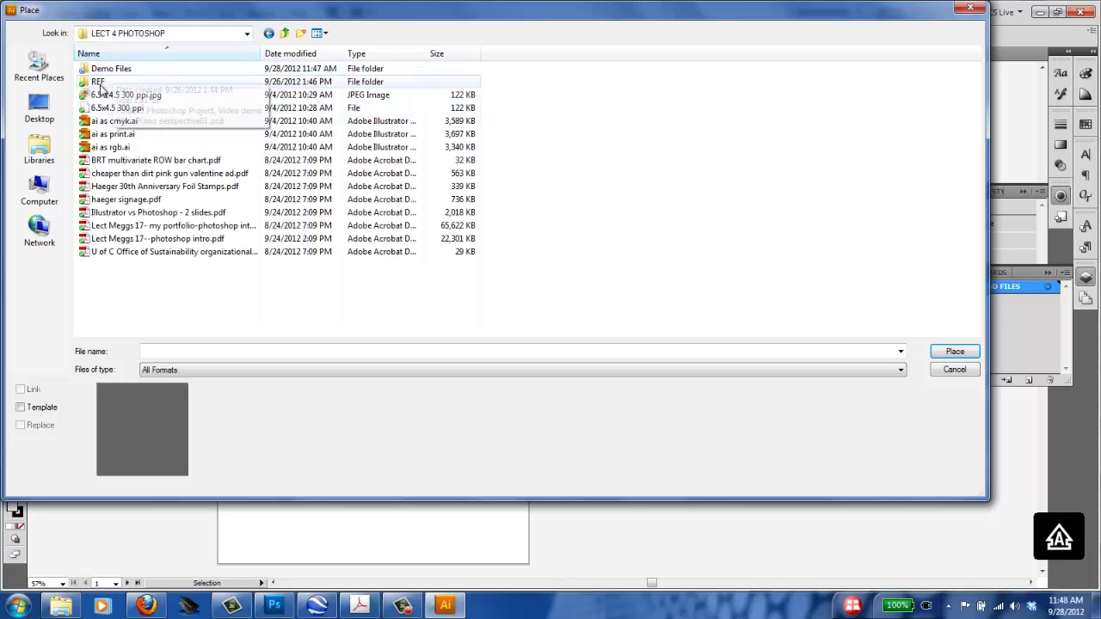
double_click(127, 69)
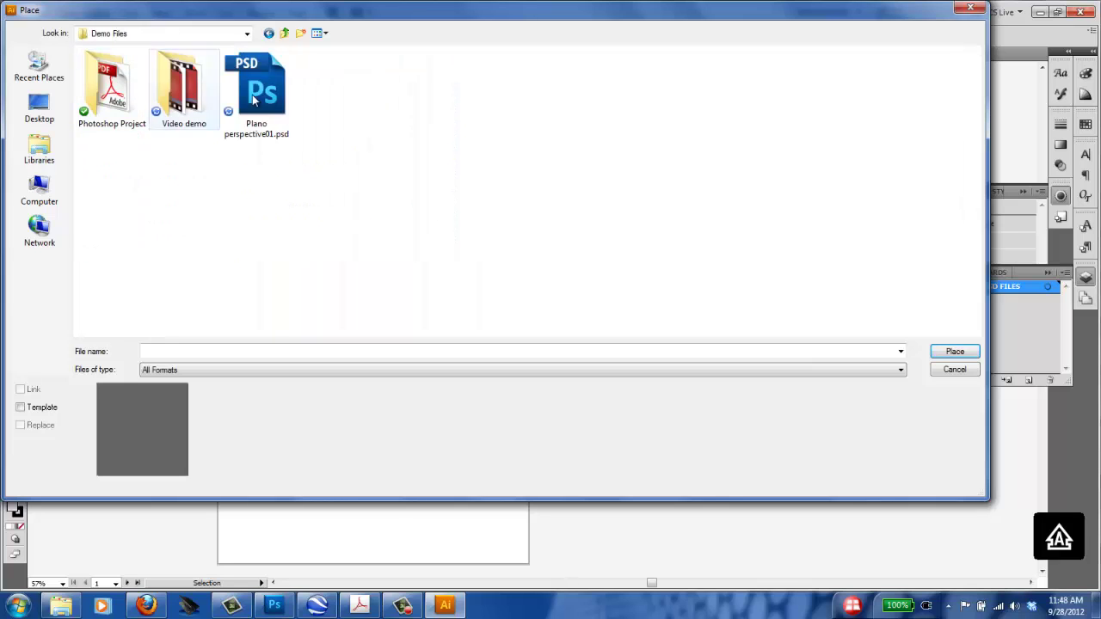
click(289, 90)
click(954, 352)
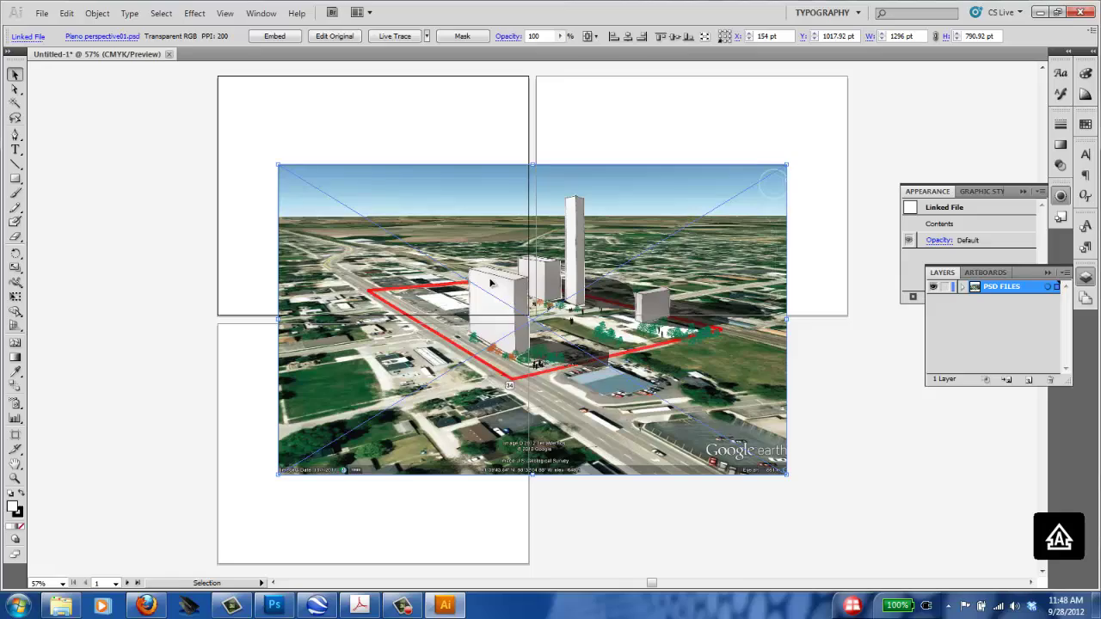
scroll(411, 346, up, 1)
scroll(411, 346, right, 1)
drag(411, 346, 366, 272)
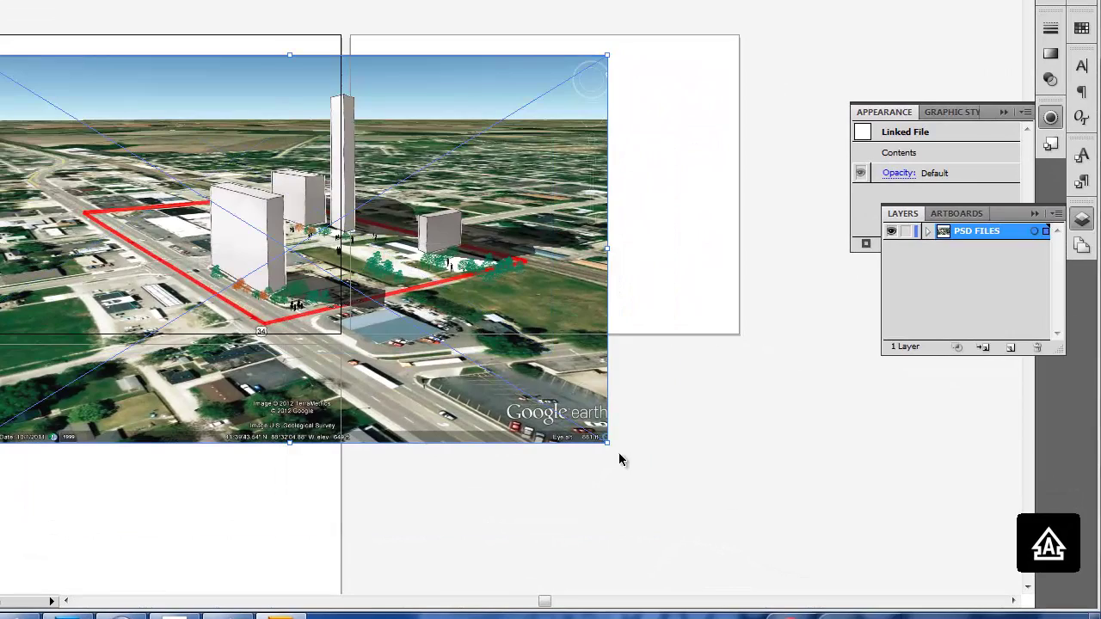
drag(608, 441, 412, 271)
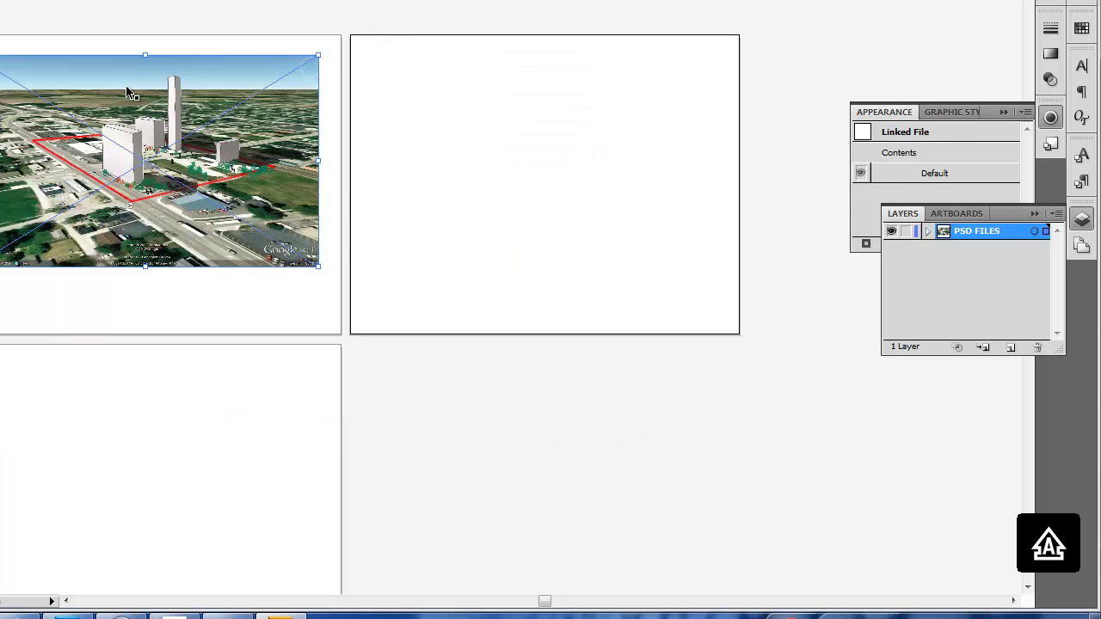
key(ctrl+shift+a)
click(125, 124)
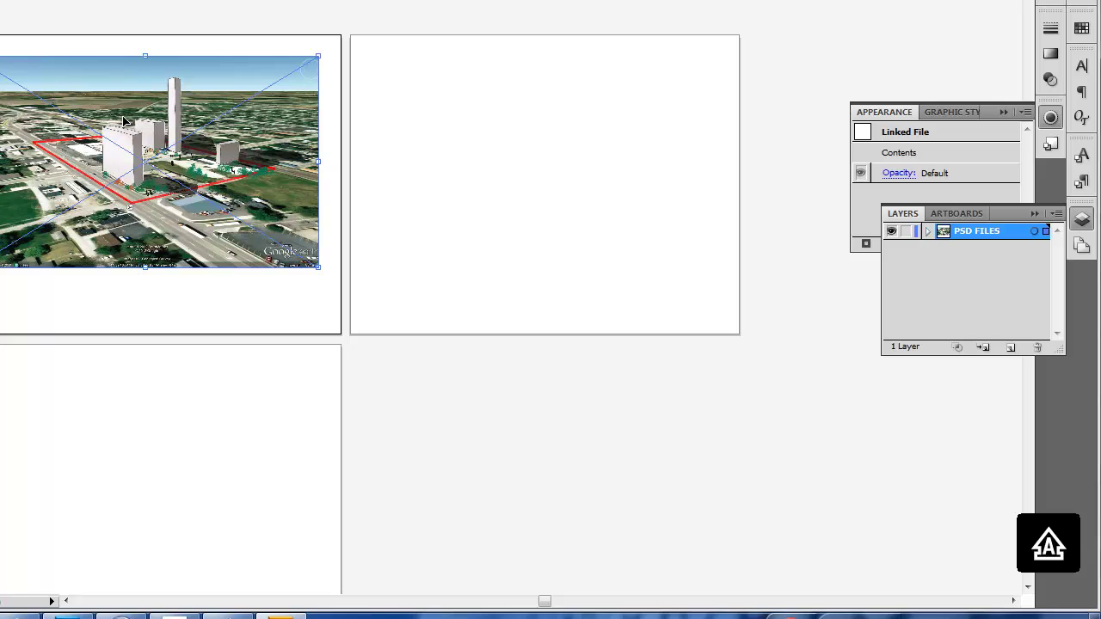
key(ctrl+=)
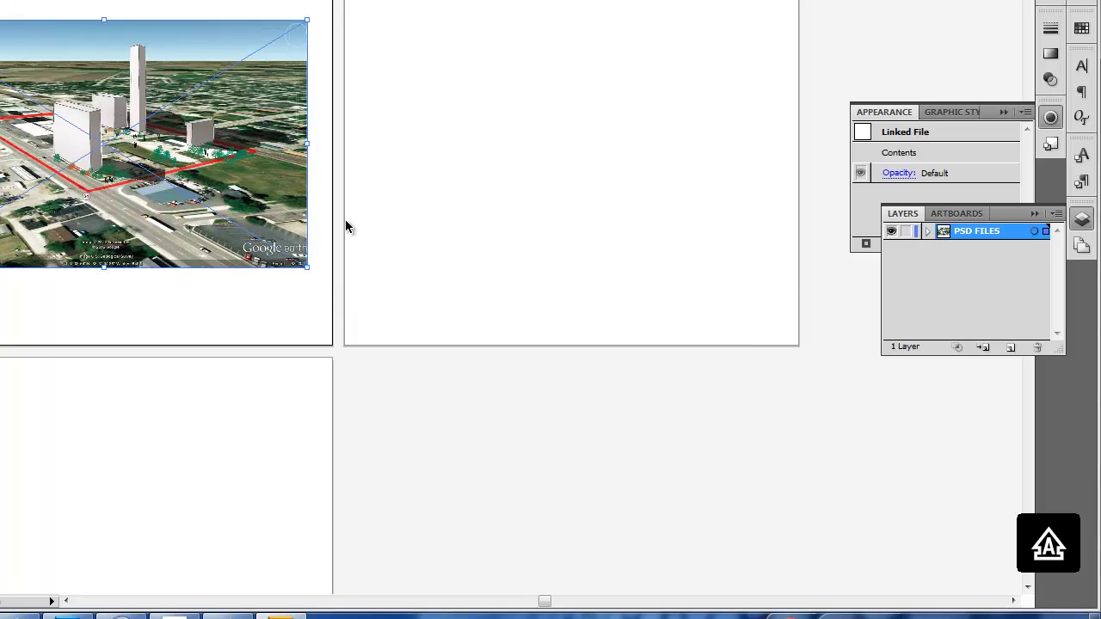
drag(424, 219, 526, 293)
click(482, 2)
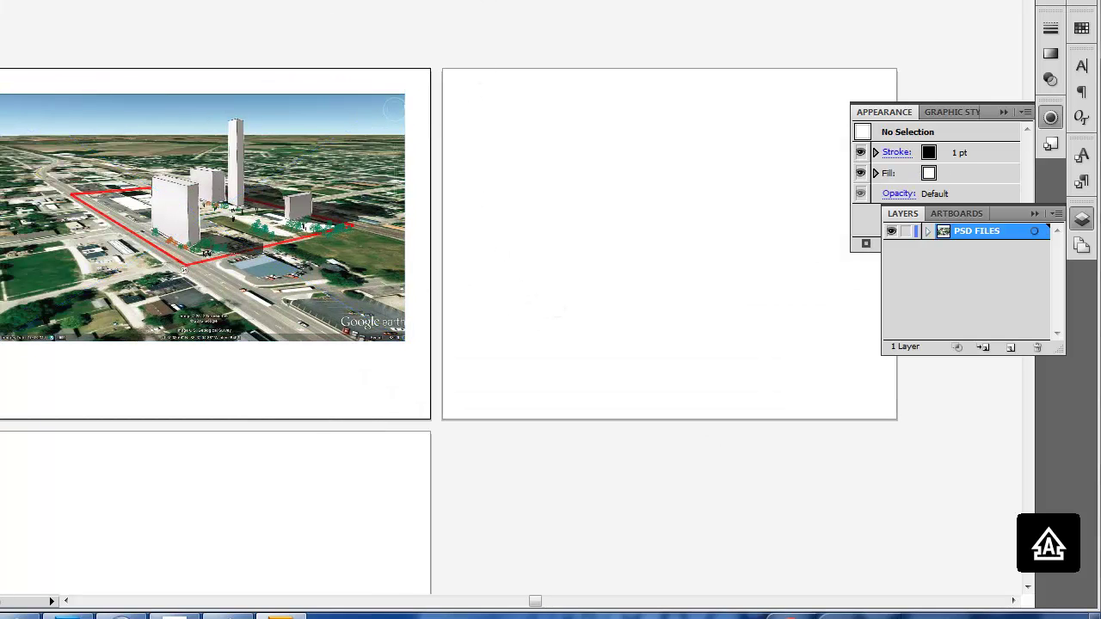
key(ctrl+=)
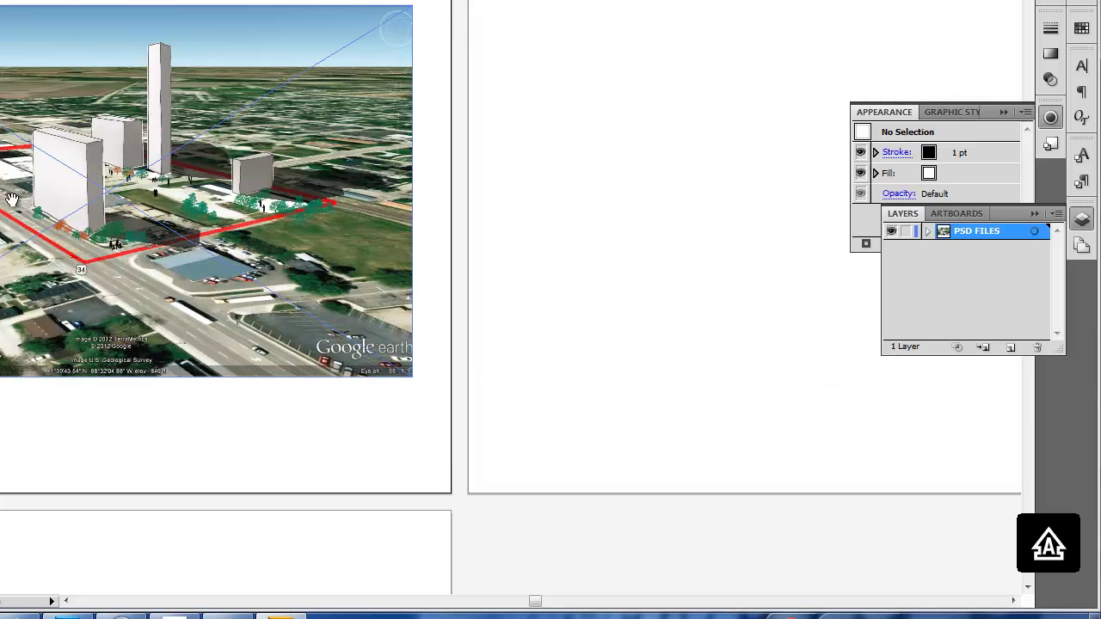
drag(132, 53, 191, 73)
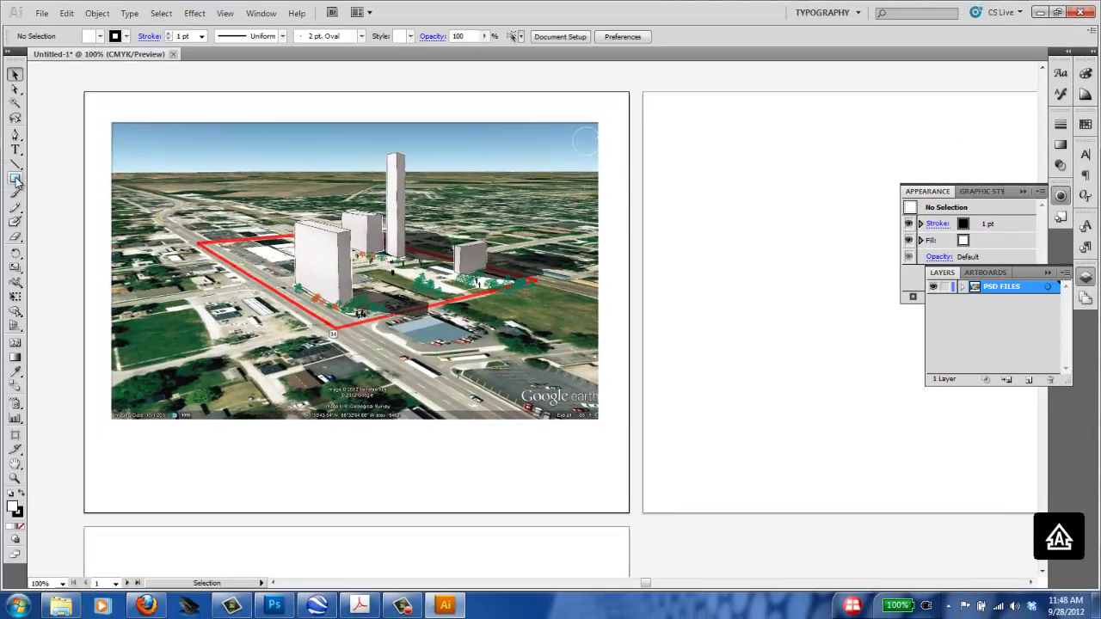
key(m)
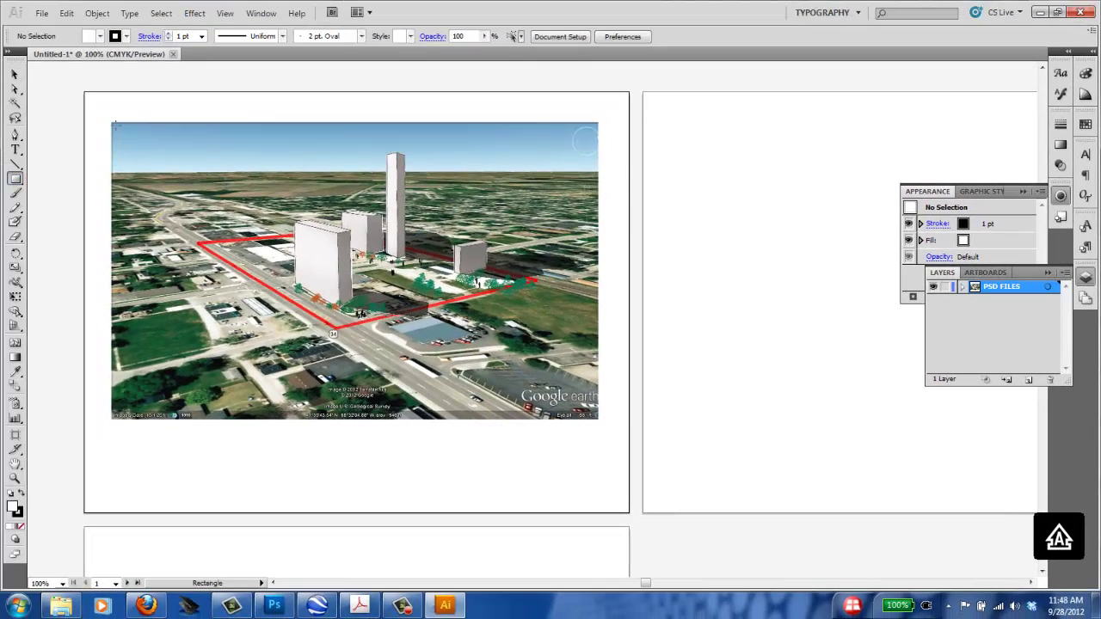
Draw a crop rectangle over the aerial image and pull its left edge inward.
drag(115, 125, 567, 380)
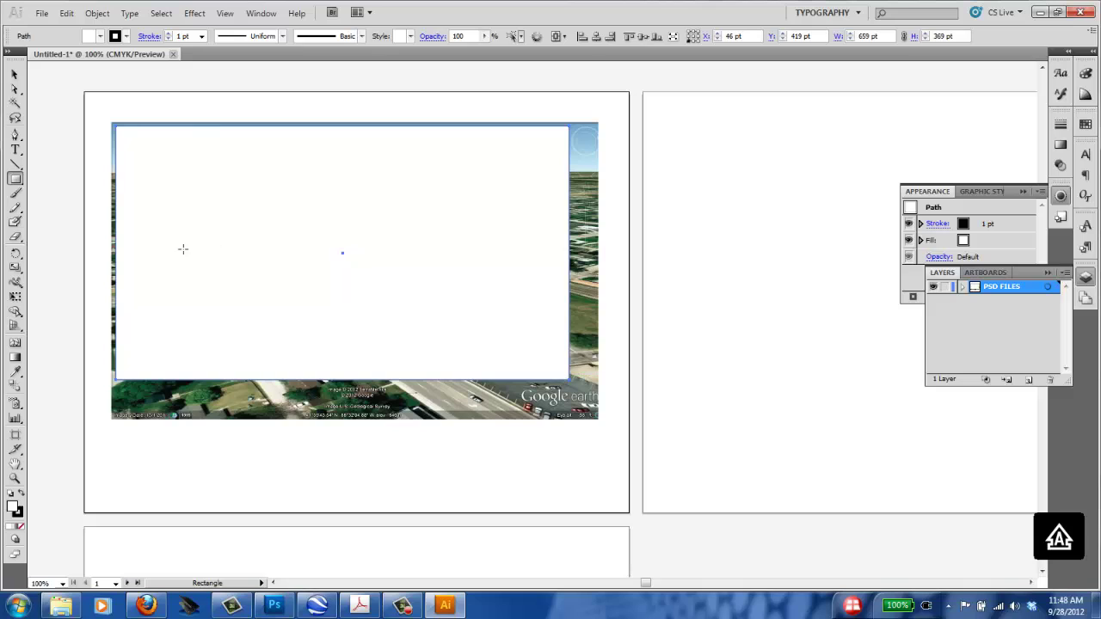
click(15, 75)
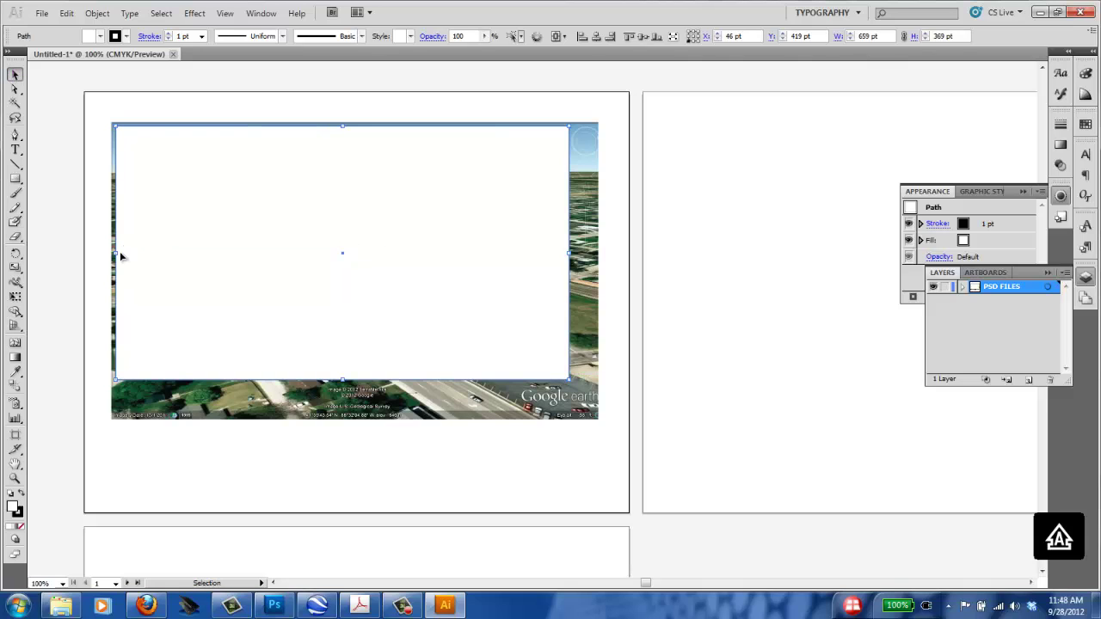
drag(120, 256, 143, 255)
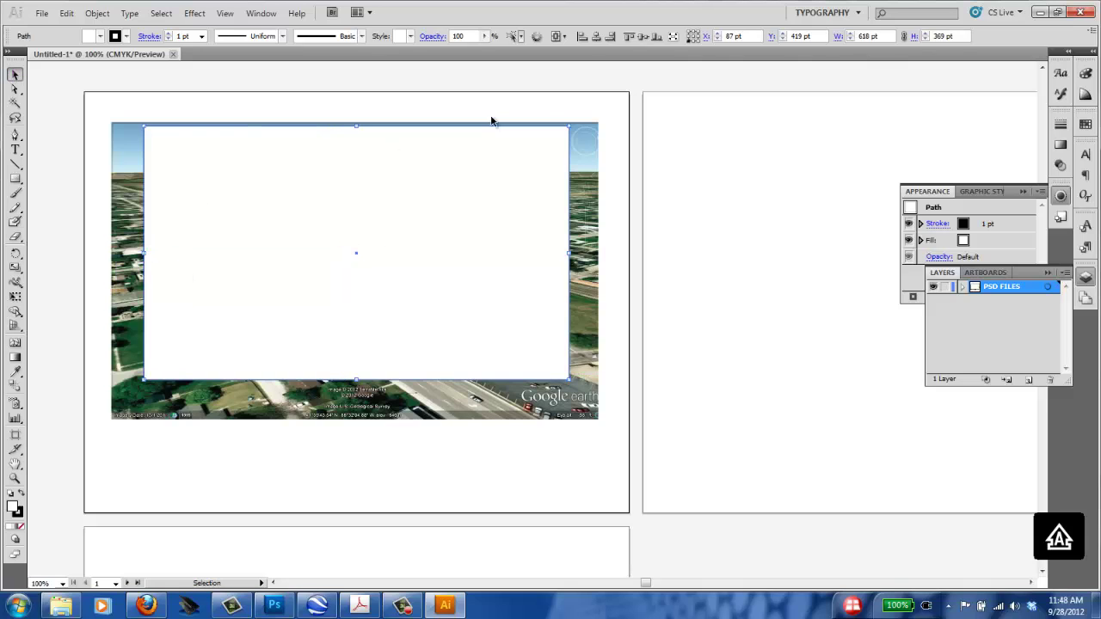
Make a clipping mask from the image and rectangle, then nudge the clipped group slightly right.
drag(585, 106, 404, 200)
right_click(400, 200)
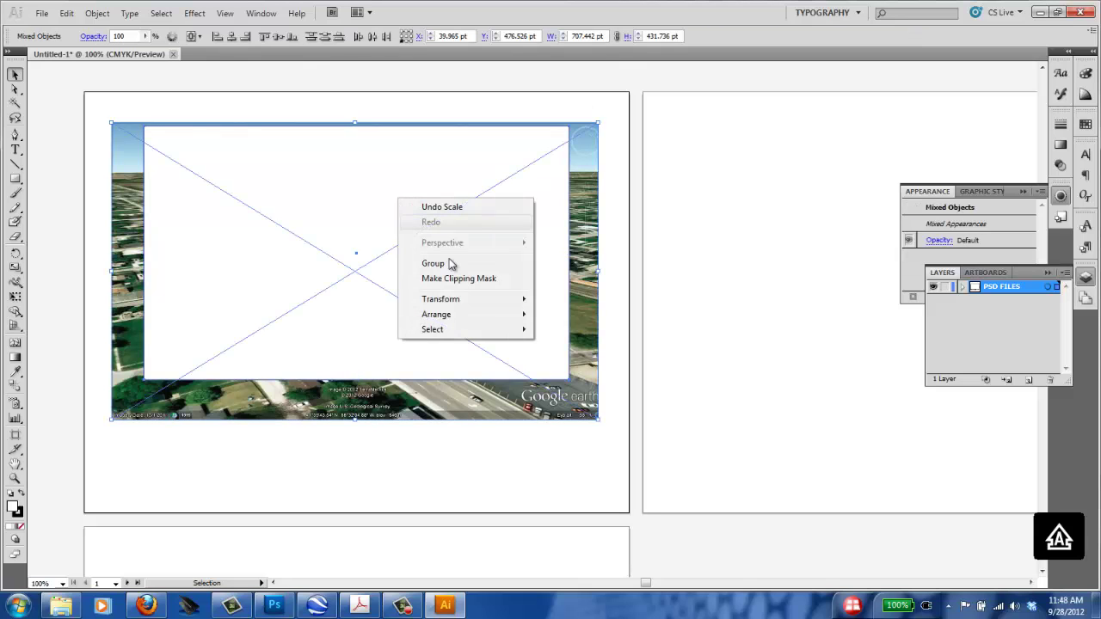
click(459, 280)
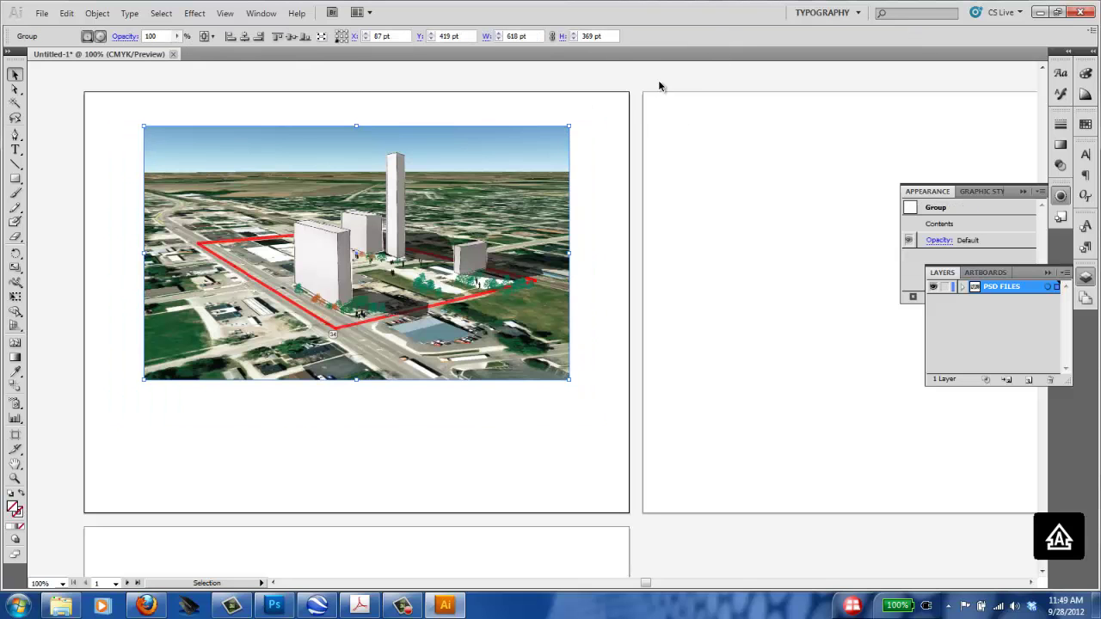
click(595, 160)
click(459, 194)
drag(460, 194, 467, 194)
click(636, 92)
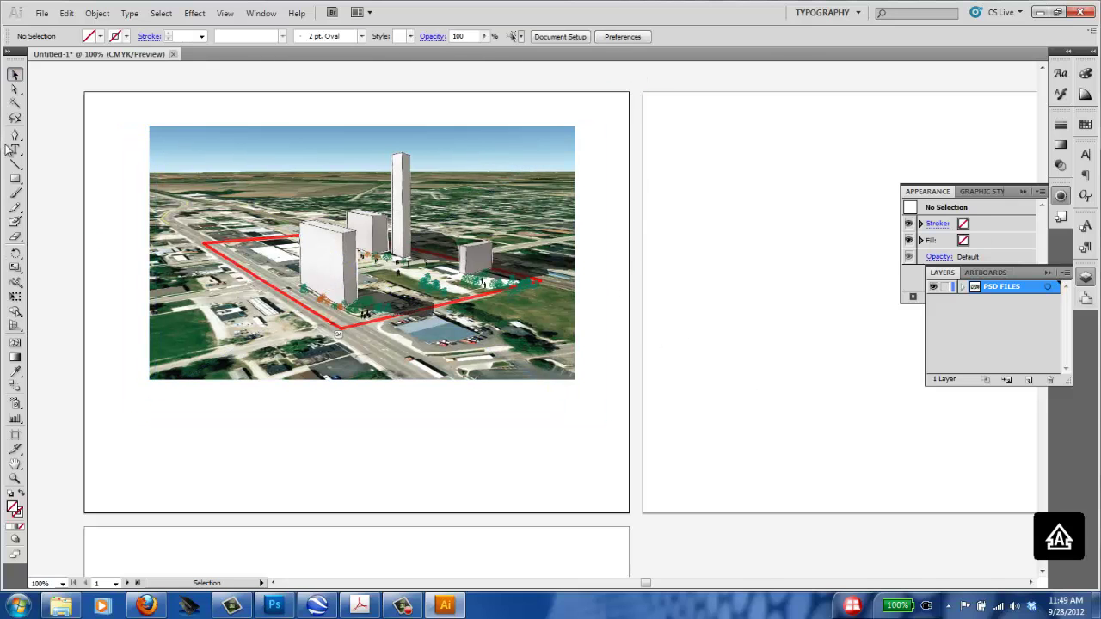
Draw a 730 × 57 pt bar along the artboard bottom and add a layer named TEXT.
click(14, 179)
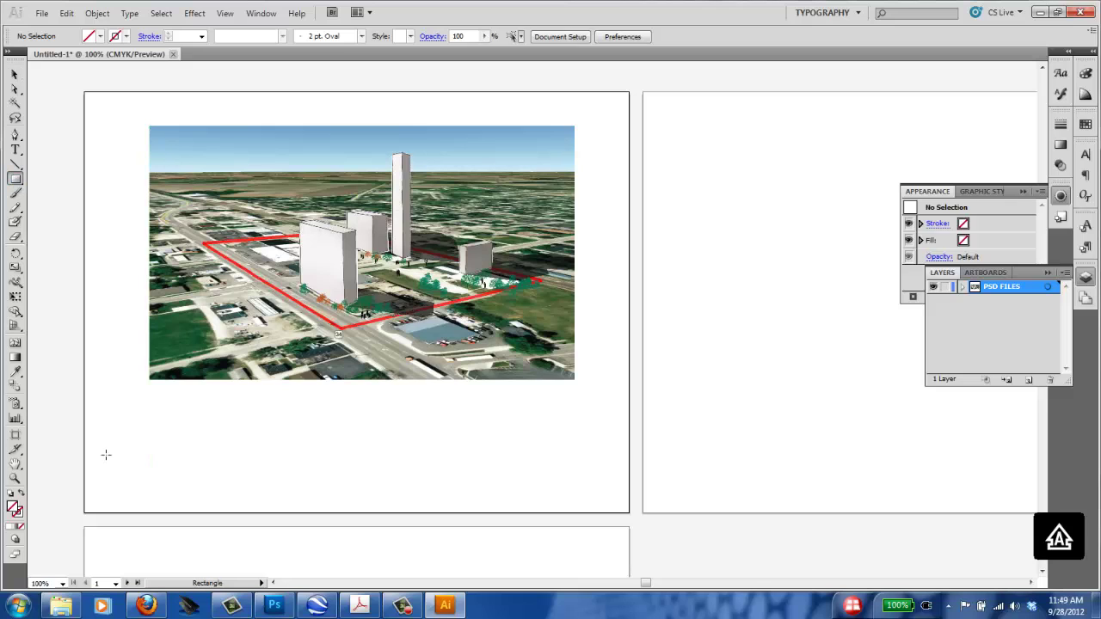
drag(106, 455, 609, 493)
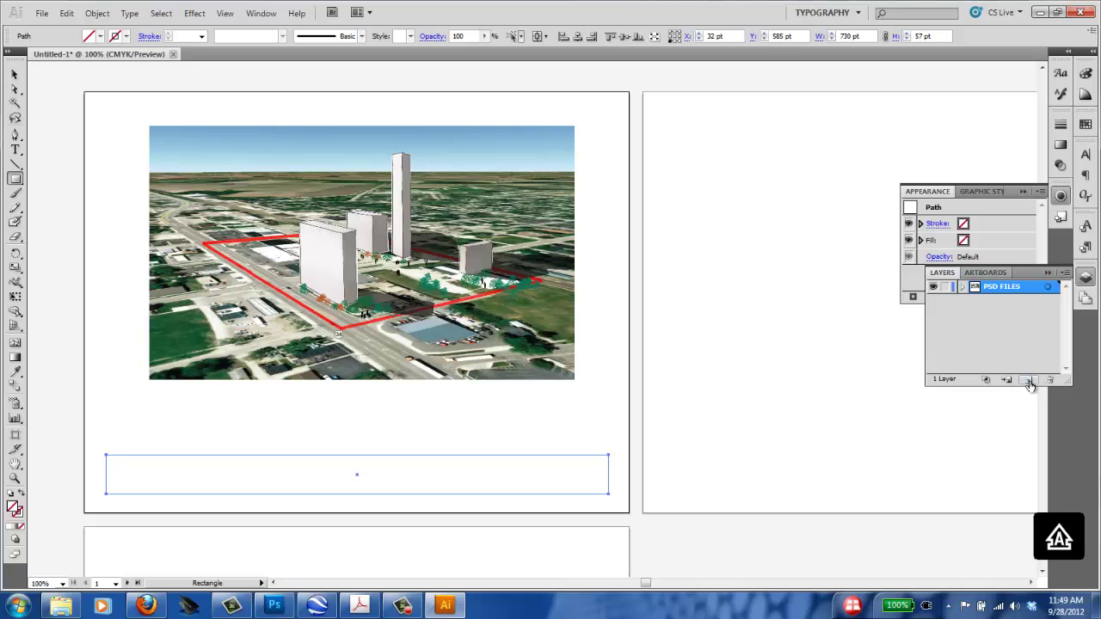
click(1028, 380)
double_click(1020, 286)
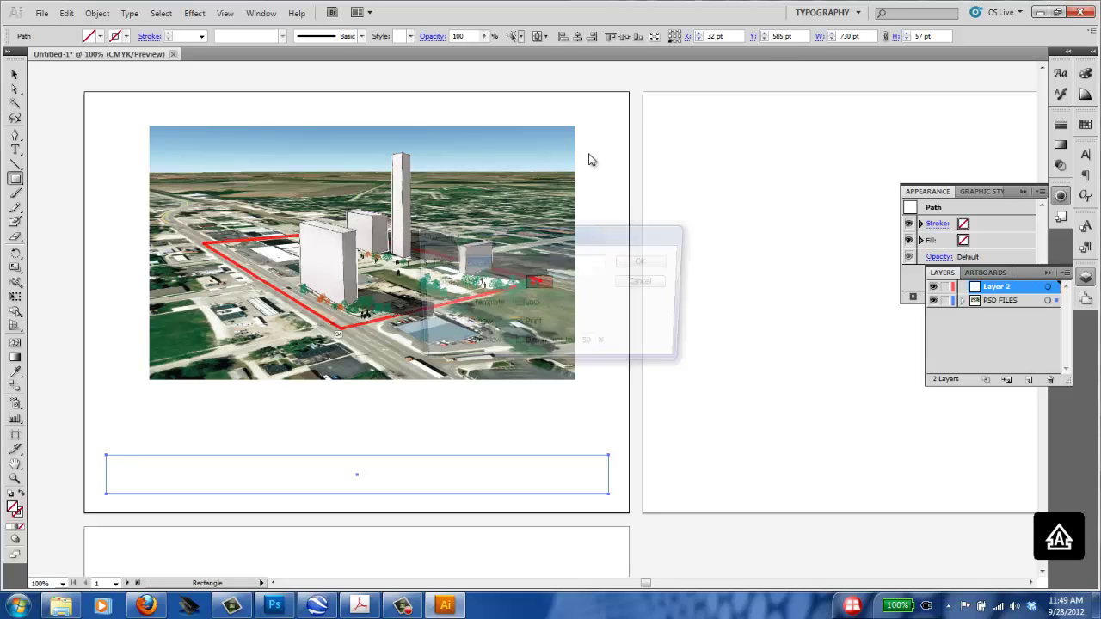
text(TEXT)
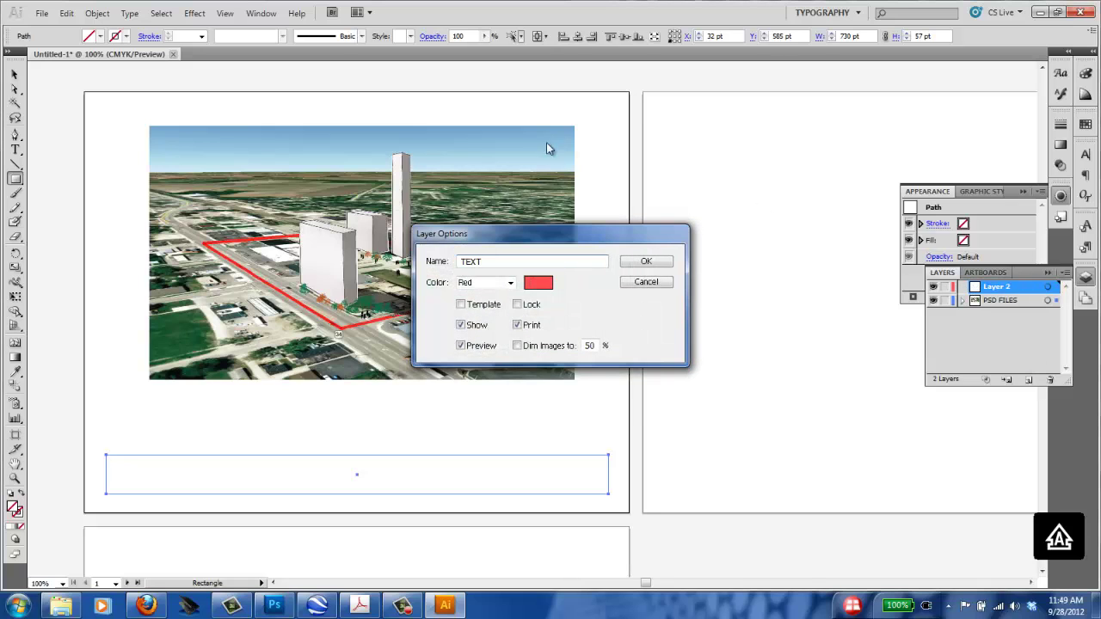
click(646, 261)
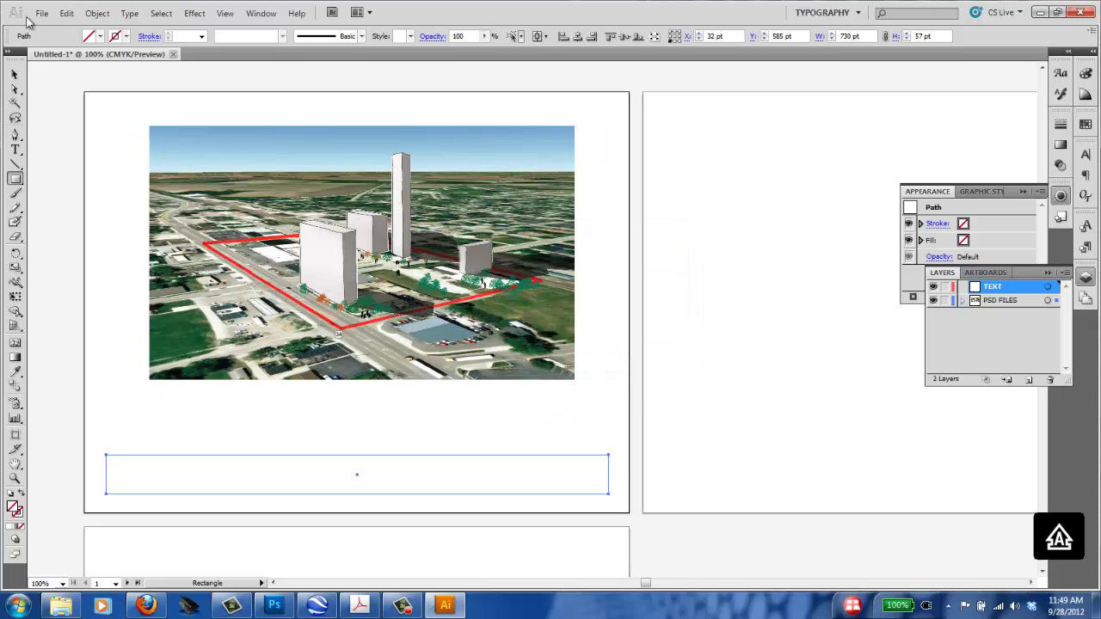
Fill the bottom bar with light grey.
click(19, 86)
click(99, 36)
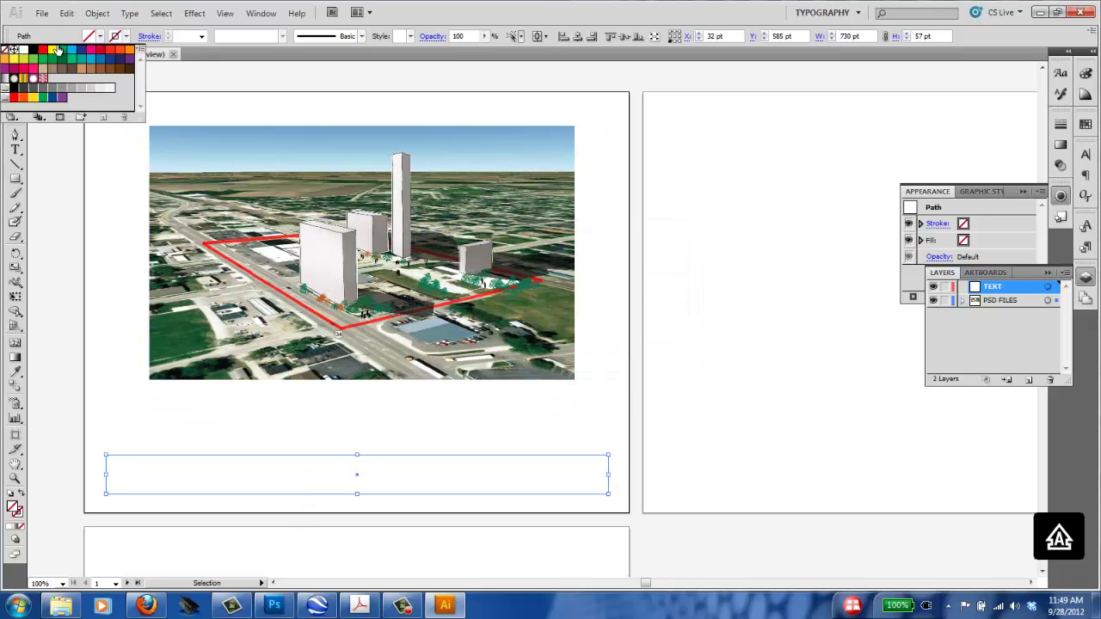
click(103, 89)
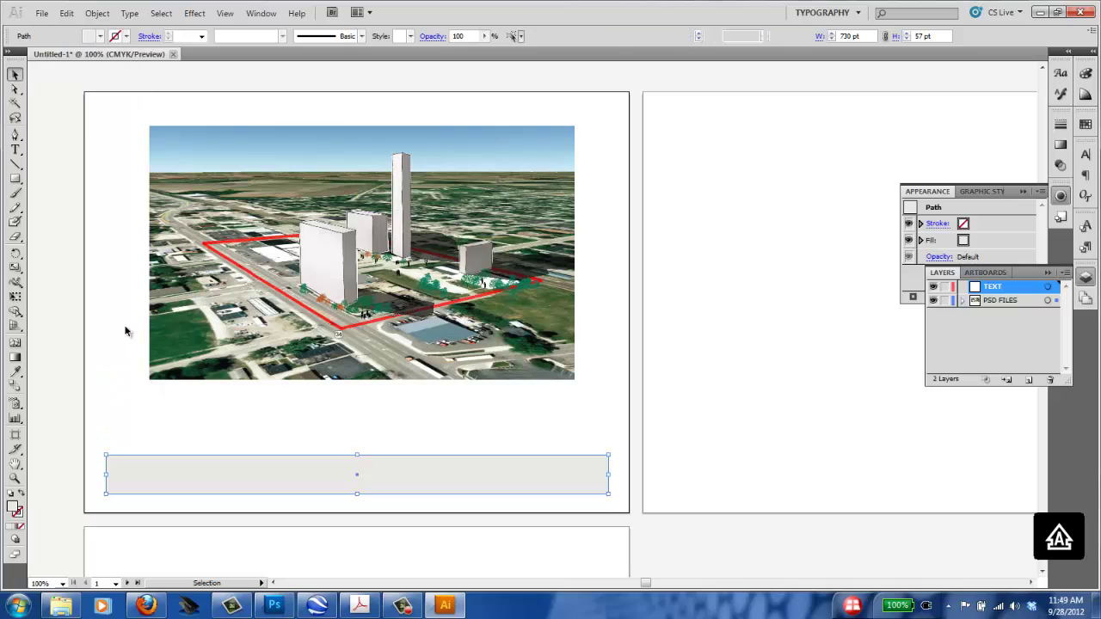
click(15, 148)
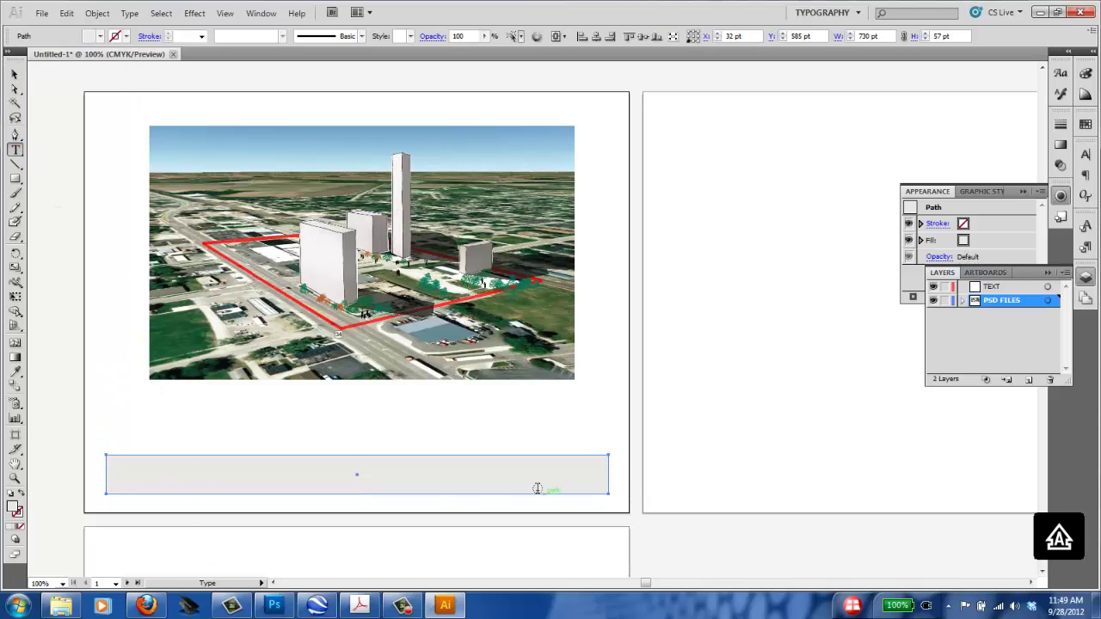
Add a right-aligned caption 'Plano redevelopment Plan' plus the author's name at the bar's right end.
drag(511, 465, 599, 479)
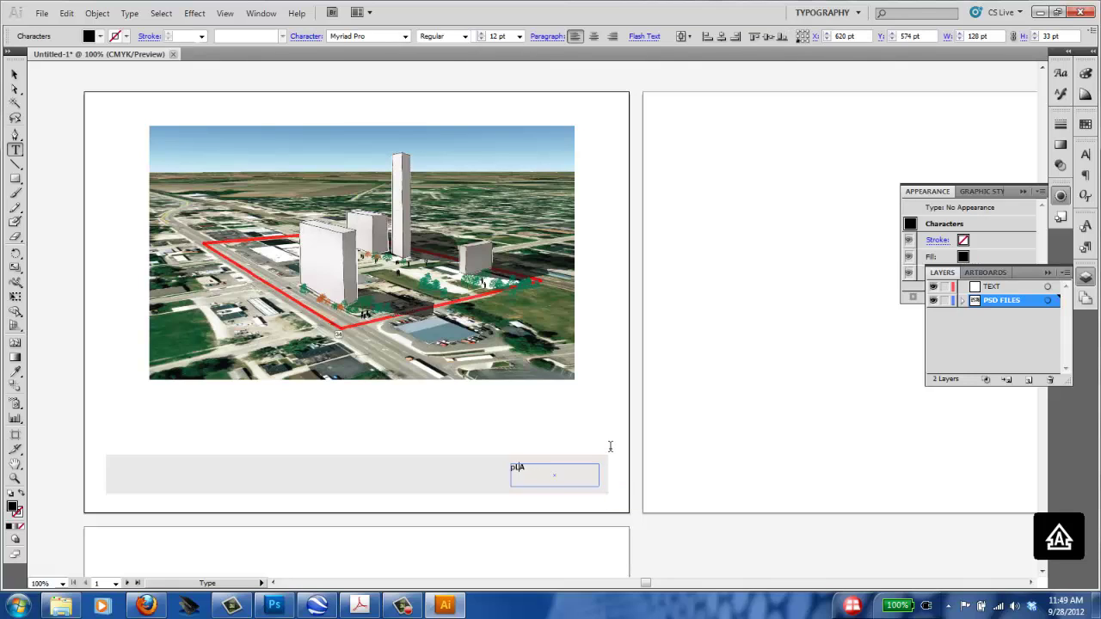
text(Plano redevelopment)
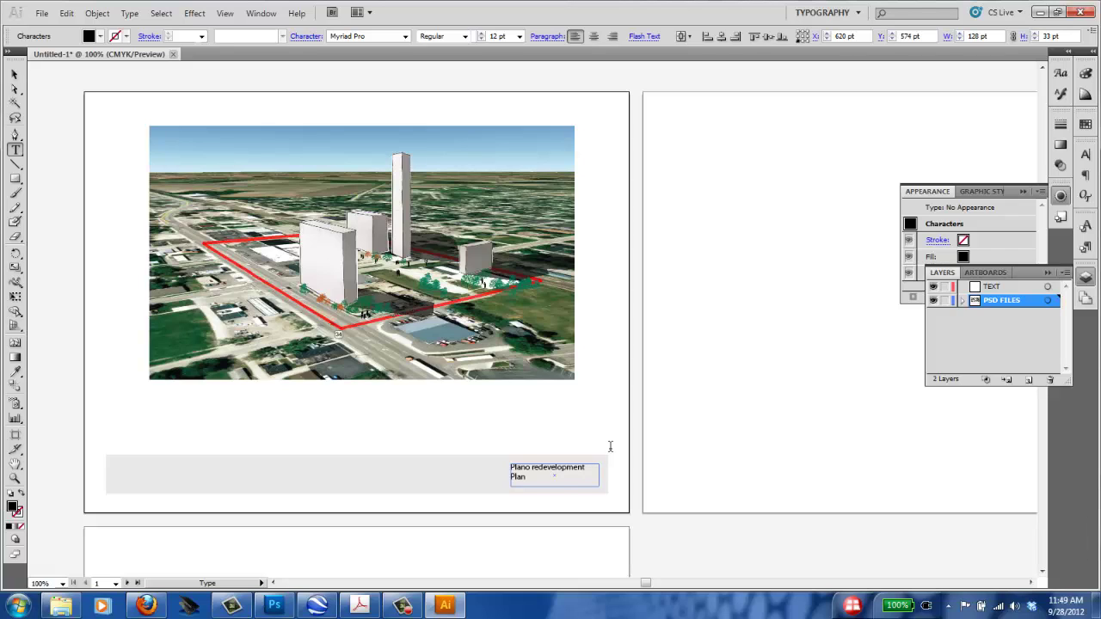
key(Escape)
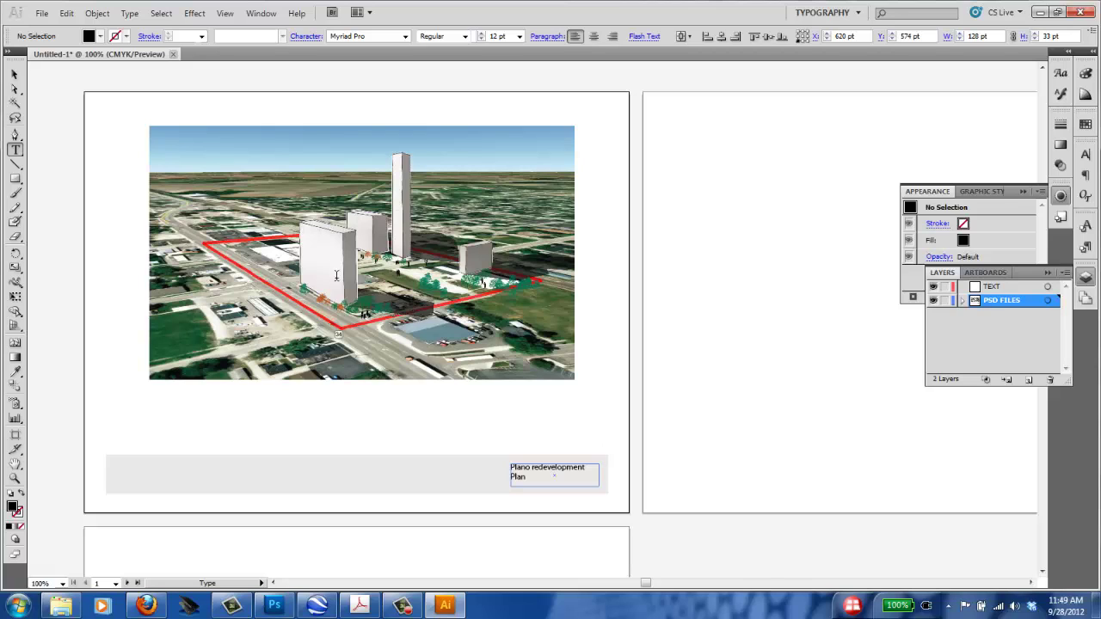
click(14, 75)
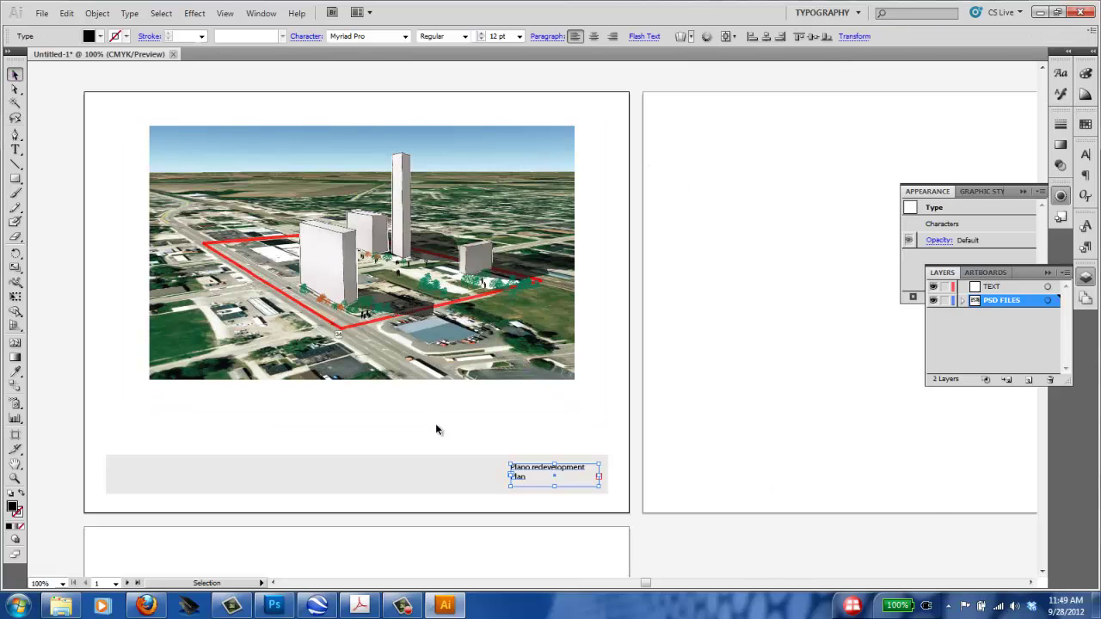
drag(511, 476, 465, 476)
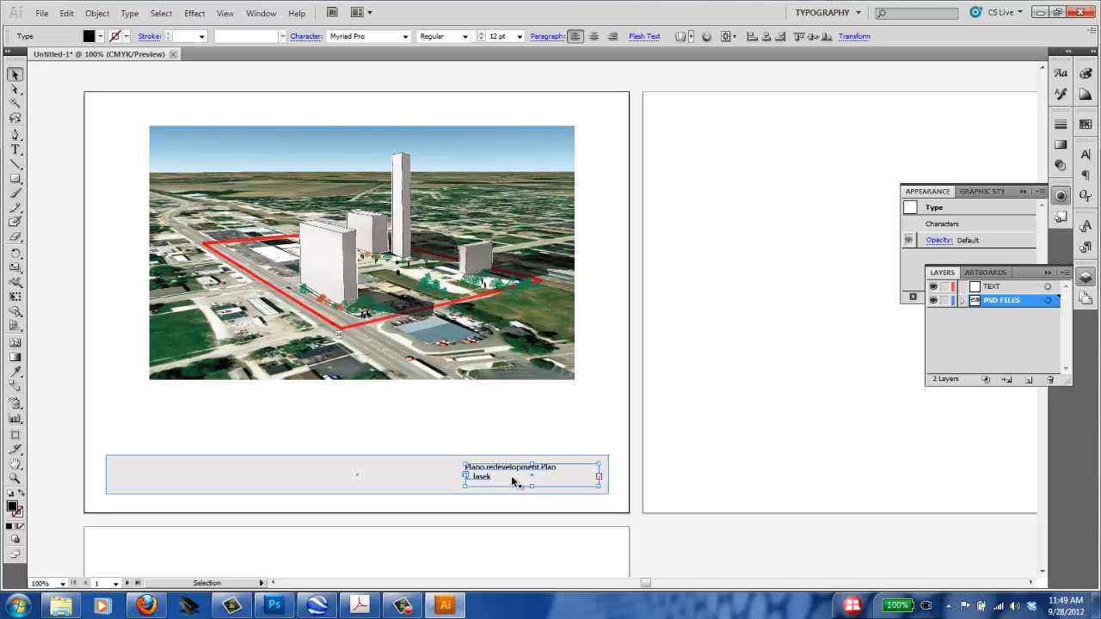
click(612, 37)
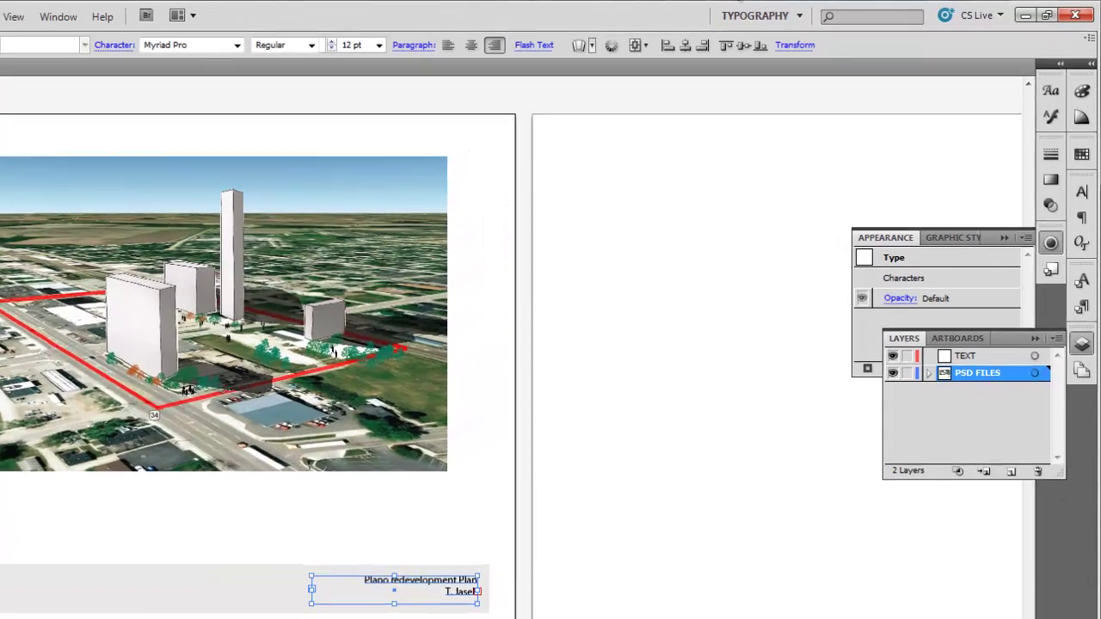
Set the caption in Helvetica Neue LT Std at 10 pt, then reduce it to a slightly smaller size.
click(376, 48)
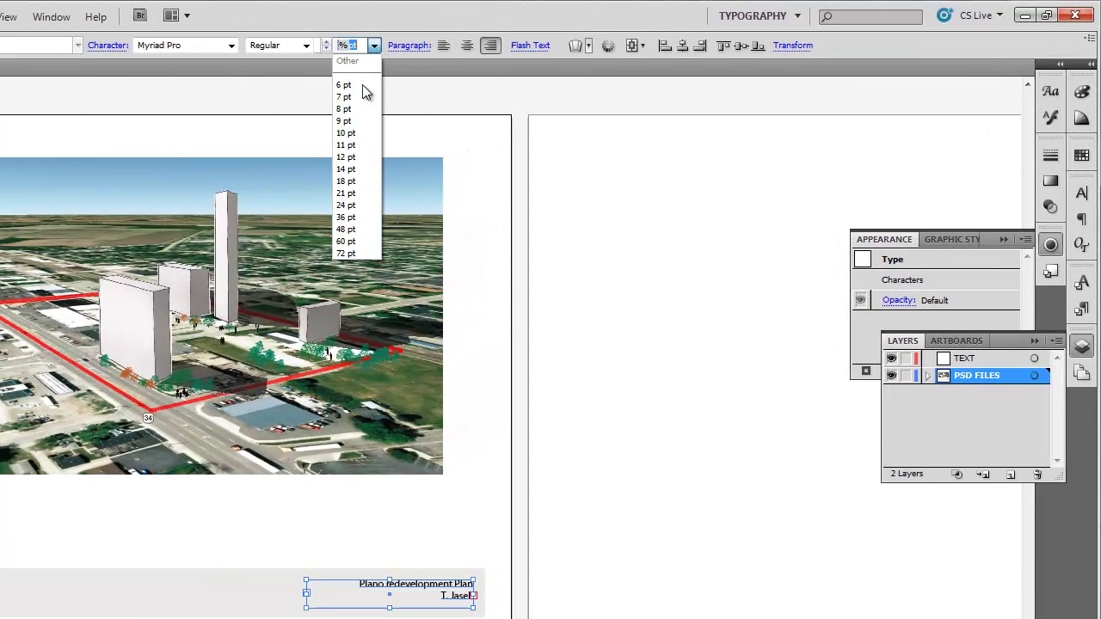
click(352, 133)
click(232, 46)
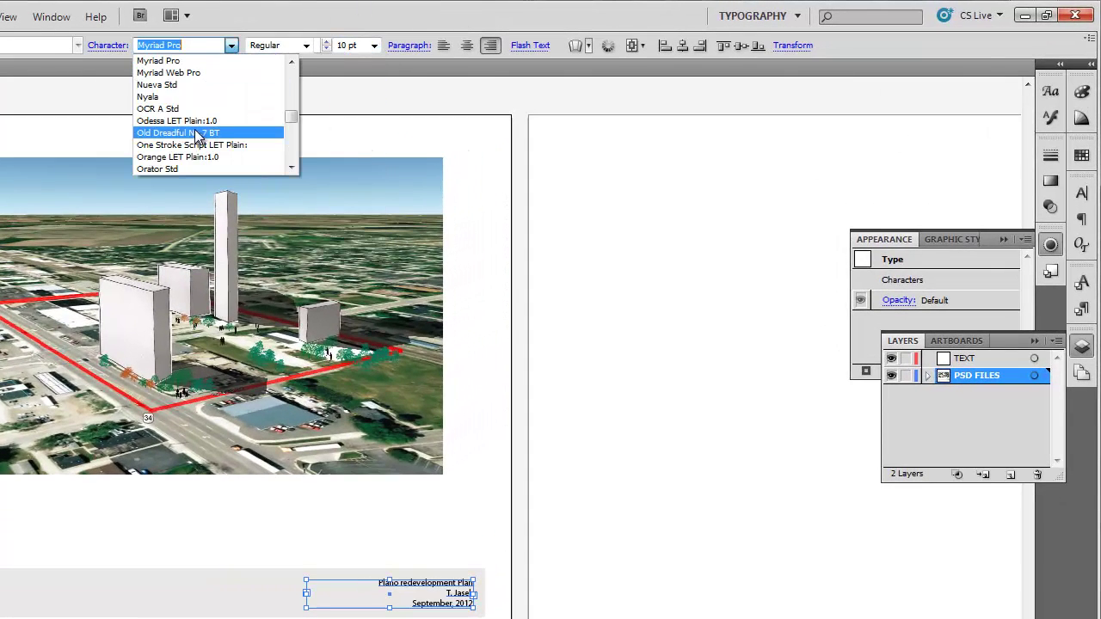
text(Helvetica Neue LT Std)
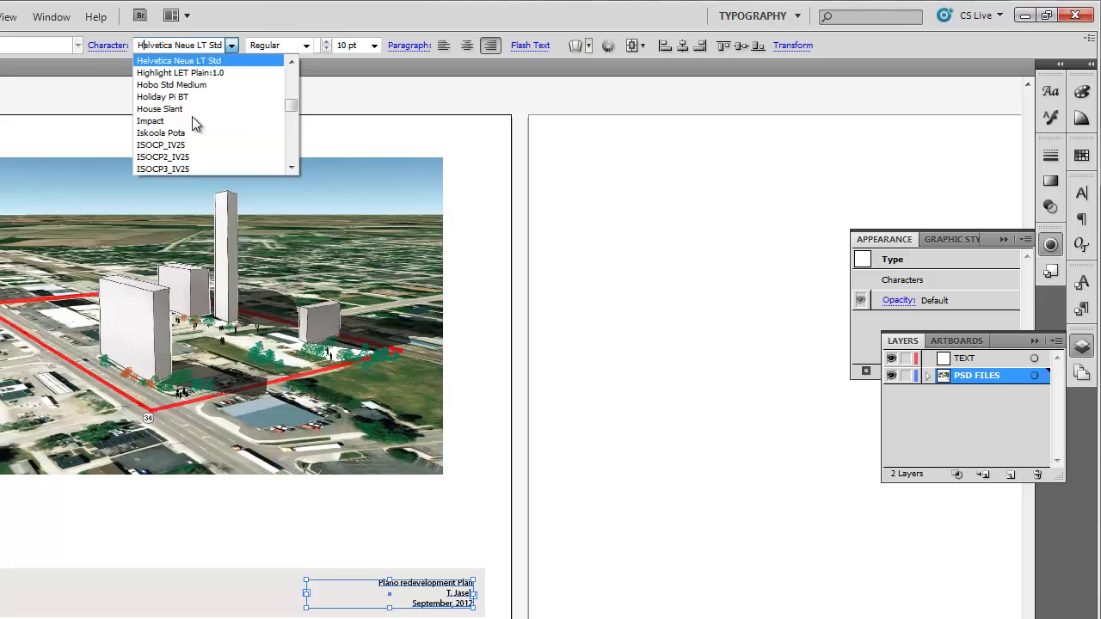
click(211, 62)
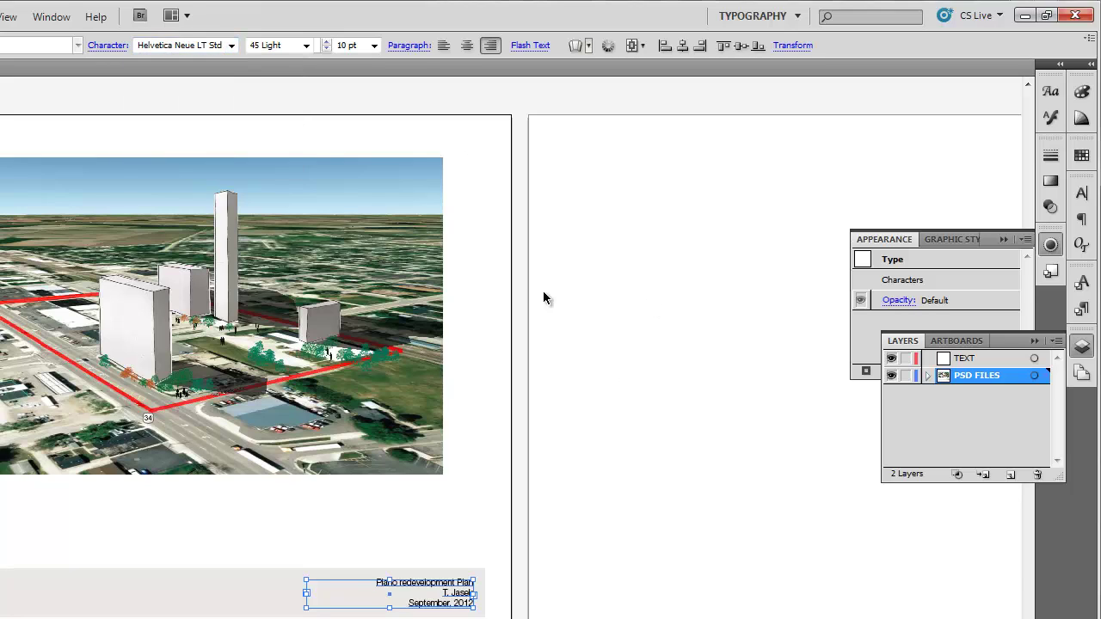
click(374, 45)
click(353, 109)
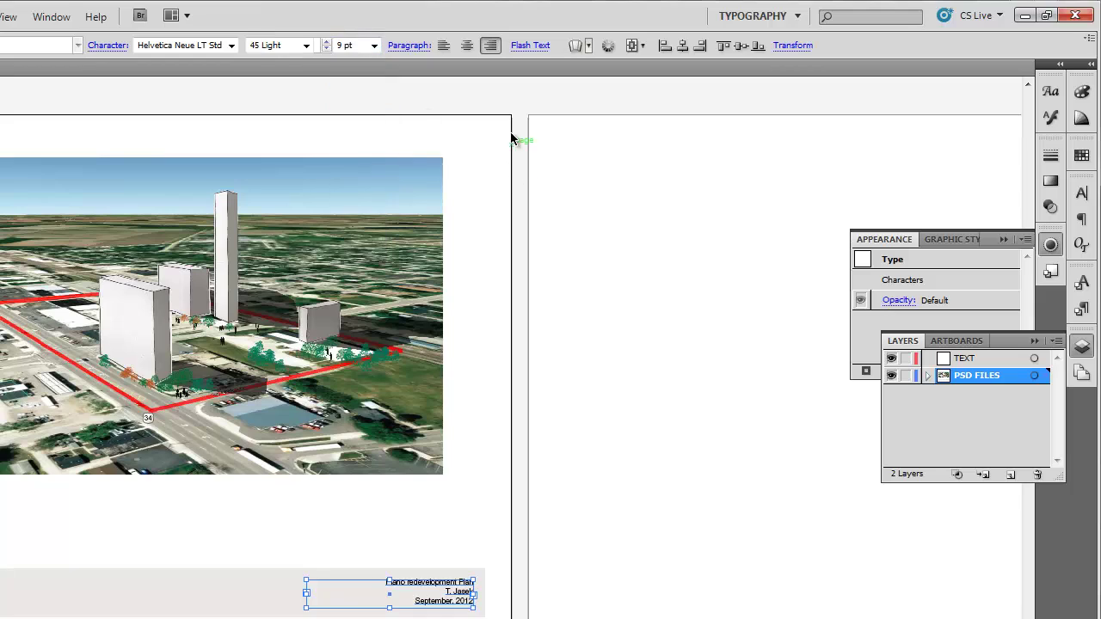
click(520, 112)
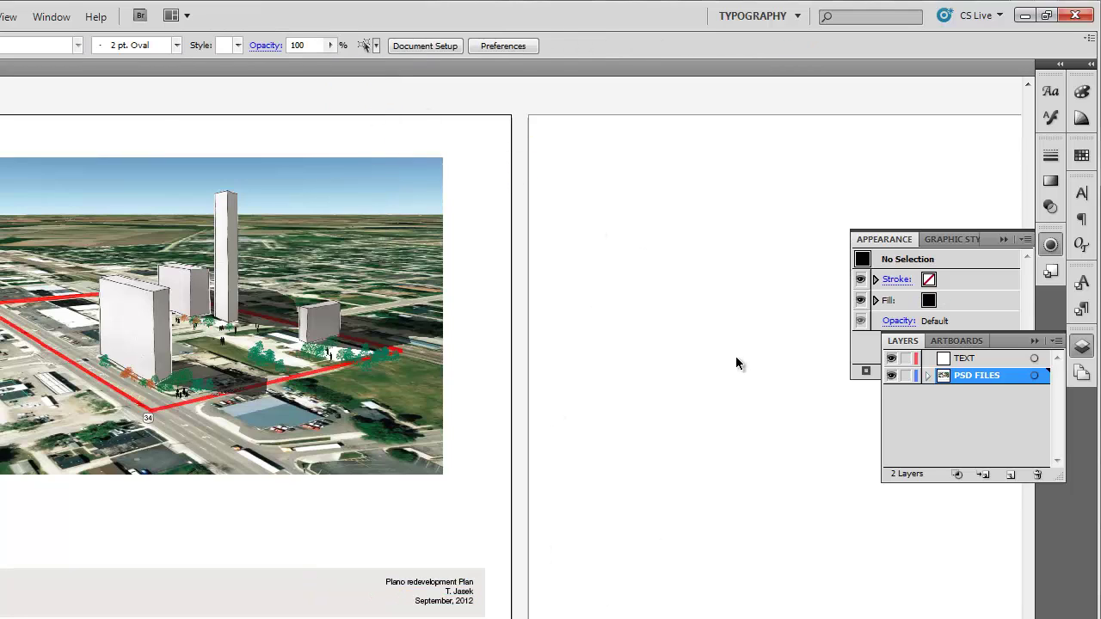
click(301, 312)
click(697, 338)
Zoom out and Alt-drag a copy of the grey footer bar and caption onto the second artboard.
key(ctrl+minus)
drag(308, 355, 242, 306)
drag(353, 449, 357, 618)
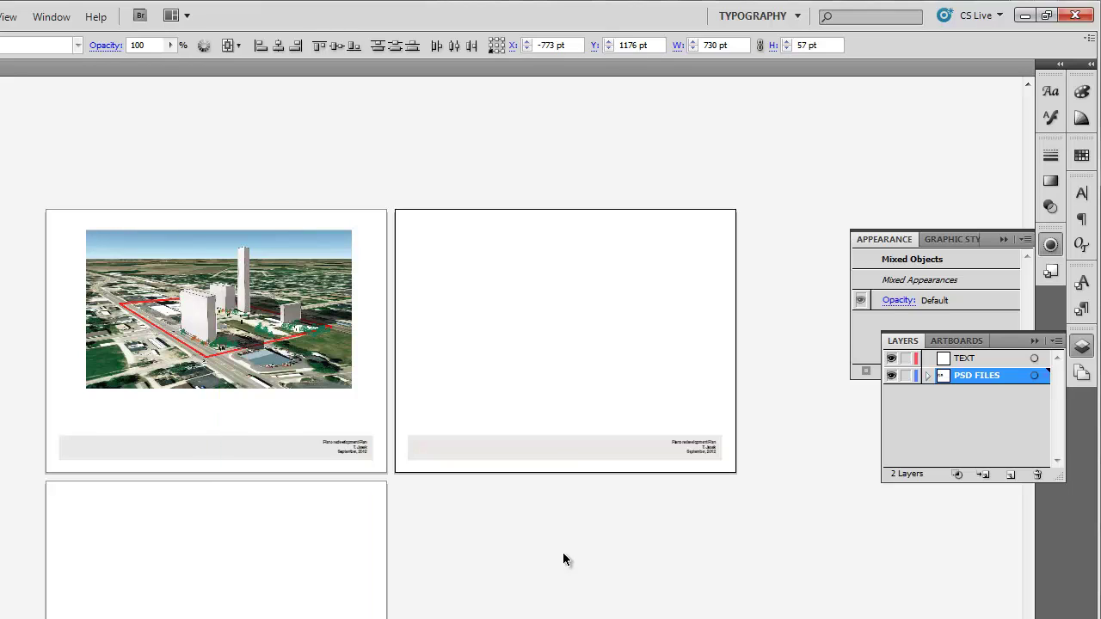
click(562, 554)
scroll(675, 586, down, 3)
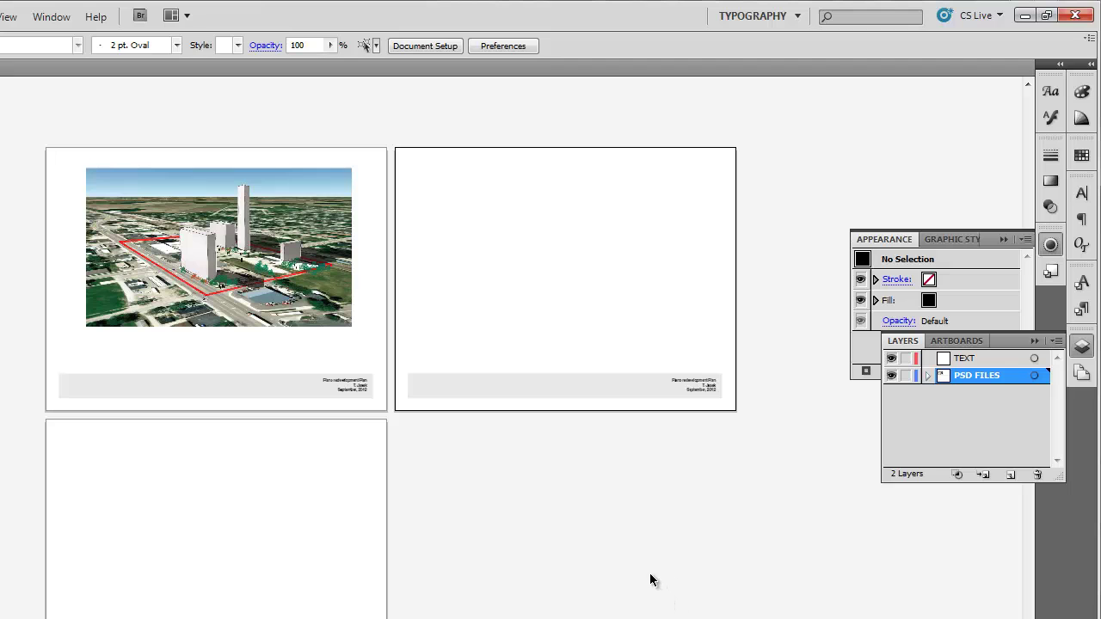